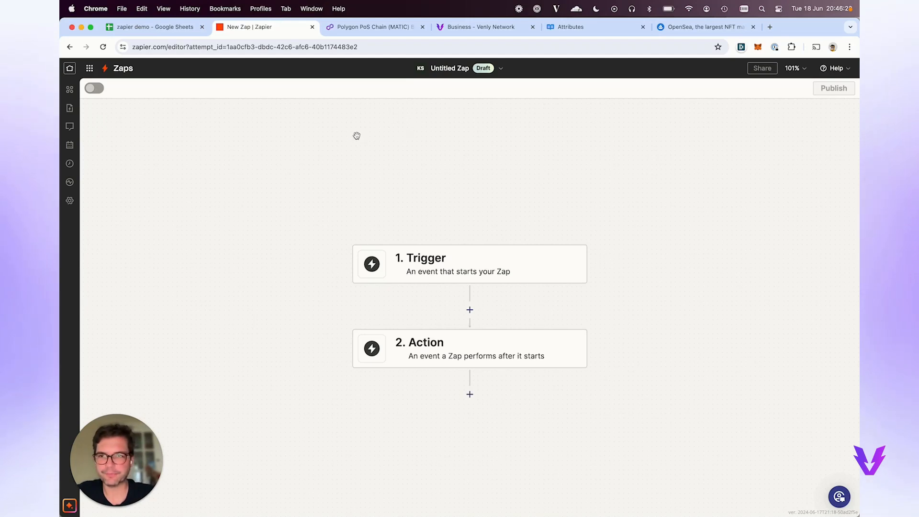
Review the zapier demo spreadsheet's A1:C3 range, the Venly NFT API page and the Polygon explorer.
{"action": "left_click", "coordinate": [154, 32]}
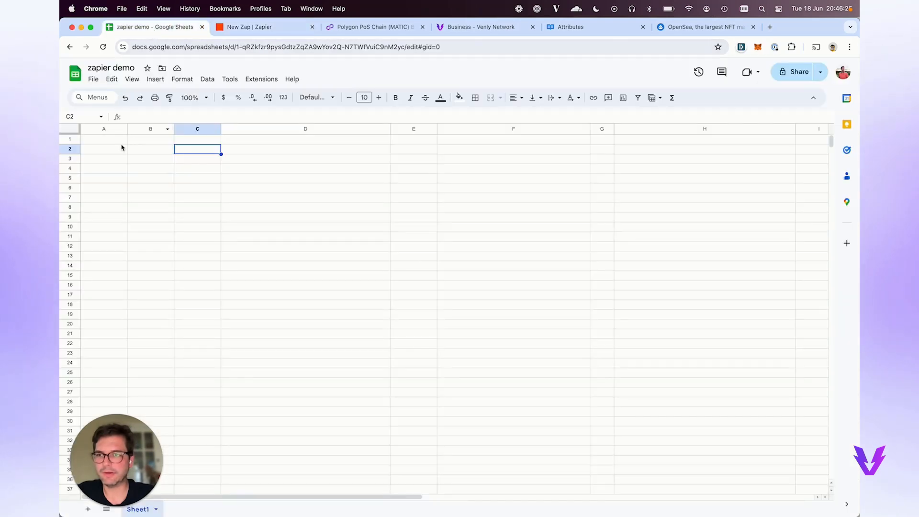
{"action": "left_click", "coordinate": [102, 140]}
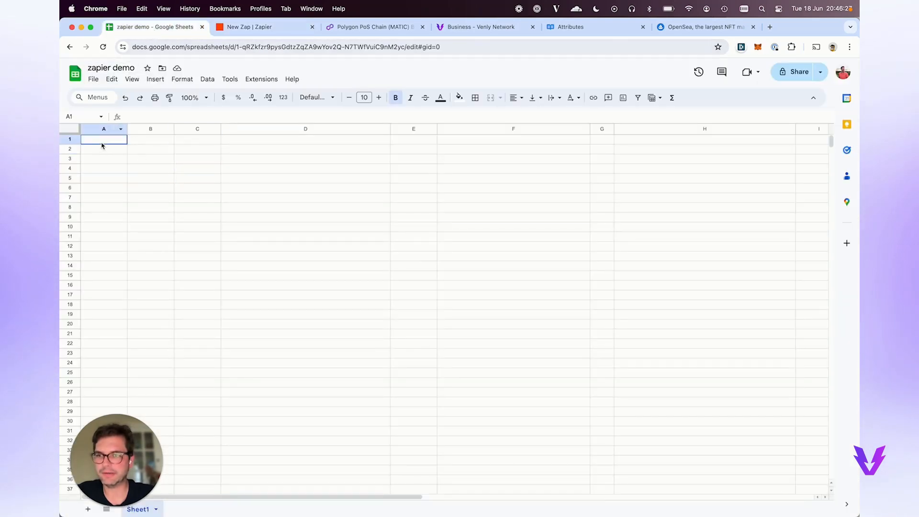
{"action": "left_click_drag", "start_coordinate": [102, 145], "coordinate": [195, 160]}
{"action": "left_click", "coordinate": [194, 160]}
{"action": "left_click", "coordinate": [251, 32]}
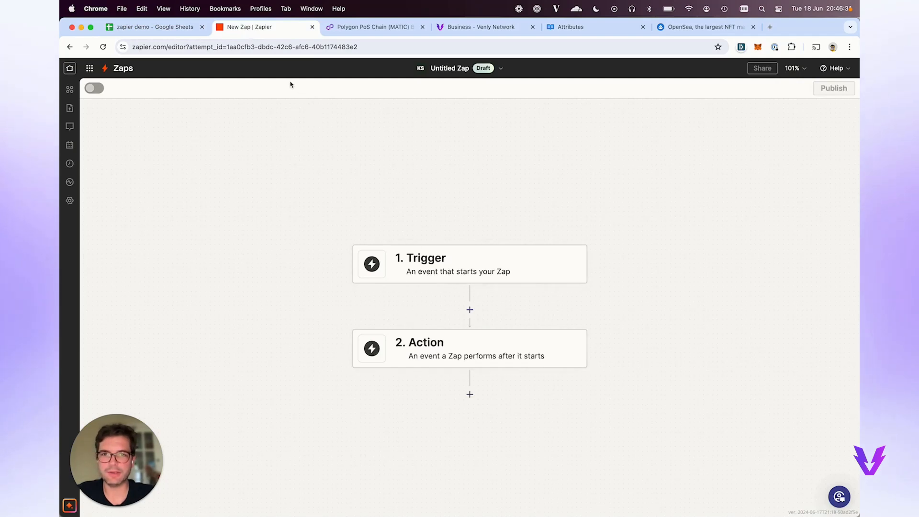
{"action": "left_click", "coordinate": [486, 28]}
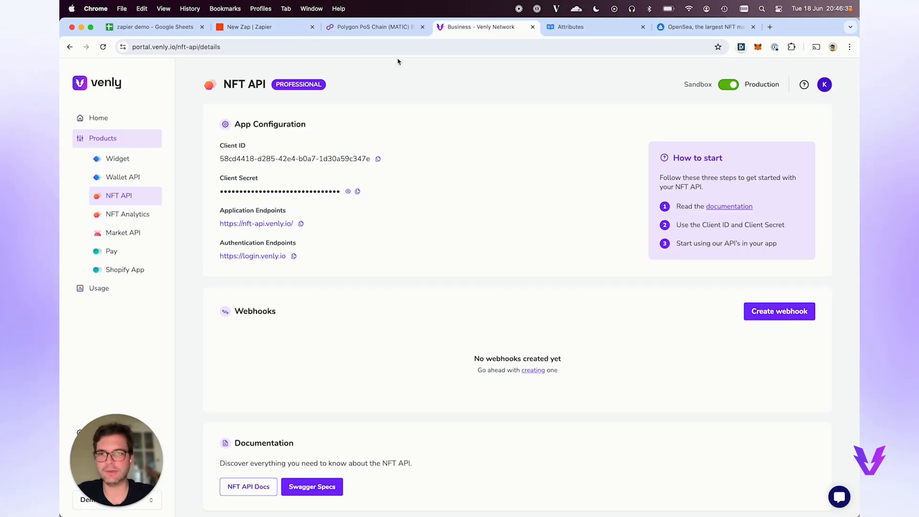
{"action": "left_click", "coordinate": [393, 35]}
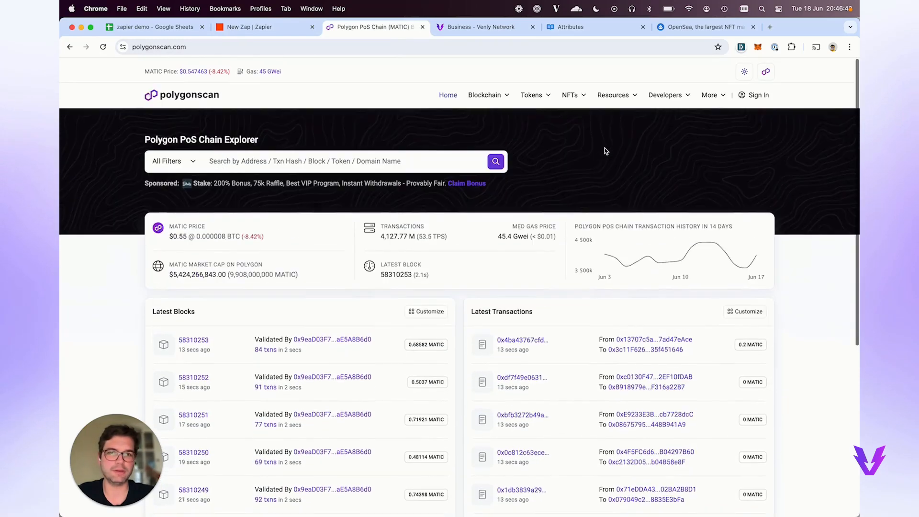
{"action": "left_click", "coordinate": [263, 29]}
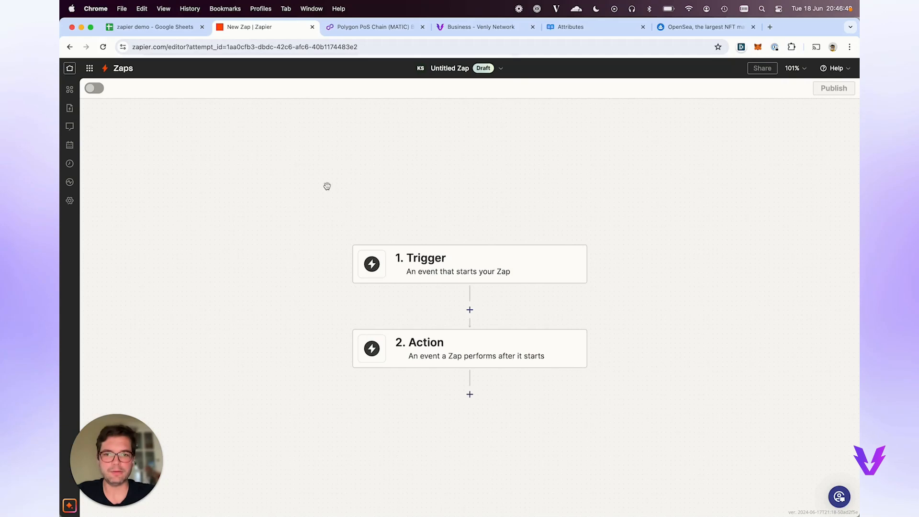
Pick Venly as the action app, searching 've', and set its event to Create Contract.
{"action": "left_click", "coordinate": [411, 363]}
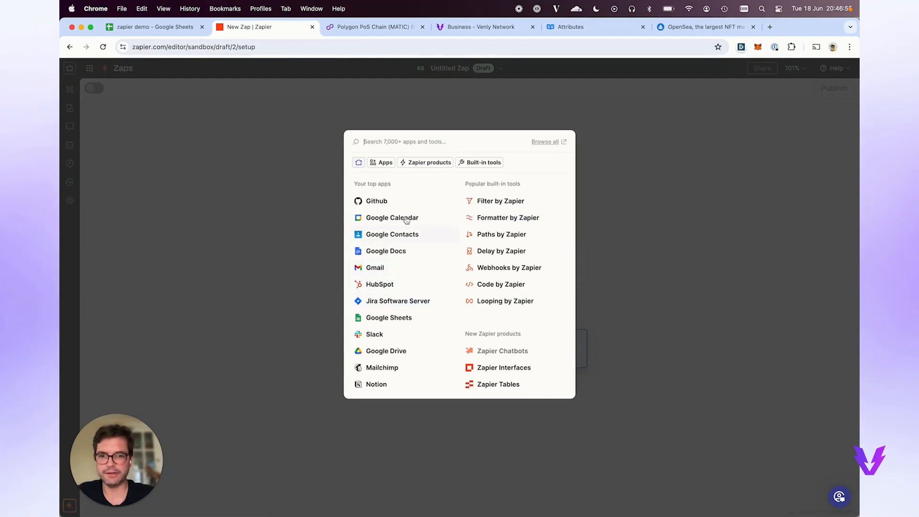
{"action": "type", "text": "venly"}
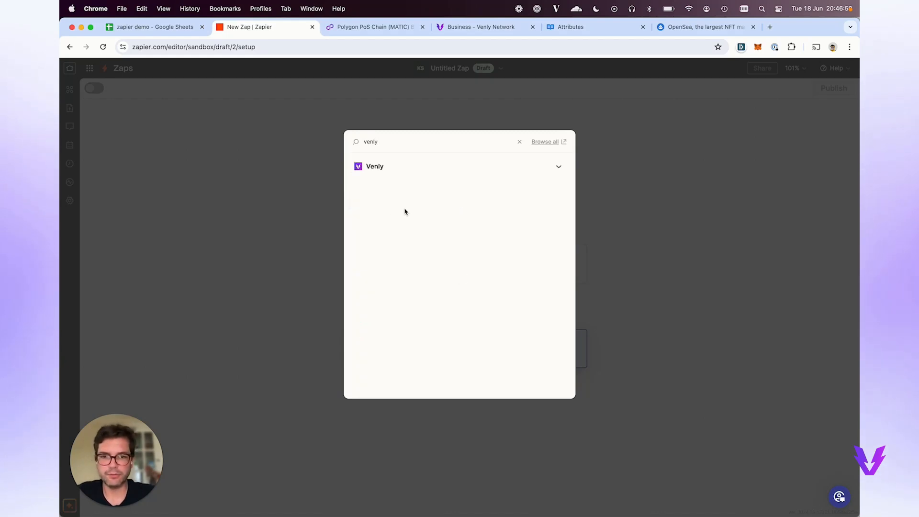
{"action": "left_click", "coordinate": [374, 167]}
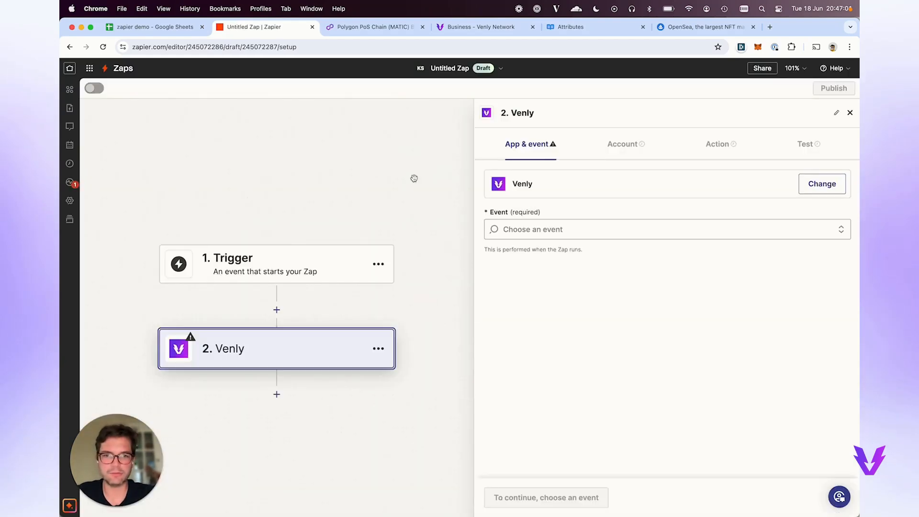
{"action": "left_click", "coordinate": [530, 235]}
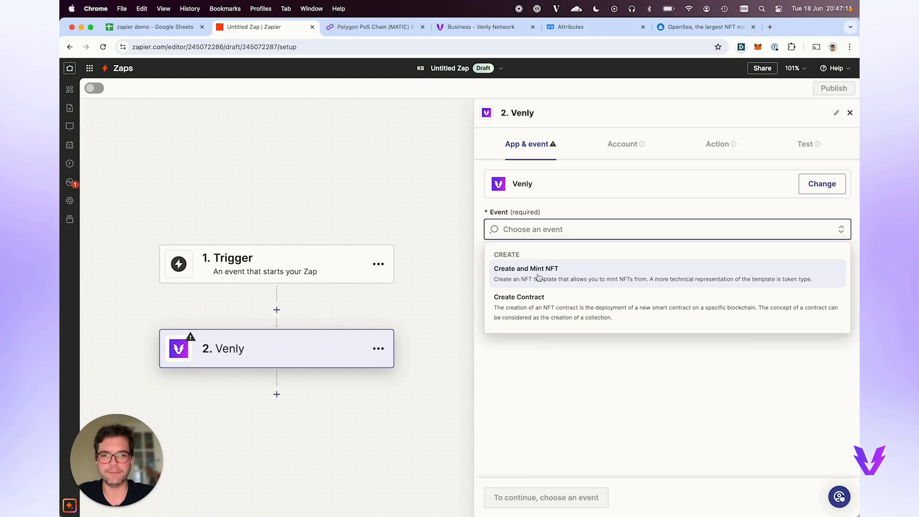
{"action": "left_click", "coordinate": [550, 308]}
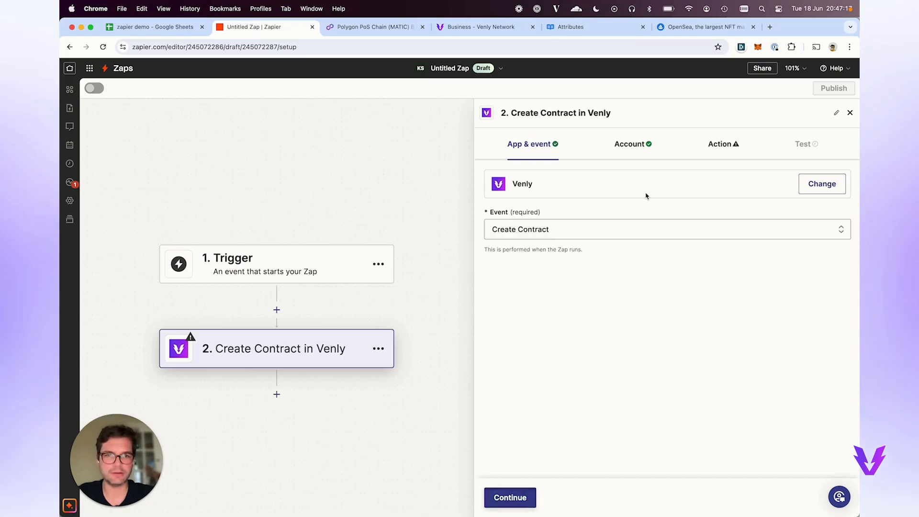
Start reconnecting the Venly account and set its environment to Production.
{"action": "left_click", "coordinate": [636, 145]}
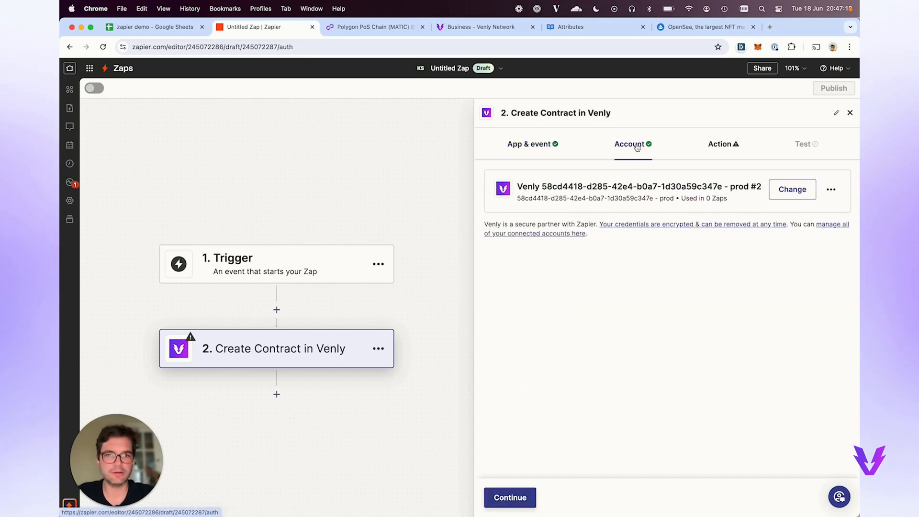
{"action": "left_click", "coordinate": [795, 196]}
{"action": "left_click", "coordinate": [831, 191]}
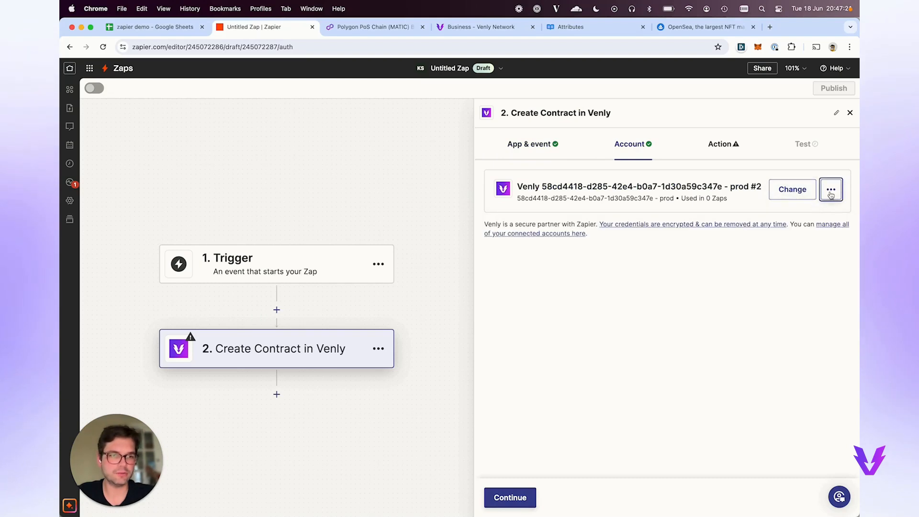
{"action": "left_click", "coordinate": [831, 194]}
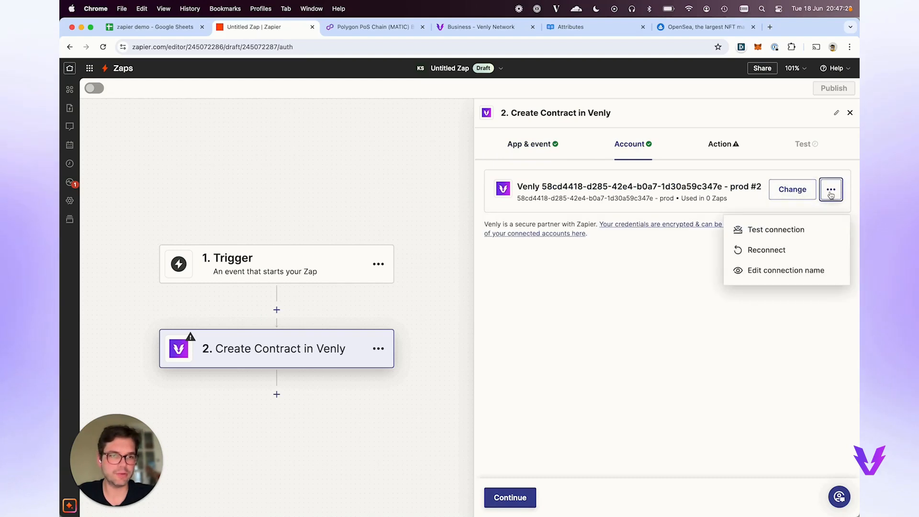
{"action": "left_click", "coordinate": [785, 253]}
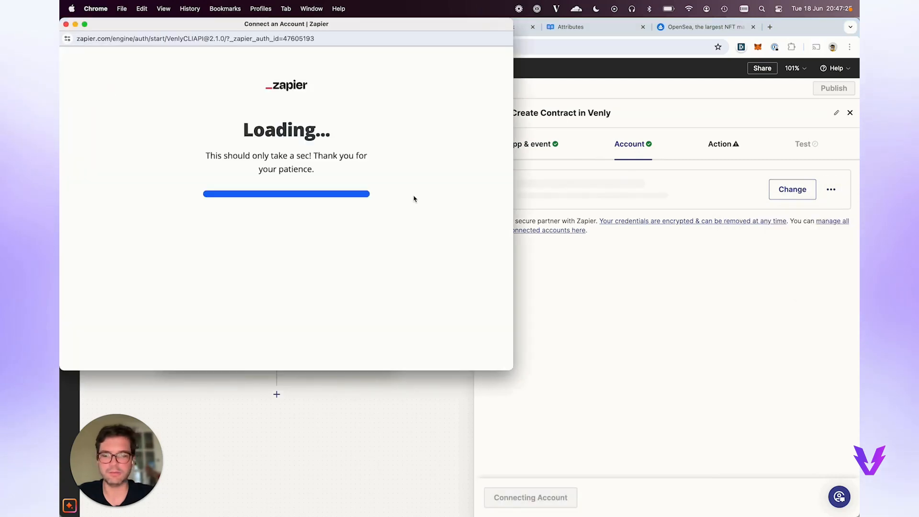
{"action": "left_click_drag", "start_coordinate": [359, 24], "coordinate": [508, 107]}
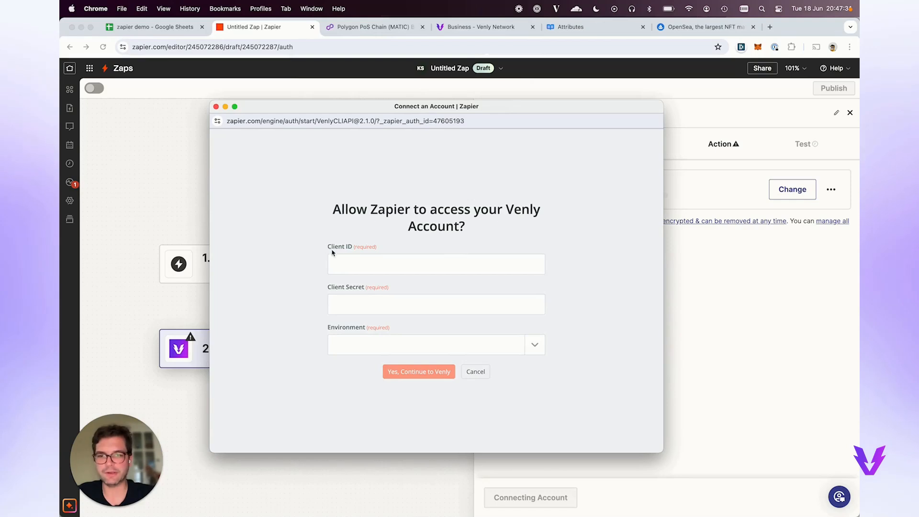
{"action": "left_click", "coordinate": [536, 341]}
{"action": "left_click", "coordinate": [383, 385]}
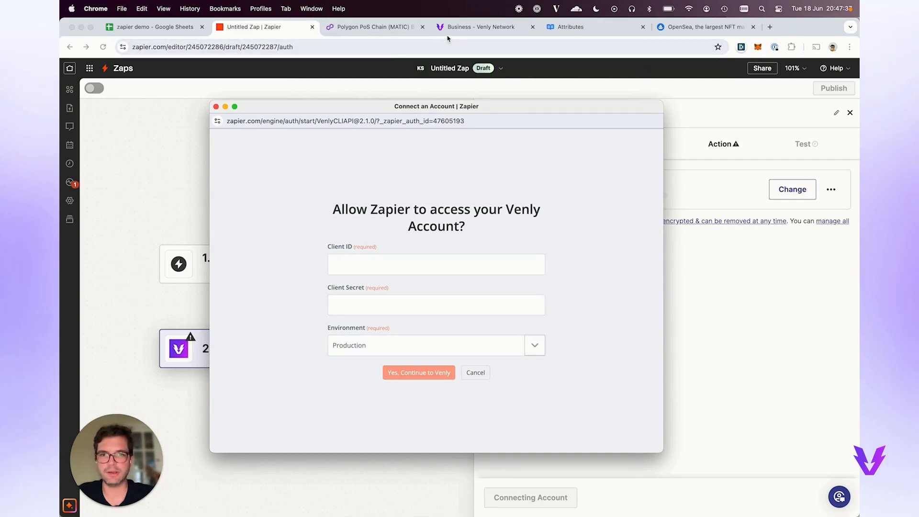
Copy the Client ID from the Venly NFT API portal into the sign-in form.
{"action": "left_click", "coordinate": [477, 27]}
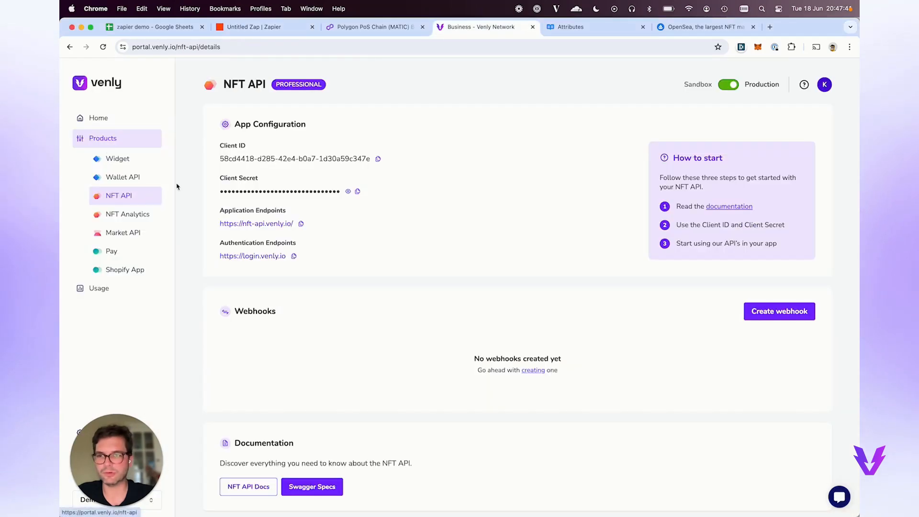
{"action": "left_click_drag", "start_coordinate": [221, 150], "coordinate": [266, 151]}
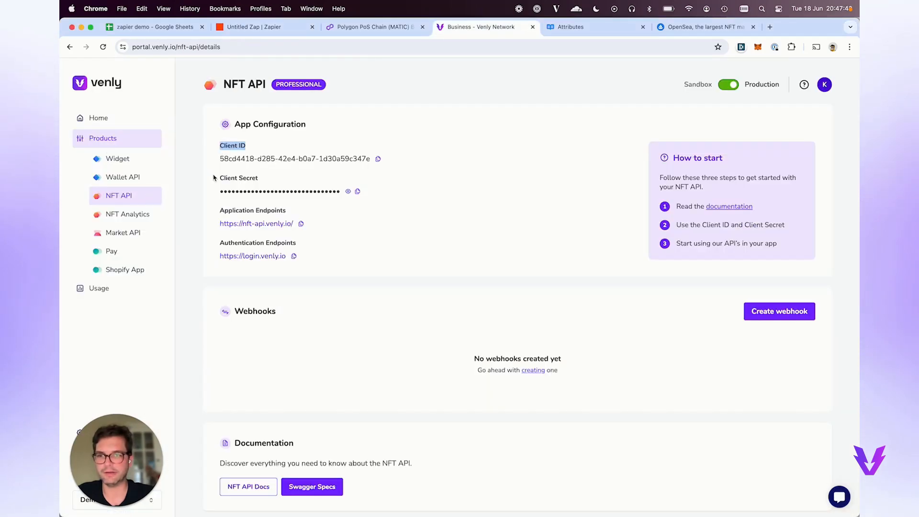
{"action": "left_click_drag", "start_coordinate": [217, 177], "coordinate": [262, 178]}
{"action": "left_click", "coordinate": [378, 158]}
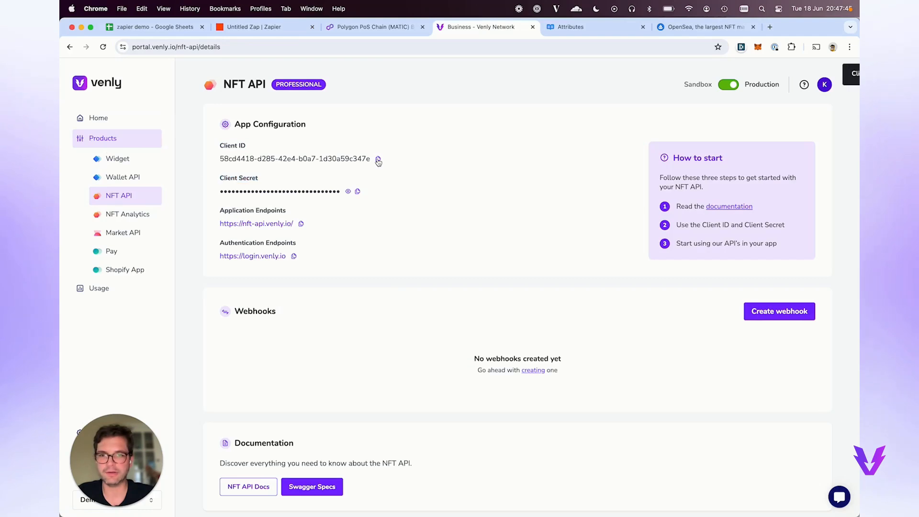
{"action": "left_click", "coordinate": [311, 8]}
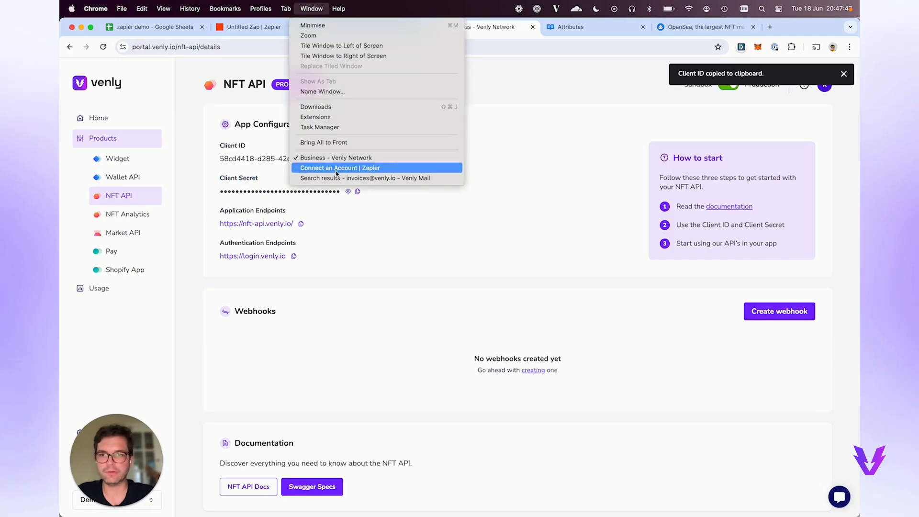
{"action": "left_click", "coordinate": [336, 171]}
{"action": "left_click", "coordinate": [406, 265]}
{"action": "key", "text": "cmd+v"}
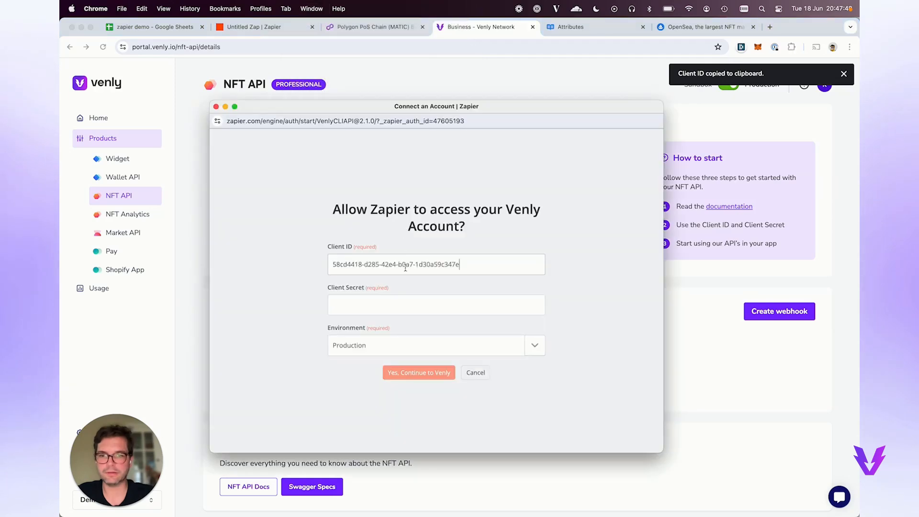
Paste the Client Secret from Venly into the sign-in form, submit it, and return to the Zap editor.
{"action": "left_click", "coordinate": [371, 80]}
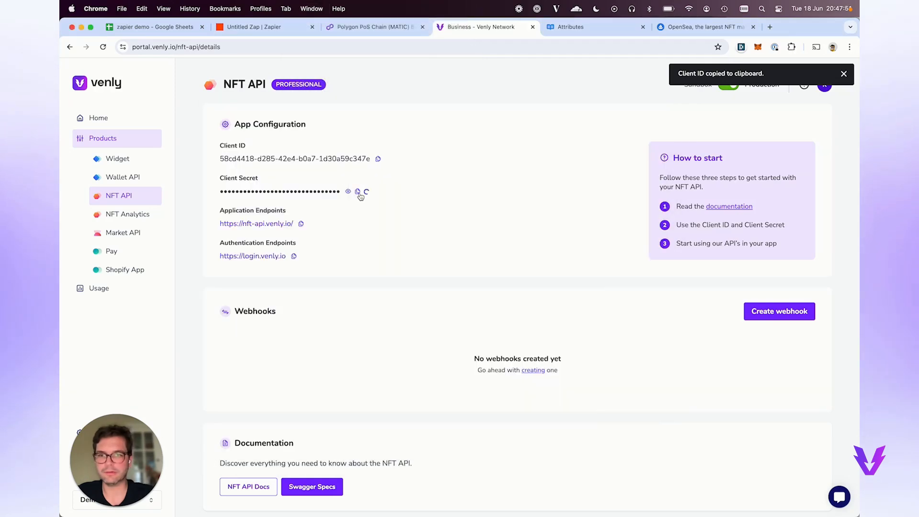
{"action": "left_click", "coordinate": [357, 191]}
{"action": "left_click", "coordinate": [287, 9]}
{"action": "mouse_move", "coordinate": [304, 10]}
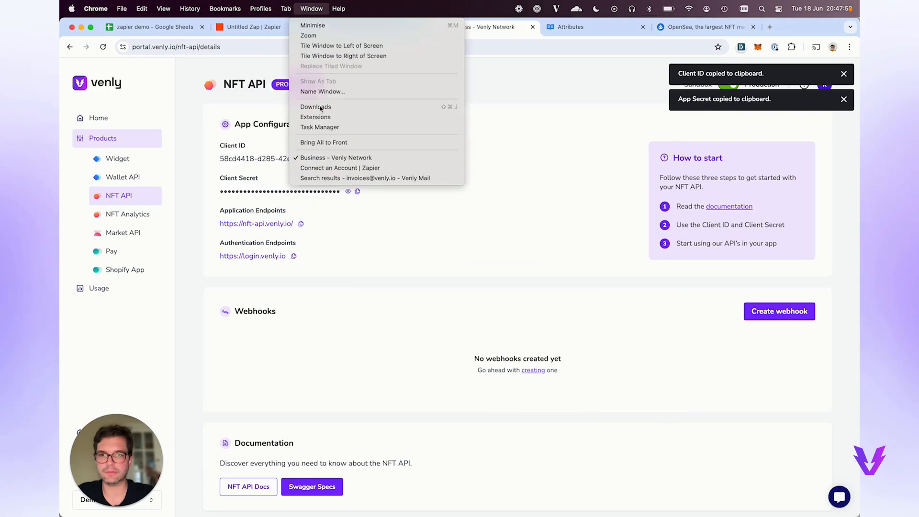
{"action": "left_click", "coordinate": [336, 170]}
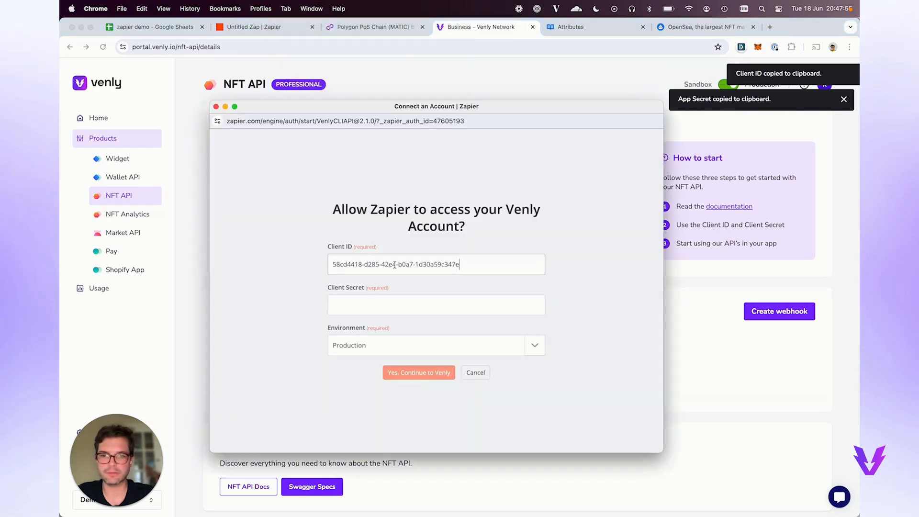
{"action": "left_click", "coordinate": [403, 306]}
{"action": "key", "text": "cmd+v"}
{"action": "left_click", "coordinate": [427, 374]}
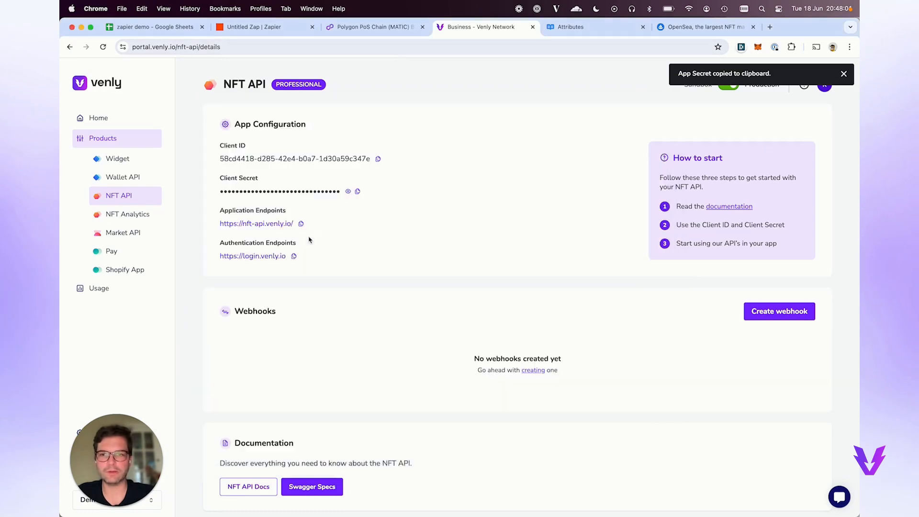
{"action": "left_click", "coordinate": [277, 30]}
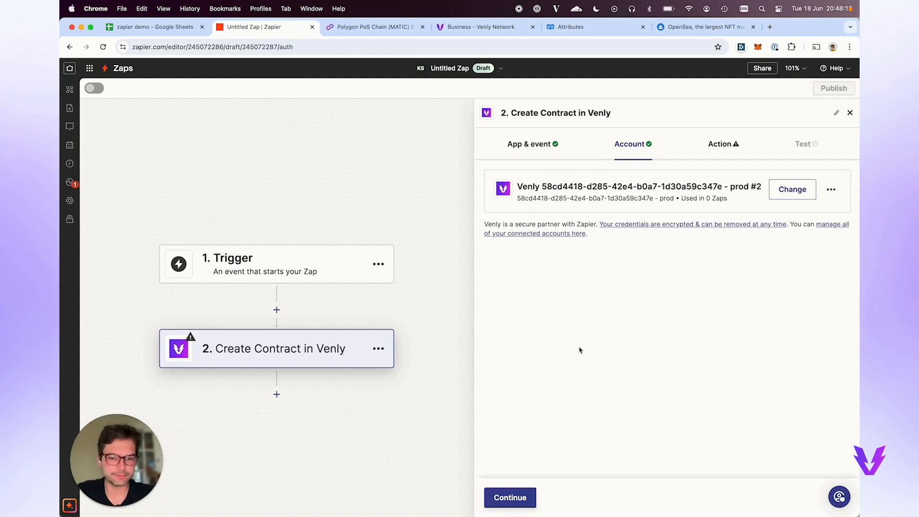
Name the contract 'This is a new demo' and describe it as 'This is the desc of the new dem'.
{"action": "left_click", "coordinate": [522, 496]}
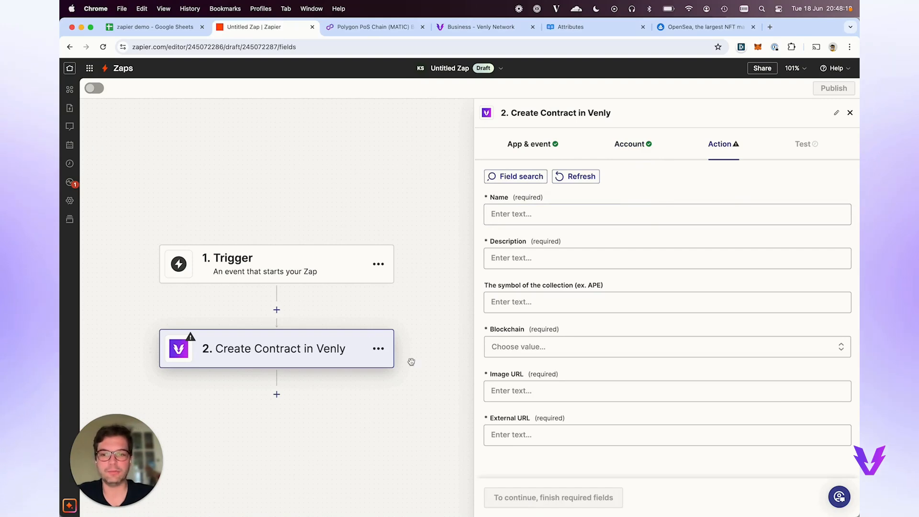
{"action": "scroll", "coordinate": [537, 346], "scroll_direction": "down", "scroll_amount": 2}
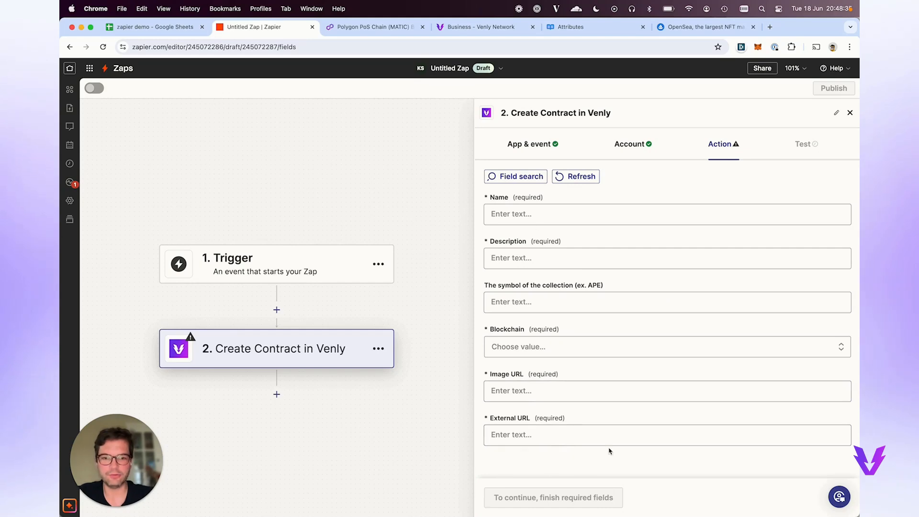
{"action": "left_click", "coordinate": [545, 223]}
{"action": "type", "text": "This is a"}
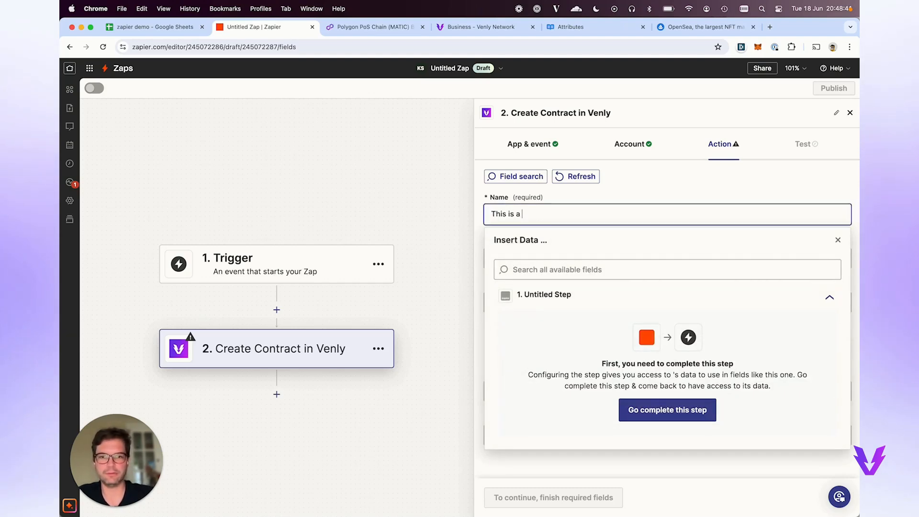
{"action": "type", "text": " new dmoemo"}
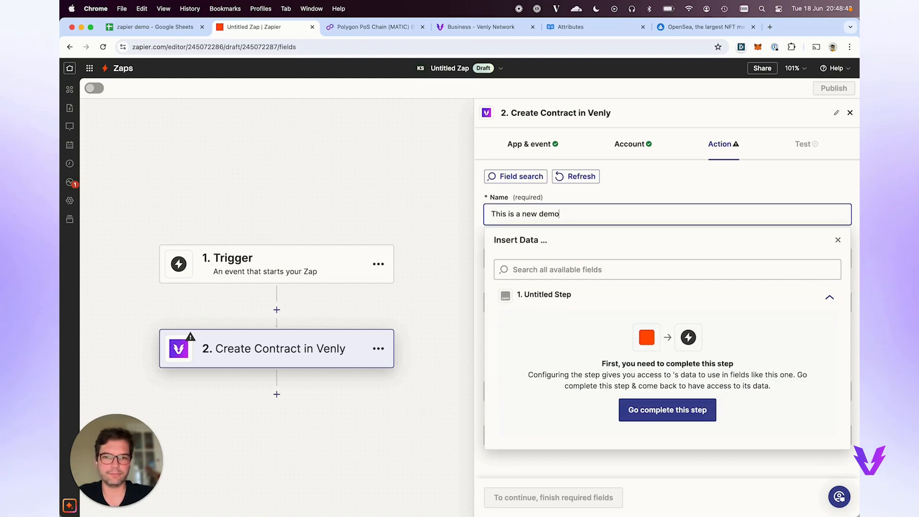
{"action": "left_click", "coordinate": [573, 202]}
{"action": "left_click", "coordinate": [533, 261]}
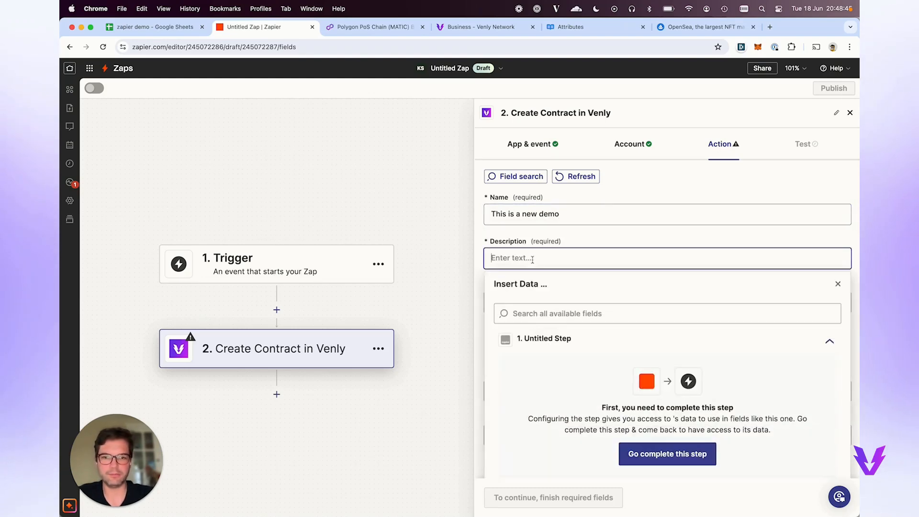
{"action": "type", "text": "This i"}
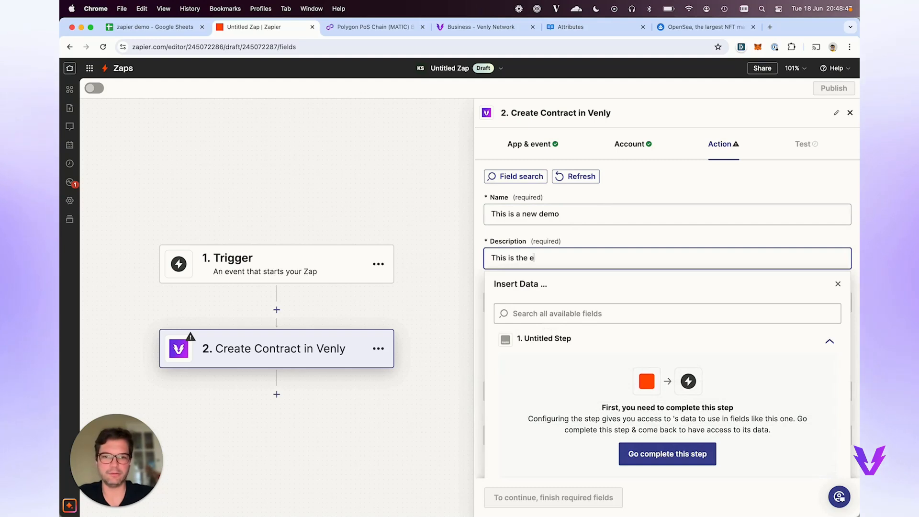
{"action": "type", "text": "s the desc of the new demo"}
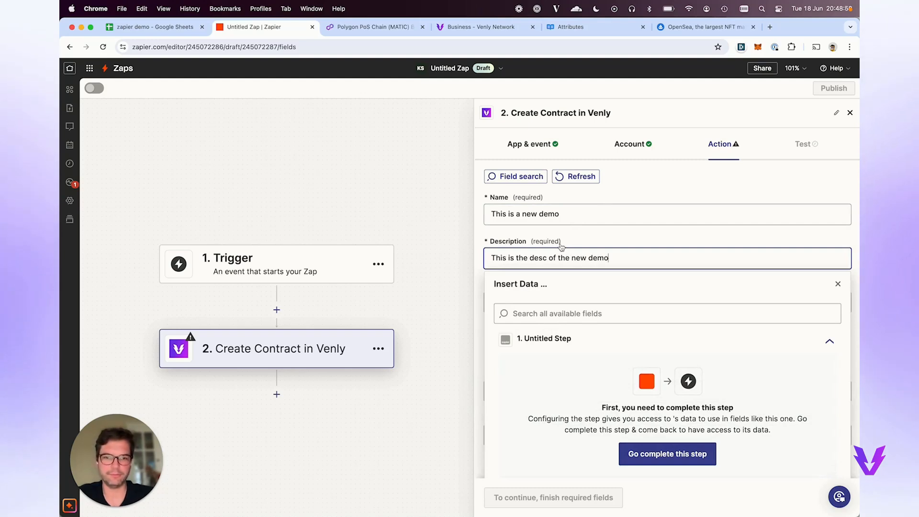
{"action": "left_click", "coordinate": [561, 245]}
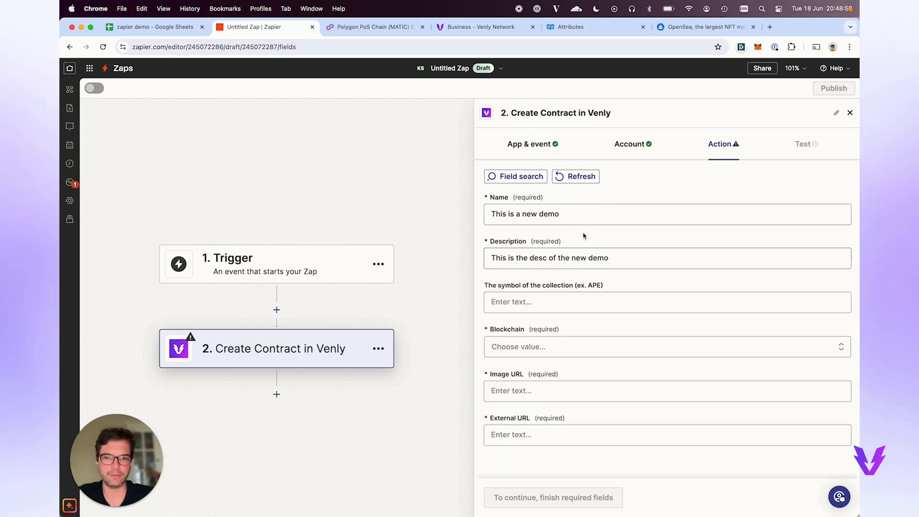
Choose Polygon as the contract's blockchain.
{"action": "left_click", "coordinate": [544, 341]}
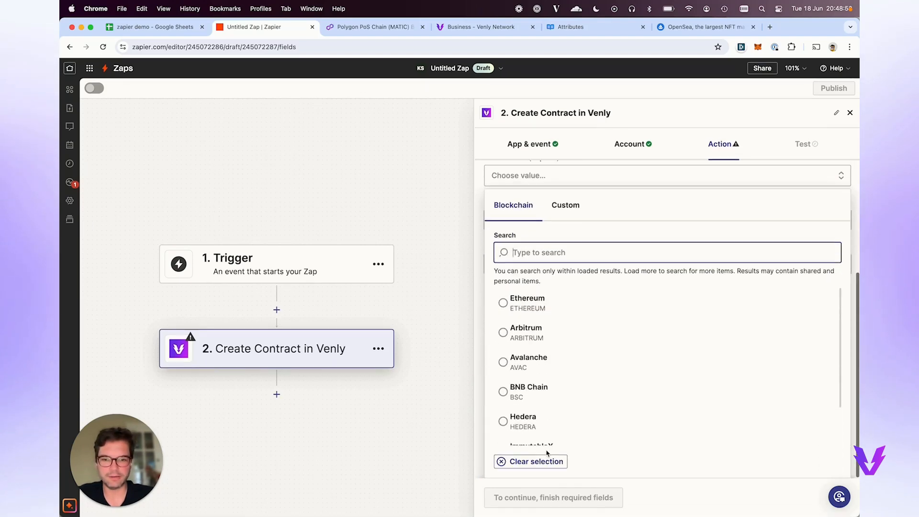
{"action": "scroll", "coordinate": [533, 411], "scroll_direction": "down", "scroll_amount": 2}
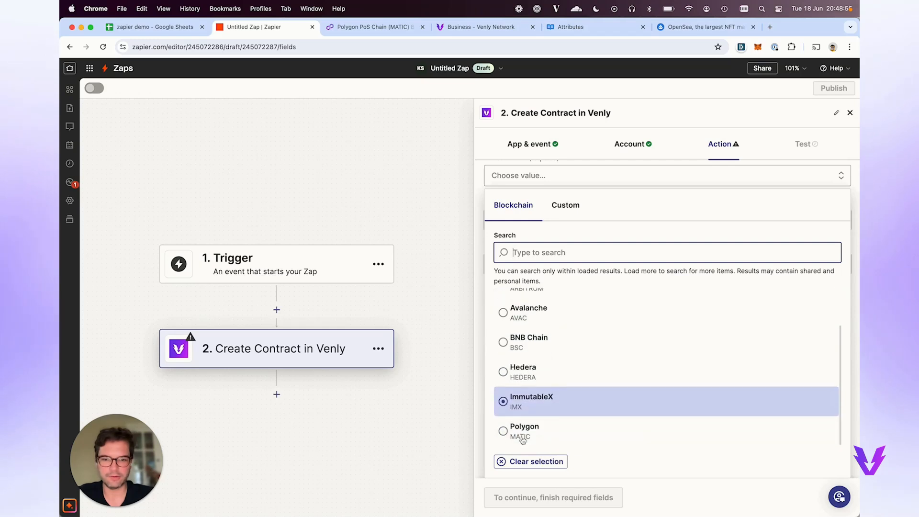
{"action": "left_click", "coordinate": [534, 433]}
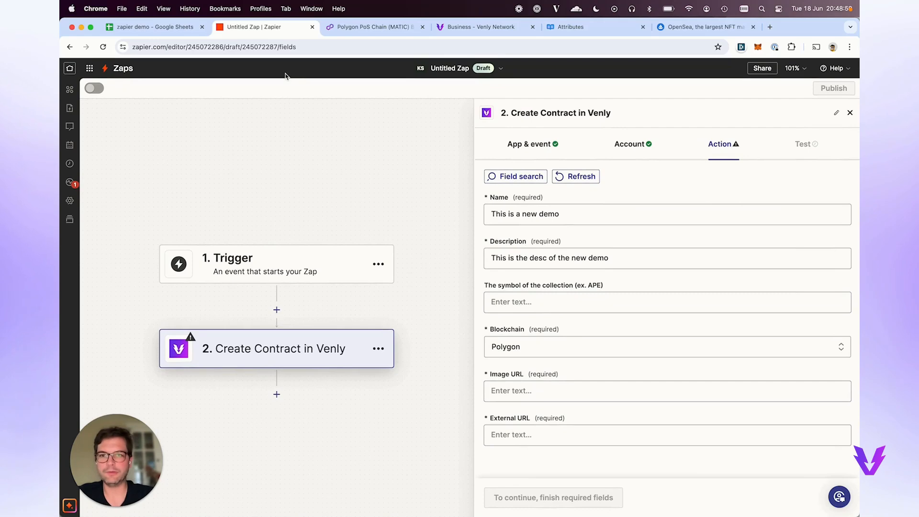
Copy the MATIC logo's image address from Polygonscan and paste it as the contract's Image URL.
{"action": "left_click", "coordinate": [481, 28]}
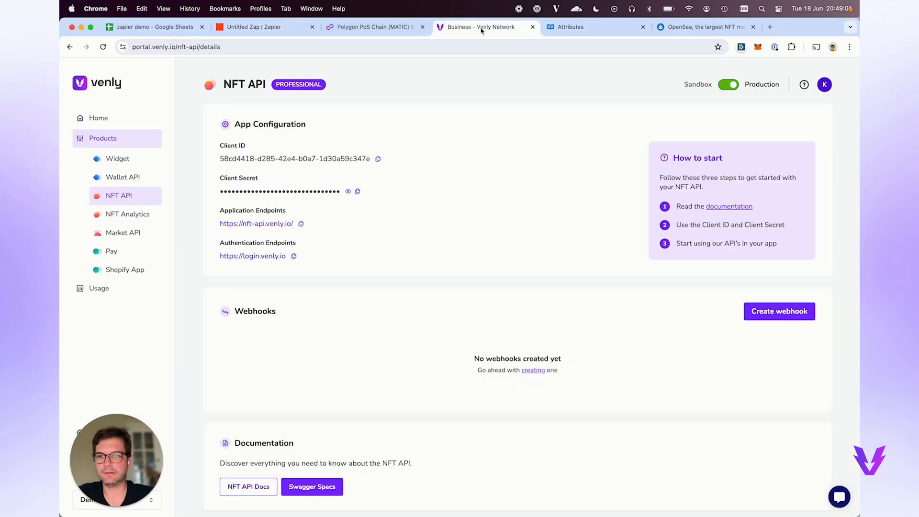
{"action": "left_click", "coordinate": [371, 27]}
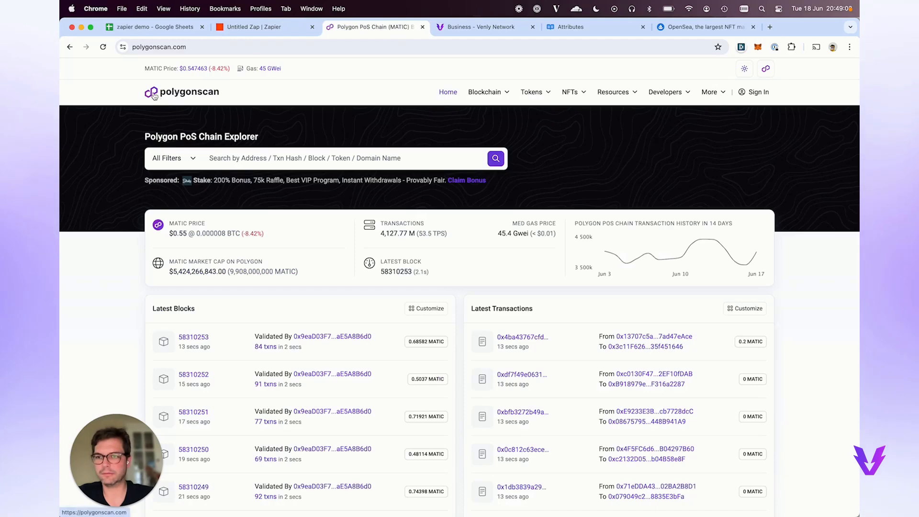
{"action": "right_click", "coordinate": [159, 225]}
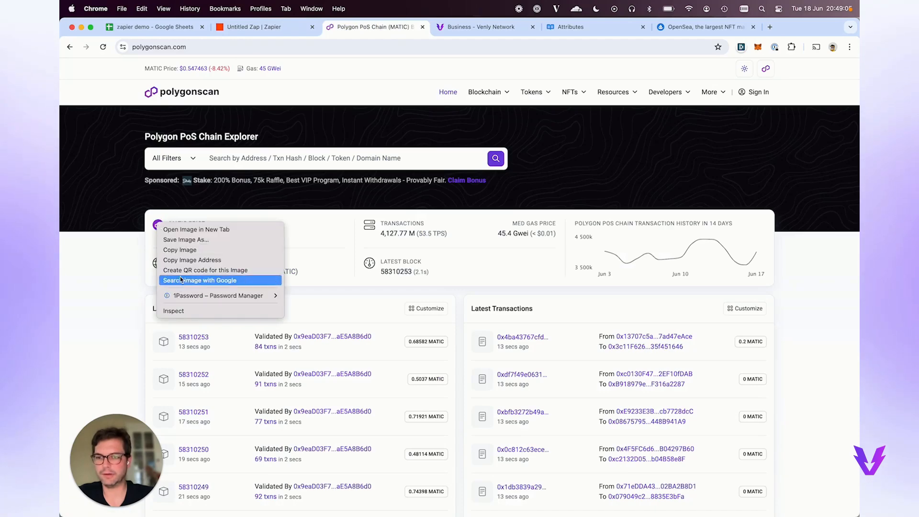
{"action": "left_click", "coordinate": [192, 260]}
{"action": "left_click", "coordinate": [261, 27]}
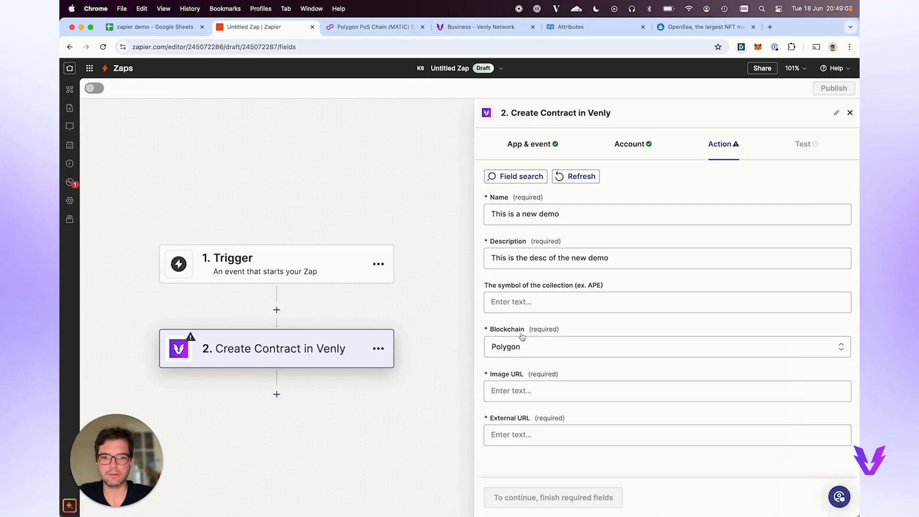
{"action": "left_click", "coordinate": [524, 387]}
{"action": "key", "text": "super+v"}
{"action": "left_click", "coordinate": [533, 374]}
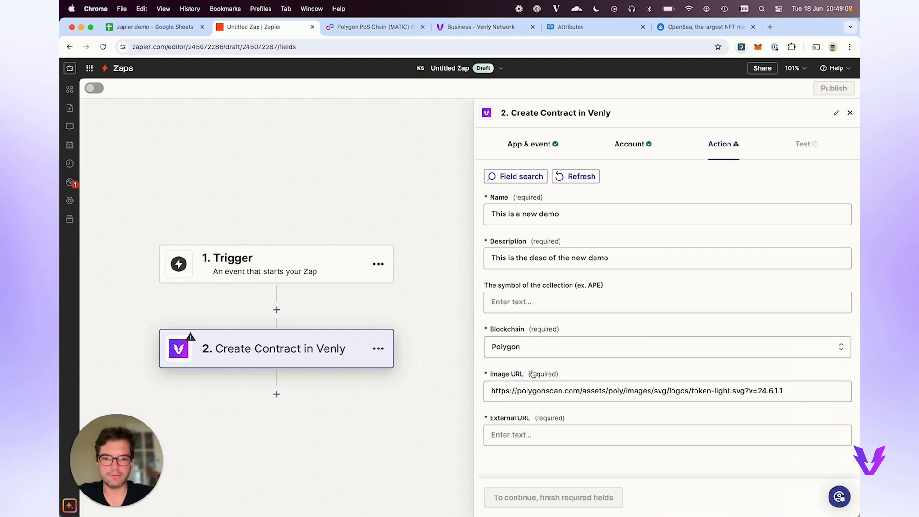
{"action": "left_click", "coordinate": [565, 434]}
{"action": "type", "text": "http"}
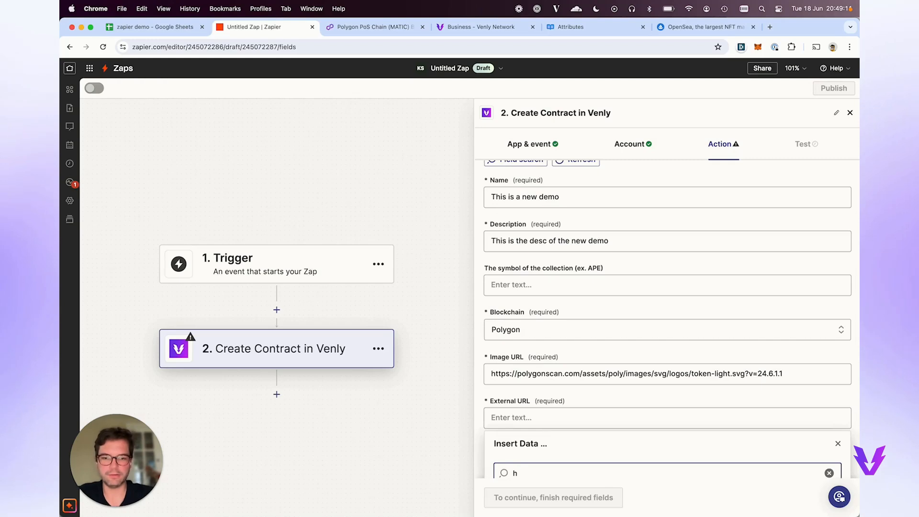
{"action": "key", "text": "BackSpace"}
{"action": "left_click", "coordinate": [541, 417]}
{"action": "type", "text": "https"}
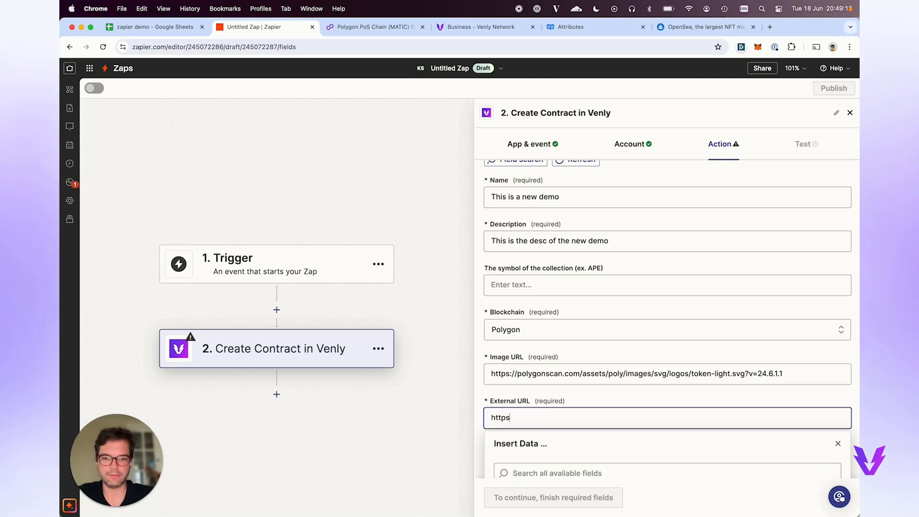
{"action": "type", "text": "://venly.io"}
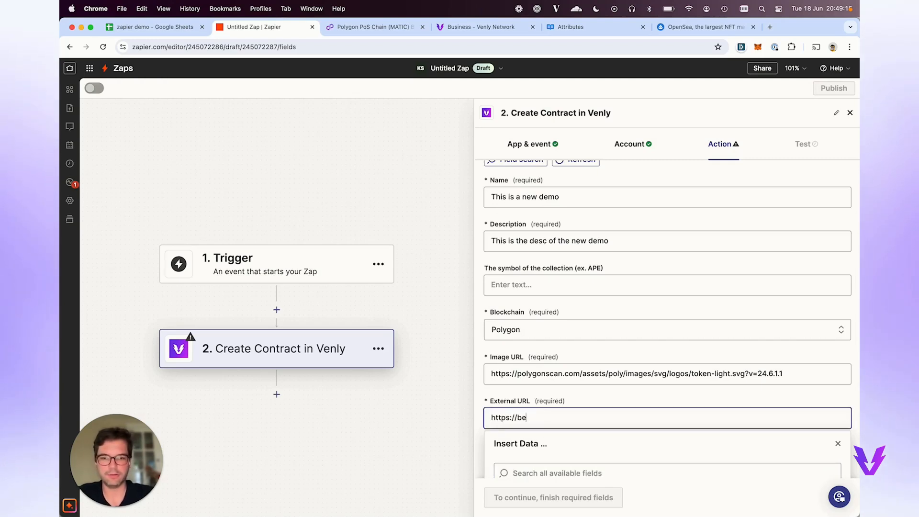
{"action": "left_click", "coordinate": [598, 400]}
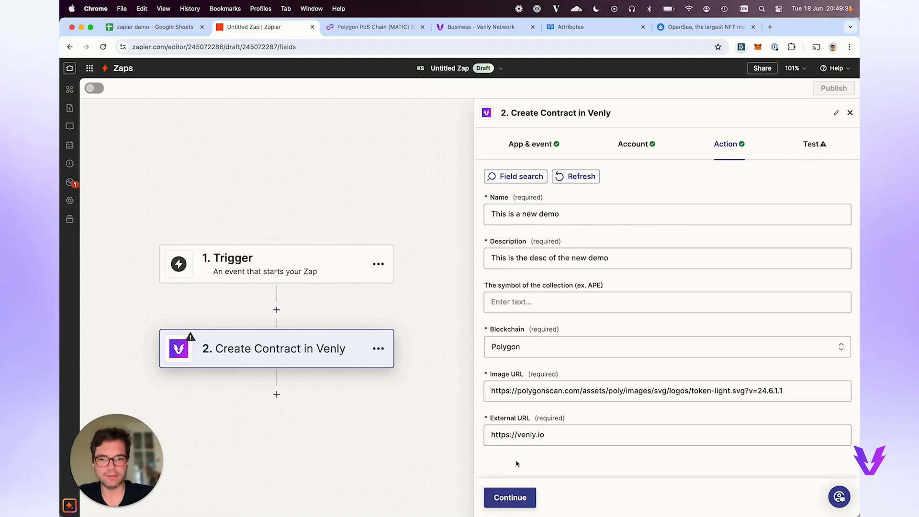
Test the Create Contract step and confirm the result shows Success true.
{"action": "left_click", "coordinate": [504, 500]}
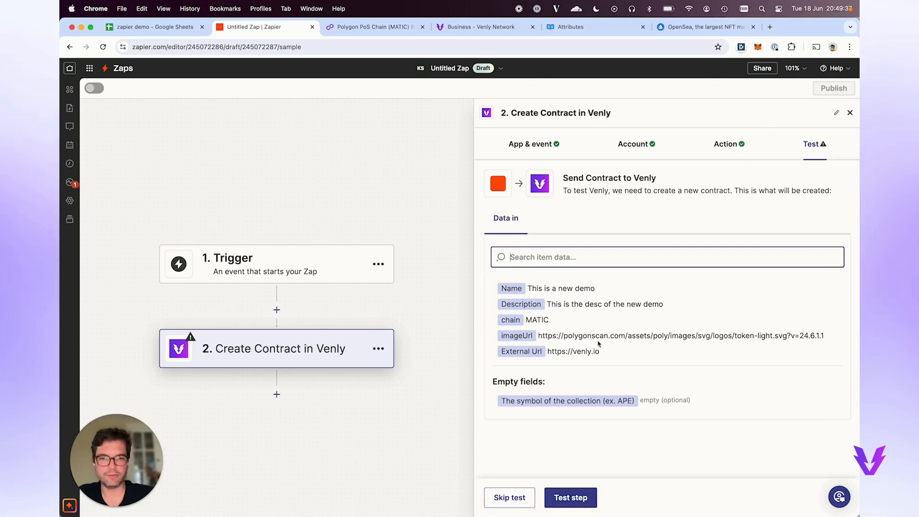
{"action": "left_click", "coordinate": [577, 493]}
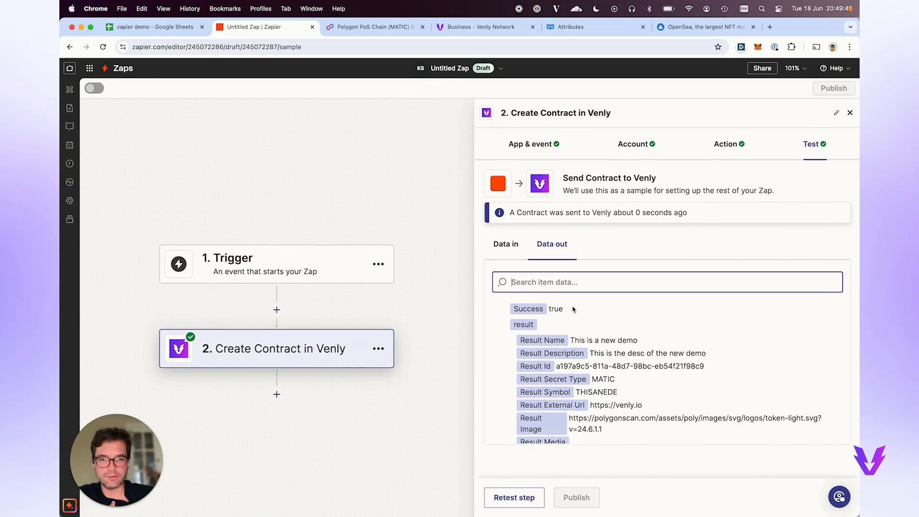
{"action": "left_click_drag", "start_coordinate": [573, 309], "coordinate": [504, 309]}
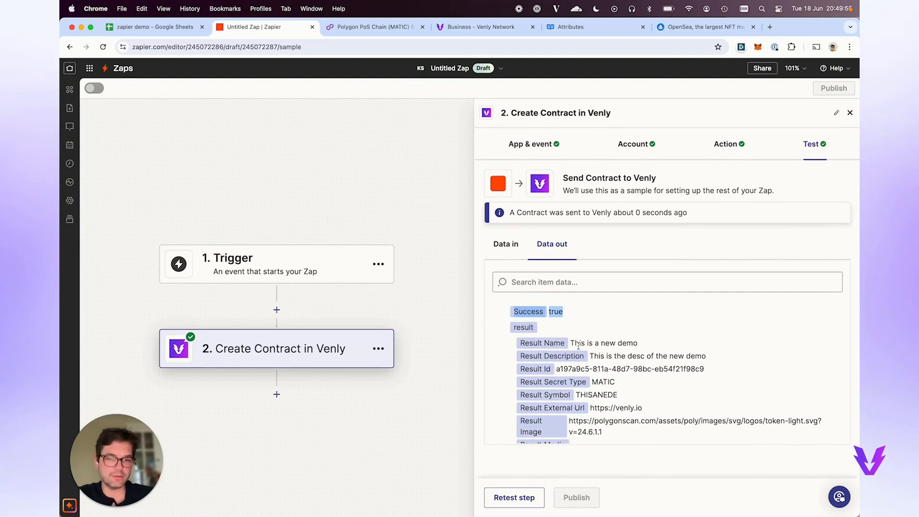
{"action": "scroll", "coordinate": [572, 344], "scroll_direction": "down", "scroll_amount": 1}
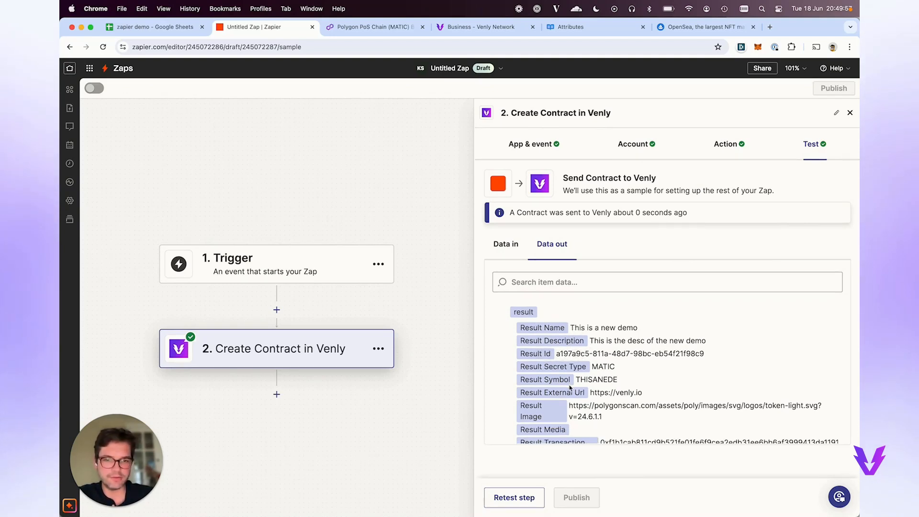
{"action": "scroll", "coordinate": [567, 389], "scroll_direction": "down", "scroll_amount": 1}
Select the contract's transaction hash in the test output and go to Polygonscan.
{"action": "double_click", "coordinate": [592, 371]}
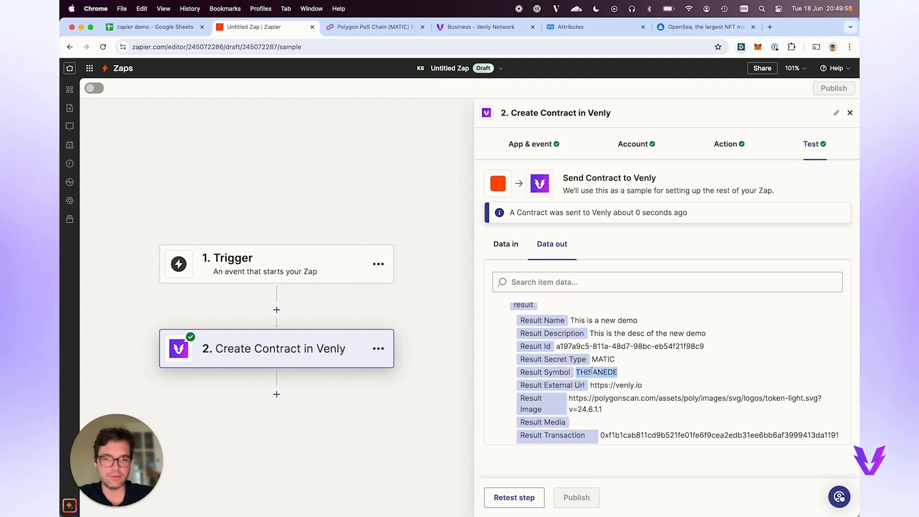
{"action": "scroll", "coordinate": [592, 371], "scroll_direction": "down", "scroll_amount": 4}
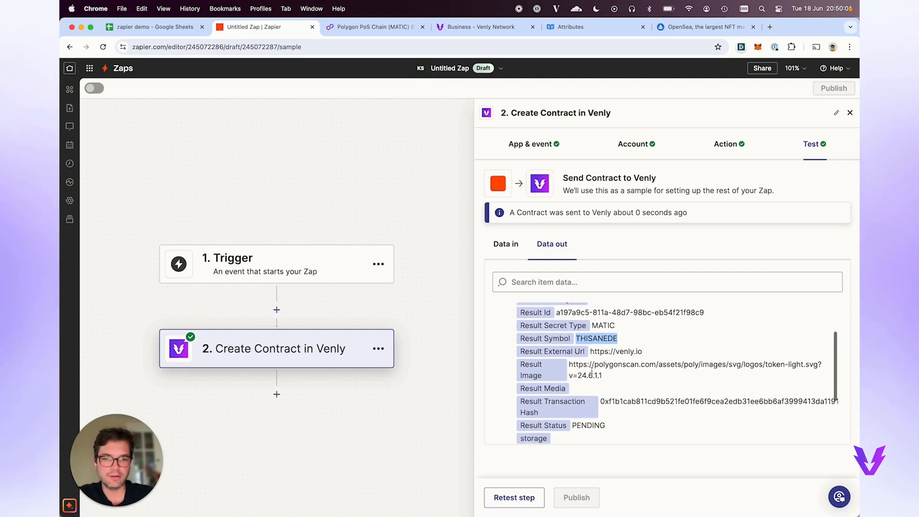
{"action": "scroll", "coordinate": [592, 371], "scroll_direction": "down", "scroll_amount": 2}
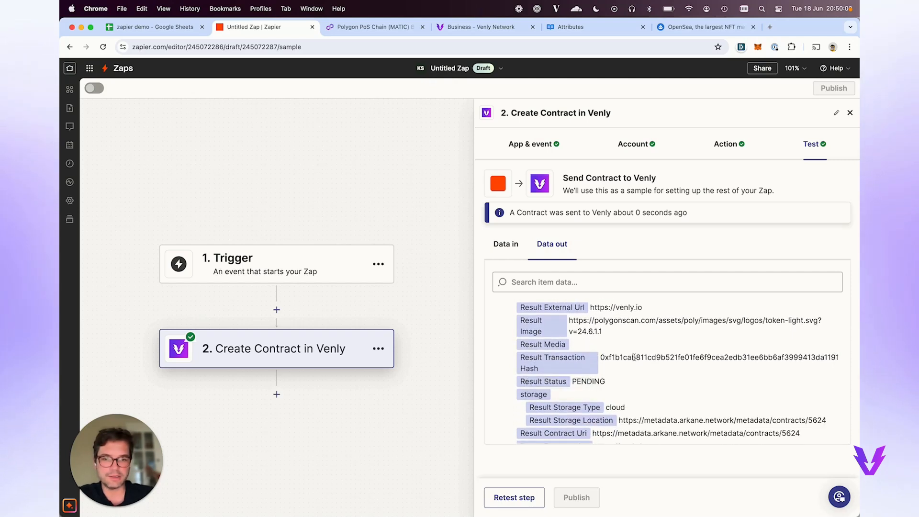
{"action": "double_click", "coordinate": [634, 358]}
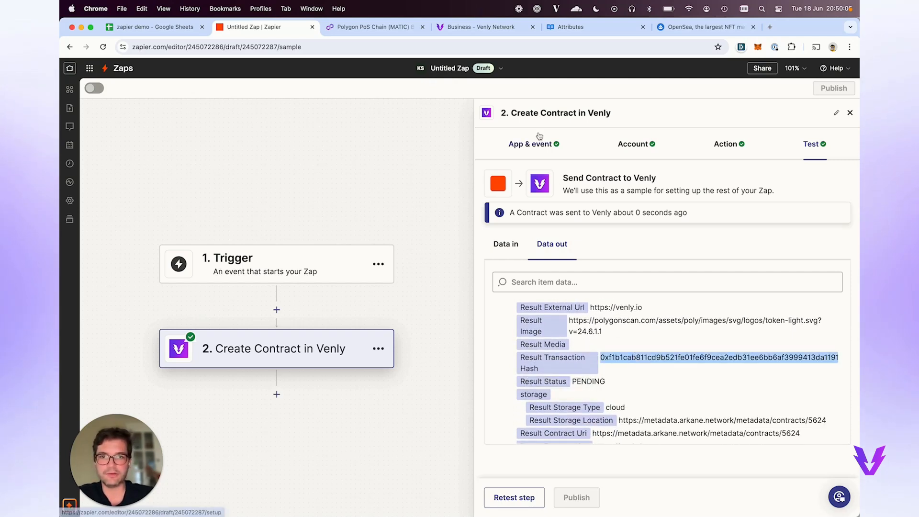
{"action": "left_click", "coordinate": [388, 28]}
Look up the contract's transaction hash on Polygonscan.
{"action": "left_click", "coordinate": [378, 163]}
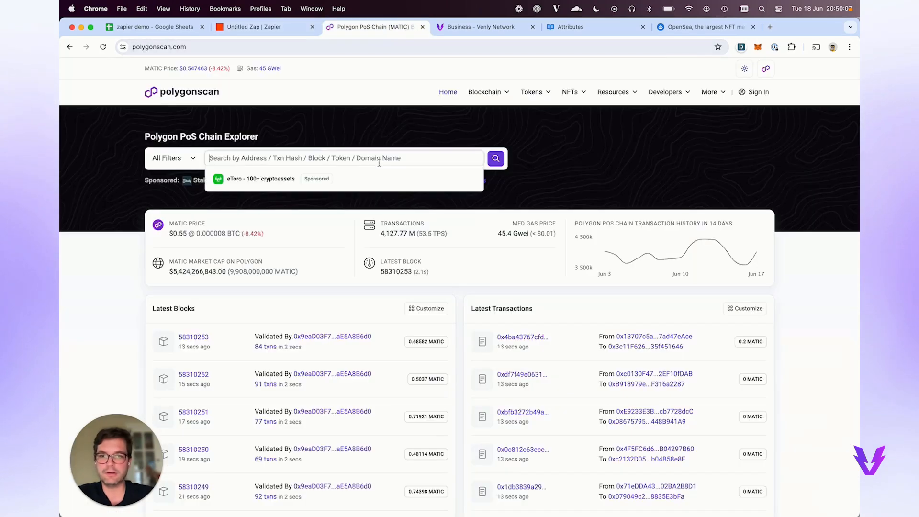
{"action": "key", "text": "cmd+v"}
{"action": "key", "text": "Return"}
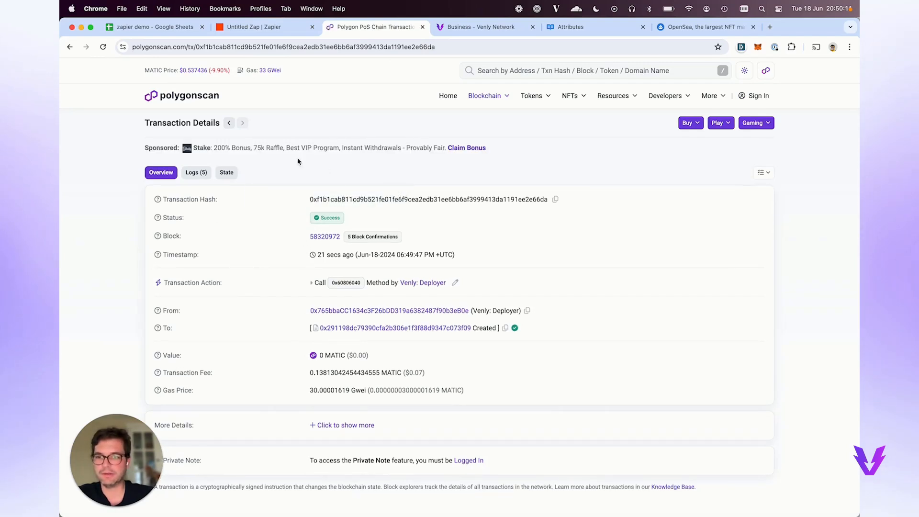
{"action": "scroll", "coordinate": [335, 287], "scroll_direction": "down", "scroll_amount": 2}
{"action": "scroll", "coordinate": [351, 320], "scroll_direction": "up", "scroll_amount": 2}
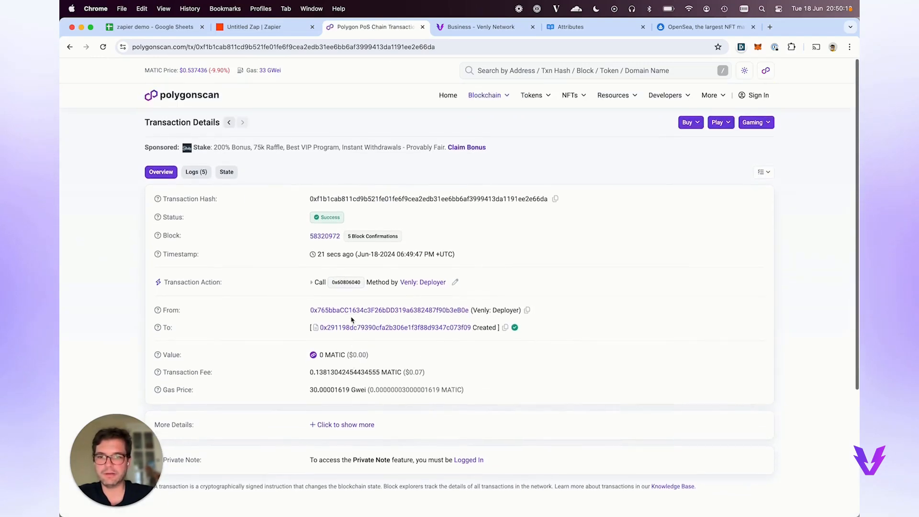
Return to the Zapier editor to view the Create Contract test output.
{"action": "left_click", "coordinate": [280, 24]}
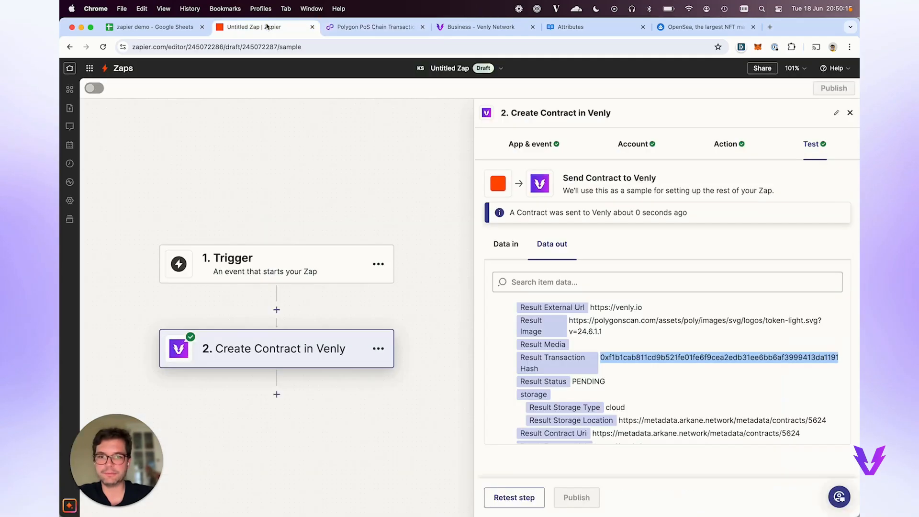
{"action": "scroll", "coordinate": [581, 354], "scroll_direction": "down", "scroll_amount": 2}
{"action": "scroll", "coordinate": [581, 368], "scroll_direction": "up", "scroll_amount": 5}
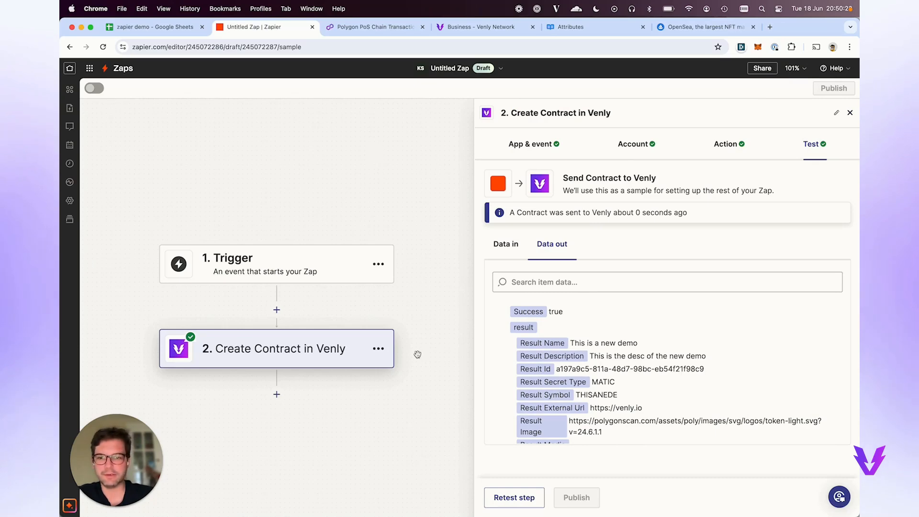
Change the Venly step's event to Create and Mint NFT and continue to its settings.
{"action": "left_click", "coordinate": [524, 144]}
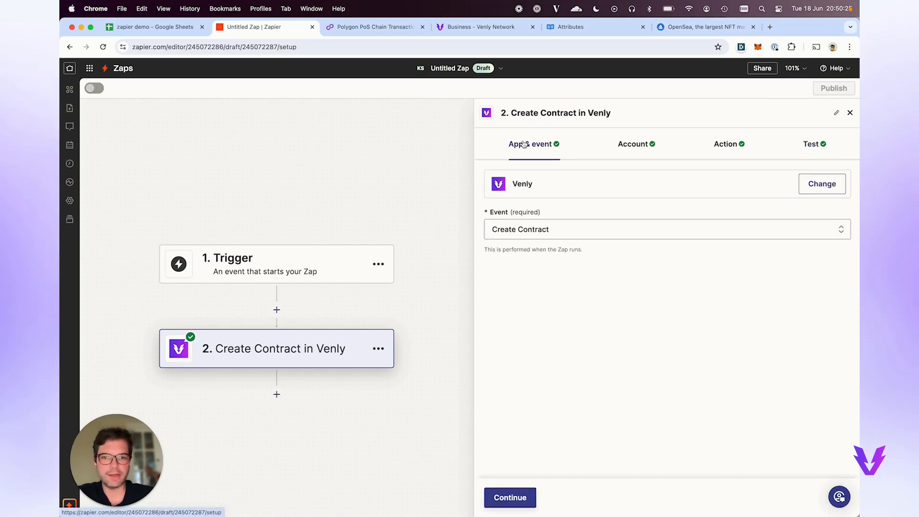
{"action": "left_click", "coordinate": [518, 232]}
{"action": "left_click", "coordinate": [521, 276]}
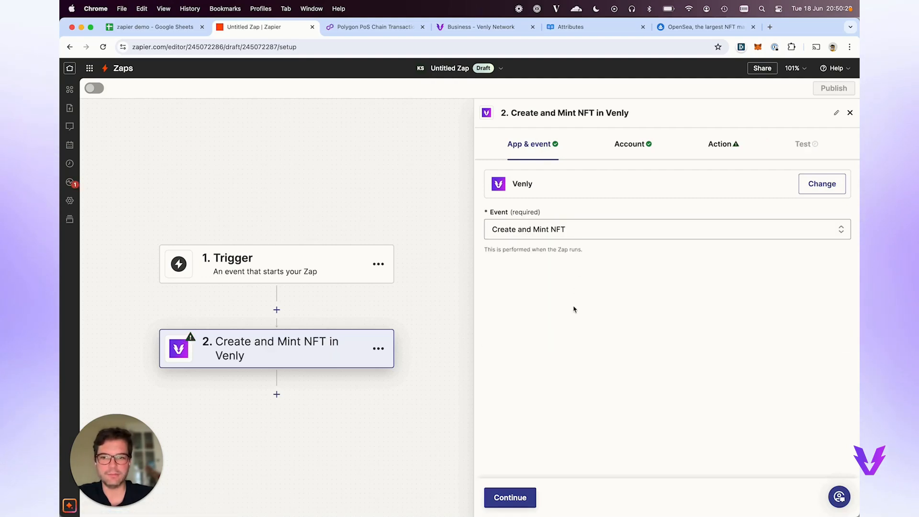
{"action": "left_click", "coordinate": [506, 498]}
{"action": "left_click", "coordinate": [521, 496]}
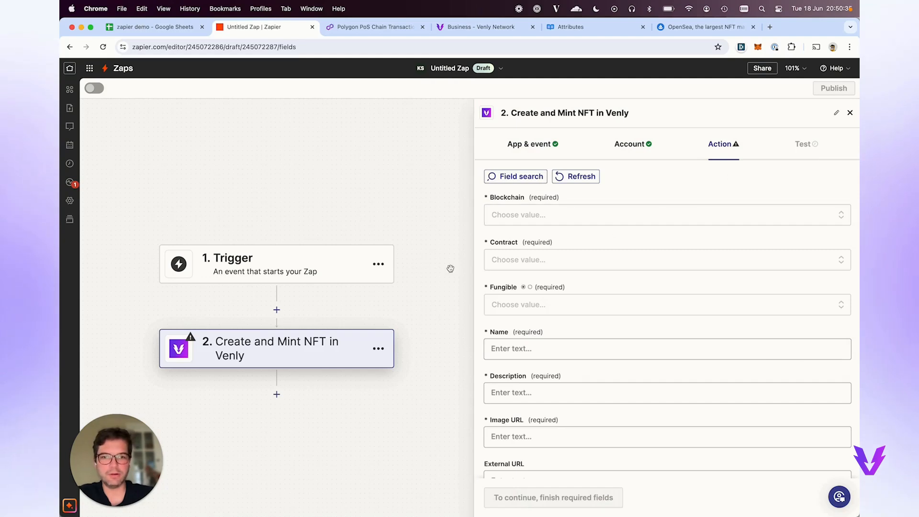
{"action": "scroll", "coordinate": [544, 341], "scroll_direction": "down", "scroll_amount": 5}
{"action": "scroll", "coordinate": [544, 342], "scroll_direction": "up", "scroll_amount": 5}
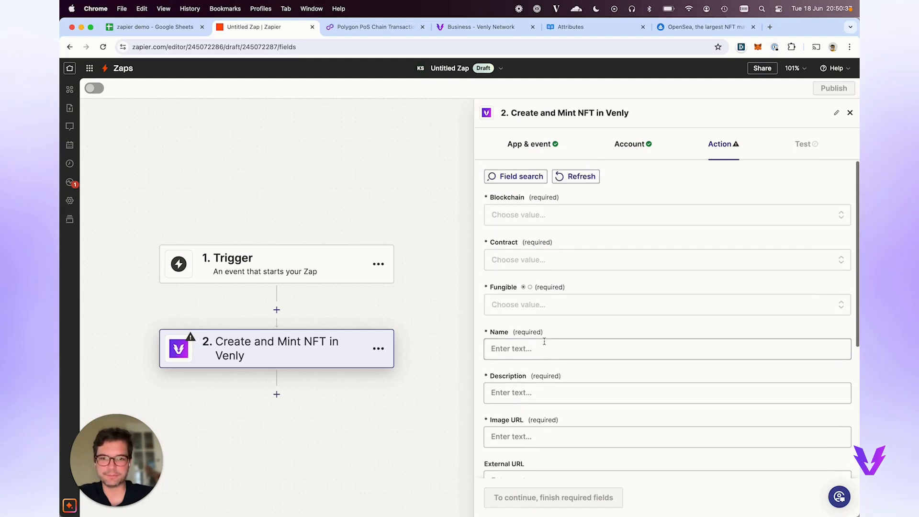
Set the blockchain to Polygon and the contract to 'This is a new demo'.
{"action": "left_click", "coordinate": [537, 212]}
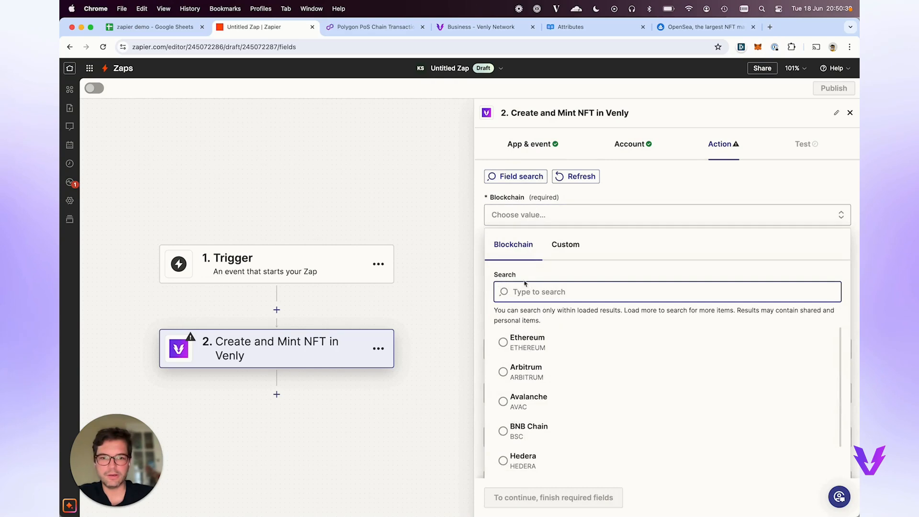
{"action": "scroll", "coordinate": [543, 440], "scroll_direction": "down", "scroll_amount": 2}
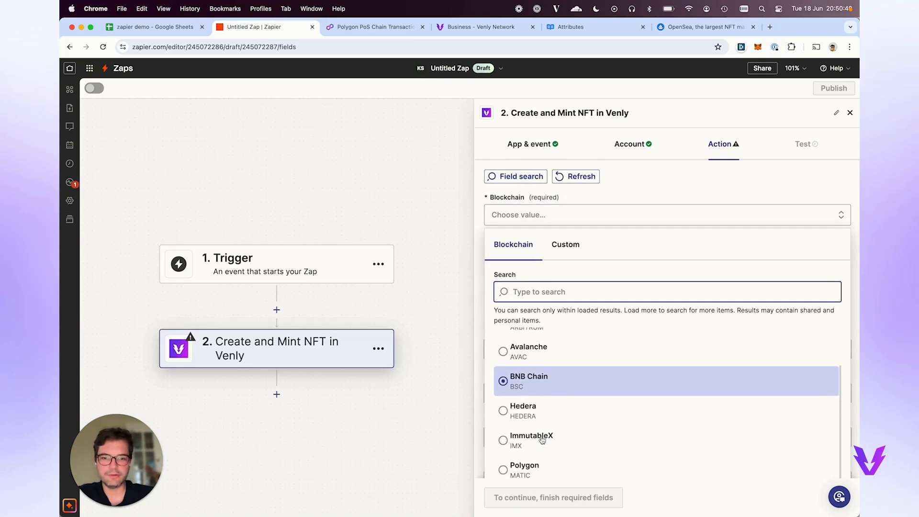
{"action": "left_click", "coordinate": [531, 469]}
{"action": "left_click", "coordinate": [540, 260]}
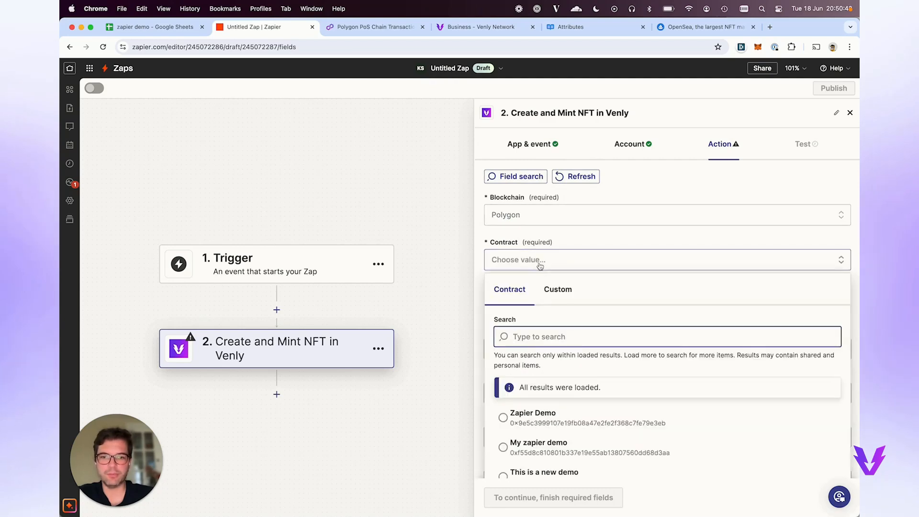
{"action": "scroll", "coordinate": [564, 407], "scroll_direction": "down", "scroll_amount": 4}
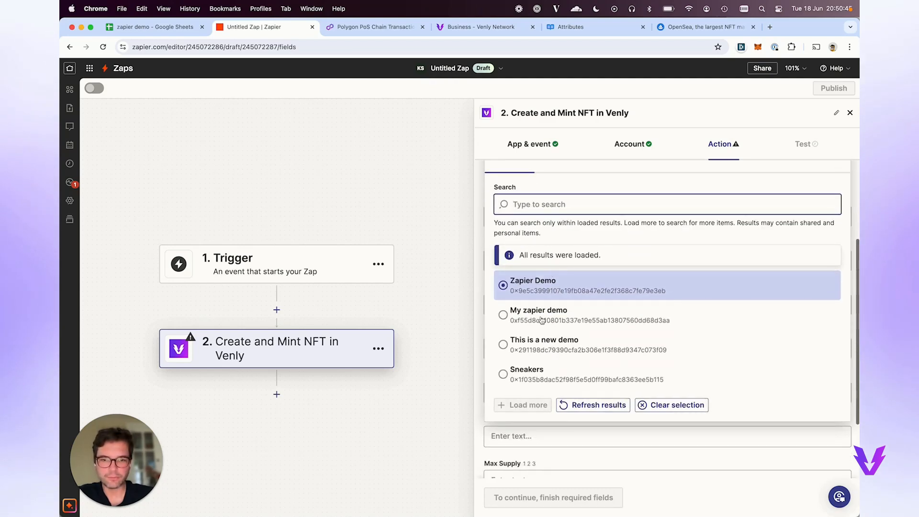
{"action": "scroll", "coordinate": [547, 348], "scroll_direction": "down", "scroll_amount": 1}
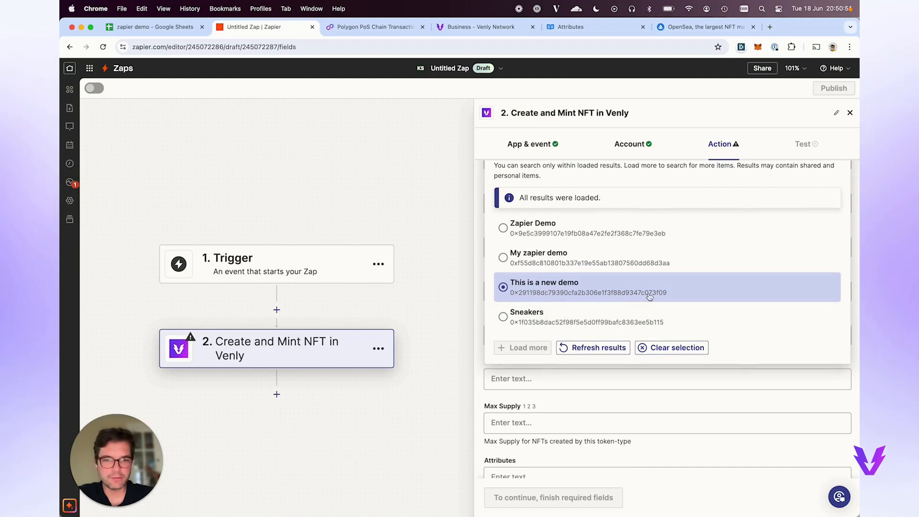
{"action": "left_click", "coordinate": [598, 288]}
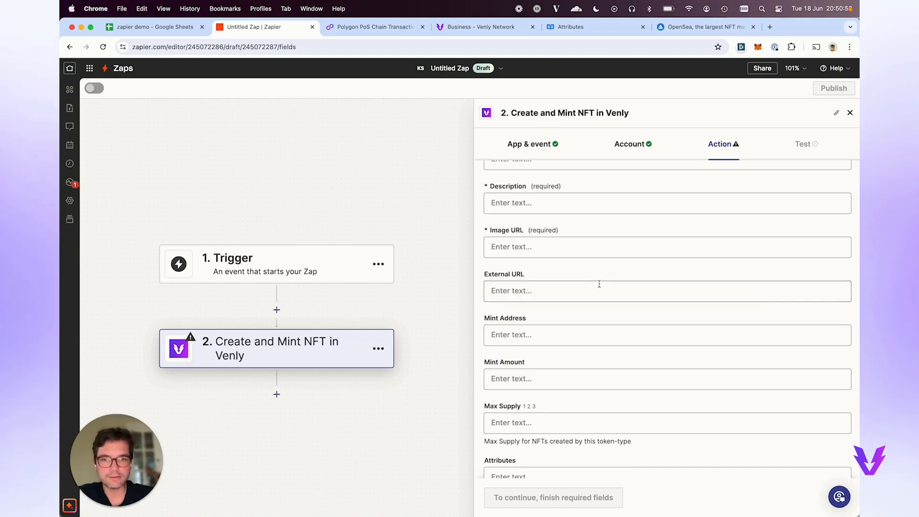
{"action": "left_click", "coordinate": [391, 27]}
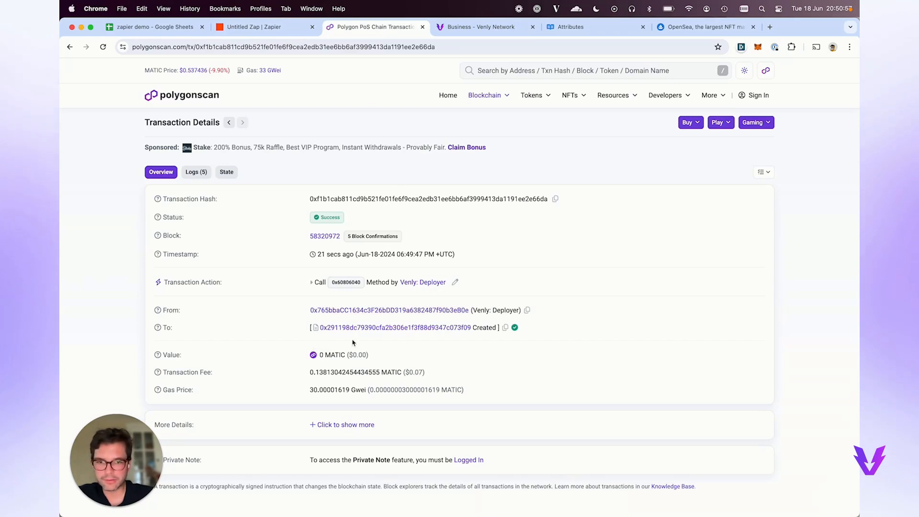
{"action": "left_click", "coordinate": [467, 331]}
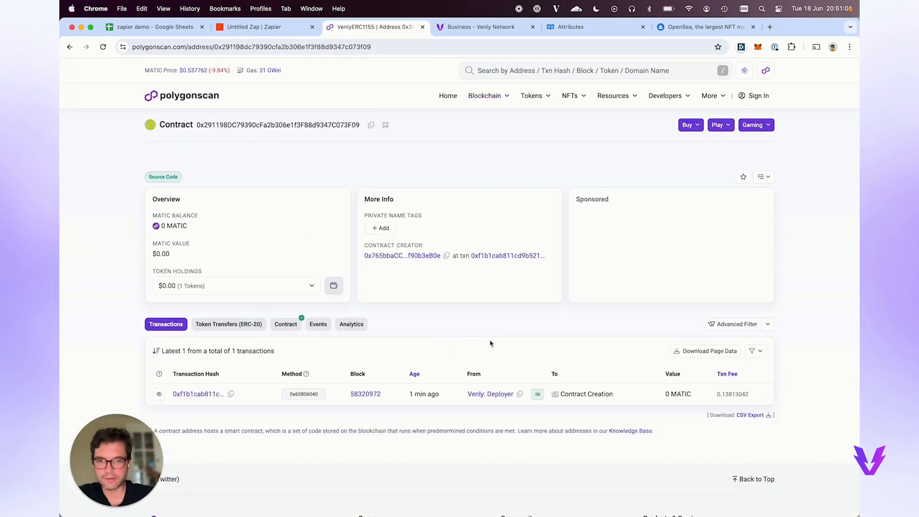
{"action": "left_click", "coordinate": [281, 31]}
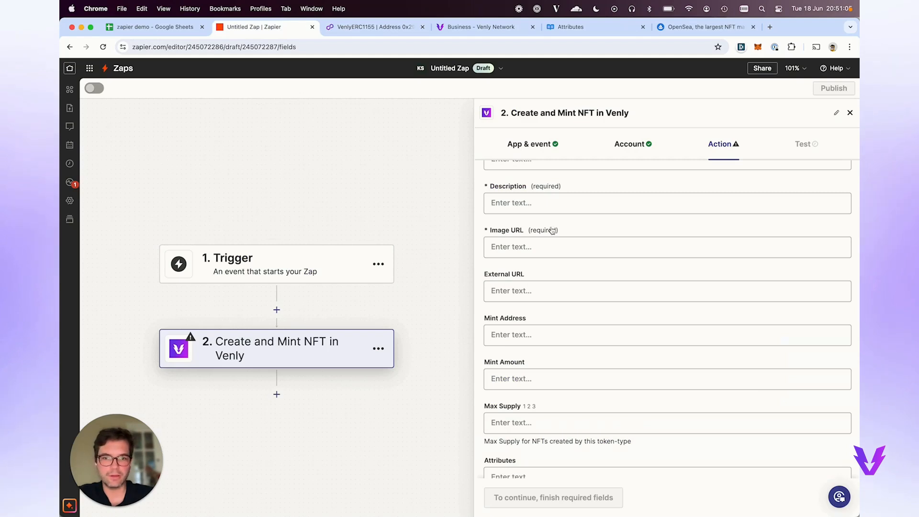
{"action": "scroll", "coordinate": [552, 230], "scroll_direction": "up", "scroll_amount": 3}
{"action": "scroll", "coordinate": [550, 229], "scroll_direction": "up", "scroll_amount": 2}
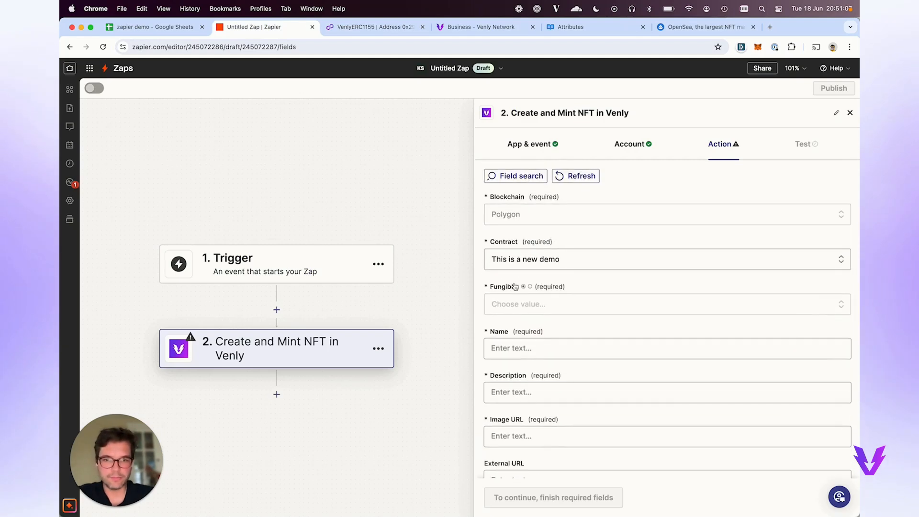
Set the mint step's Fungible option to False.
{"action": "scroll", "coordinate": [522, 268], "scroll_direction": "down", "scroll_amount": 1}
{"action": "left_click", "coordinate": [516, 263]}
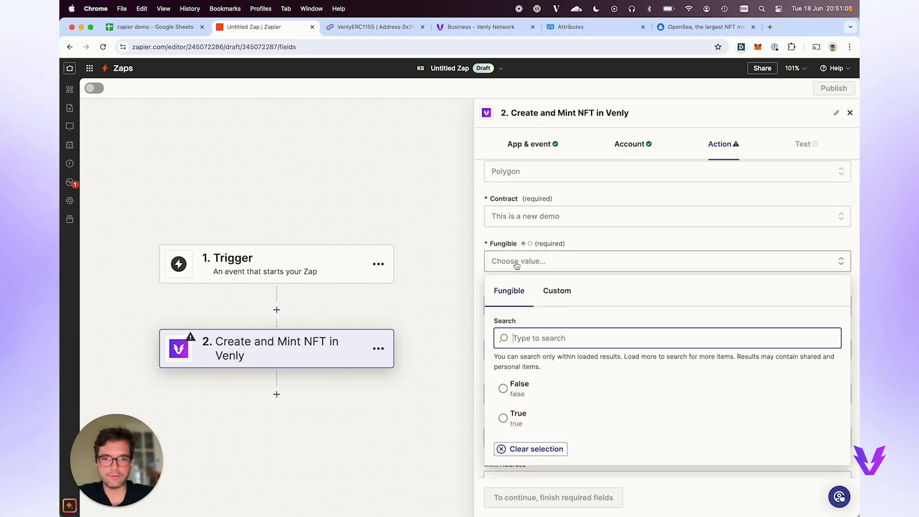
{"action": "left_click", "coordinate": [523, 395]}
Review the remaining mint fields, then switch to the zapier demo spreadsheet.
{"action": "scroll", "coordinate": [510, 258], "scroll_direction": "down", "scroll_amount": 2}
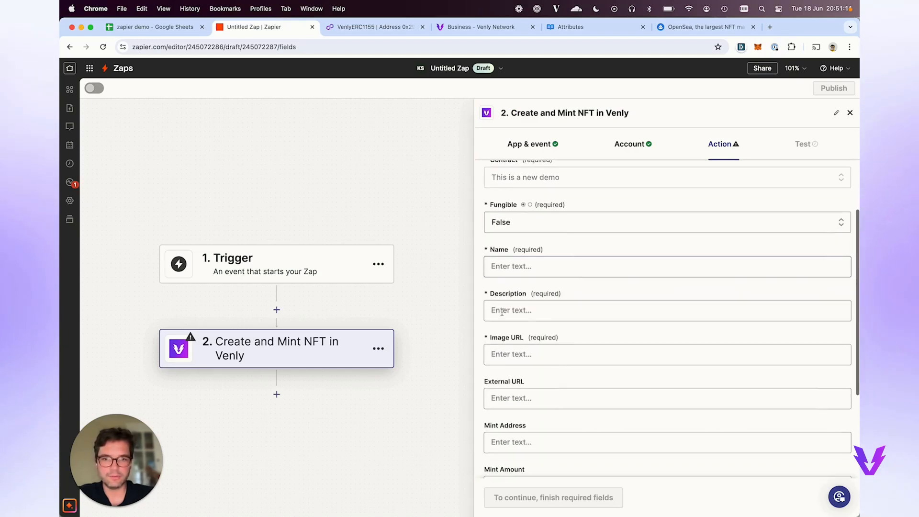
{"action": "scroll", "coordinate": [509, 291], "scroll_direction": "down", "scroll_amount": 2}
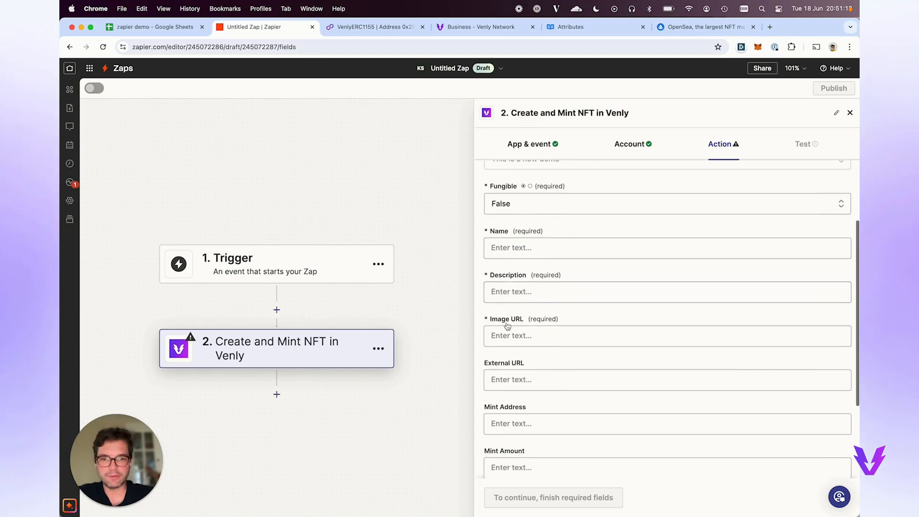
{"action": "scroll", "coordinate": [509, 335], "scroll_direction": "down", "scroll_amount": 4}
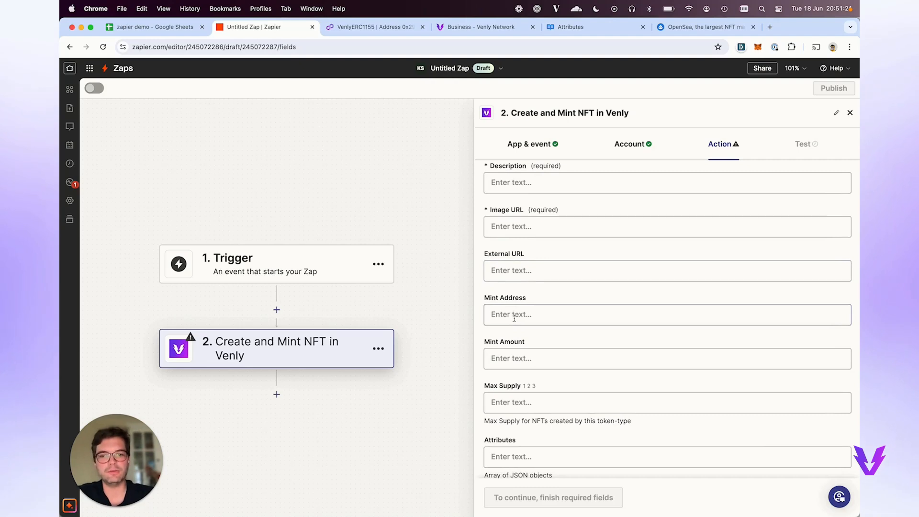
{"action": "scroll", "coordinate": [514, 318], "scroll_direction": "down", "scroll_amount": 1}
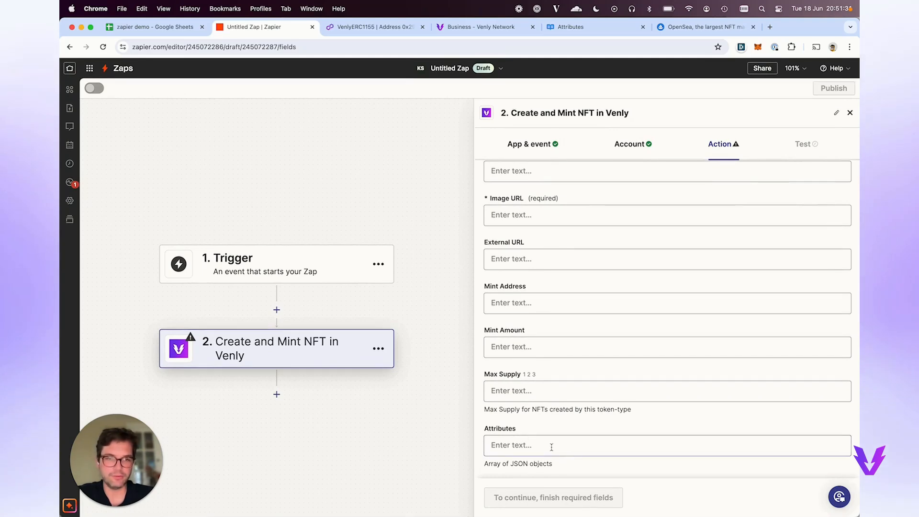
{"action": "scroll", "coordinate": [551, 447], "scroll_direction": "down", "scroll_amount": 1}
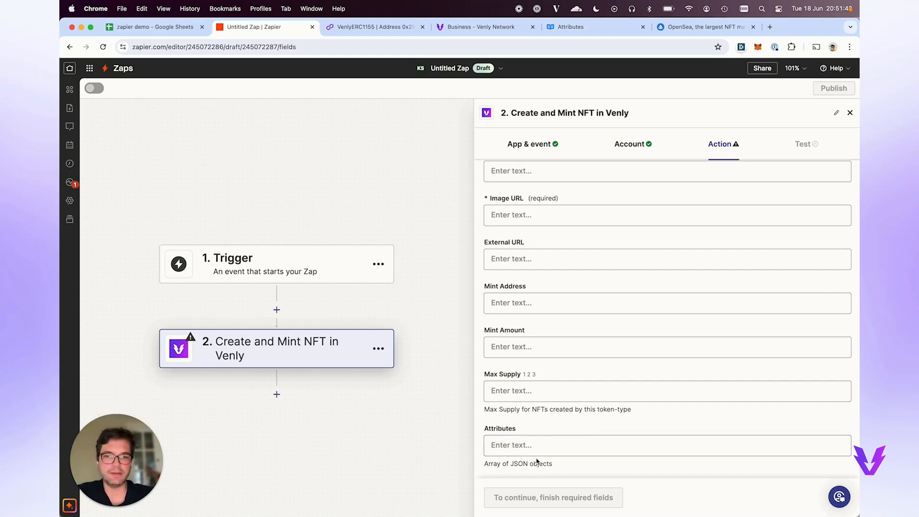
{"action": "scroll", "coordinate": [541, 445], "scroll_direction": "up", "scroll_amount": 5}
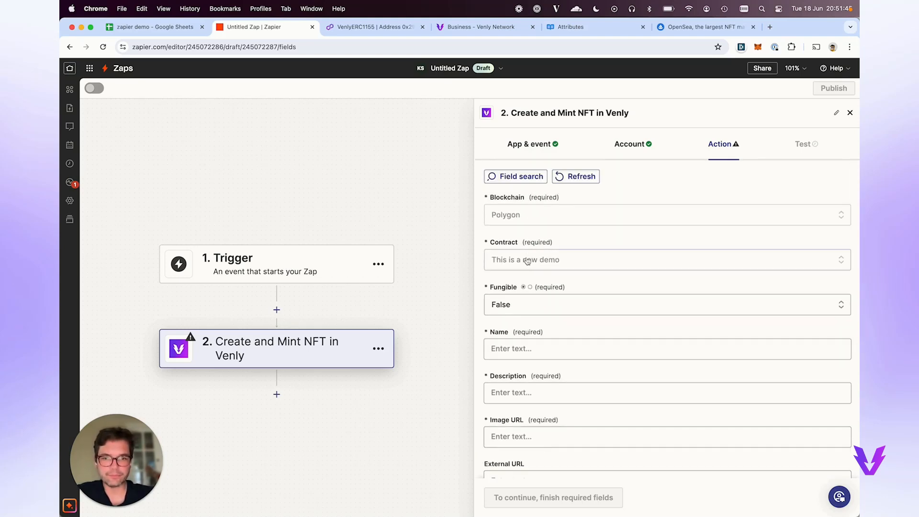
{"action": "left_click", "coordinate": [157, 28]}
Enter the headers status, name, desc and image_url in cells A1 to D1.
{"action": "left_click", "coordinate": [112, 148]}
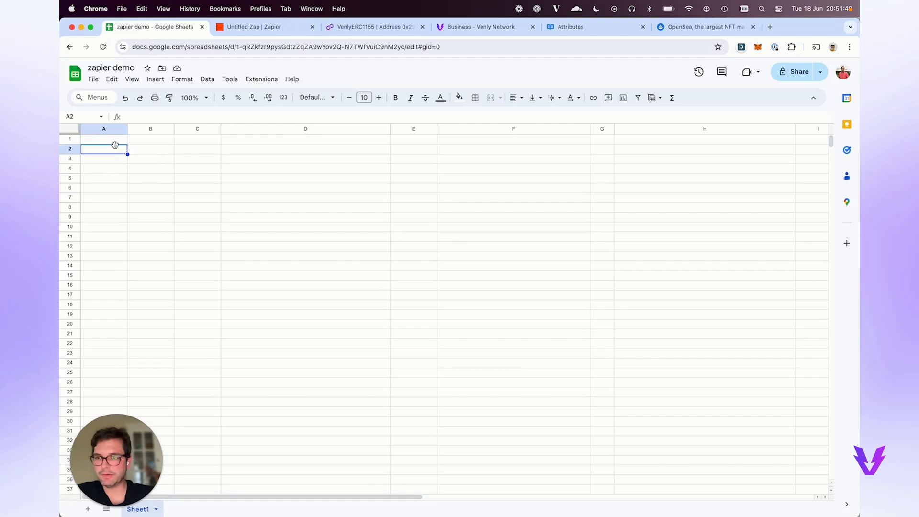
{"action": "left_click", "coordinate": [117, 141]}
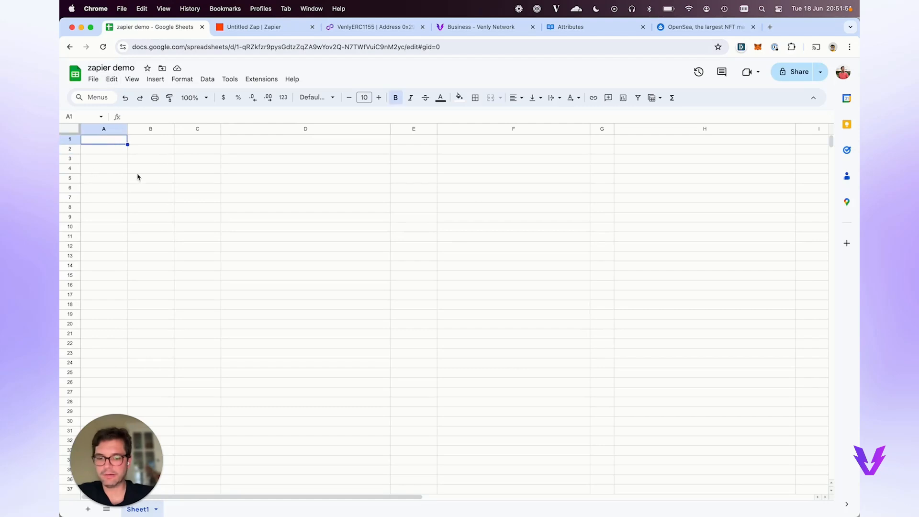
{"action": "type", "text": "name"}
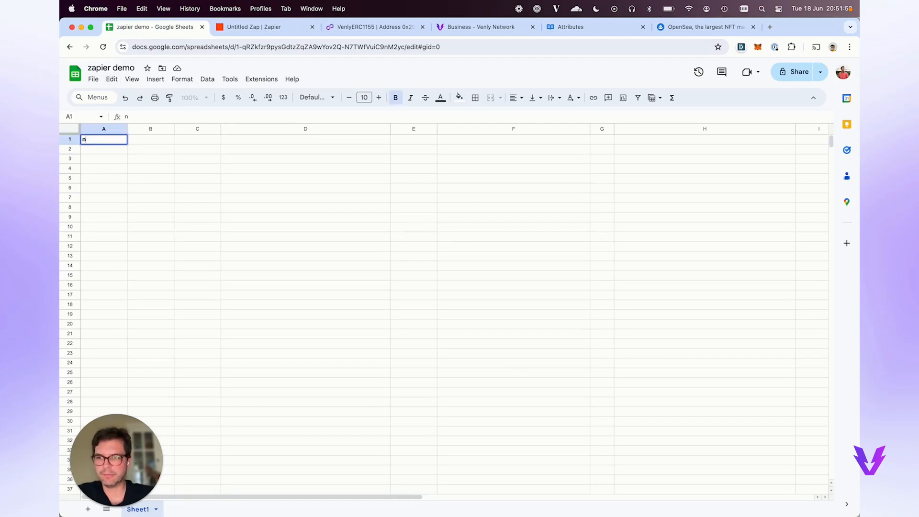
{"action": "key", "text": "BackSpace"}
{"action": "key", "text": "BackSpace"}
{"action": "key", "text": "BackSpace"}
{"action": "type", "text": "stuat"}
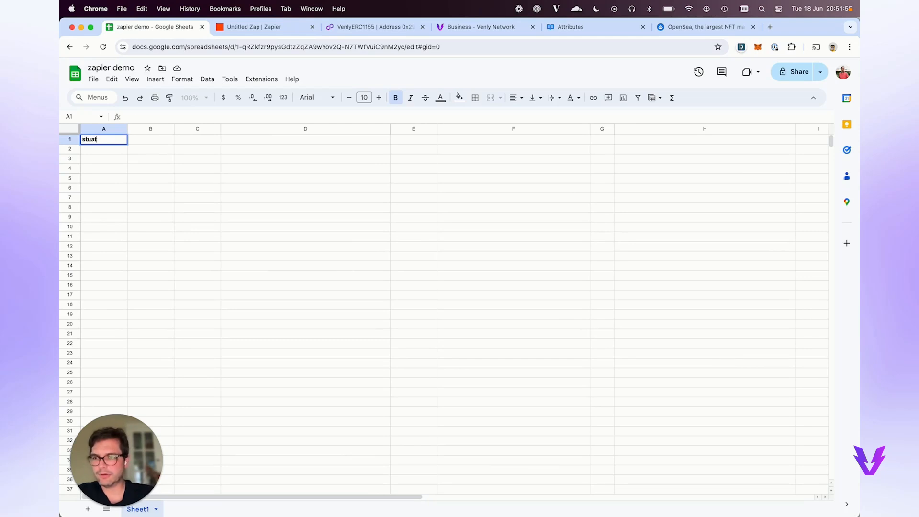
{"action": "key", "text": "BackSpace"}
{"action": "key", "text": "BackSpace"}
{"action": "key", "text": "BackSpace"}
{"action": "type", "text": "atus"}
{"action": "key", "text": "Tab"}
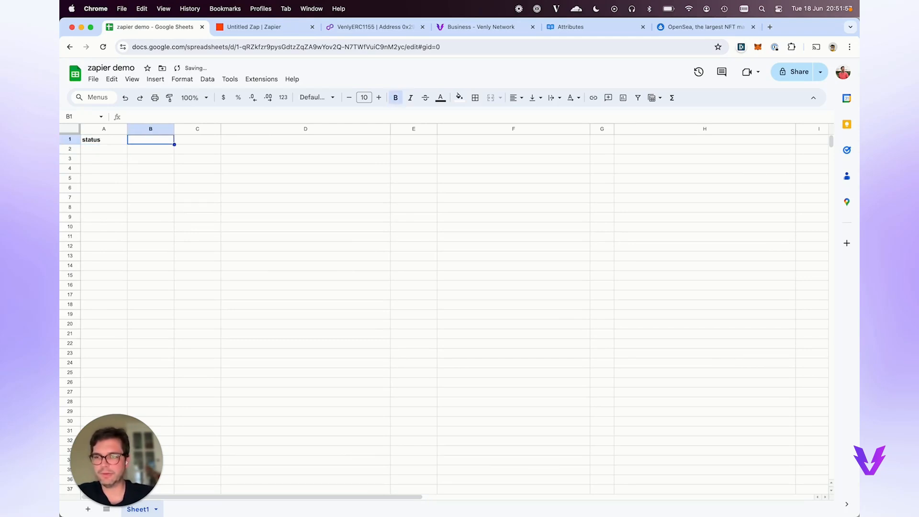
{"action": "left_click", "coordinate": [113, 152]}
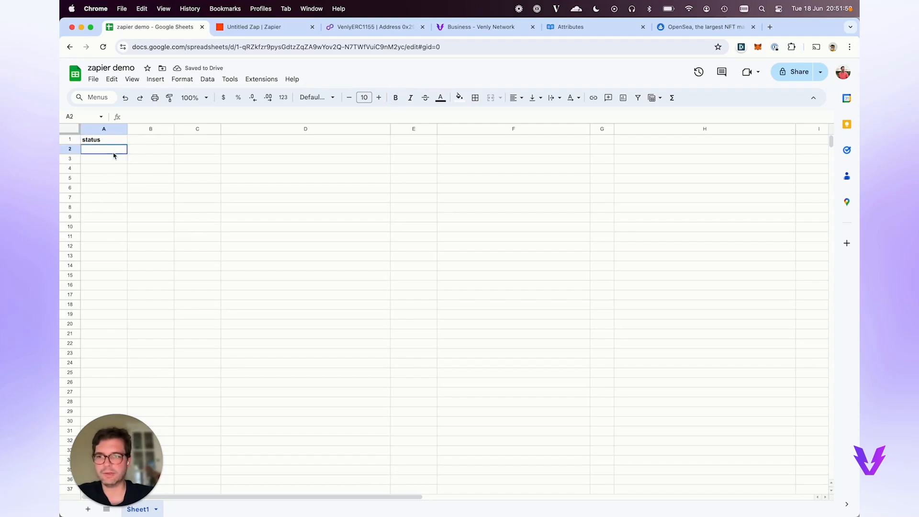
{"action": "key", "text": "Up"}
{"action": "key", "text": "Right"}
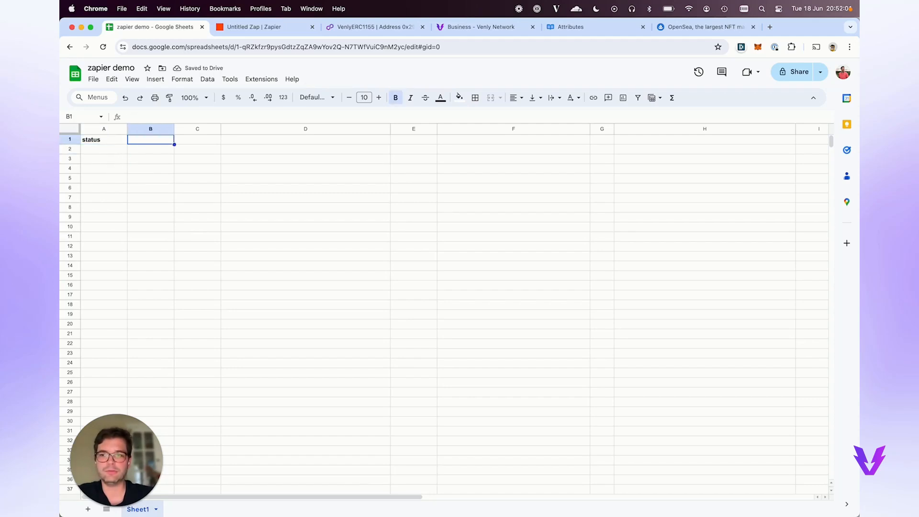
{"action": "type", "text": "name"}
{"action": "key", "text": "Return"}
{"action": "key", "text": "Up"}
{"action": "key", "text": "Right"}
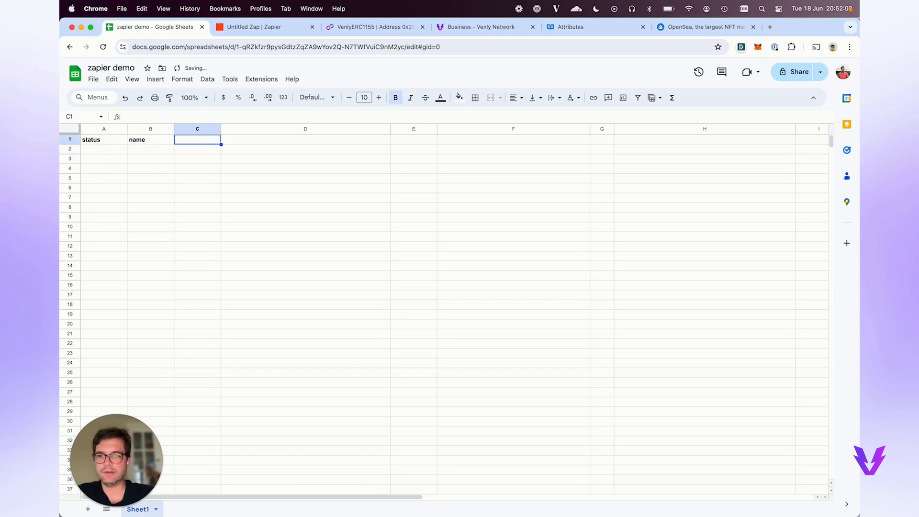
{"action": "type", "text": "desc"}
{"action": "key", "text": "Tab"}
{"action": "type", "text": "im"}
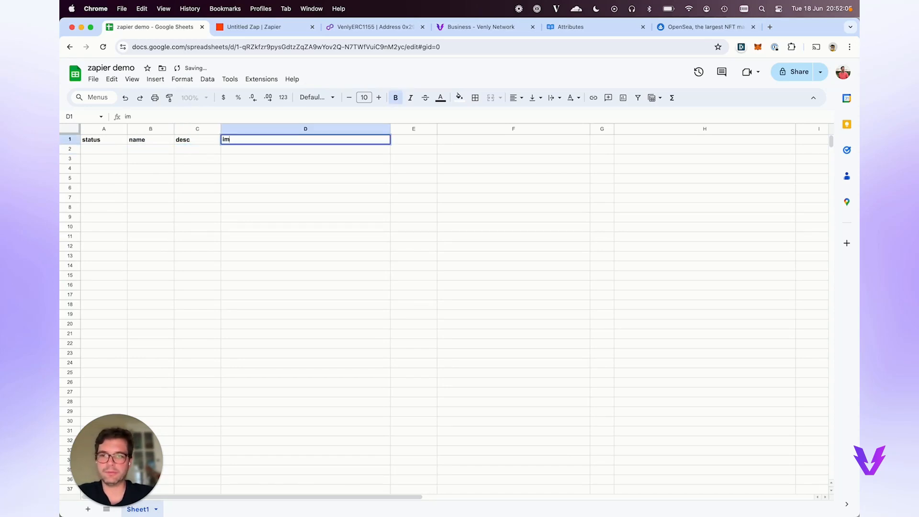
{"action": "type", "text": "age_url"}
{"action": "key", "text": "Return"}
Add the headers address, amount and attr in E1 to G1, matching the Zap's required fields.
{"action": "key", "text": "Up"}
{"action": "key", "text": "Right"}
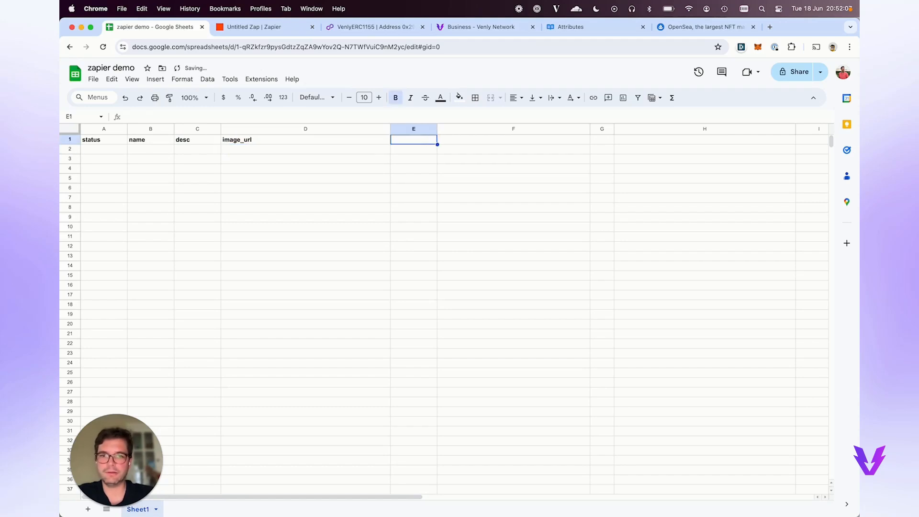
{"action": "type", "text": "ex"}
{"action": "key", "text": "Escape"}
{"action": "key", "text": "ctrl+Tab"}
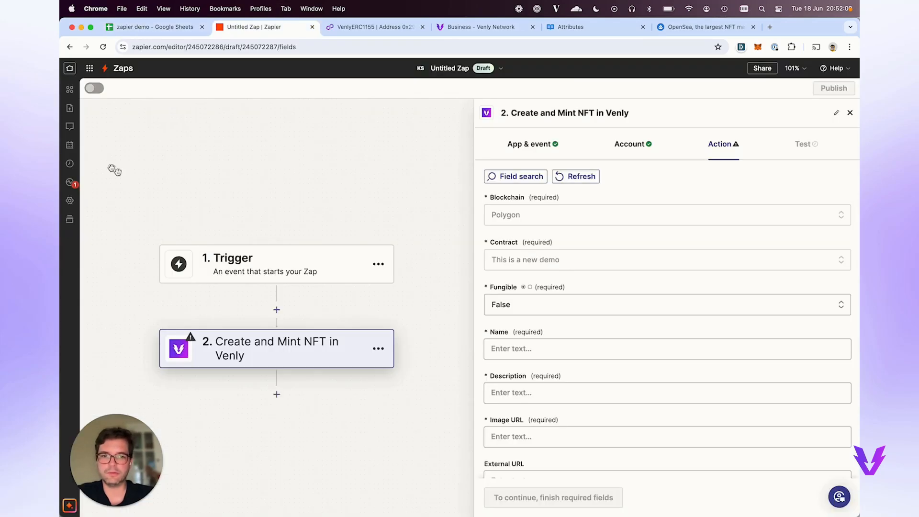
{"action": "scroll", "coordinate": [522, 357], "scroll_direction": "down", "scroll_amount": 8}
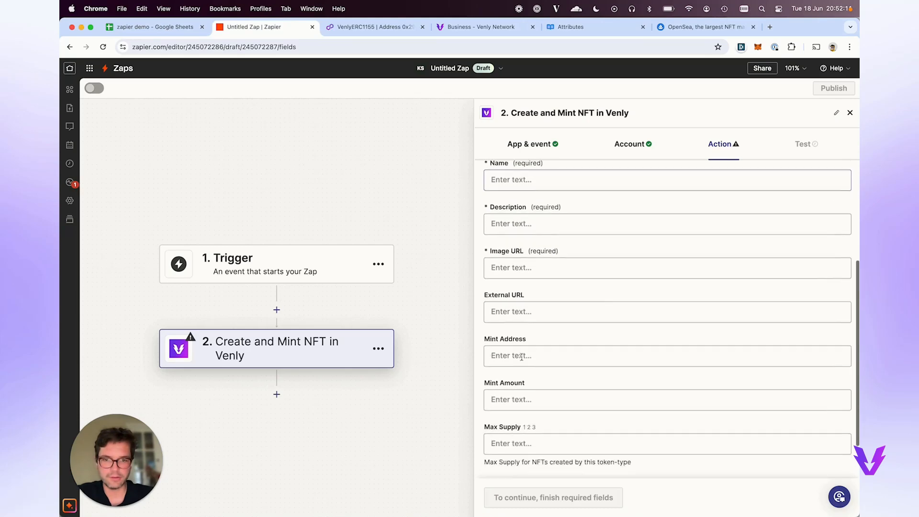
{"action": "key", "text": "ctrl+shift+Tab"}
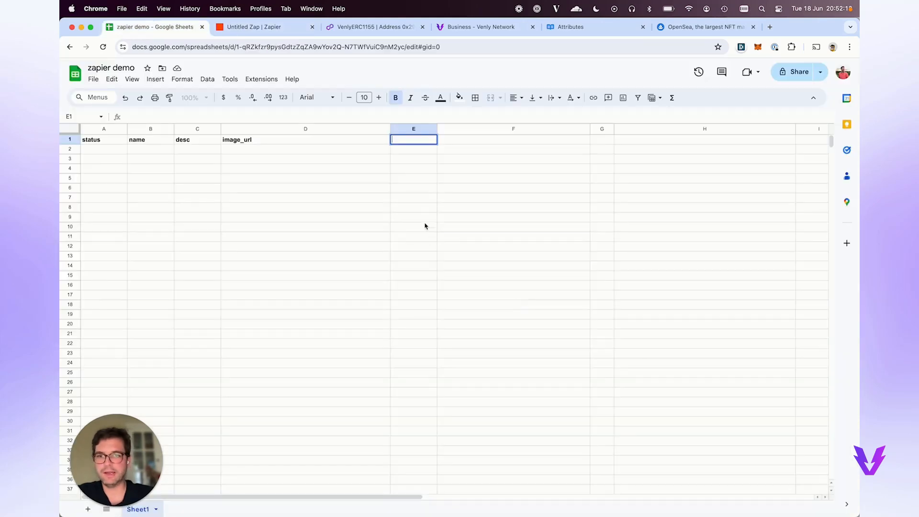
{"action": "type", "text": "address"}
{"action": "key", "text": "Tab"}
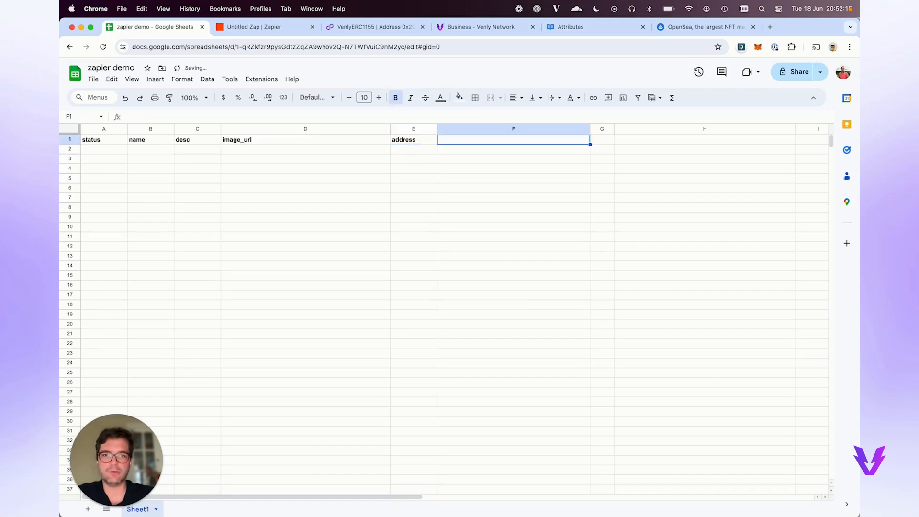
{"action": "type", "text": "amount"}
{"action": "key", "text": "Return"}
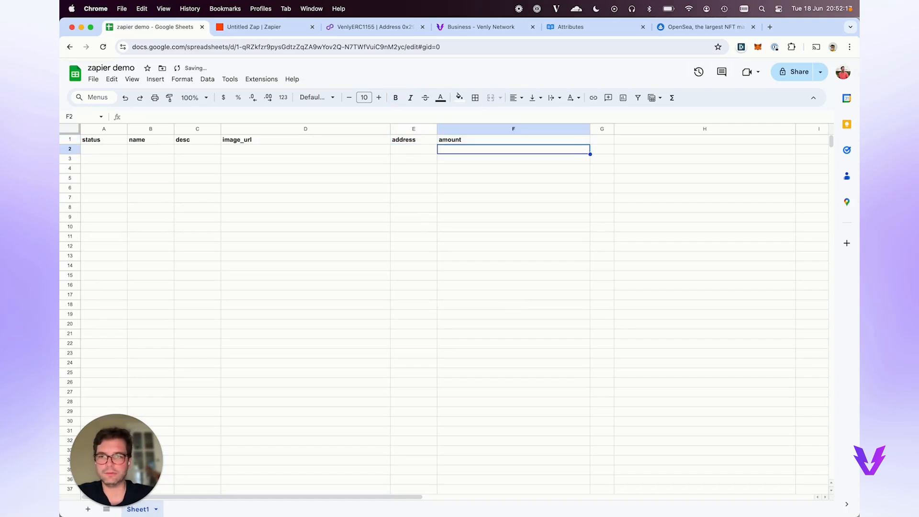
{"action": "key", "text": "ctrl+Tab"}
{"action": "key", "text": "ctrl+shift+Tab"}
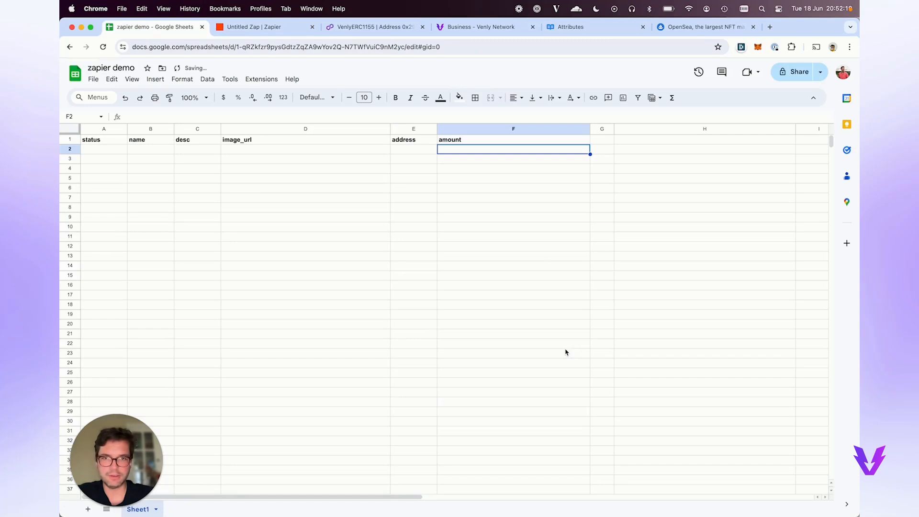
{"action": "left_click", "coordinate": [602, 142]}
{"action": "type", "text": "a"}
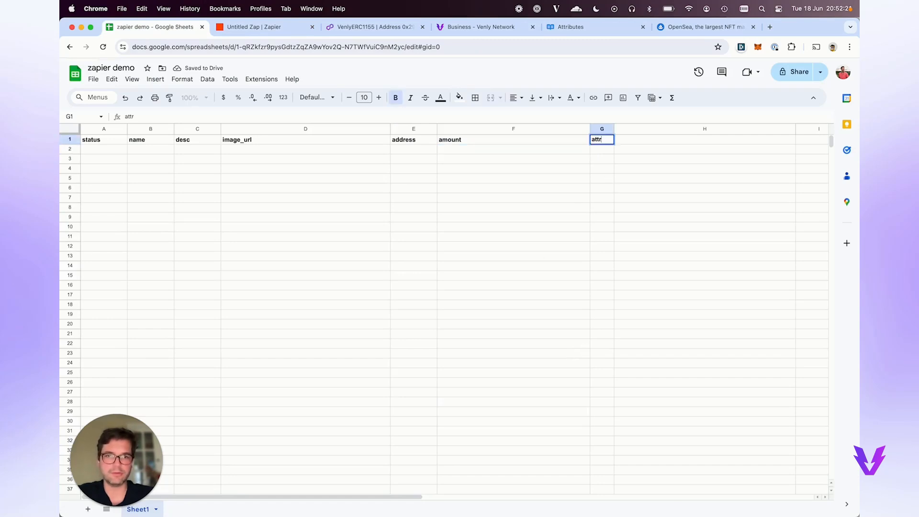
{"action": "type", "text": "ttr"}
{"action": "key", "text": "Return"}
{"action": "key", "text": "Left"}
{"action": "key", "text": "Left"}
{"action": "key", "text": "Left"}
{"action": "key", "text": "Left"}
{"action": "key", "text": "Left"}
{"action": "key", "text": "Left"}
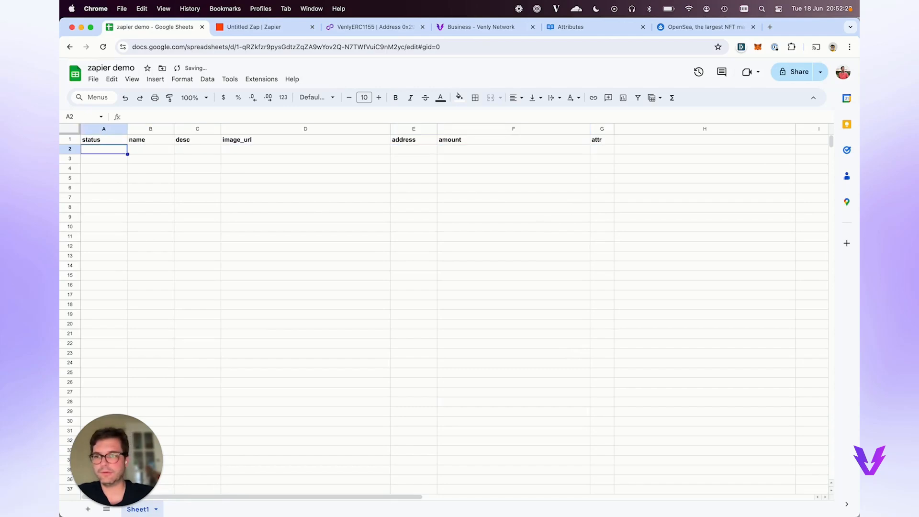
Enter off in A2, Magic Moose in B2 and 'This is the desc' in C2.
{"action": "type", "text": "off"}
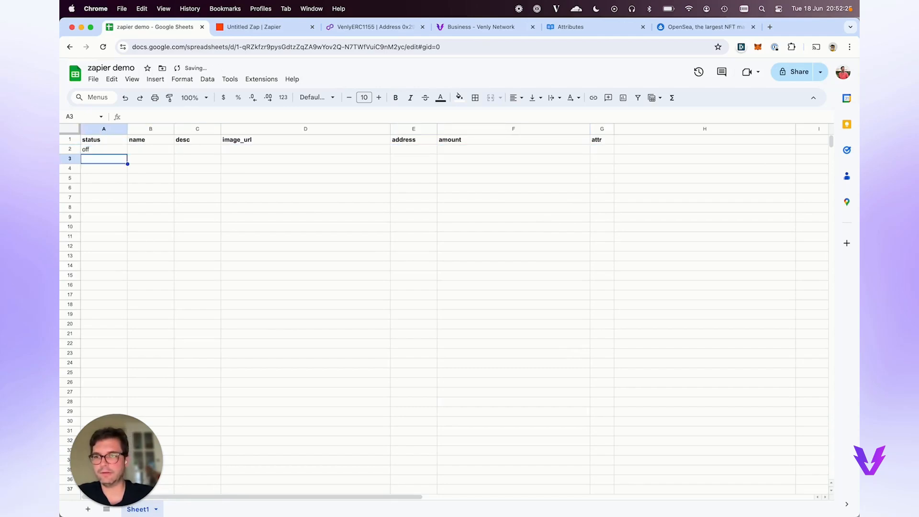
{"action": "key", "text": "Tab"}
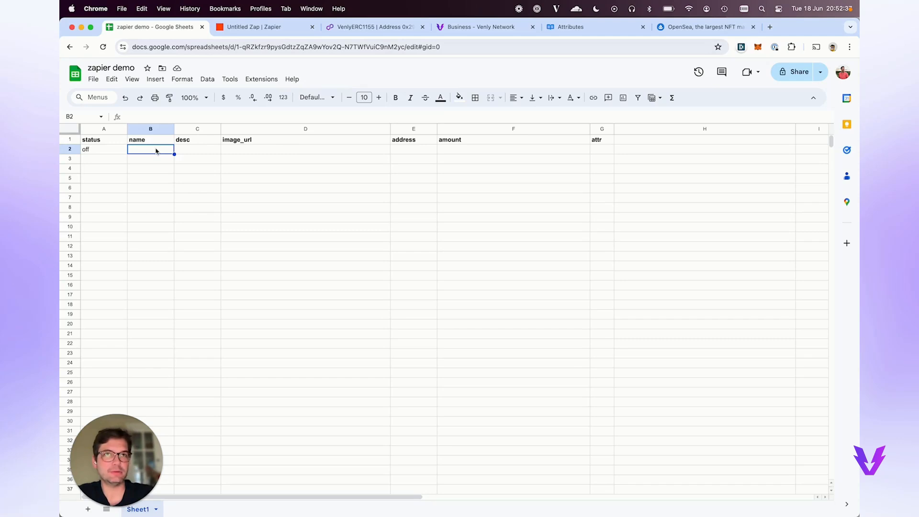
{"action": "type", "text": "Ma"}
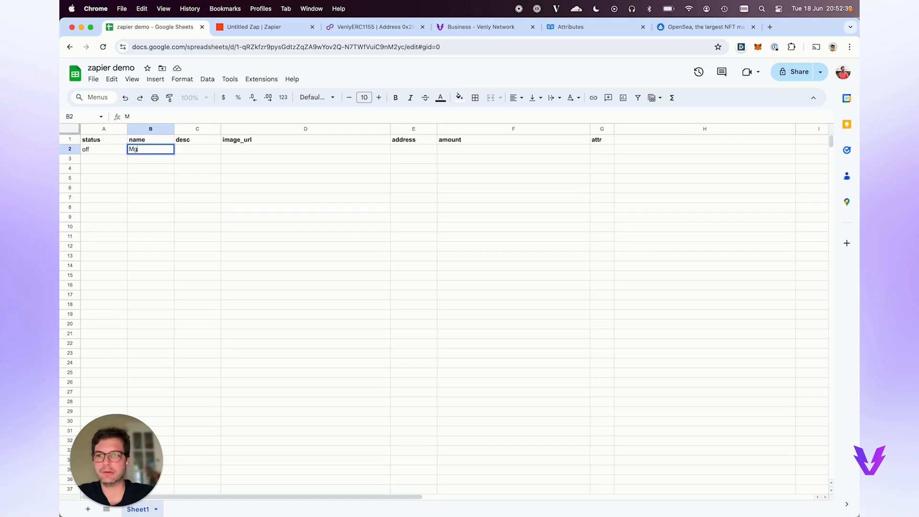
{"action": "type", "text": "gic Moose"}
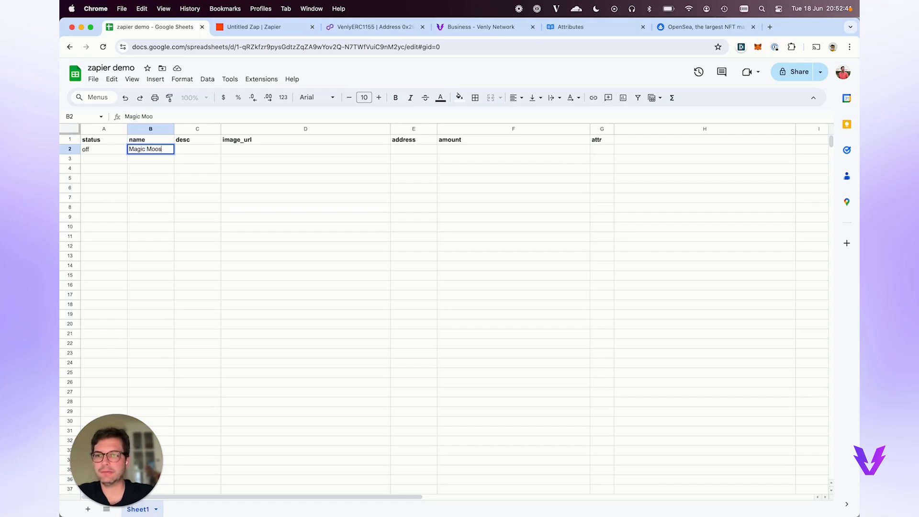
{"action": "key", "text": "Return"}
{"action": "key", "text": "Up"}
{"action": "key", "text": "Right"}
{"action": "type", "text": "This i"}
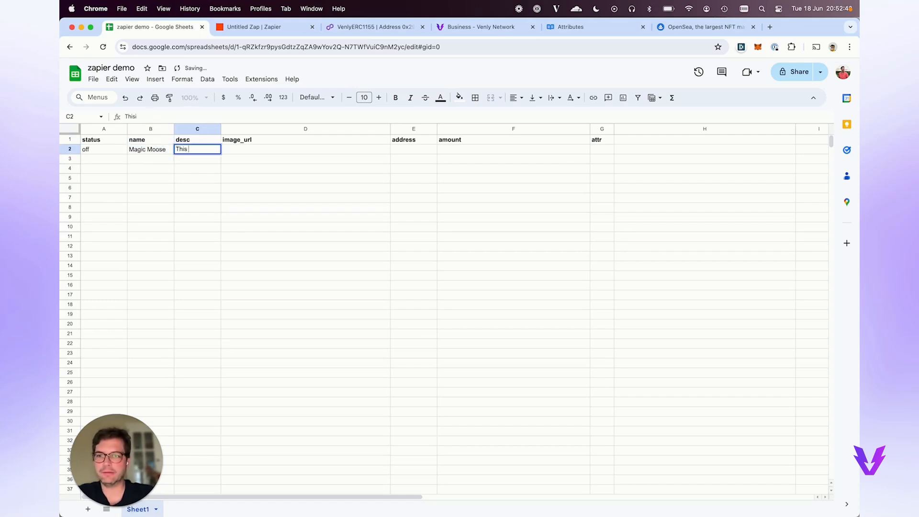
{"action": "type", "text": "s the desc"}
{"action": "key", "text": "Return"}
{"action": "key", "text": "Up"}
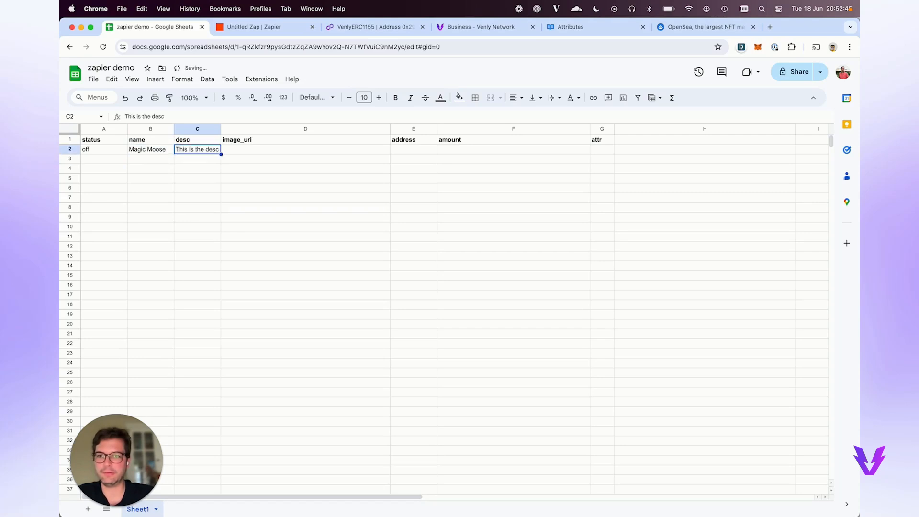
{"action": "key", "text": "Right"}
Look over the Polygonscan contract and OpenSea pages, then view Venly's NFT Attributes documentation.
{"action": "left_click", "coordinate": [373, 29]}
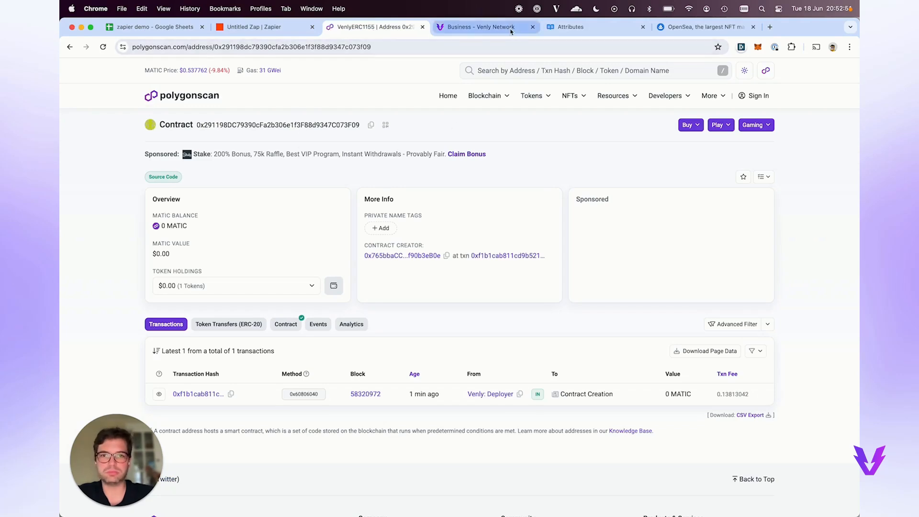
{"action": "left_click", "coordinate": [689, 29]}
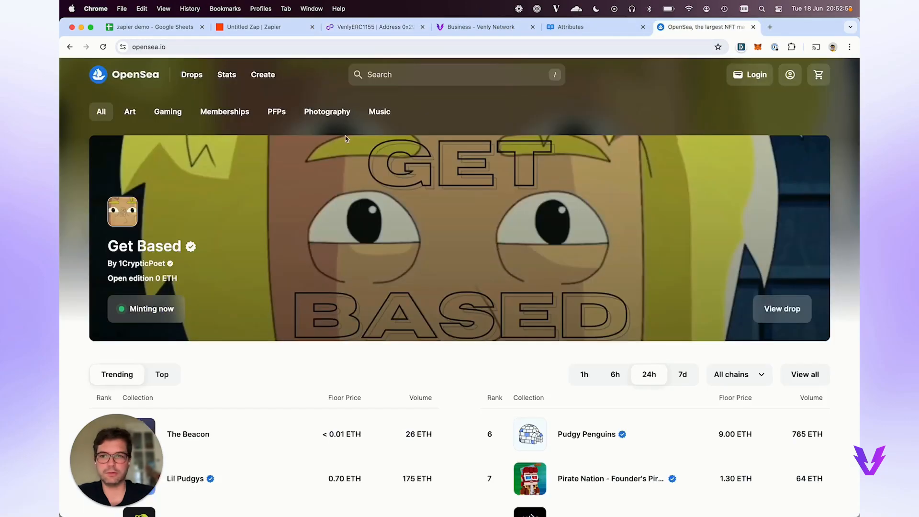
{"action": "scroll", "coordinate": [162, 221], "scroll_direction": "down", "scroll_amount": 5}
{"action": "scroll", "coordinate": [162, 221], "scroll_direction": "down", "scroll_amount": 5}
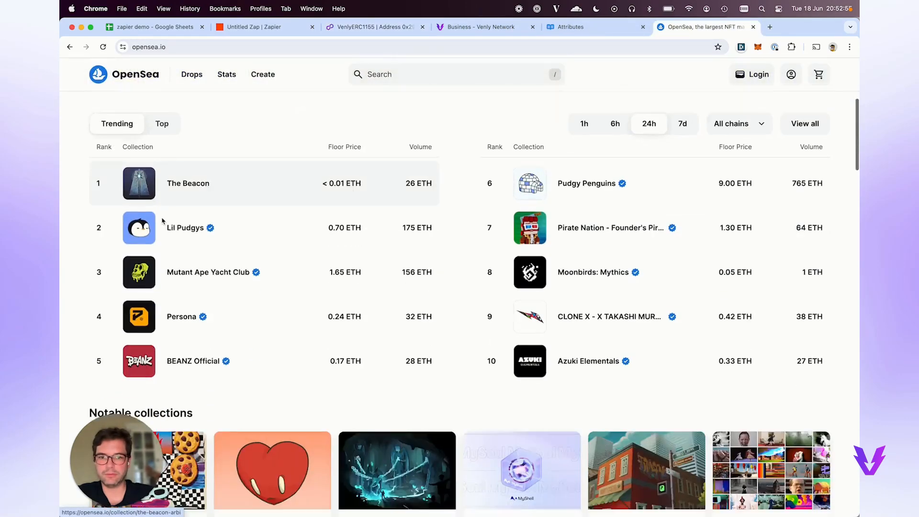
{"action": "scroll", "coordinate": [364, 192], "scroll_direction": "up", "scroll_amount": 10}
{"action": "left_click", "coordinate": [564, 29]}
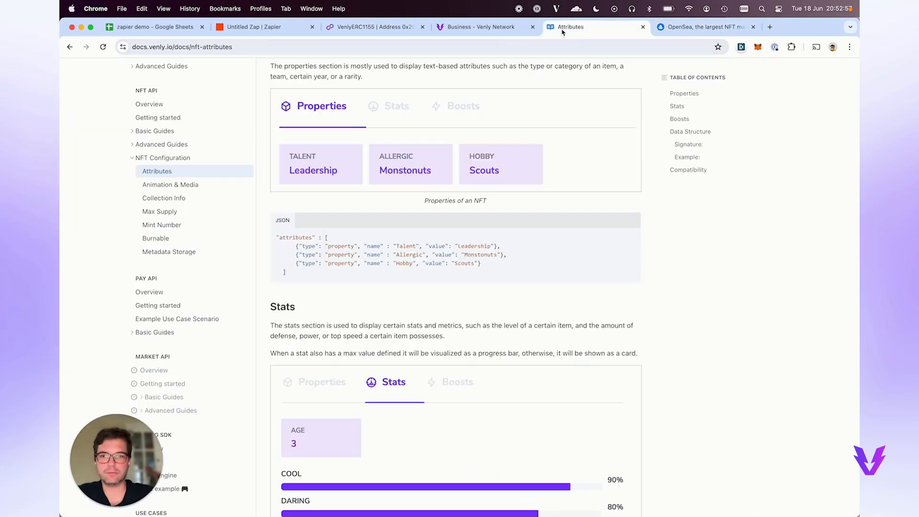
{"action": "scroll", "coordinate": [431, 300], "scroll_direction": "up", "scroll_amount": 5}
{"action": "scroll", "coordinate": [431, 300], "scroll_direction": "up", "scroll_amount": 7}
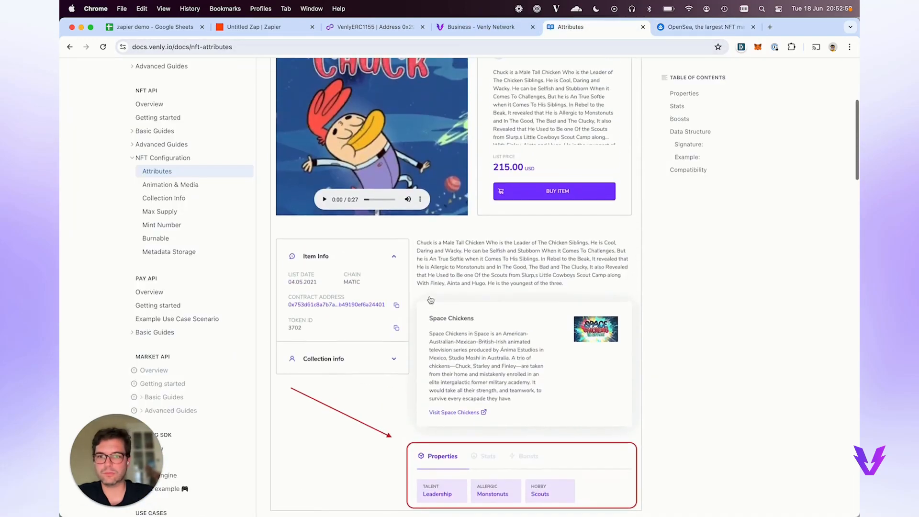
{"action": "scroll", "coordinate": [165, 140], "scroll_direction": "up", "scroll_amount": 10}
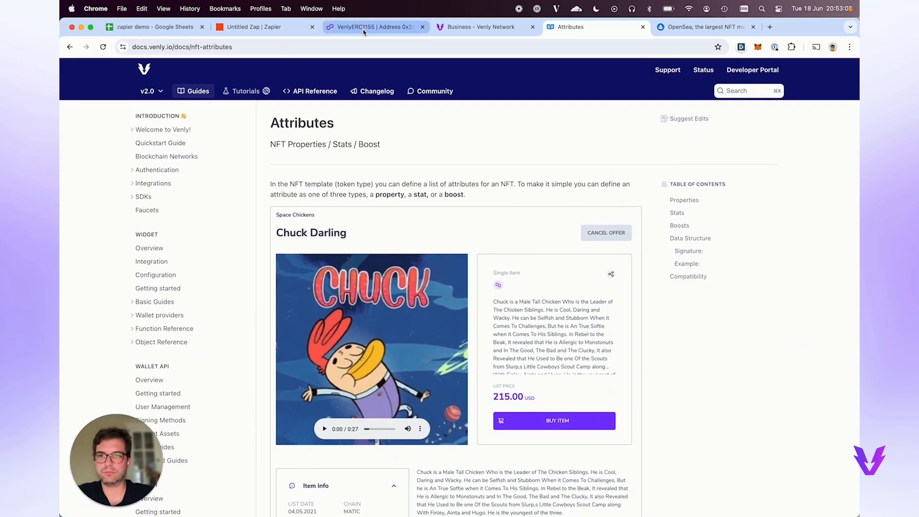
{"action": "key", "text": "super+t"}
Search Google for 'random image', paste a pumpkin image address into D2, then undo it.
{"action": "type", "text": "random"}
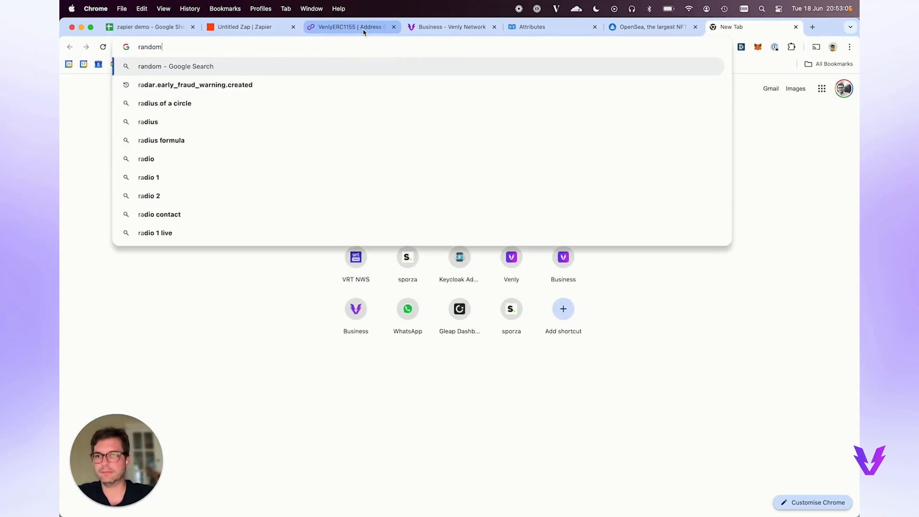
{"action": "type", "text": " image"}
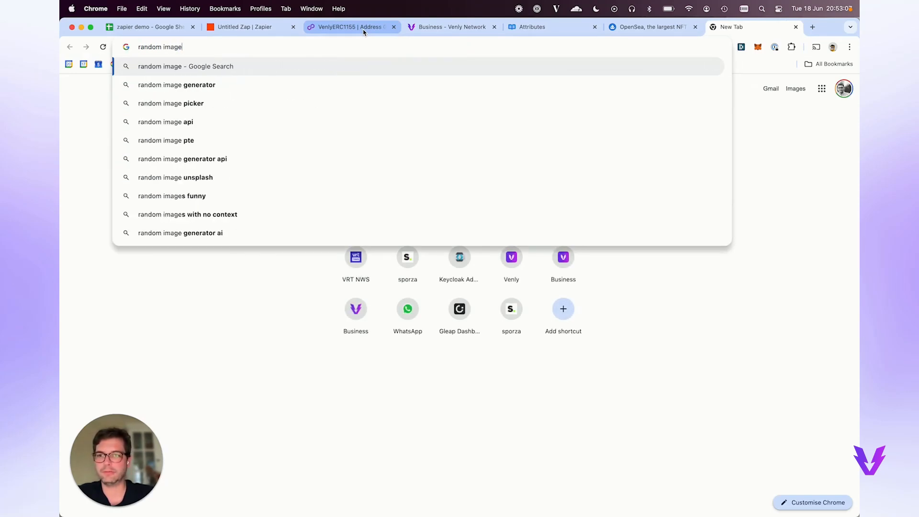
{"action": "key", "text": "Return"}
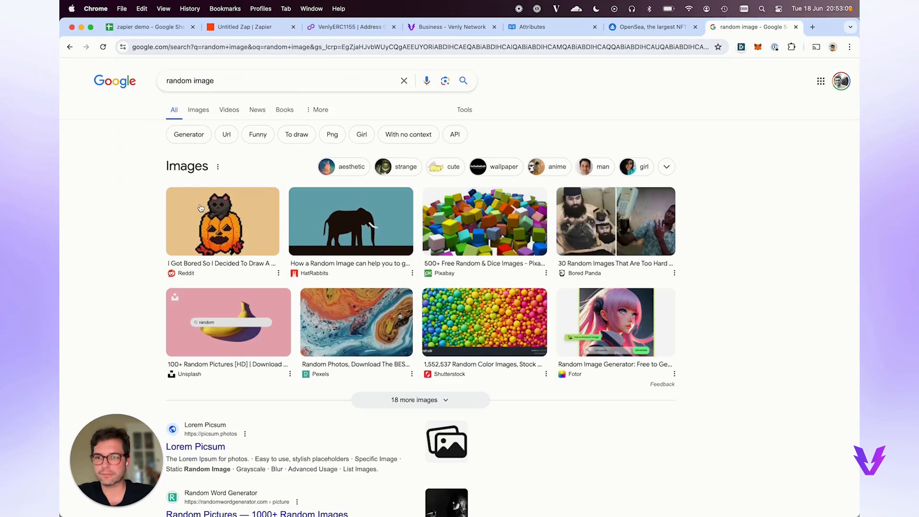
{"action": "right_click", "coordinate": [201, 208]}
{"action": "left_click", "coordinate": [237, 241]}
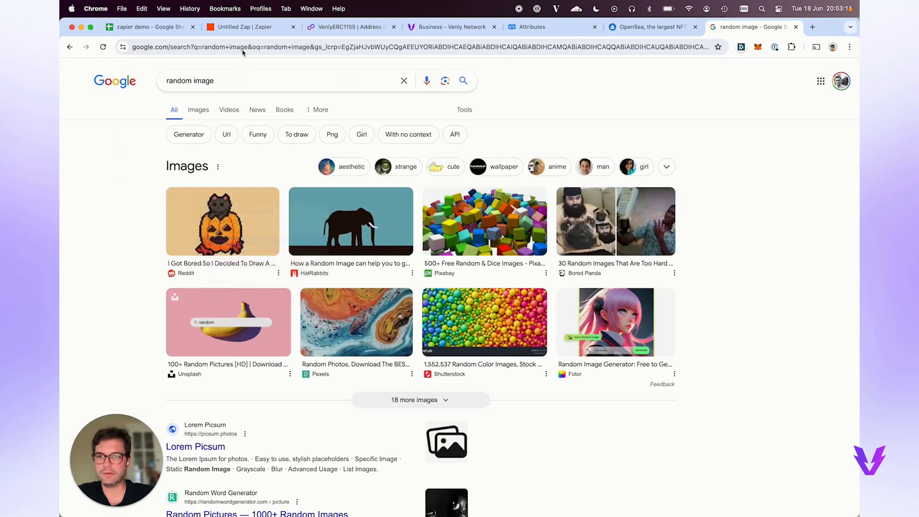
{"action": "left_click", "coordinate": [158, 27]}
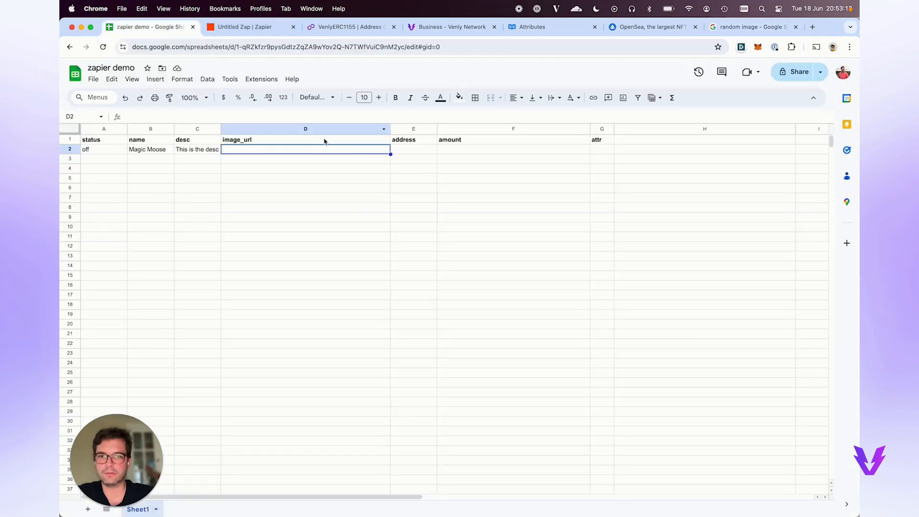
{"action": "double_click", "coordinate": [330, 152]}
{"action": "key", "text": "super+v"}
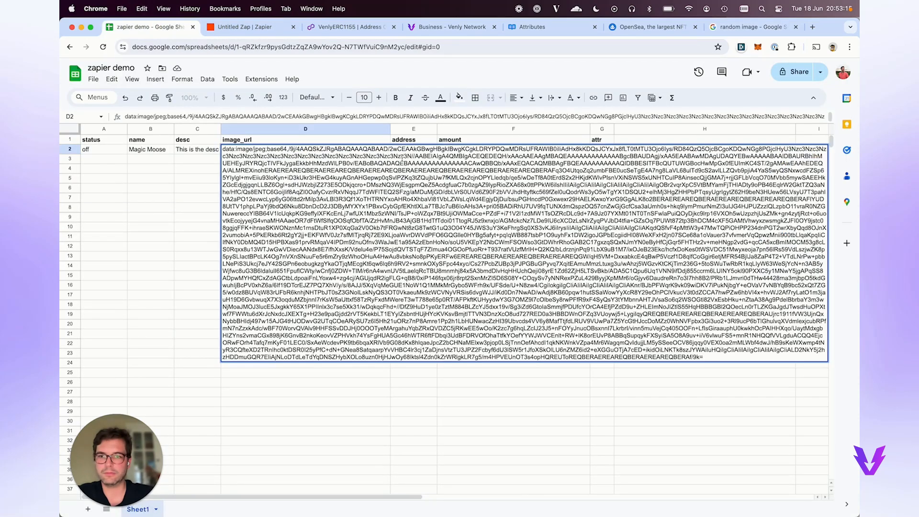
{"action": "key", "text": "super+z"}
Copy the gopher 'Random testing in Go' image address into the image_url cell D2.
{"action": "left_click", "coordinate": [727, 30]}
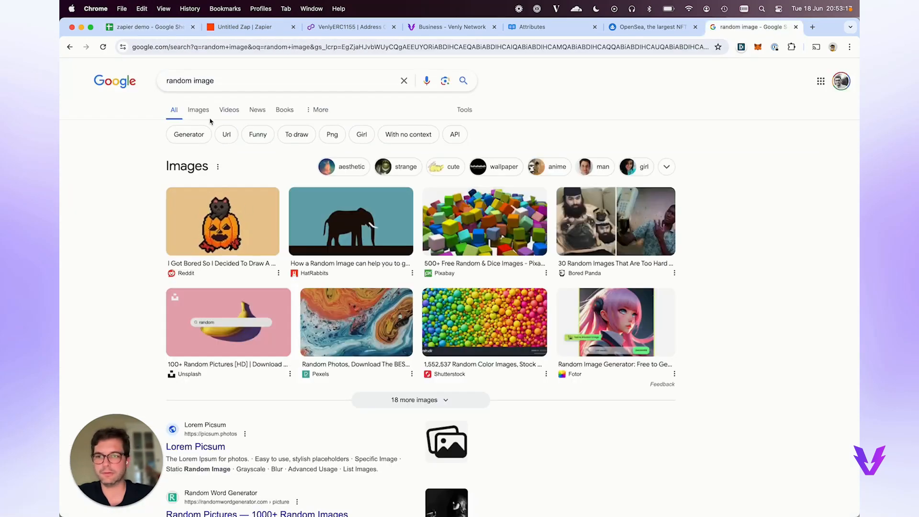
{"action": "left_click", "coordinate": [199, 111]}
{"action": "scroll", "coordinate": [342, 255], "scroll_direction": "down", "scroll_amount": 4}
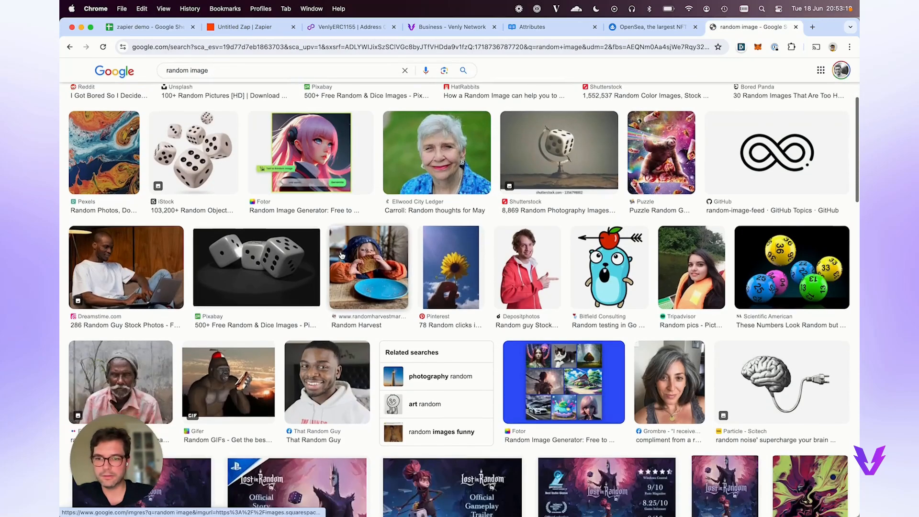
{"action": "left_click", "coordinate": [614, 261]}
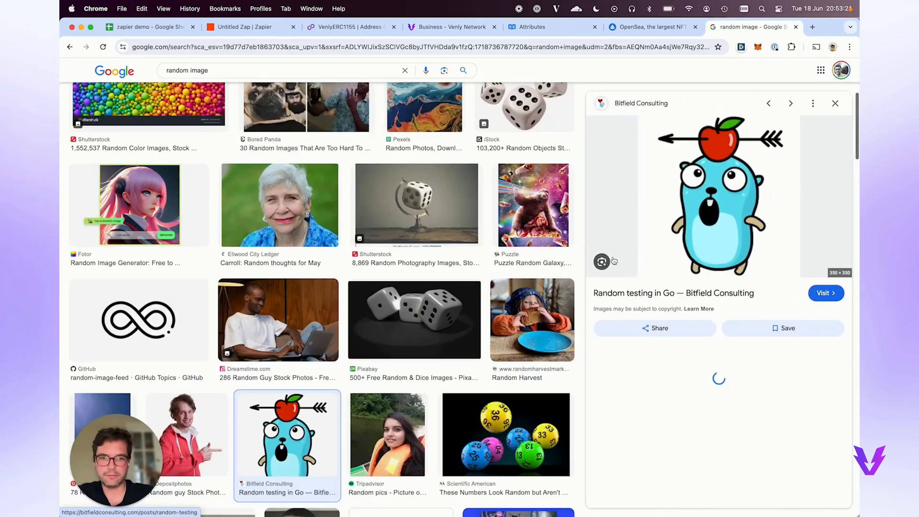
{"action": "right_click", "coordinate": [693, 208]}
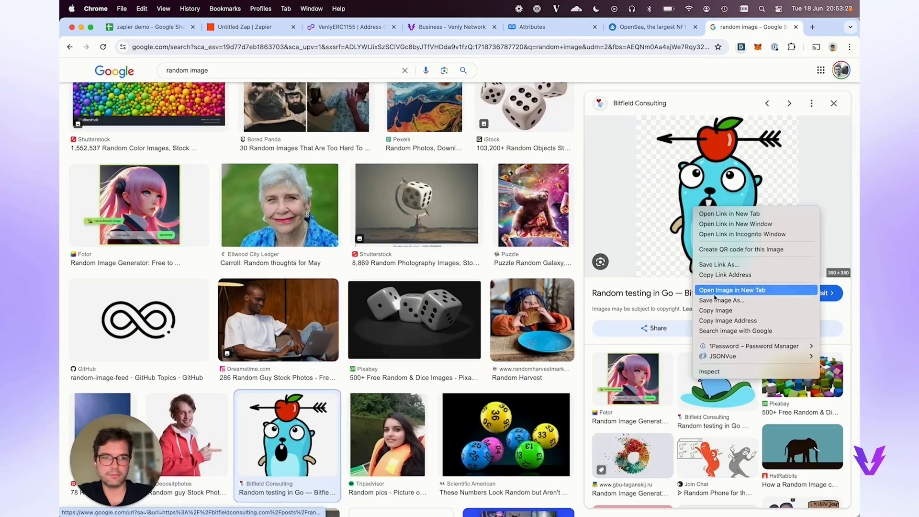
{"action": "left_click", "coordinate": [728, 320]}
{"action": "left_click", "coordinate": [149, 27]}
{"action": "left_click", "coordinate": [257, 151]}
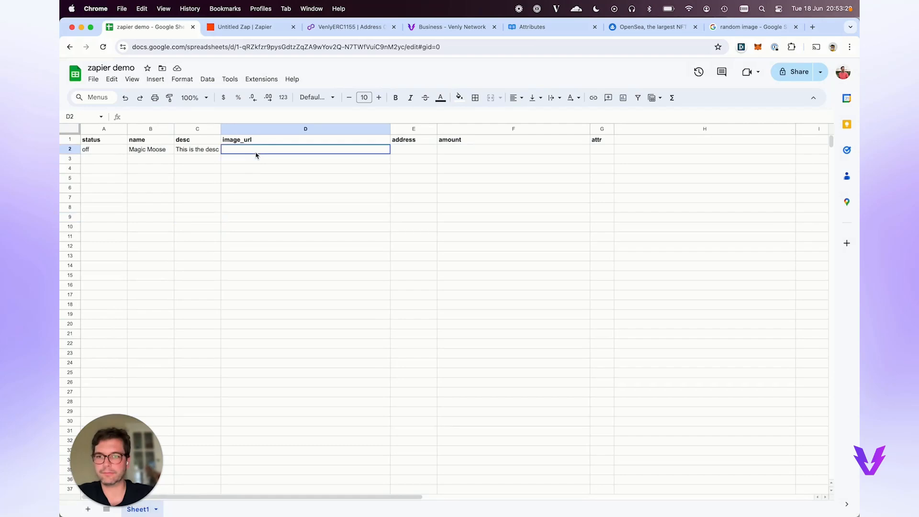
{"action": "type", "text": "https://images.squarespace-cdn.com/content/v1/5e10bdc20efb8f0d169f85f9/09943d85-b8c7-4d64-af31-1a27d1b76698/arrow.png"}
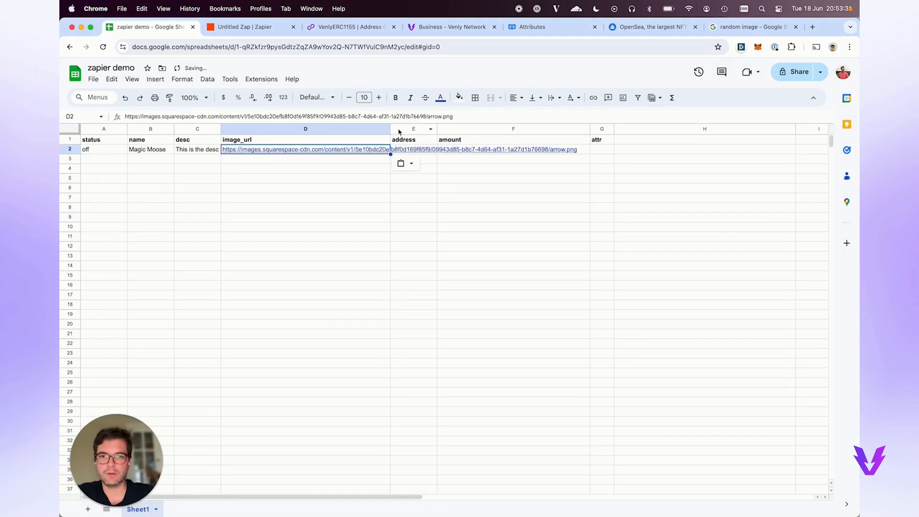
Open the Polygonscan explorer home page after checking a busy contract from Latest Transactions.
{"action": "left_click", "coordinate": [358, 32]}
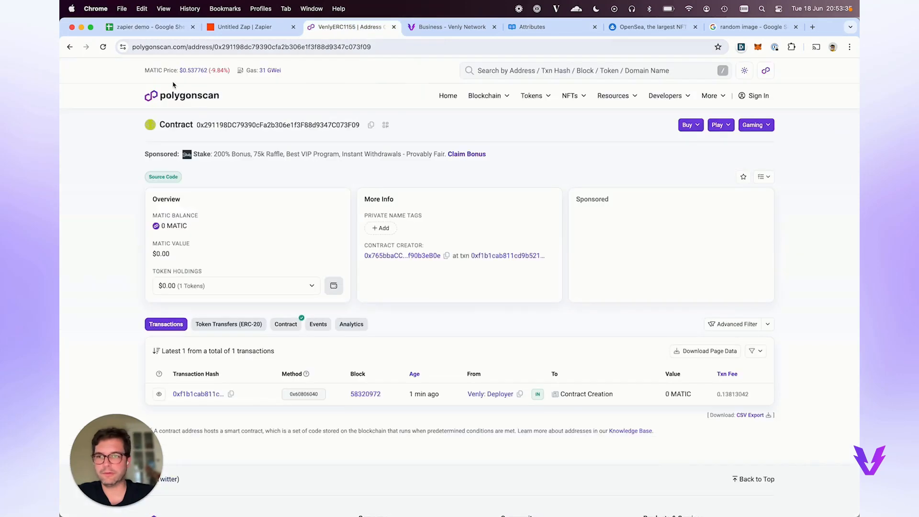
{"action": "left_click", "coordinate": [176, 98]}
{"action": "scroll", "coordinate": [300, 359], "scroll_direction": "down", "scroll_amount": 2}
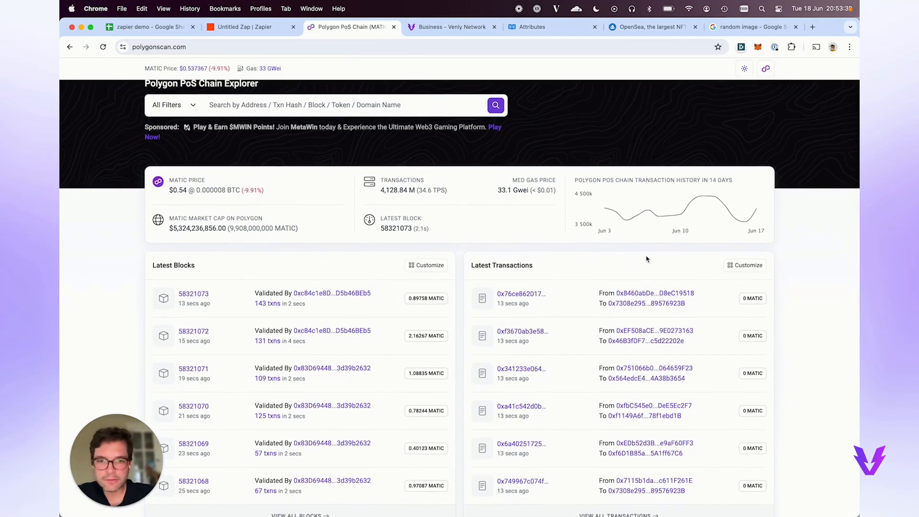
{"action": "left_click", "coordinate": [629, 305]}
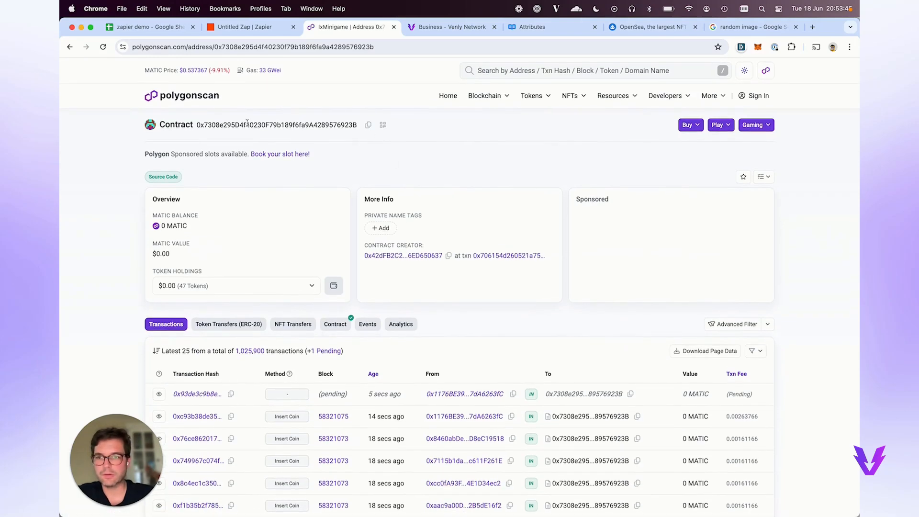
{"action": "scroll", "coordinate": [256, 218], "scroll_direction": "down", "scroll_amount": 2}
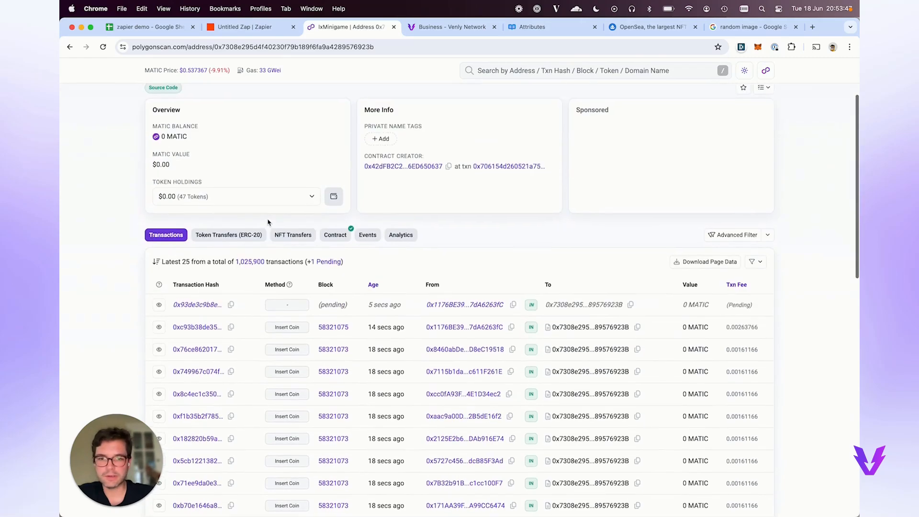
{"action": "key", "text": "super+bracketleft"}
{"action": "scroll", "coordinate": [486, 115], "scroll_direction": "up", "scroll_amount": 2}
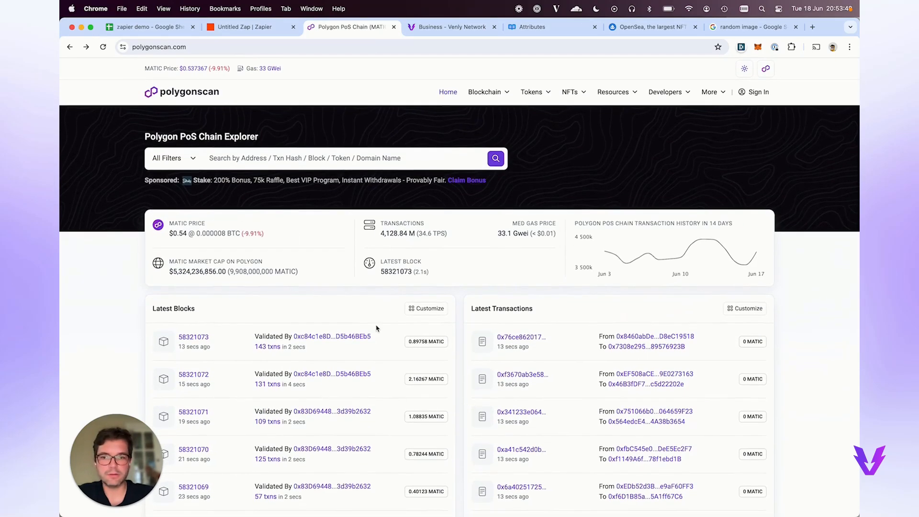
Check the Polygon wallet's NFTs at wallet.venly.io, then return to Polygonscan.
{"action": "left_click", "coordinate": [259, 27]}
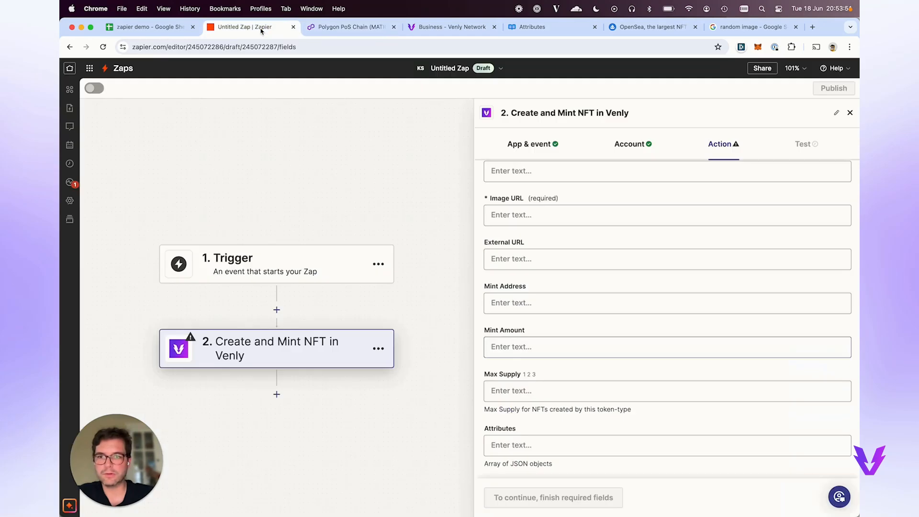
{"action": "key", "text": "super+1"}
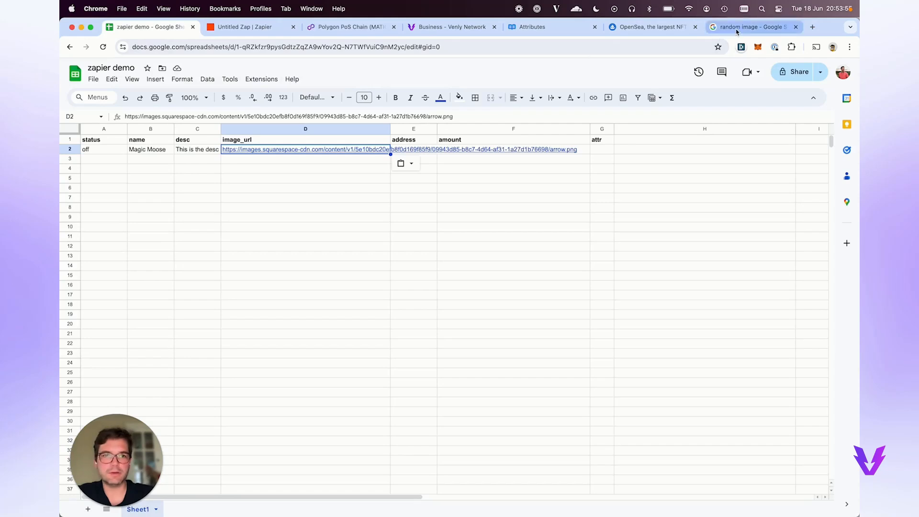
{"action": "key", "text": "super+t"}
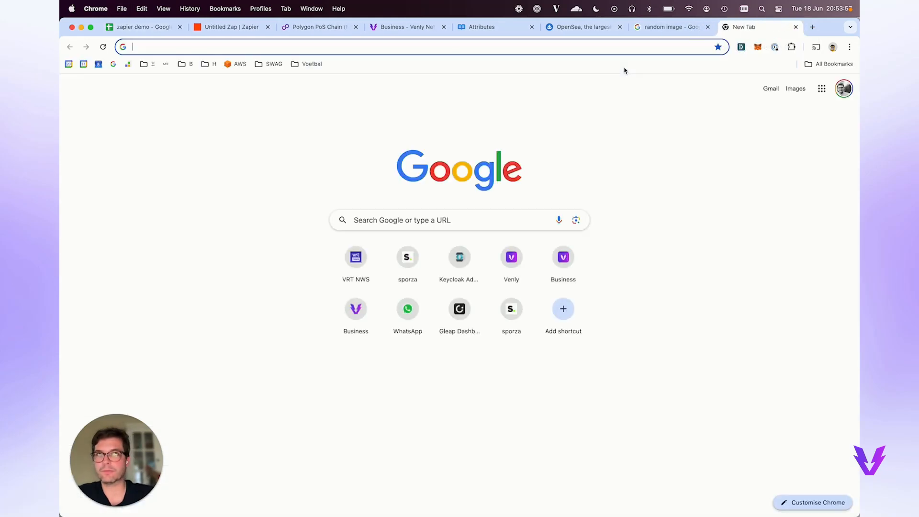
{"action": "type", "text": "ven"}
{"action": "key", "text": "BackSpace"}
{"action": "key", "text": "BackSpace"}
{"action": "key", "text": "BackSpace"}
{"action": "key", "text": "BackSpace"}
{"action": "type", "text": "wallet.venly.io"}
{"action": "key", "text": "Return"}
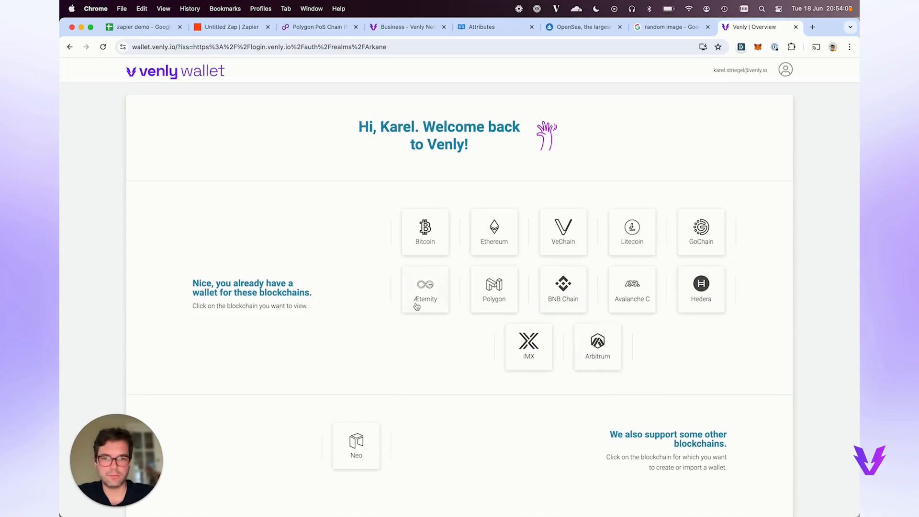
{"action": "left_click", "coordinate": [494, 286]}
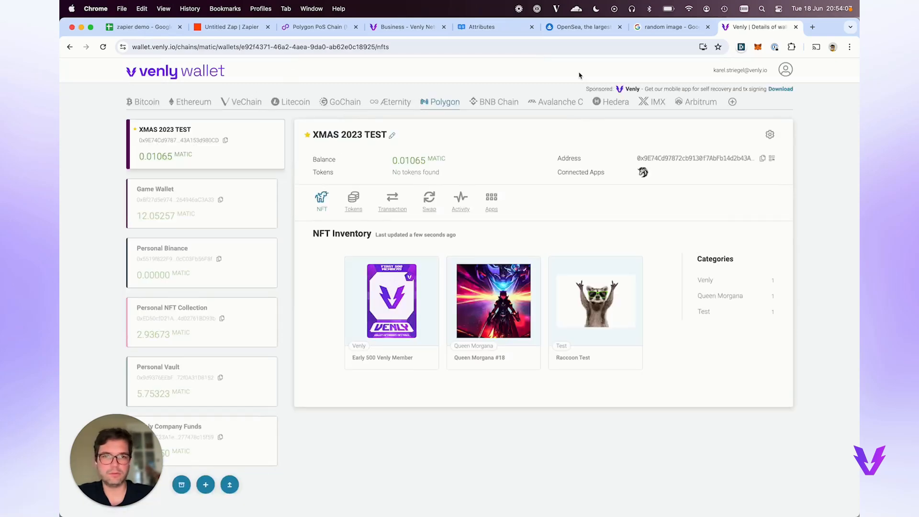
{"action": "key", "text": "super+1"}
{"action": "left_click", "coordinate": [347, 27]}
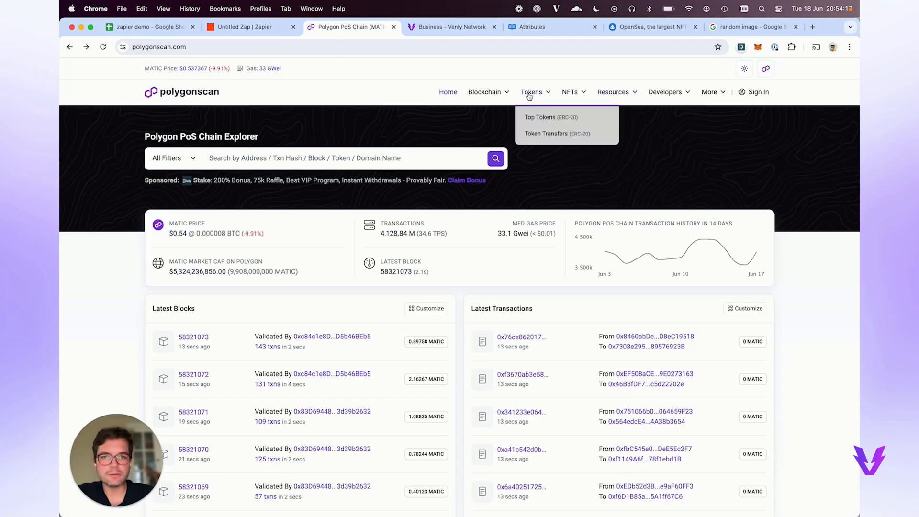
Copy a transfer recipient's wallet address from Polygonscan's recent transactions list.
{"action": "mouse_move", "coordinate": [498, 92]}
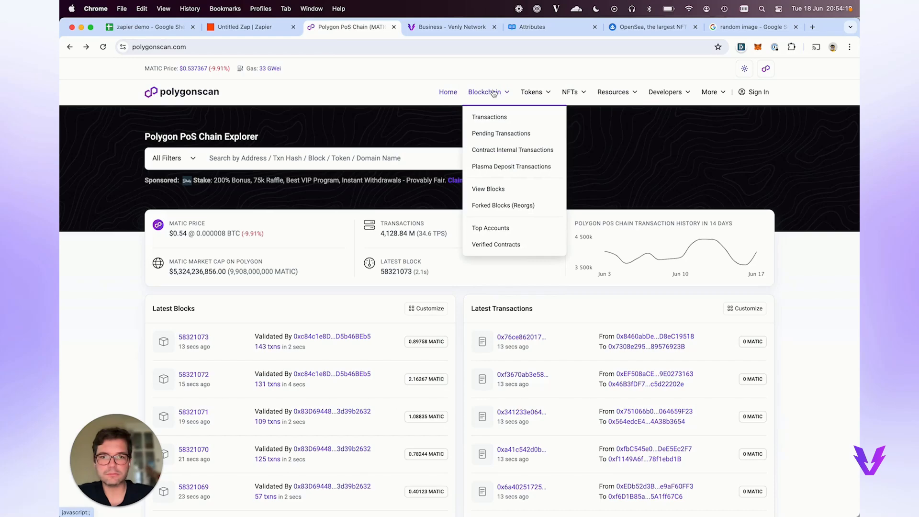
{"action": "left_click", "coordinate": [490, 117]}
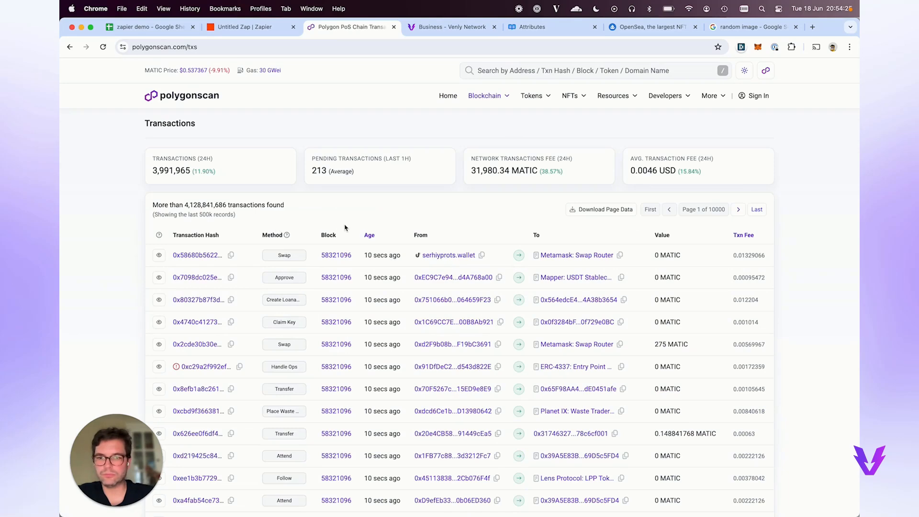
{"action": "scroll", "coordinate": [373, 234], "scroll_direction": "down", "scroll_amount": 8}
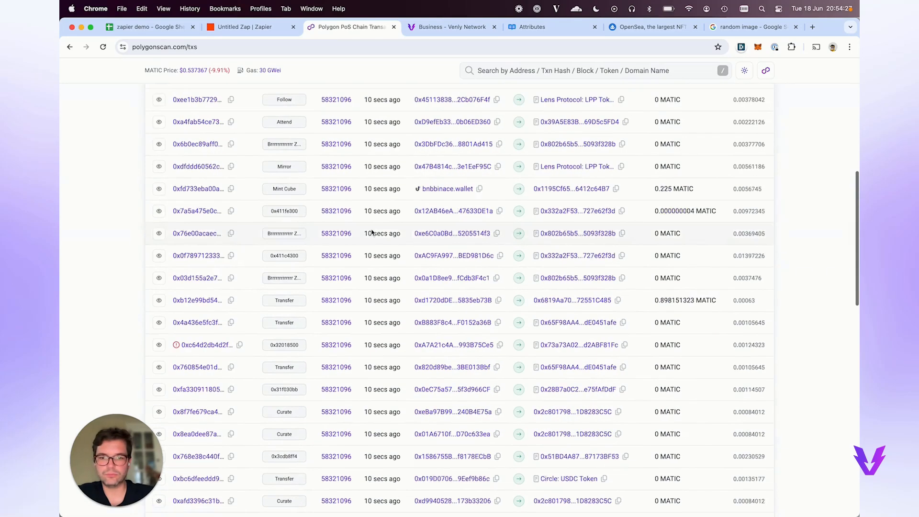
{"action": "left_click", "coordinate": [553, 350]}
{"action": "scroll", "coordinate": [554, 350], "scroll_direction": "left", "scroll_amount": 5}
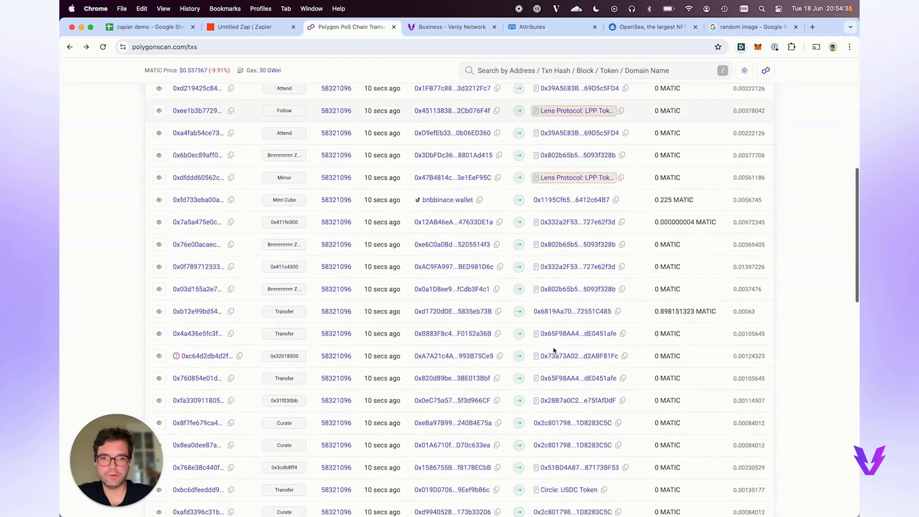
{"action": "scroll", "coordinate": [565, 266], "scroll_direction": "down", "scroll_amount": 1}
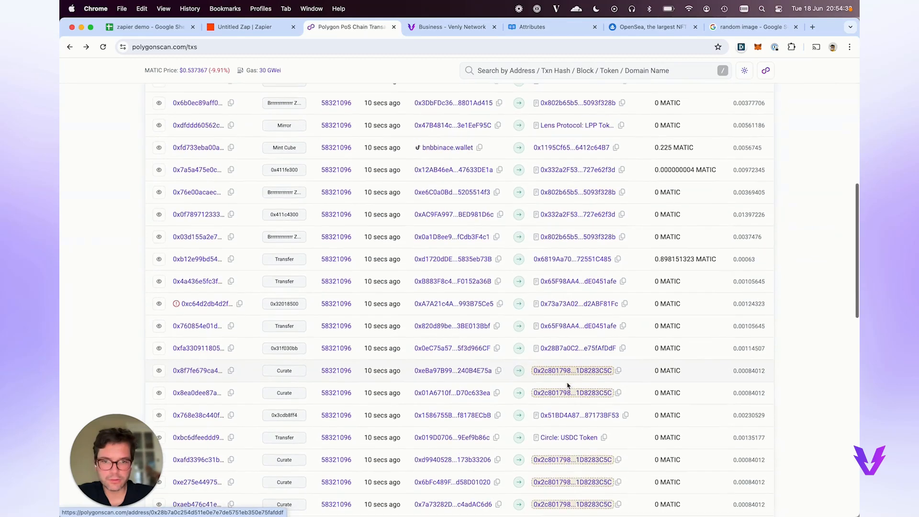
{"action": "left_click", "coordinate": [572, 260]}
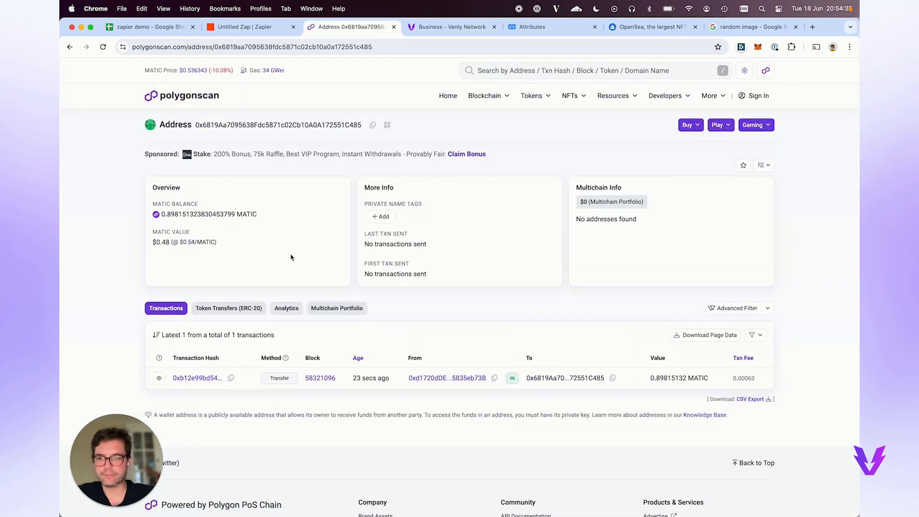
{"action": "left_click", "coordinate": [372, 126]}
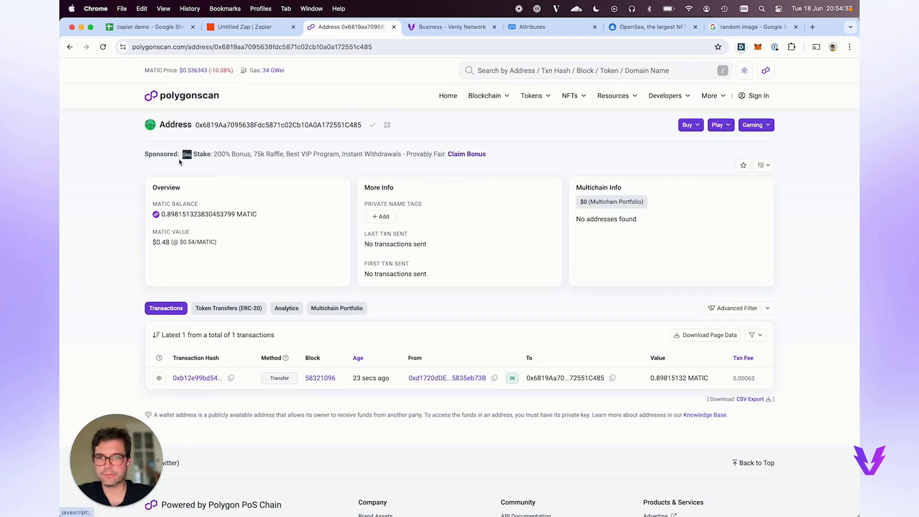
Paste the wallet address into E2 and set the amount in F2 to 1.
{"action": "left_click", "coordinate": [249, 30]}
{"action": "left_click", "coordinate": [142, 28]}
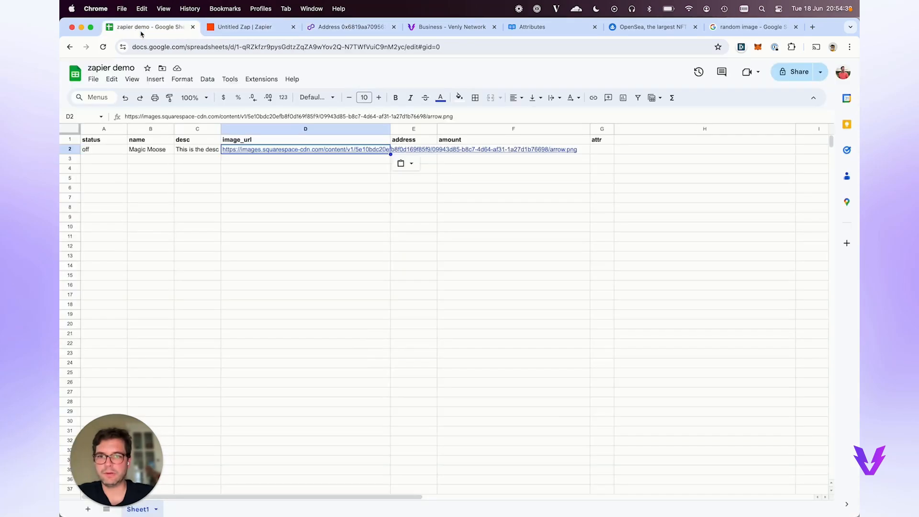
{"action": "left_click", "coordinate": [428, 159]}
{"action": "key", "text": "Up"}
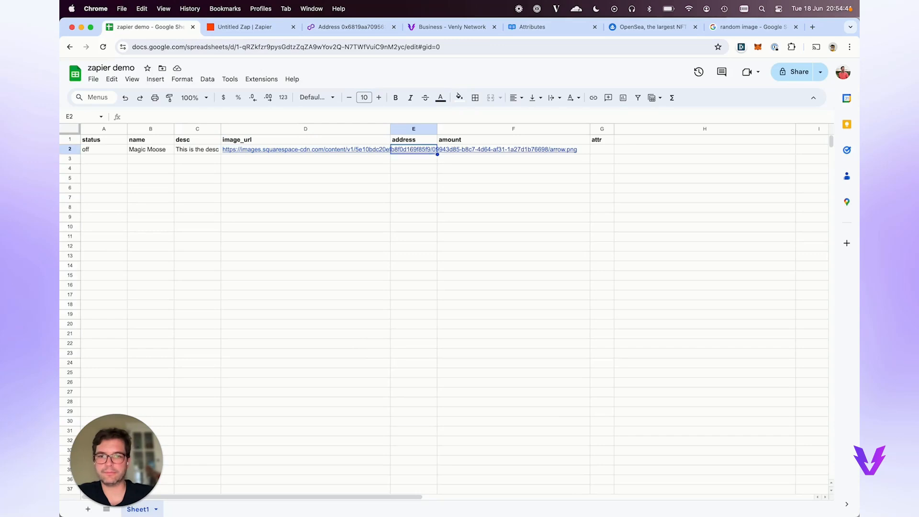
{"action": "key", "text": "super+v"}
{"action": "key", "text": "Right"}
{"action": "type", "text": "1"}
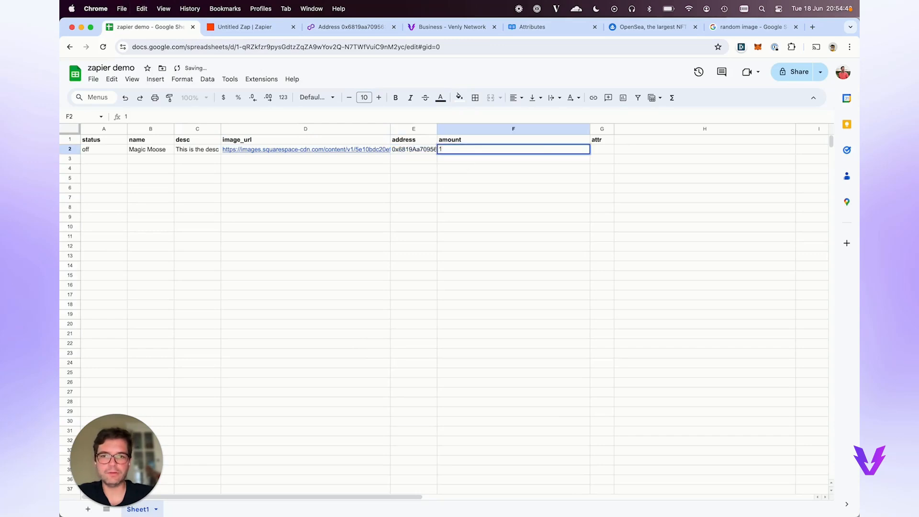
{"action": "key", "text": "Tab"}
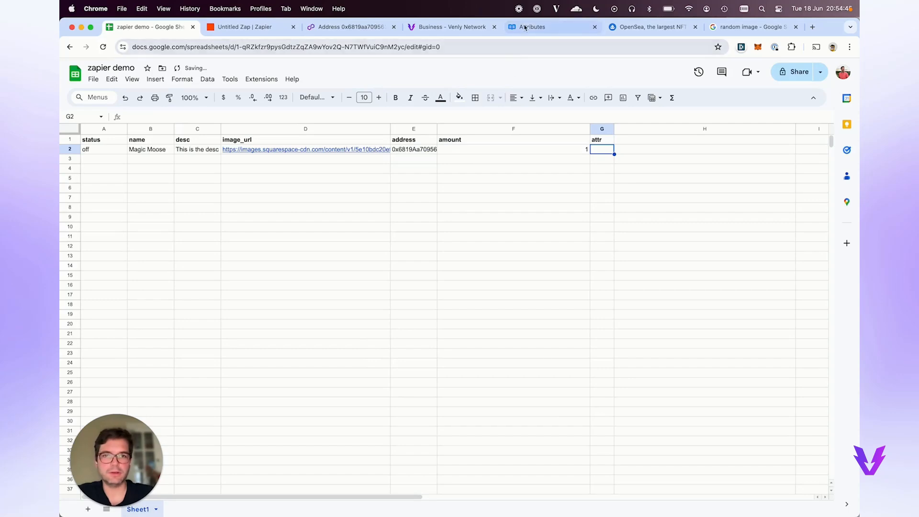
{"action": "left_click", "coordinate": [532, 27]}
Paste Venly's boost attributes JSON (Crafting +5, Leadership +10) into cell G2.
{"action": "scroll", "coordinate": [254, 294], "scroll_direction": "down", "scroll_amount": 10}
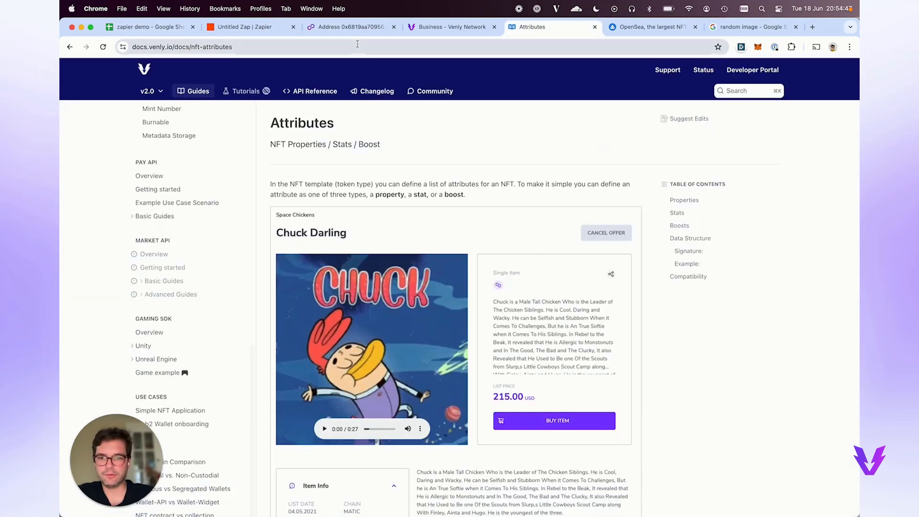
{"action": "scroll", "coordinate": [382, 128], "scroll_direction": "down", "scroll_amount": 20}
{"action": "scroll", "coordinate": [381, 128], "scroll_direction": "down", "scroll_amount": 5}
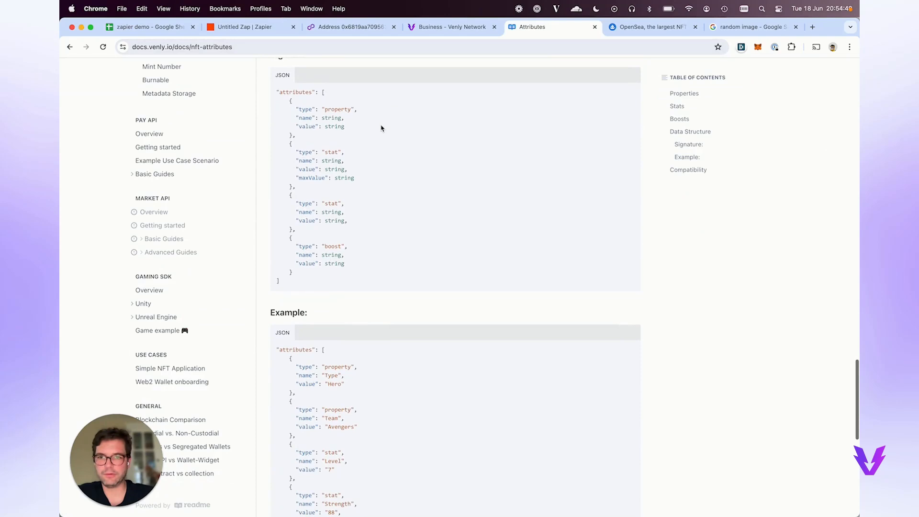
{"action": "scroll", "coordinate": [381, 128], "scroll_direction": "up", "scroll_amount": 4}
{"action": "scroll", "coordinate": [381, 128], "scroll_direction": "up", "scroll_amount": 1}
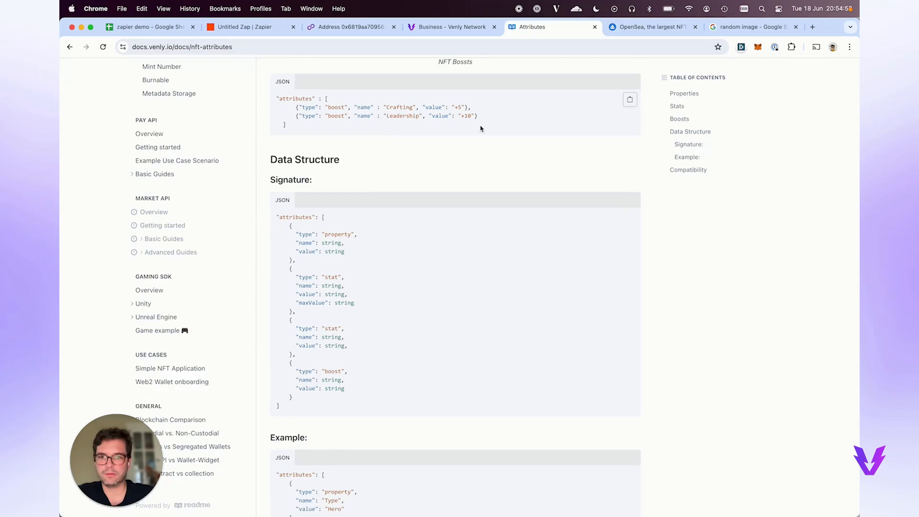
{"action": "scroll", "coordinate": [481, 128], "scroll_direction": "up", "scroll_amount": 1}
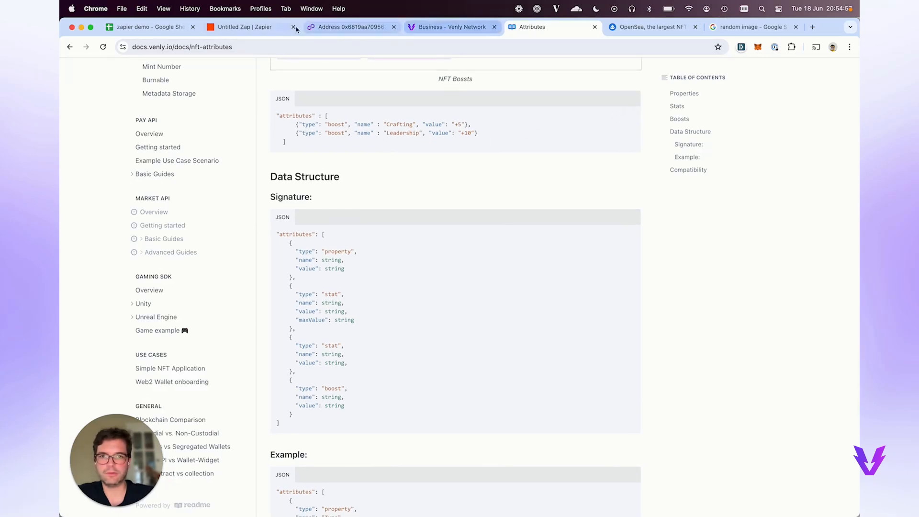
{"action": "left_click", "coordinate": [143, 26]}
{"action": "double_click", "coordinate": [615, 154]}
{"action": "key", "text": "super+v"}
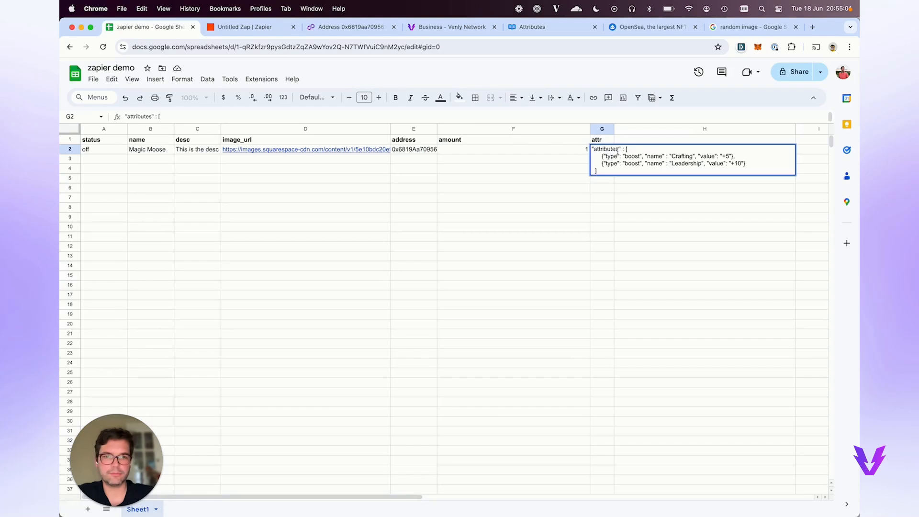
Delete the '"attributes" :' label so G2's value starts with '['.
{"action": "left_click_drag", "start_coordinate": [624, 150], "coordinate": [591, 149]}
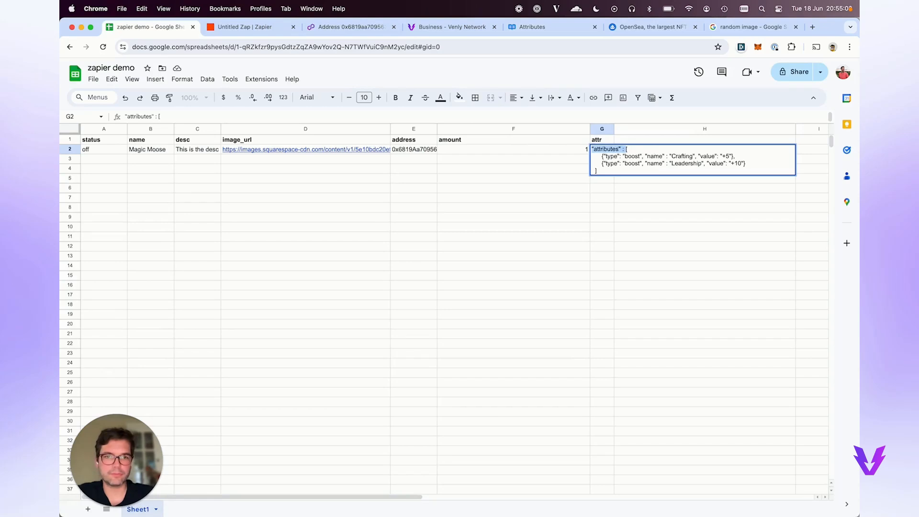
{"action": "key", "text": "BackSpace"}
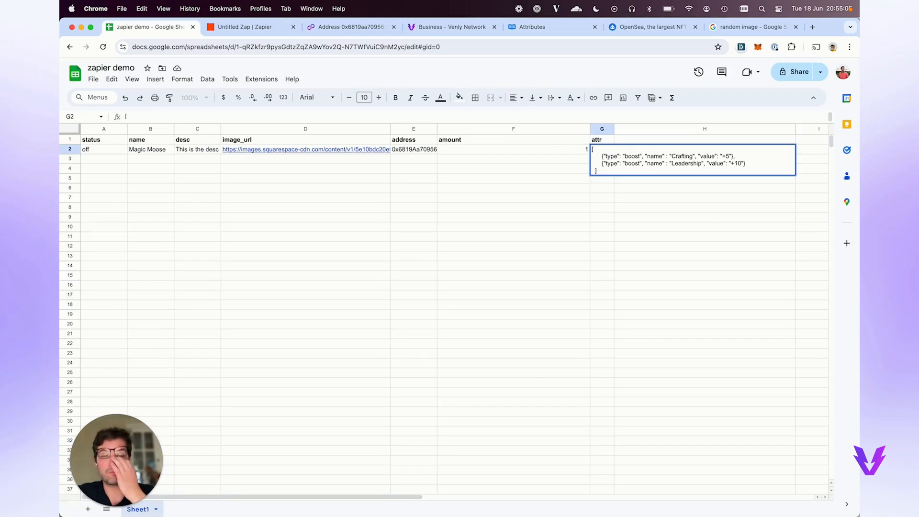
{"action": "key", "text": "Return"}
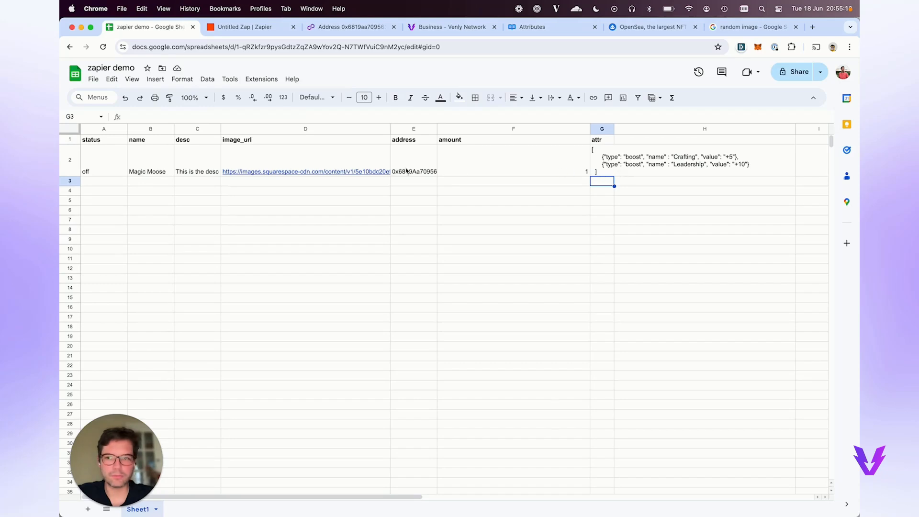
Copy the Magic Moose row, including status off, into row 3 and change its amount to 3.
{"action": "left_click_drag", "start_coordinate": [602, 160], "coordinate": [151, 160]}
{"action": "key", "text": "ctrl+c"}
{"action": "key", "text": "Down"}
{"action": "key", "text": "Down"}
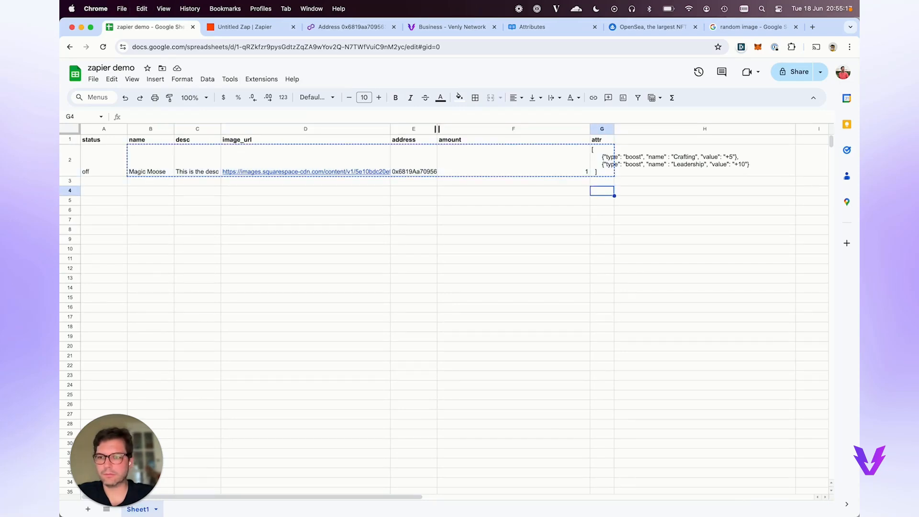
{"action": "left_click", "coordinate": [142, 185]}
{"action": "key", "text": "ctrl+v"}
{"action": "left_click", "coordinate": [107, 171]}
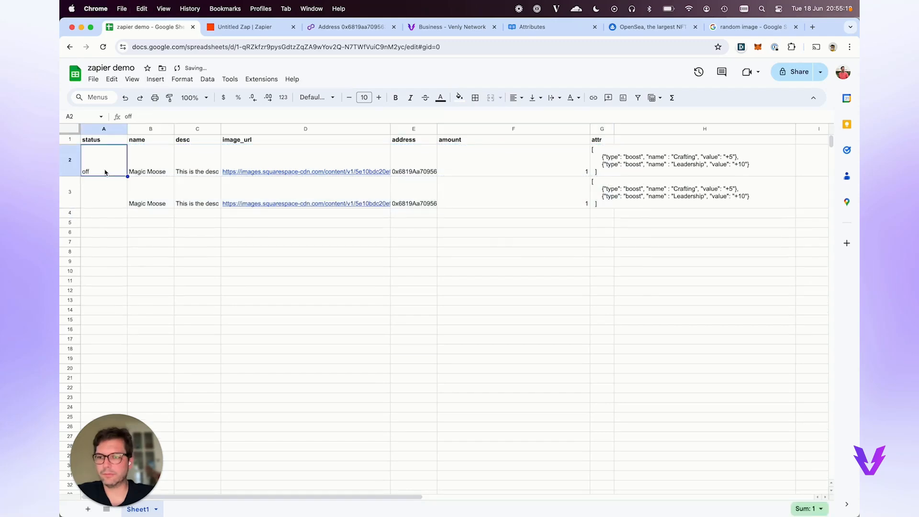
{"action": "key", "text": "ctrl+c"}
{"action": "left_click", "coordinate": [120, 190]}
{"action": "key", "text": "ctrl+v"}
{"action": "left_click", "coordinate": [504, 178]}
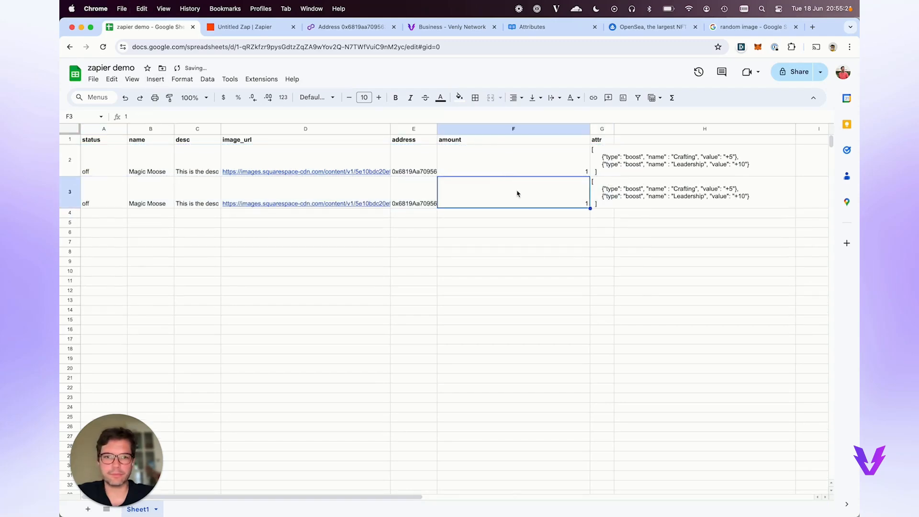
{"action": "type", "text": "3"}
{"action": "left_click", "coordinate": [534, 234]}
{"action": "left_click", "coordinate": [406, 198]}
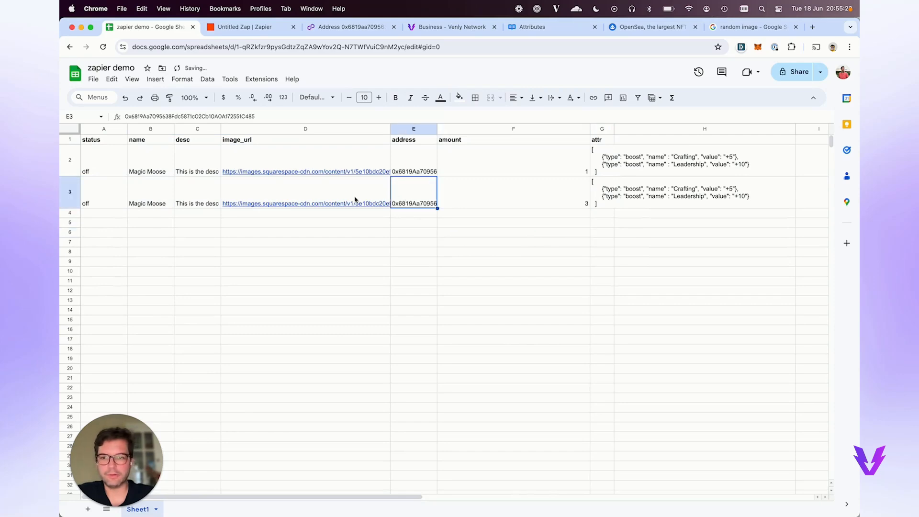
Copy the Go gopher image's address from Google Images and paste it into cell D3.
{"action": "left_click", "coordinate": [747, 26]}
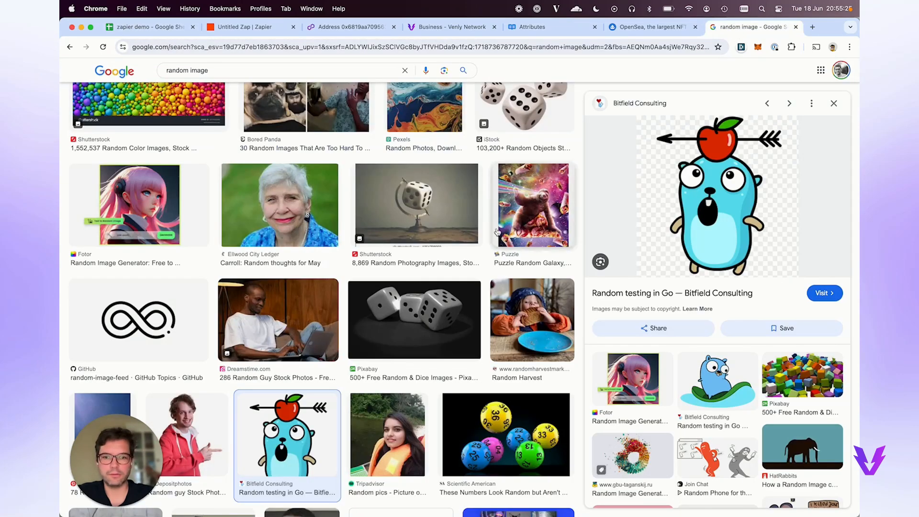
{"action": "scroll", "coordinate": [477, 254], "scroll_direction": "down", "scroll_amount": 8}
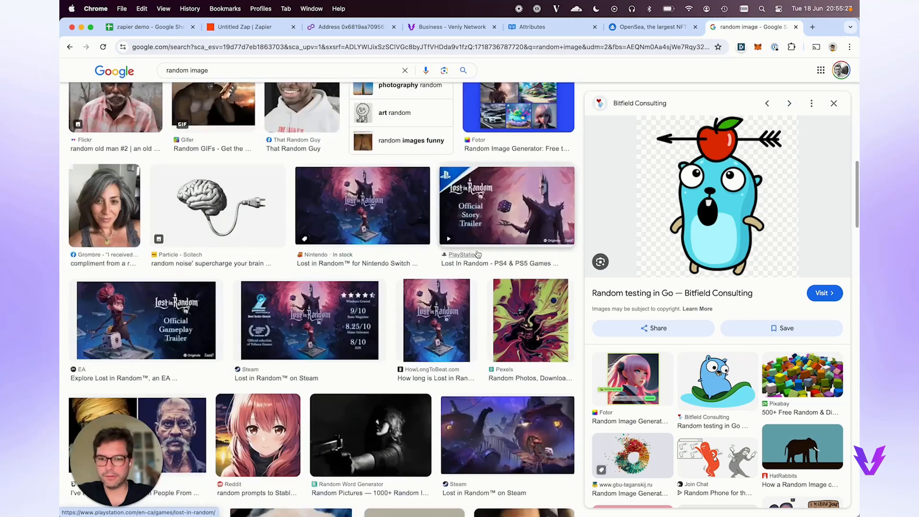
{"action": "left_click", "coordinate": [706, 369]}
{"action": "left_click", "coordinate": [692, 220]}
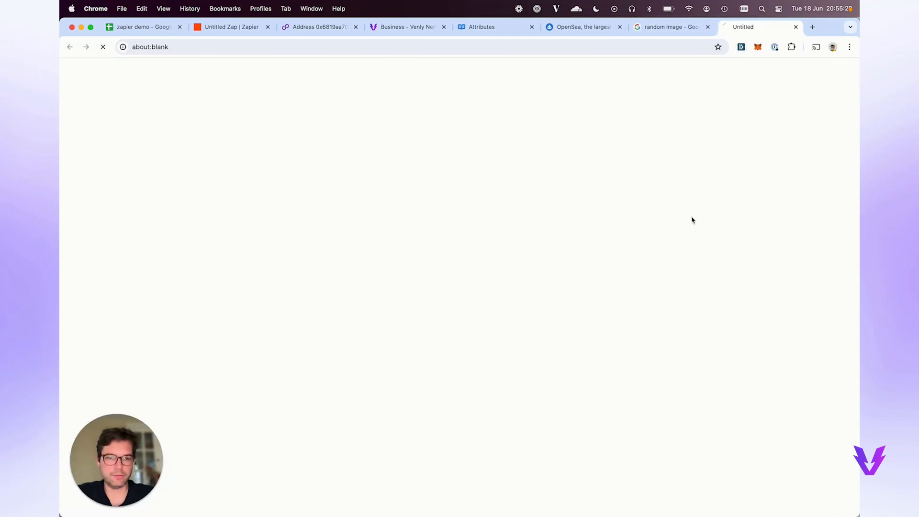
{"action": "key", "text": "super+w"}
{"action": "right_click", "coordinate": [699, 221]}
{"action": "left_click", "coordinate": [733, 330]}
{"action": "left_click", "coordinate": [150, 27]}
{"action": "left_click", "coordinate": [262, 190]}
{"action": "key", "text": "super+v"}
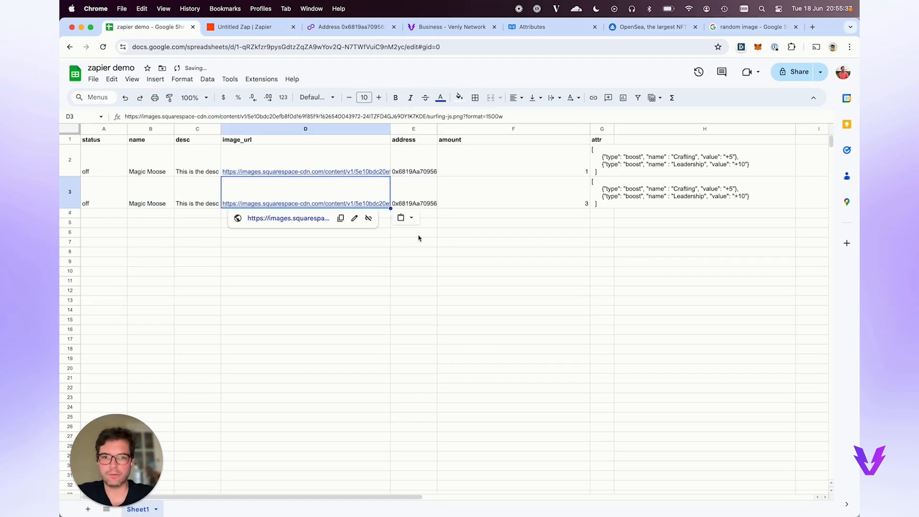
Trim row 3's attr cell to a single Crafting boost of +15, removing the Leadership line.
{"action": "left_click", "coordinate": [439, 245]}
{"action": "left_click", "coordinate": [505, 214]}
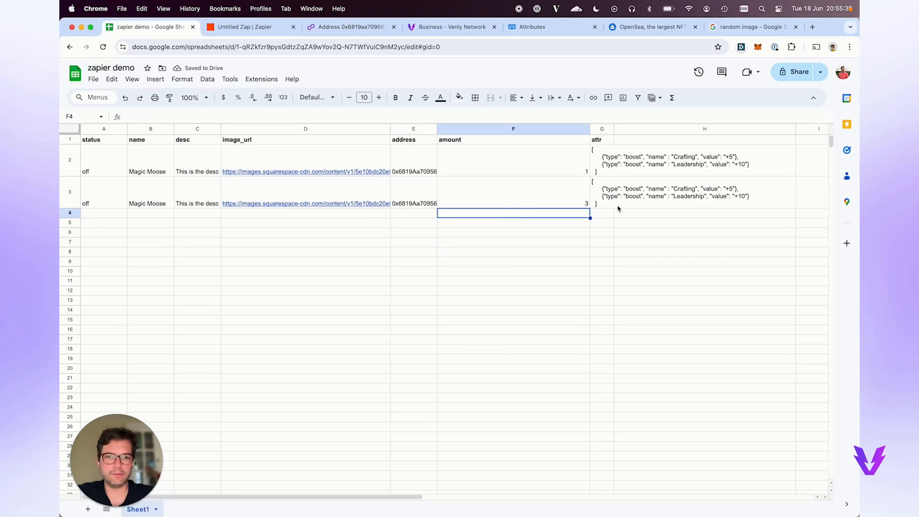
{"action": "left_click", "coordinate": [602, 193]}
{"action": "double_click", "coordinate": [603, 192]}
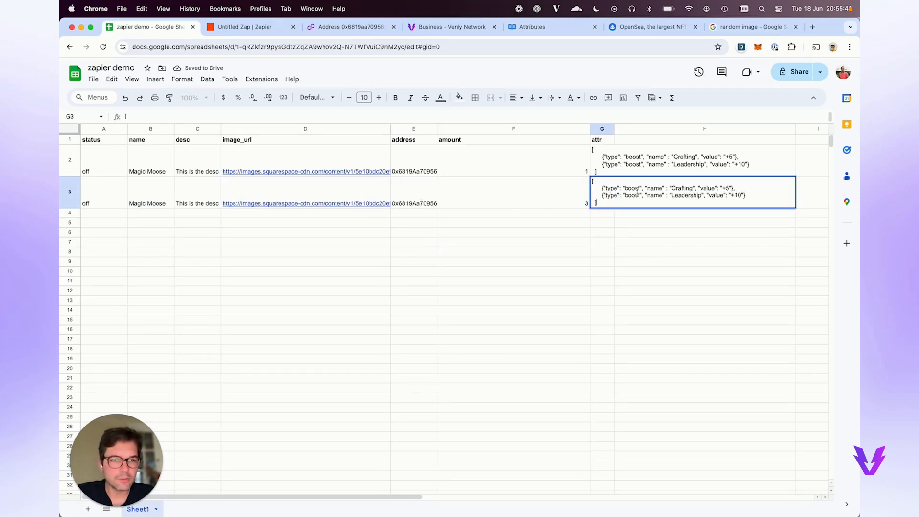
{"action": "double_click", "coordinate": [679, 189]}
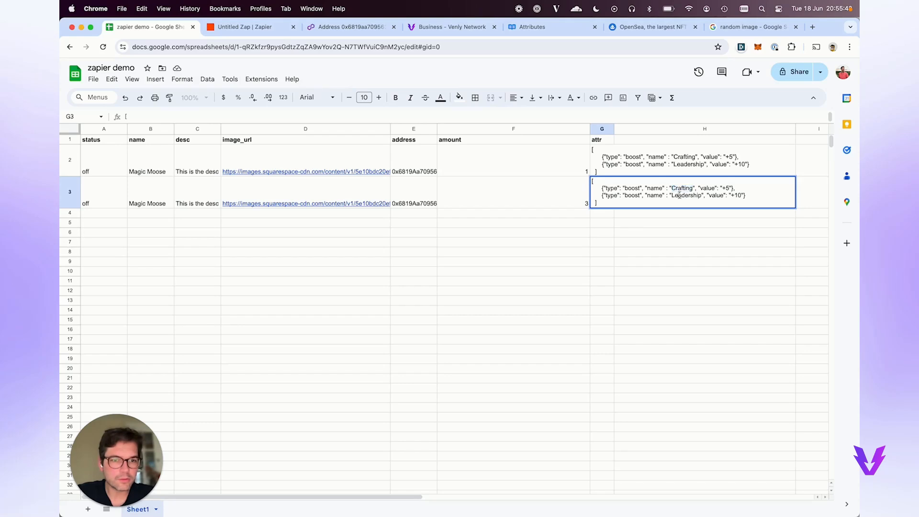
{"action": "double_click", "coordinate": [679, 196]}
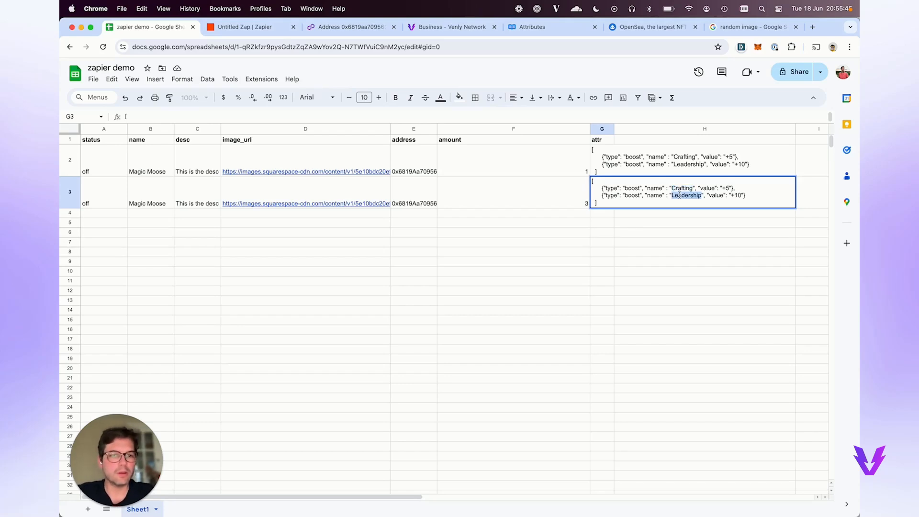
{"action": "triple_click", "coordinate": [679, 196]}
{"action": "key", "text": "BackSpace"}
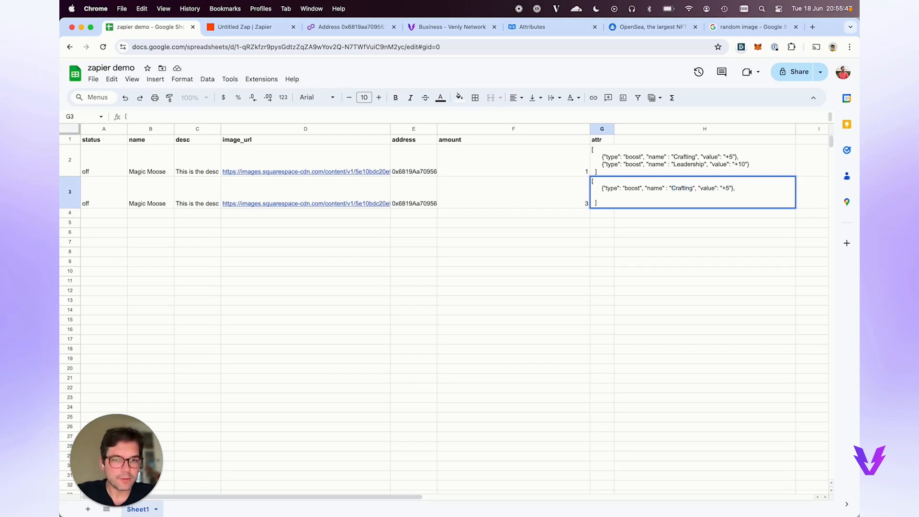
{"action": "key", "text": "BackSpace"}
{"action": "left_click", "coordinate": [726, 188]}
{"action": "type", "text": "1"}
{"action": "left_click", "coordinate": [151, 229]}
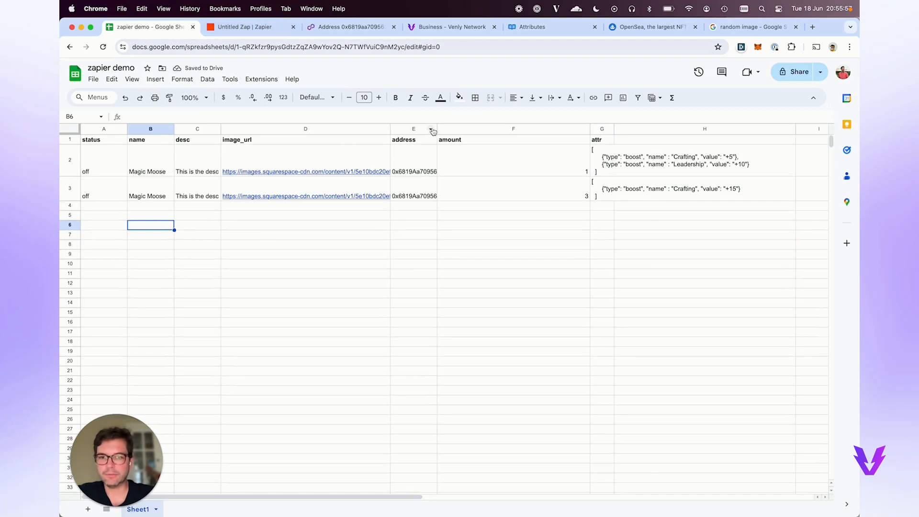
Auto-fit the address, amount and attr columns to their contents.
{"action": "double_click", "coordinate": [437, 129]}
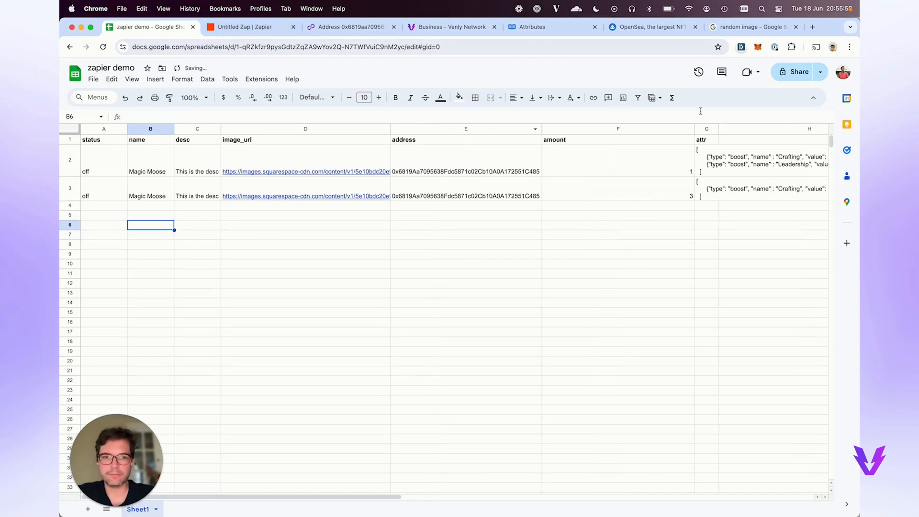
{"action": "right_click", "coordinate": [670, 128]}
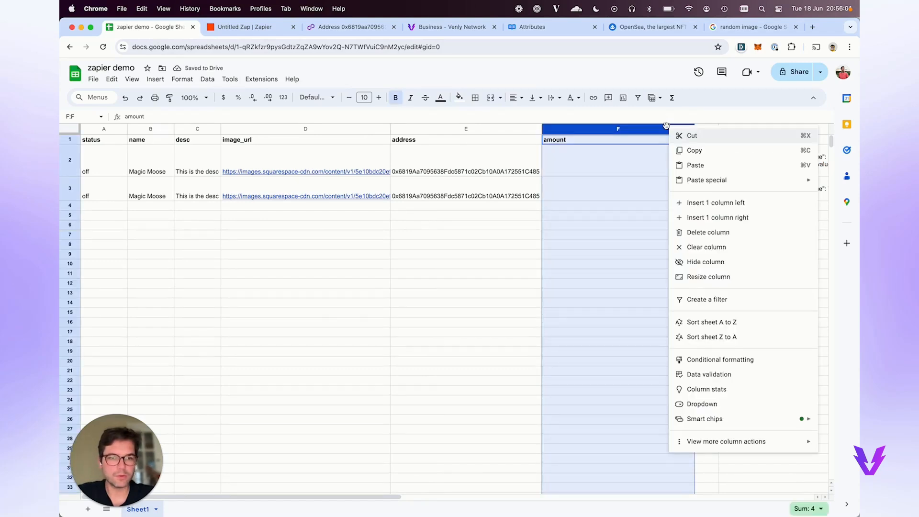
{"action": "key", "text": "Escape"}
{"action": "double_click", "coordinate": [693, 129]}
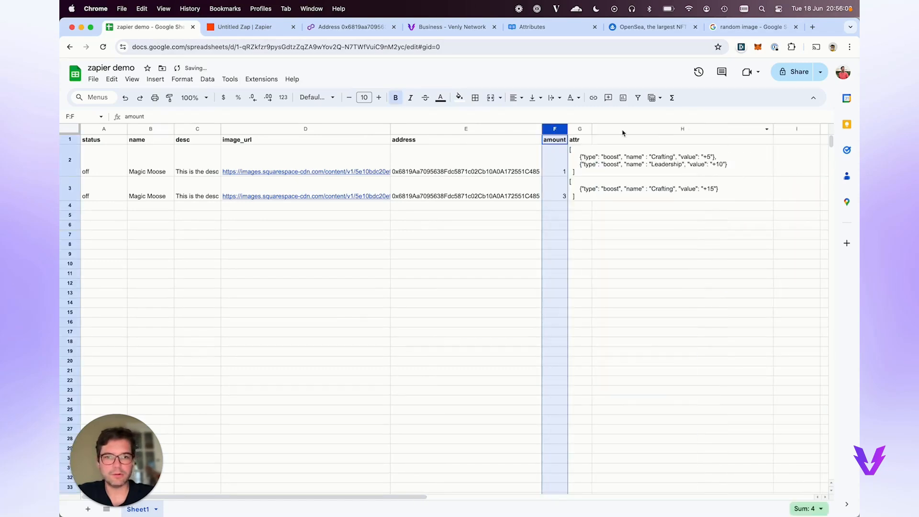
{"action": "double_click", "coordinate": [592, 129]}
{"action": "left_click", "coordinate": [307, 206]}
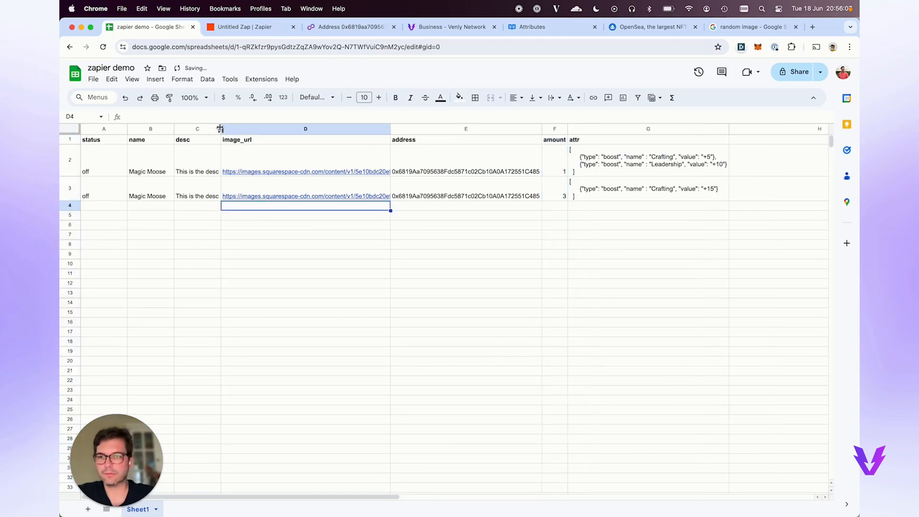
{"action": "left_click", "coordinate": [234, 28]}
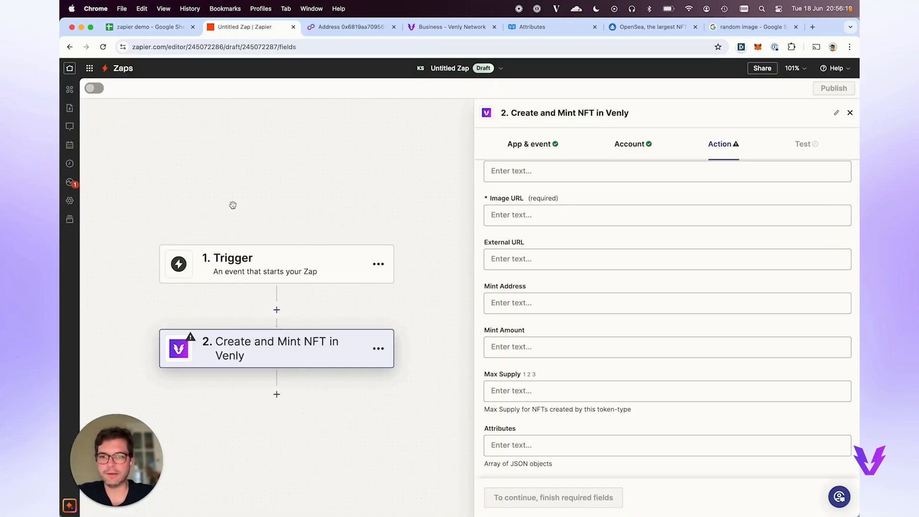
Set the trigger to Google Sheets' New or Updated Spreadsheet Row with the connected Google account.
{"action": "left_click", "coordinate": [340, 268]}
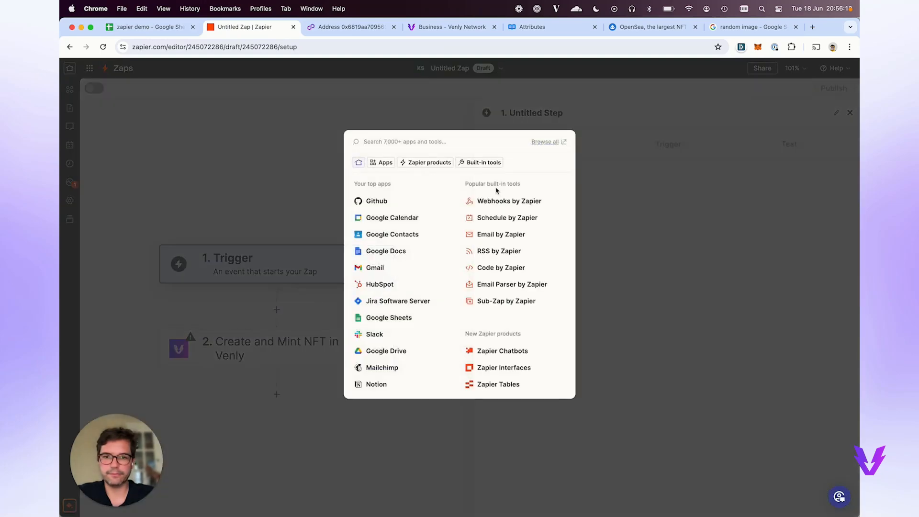
{"action": "left_click", "coordinate": [383, 318]}
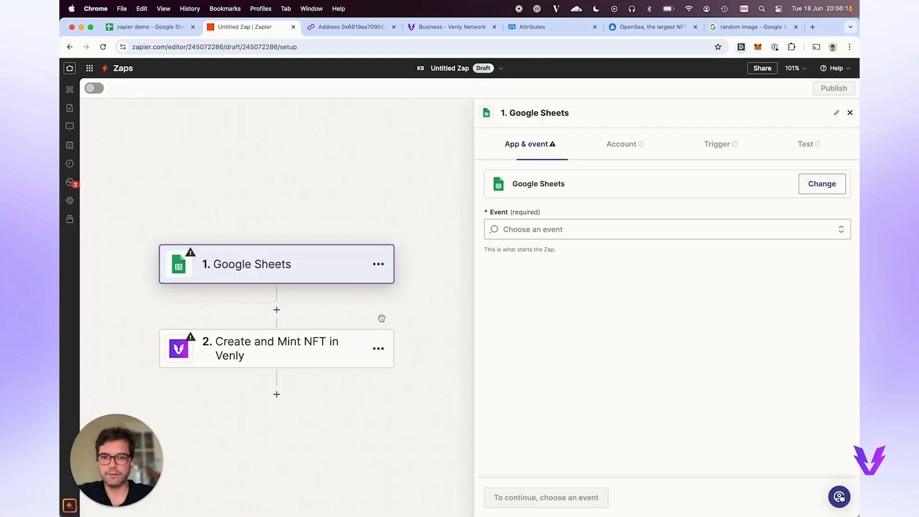
{"action": "left_click", "coordinate": [559, 231]}
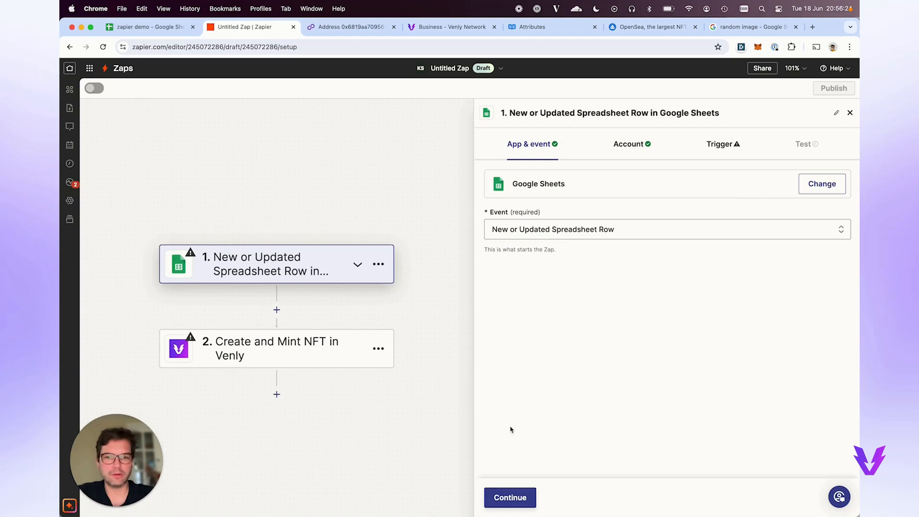
{"action": "left_click", "coordinate": [502, 498]}
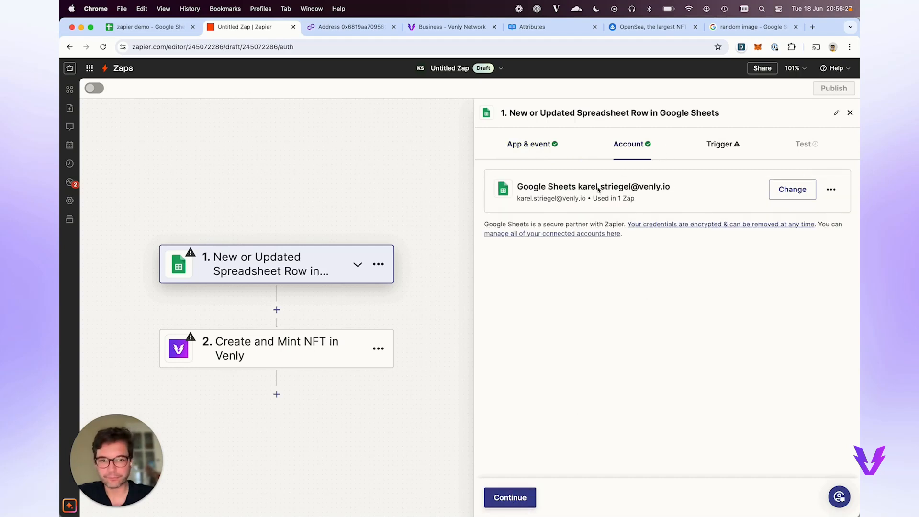
{"action": "left_click", "coordinate": [505, 500]}
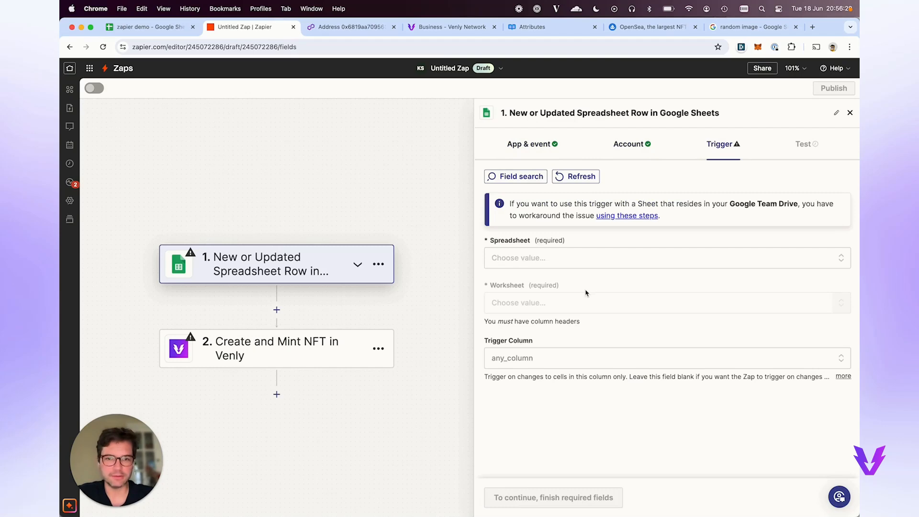
Point the trigger at the zapier demo spreadsheet's Sheet1 status column and run the trigger test.
{"action": "left_click", "coordinate": [536, 261]}
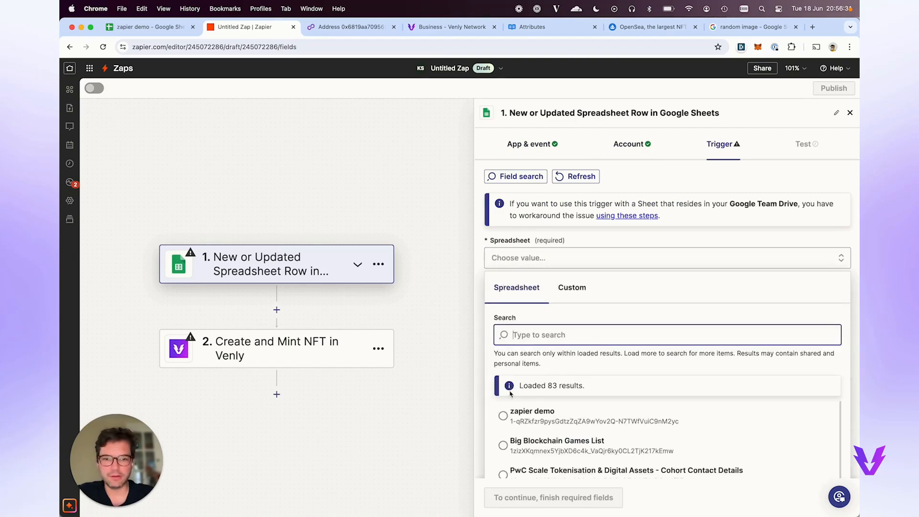
{"action": "left_click", "coordinate": [525, 418]}
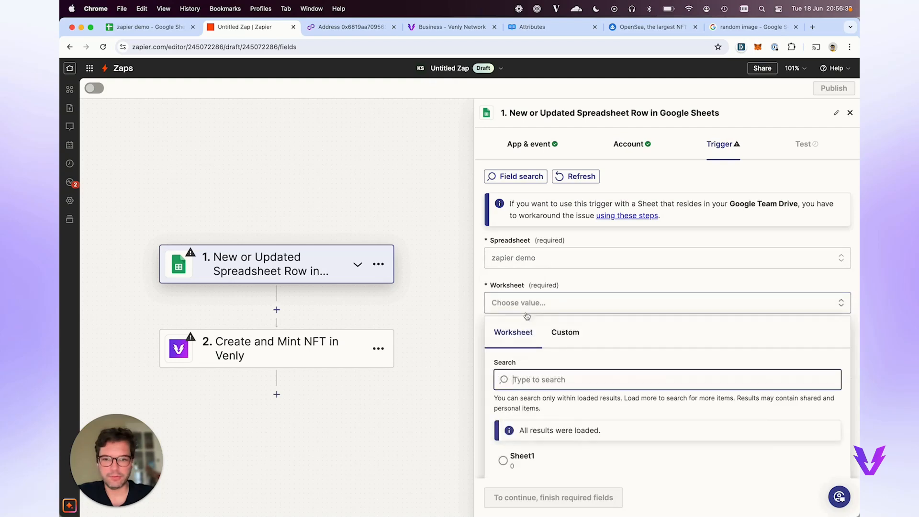
{"action": "left_click", "coordinate": [526, 427]}
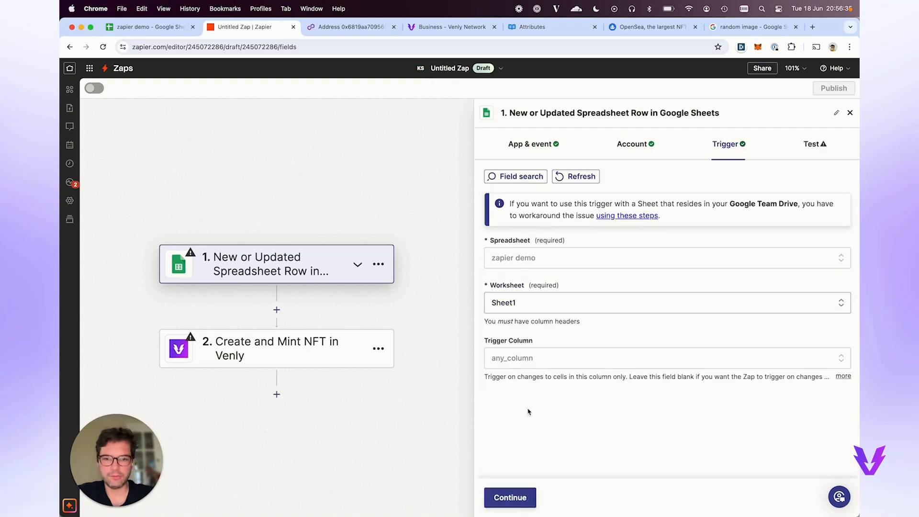
{"action": "left_click", "coordinate": [535, 358]}
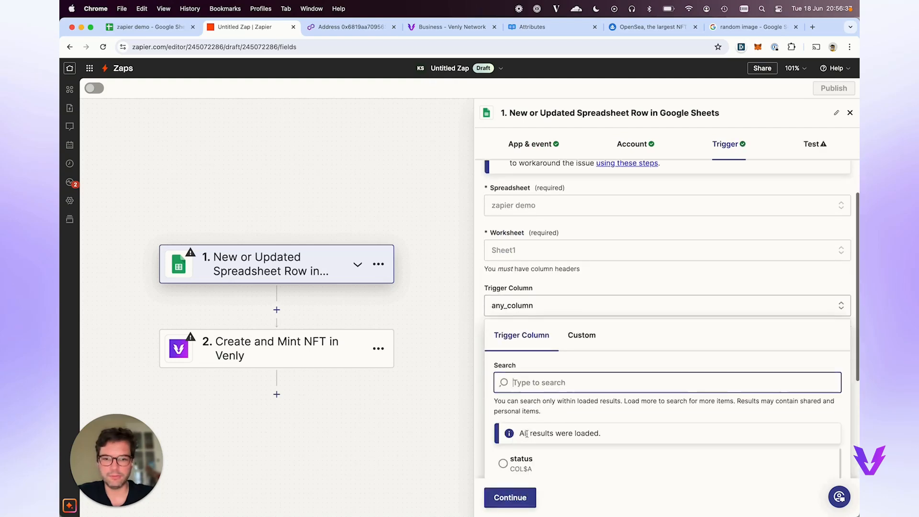
{"action": "left_click", "coordinate": [531, 459]}
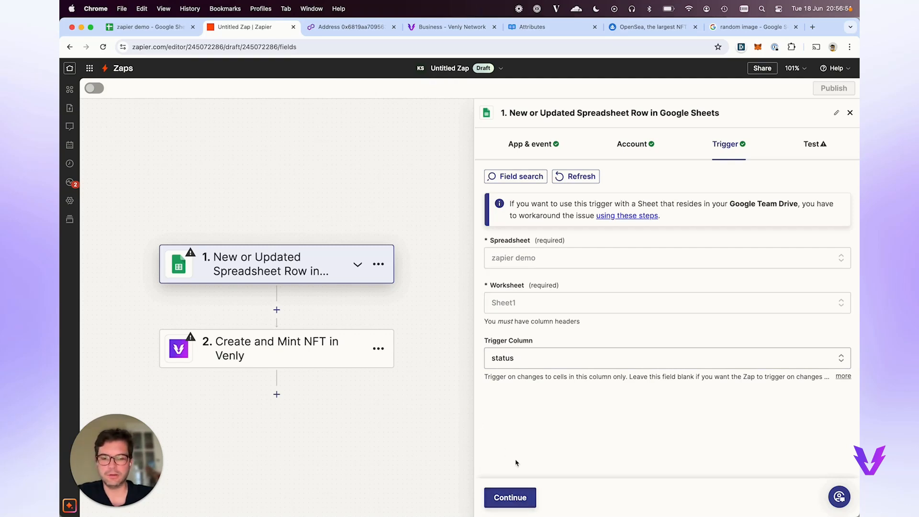
{"action": "left_click", "coordinate": [517, 497]}
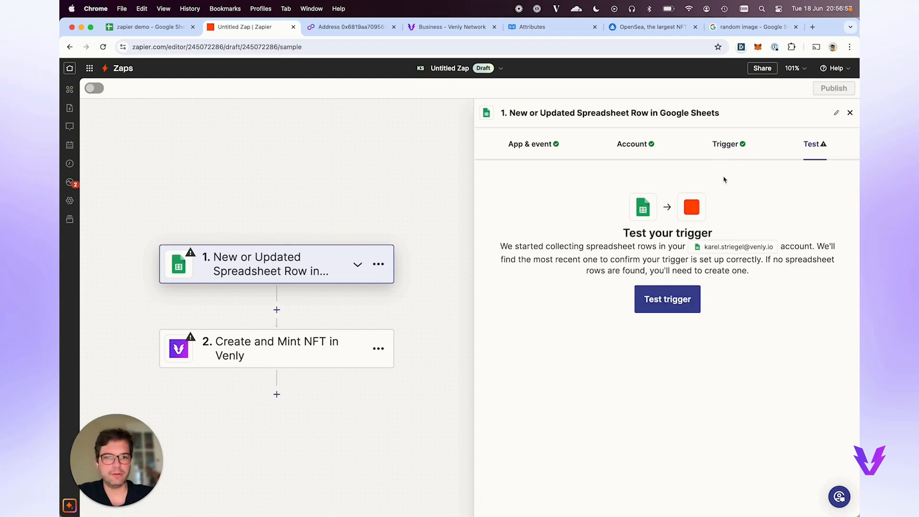
{"action": "left_click", "coordinate": [665, 298]}
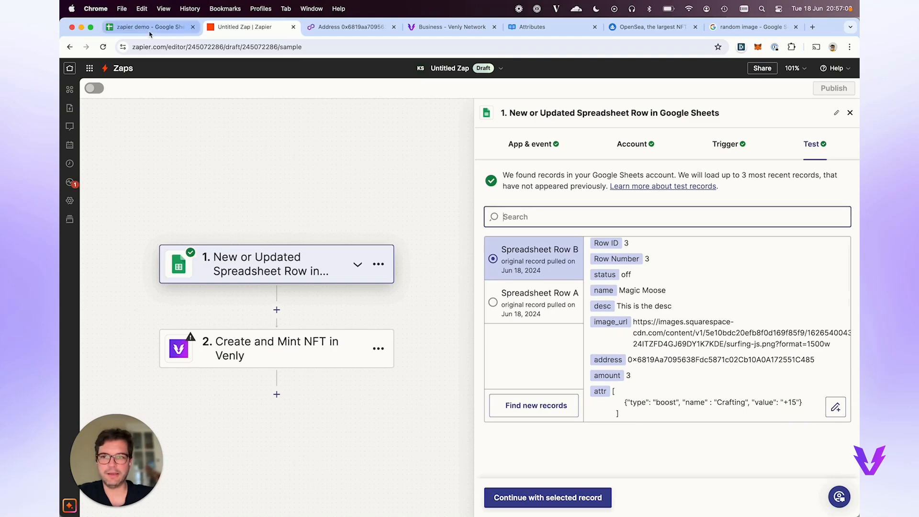
Compare Spreadsheet Rows A and B, then continue with Row A (amount 1) as the sample record.
{"action": "left_click", "coordinate": [546, 309]}
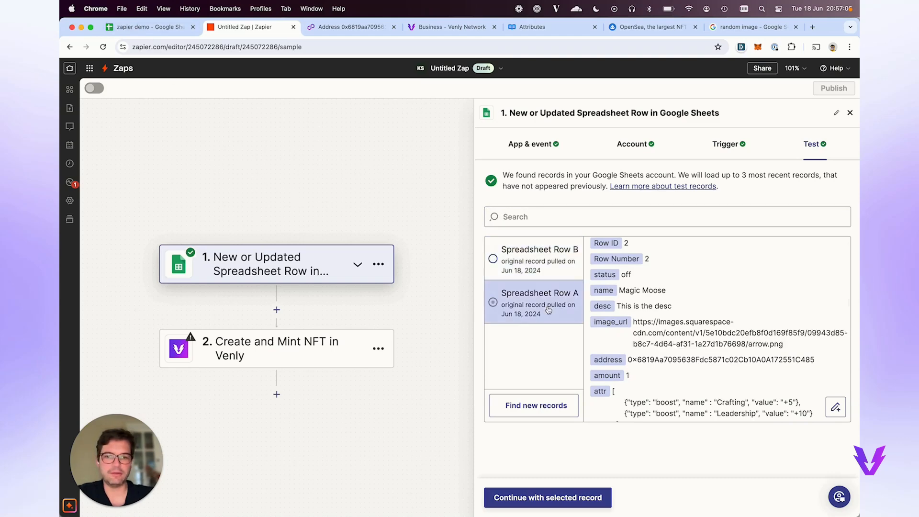
{"action": "left_click", "coordinate": [546, 267]}
{"action": "left_click", "coordinate": [540, 302]}
{"action": "scroll", "coordinate": [777, 385], "scroll_direction": "down", "scroll_amount": 2}
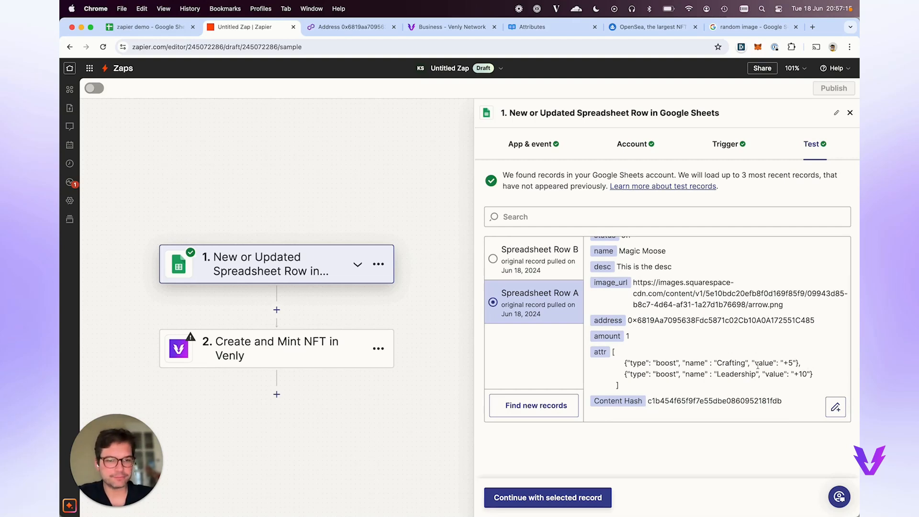
{"action": "left_click", "coordinate": [541, 269]}
{"action": "scroll", "coordinate": [627, 349], "scroll_direction": "down", "scroll_amount": 1}
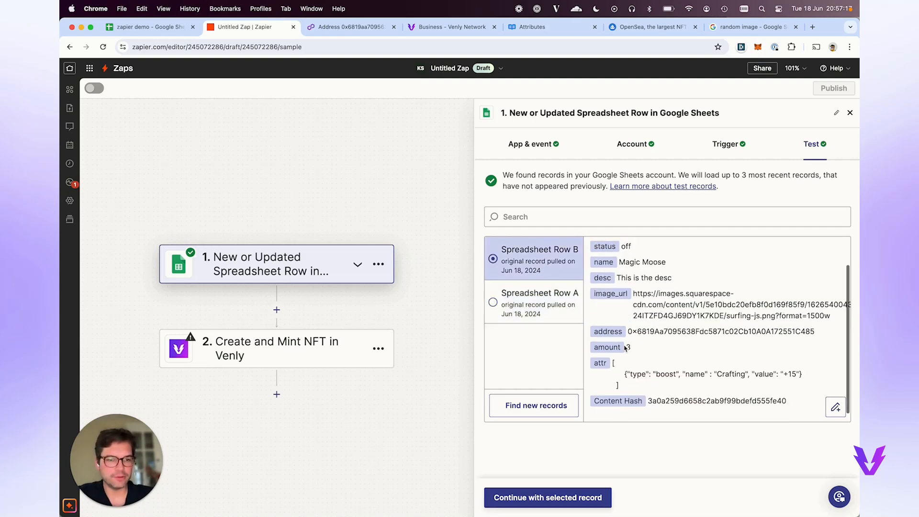
{"action": "left_click", "coordinate": [532, 308]}
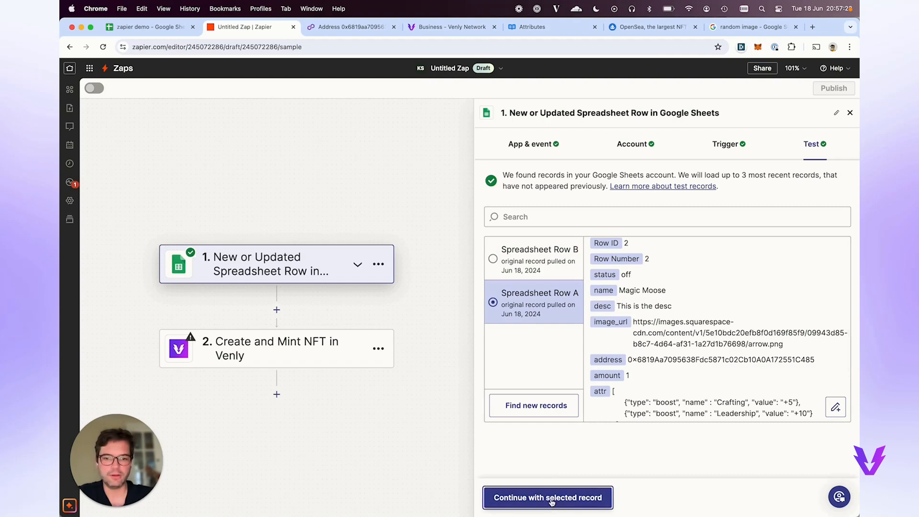
{"action": "left_click", "coordinate": [549, 501]}
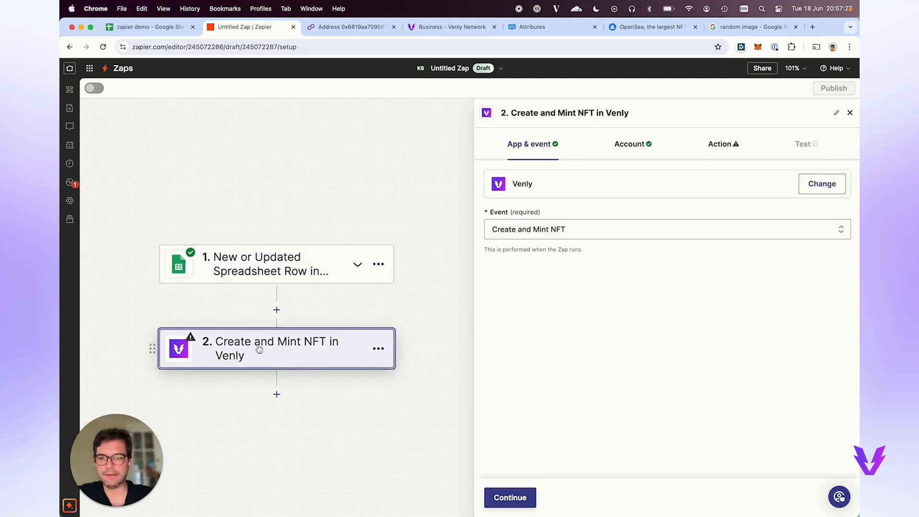
Map the sheet's name, desc and image_url columns into NFT Name, Description and Image URL.
{"action": "left_click", "coordinate": [723, 144]}
{"action": "scroll", "coordinate": [622, 311], "scroll_direction": "down", "scroll_amount": 3}
{"action": "left_click", "coordinate": [513, 260]}
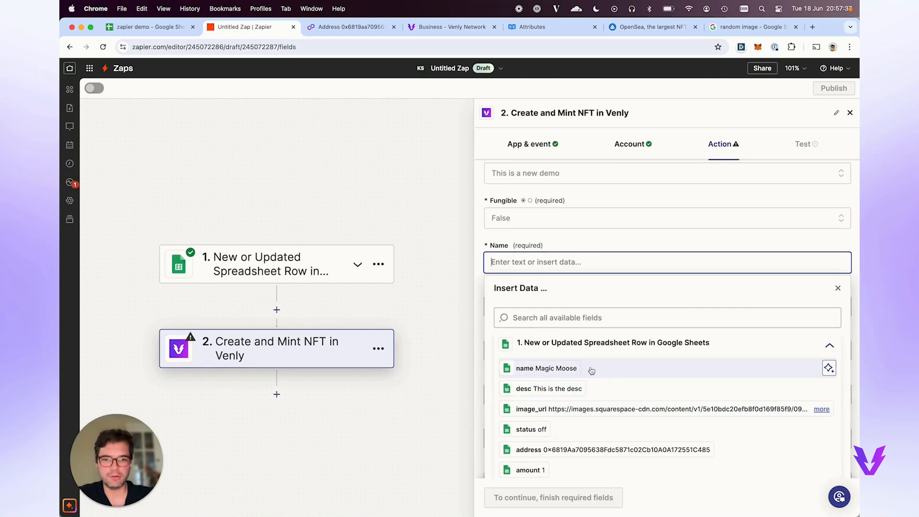
{"action": "left_click", "coordinate": [567, 374]}
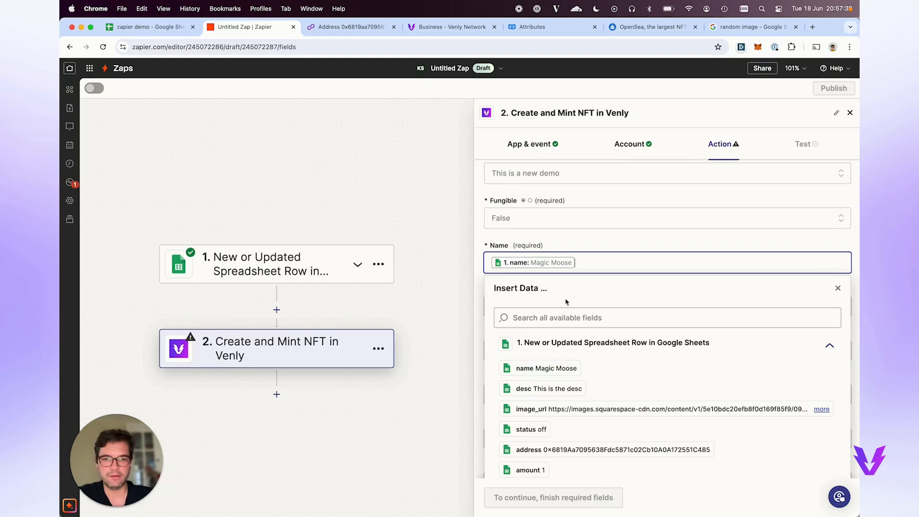
{"action": "left_click", "coordinate": [606, 237]}
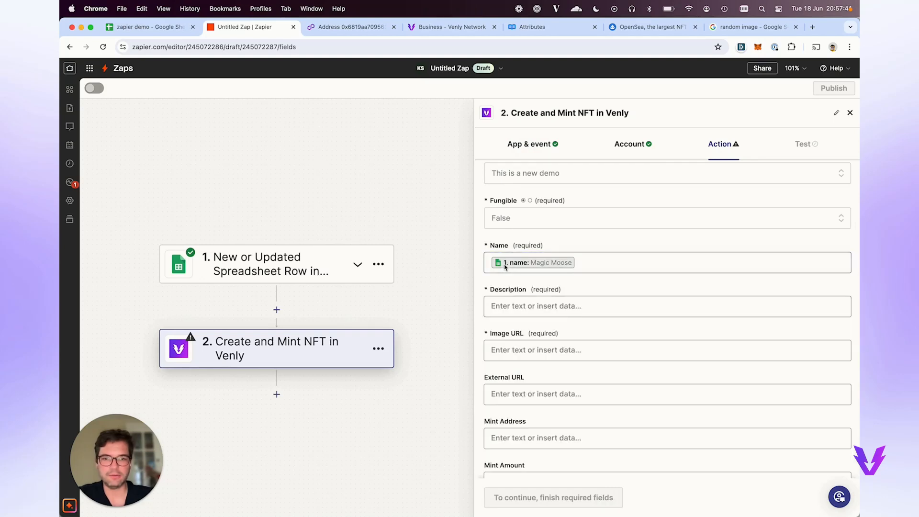
{"action": "left_click", "coordinate": [508, 301]}
{"action": "left_click", "coordinate": [532, 433]}
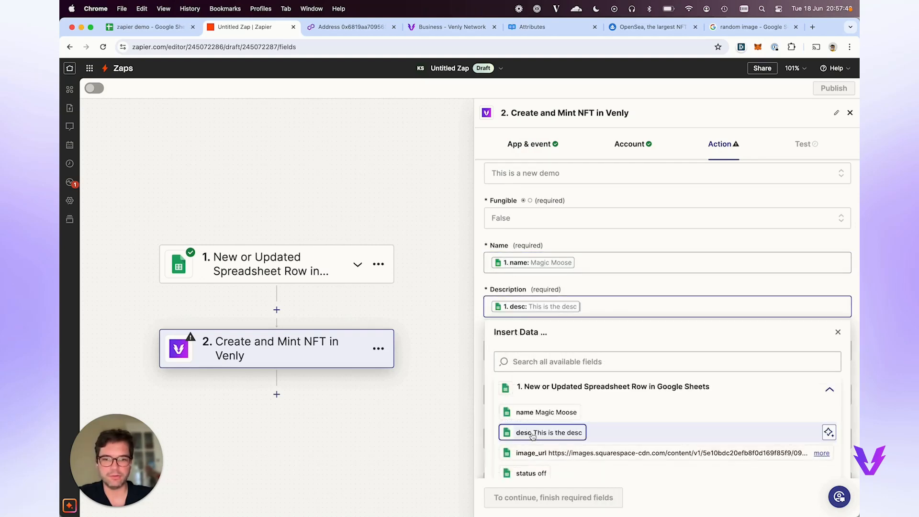
{"action": "left_click", "coordinate": [631, 277]}
{"action": "scroll", "coordinate": [598, 287], "scroll_direction": "down", "scroll_amount": 2}
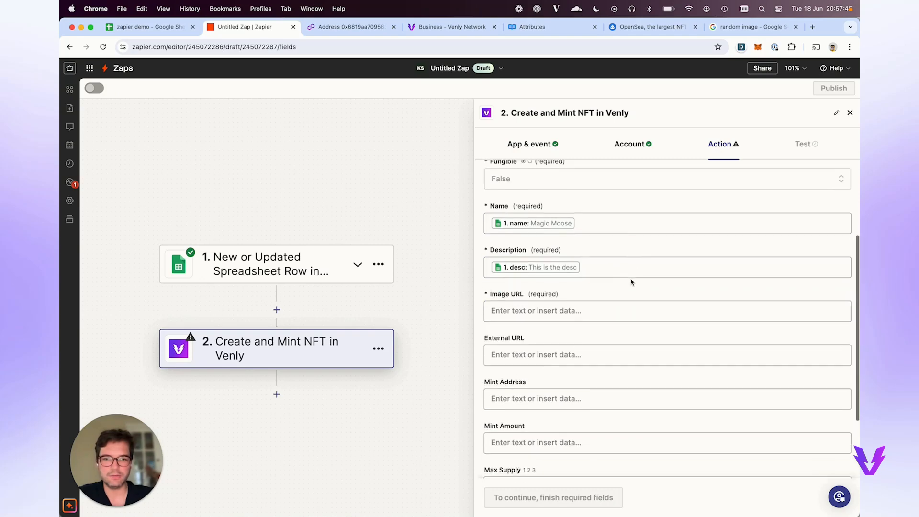
{"action": "left_click", "coordinate": [569, 301]}
{"action": "scroll", "coordinate": [548, 402], "scroll_direction": "down", "scroll_amount": 1}
{"action": "left_click", "coordinate": [549, 415]}
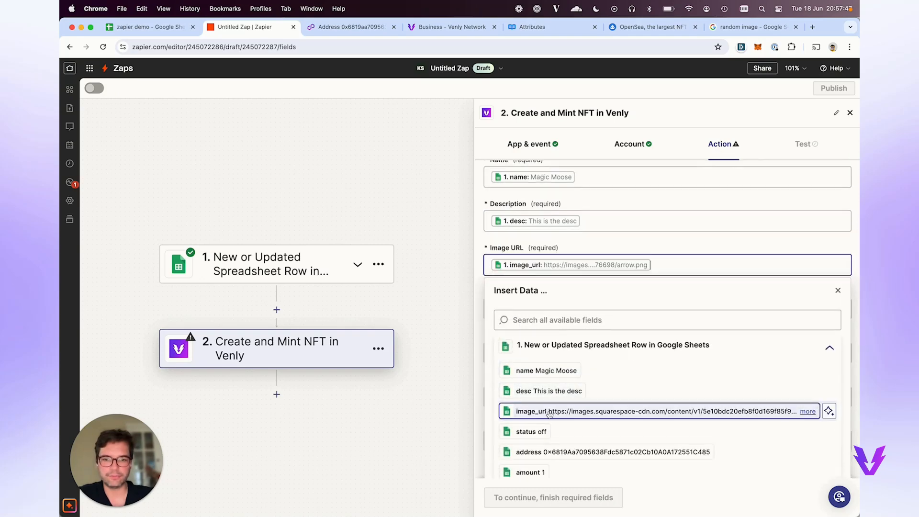
{"action": "left_click", "coordinate": [662, 256]}
Leave External URL empty and map the address and amount columns into Mint Address and Mint Amount.
{"action": "scroll", "coordinate": [612, 324], "scroll_direction": "down", "scroll_amount": 1}
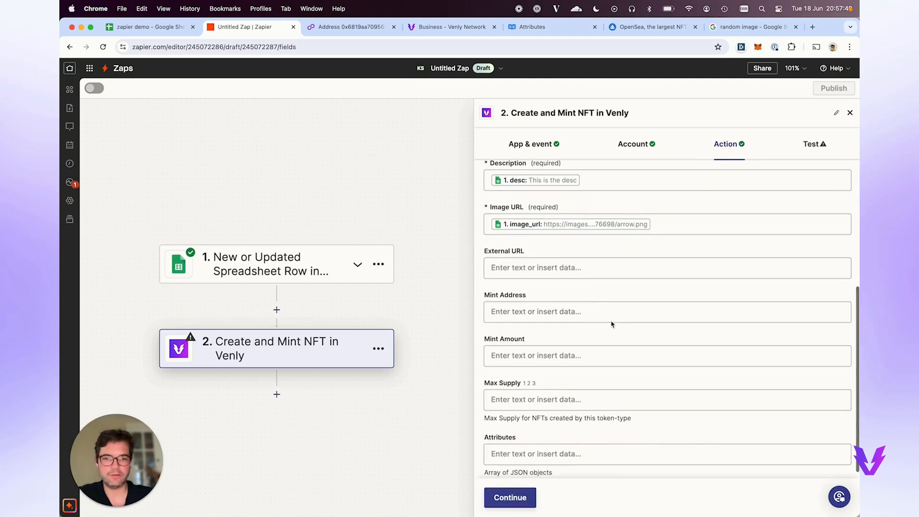
{"action": "left_click", "coordinate": [574, 271]}
{"action": "left_click", "coordinate": [578, 245]}
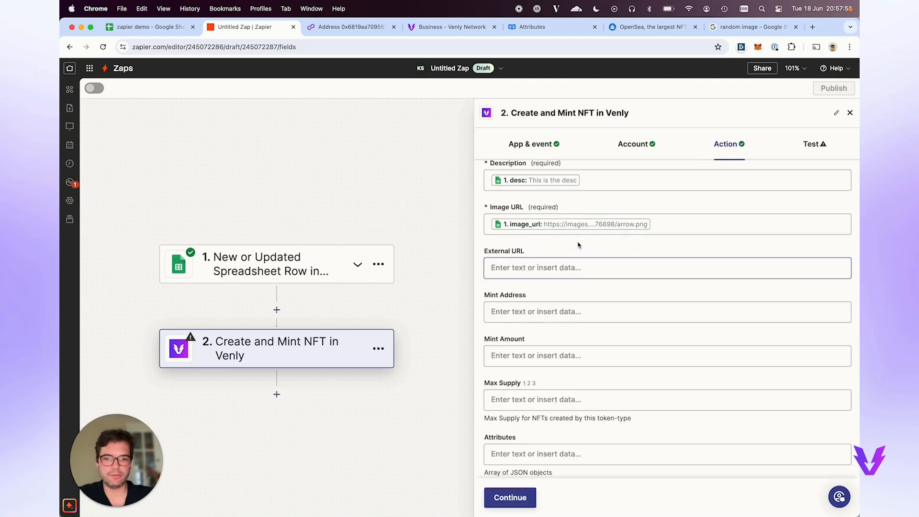
{"action": "scroll", "coordinate": [554, 293], "scroll_direction": "down", "scroll_amount": 1}
{"action": "left_click", "coordinate": [554, 301]}
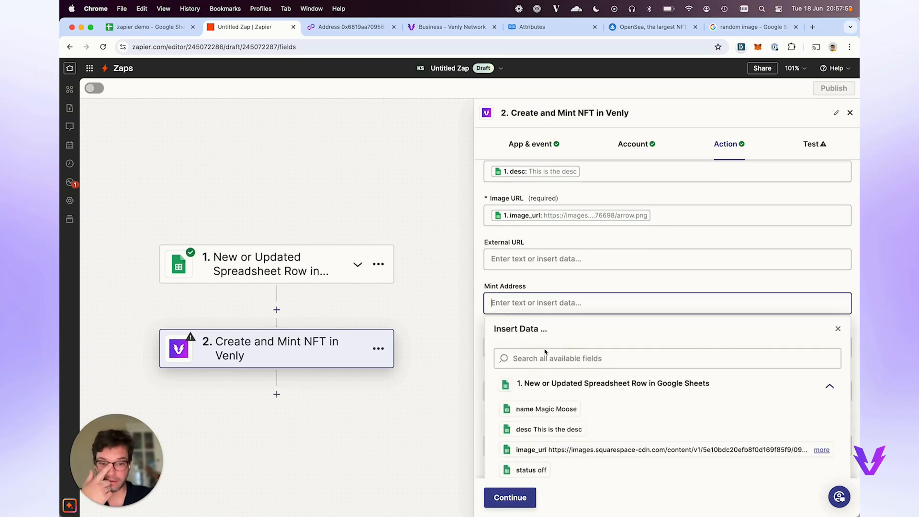
{"action": "scroll", "coordinate": [549, 378], "scroll_direction": "down", "scroll_amount": 2}
{"action": "left_click", "coordinate": [548, 428]}
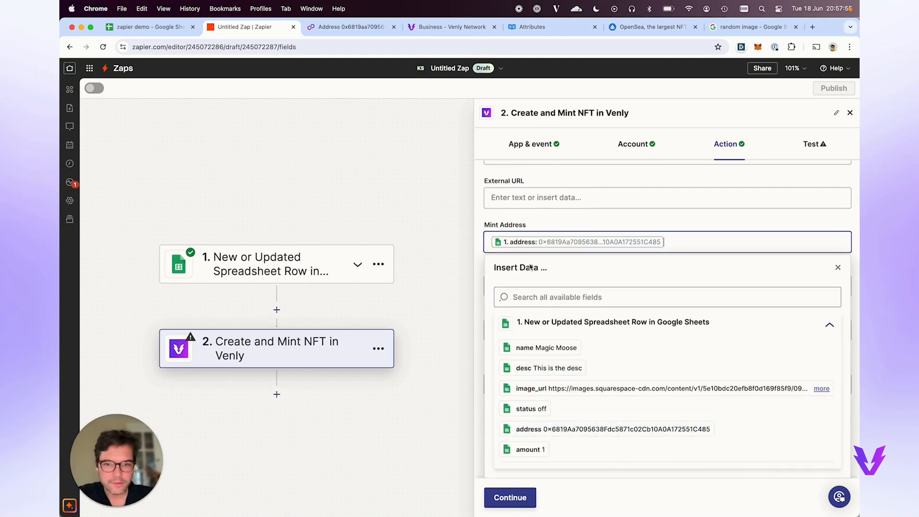
{"action": "left_click", "coordinate": [603, 225]}
{"action": "left_click", "coordinate": [565, 347]}
{"action": "left_click", "coordinate": [530, 426]}
Map the attr column into the Attributes field and save the mapped fields.
{"action": "left_click", "coordinate": [593, 223]}
{"action": "left_click", "coordinate": [555, 445]}
{"action": "scroll", "coordinate": [555, 383], "scroll_direction": "down", "scroll_amount": 3}
{"action": "left_click", "coordinate": [556, 272]}
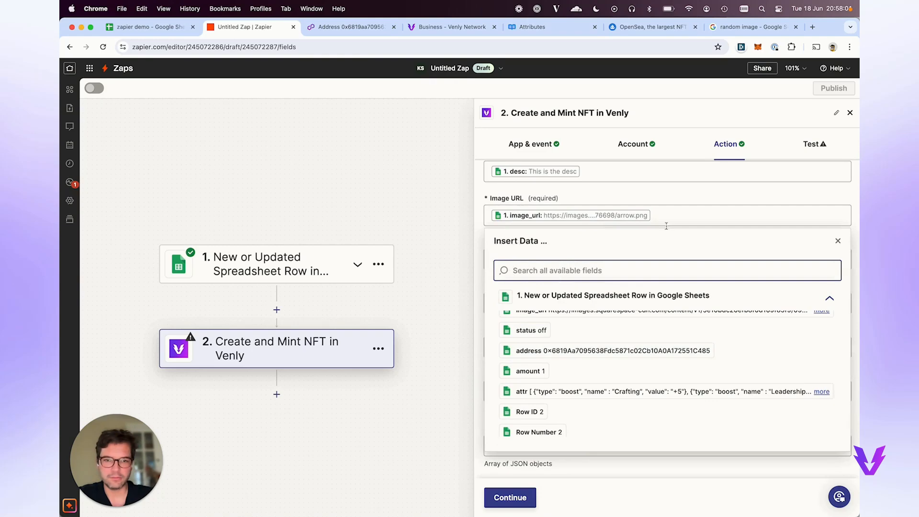
{"action": "left_click", "coordinate": [662, 199]}
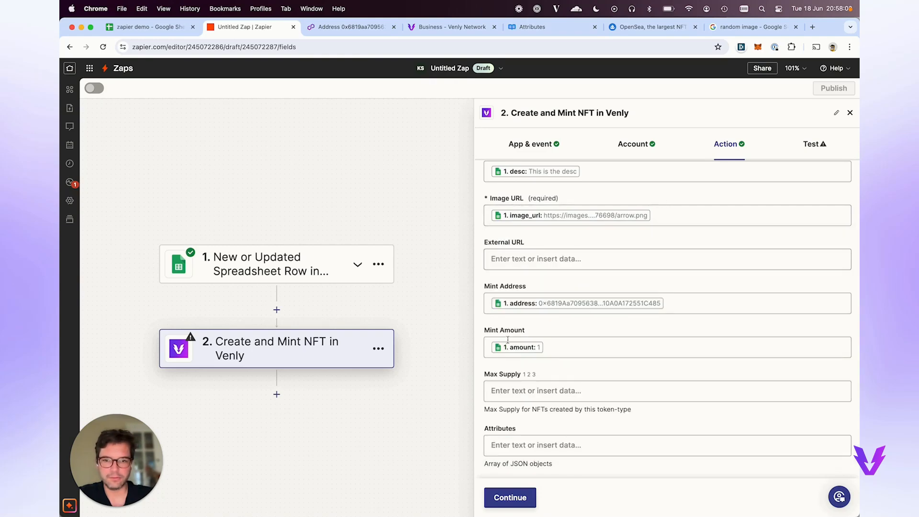
{"action": "scroll", "coordinate": [512, 354], "scroll_direction": "down", "scroll_amount": 1}
{"action": "left_click", "coordinate": [555, 441]}
{"action": "left_click", "coordinate": [618, 324]}
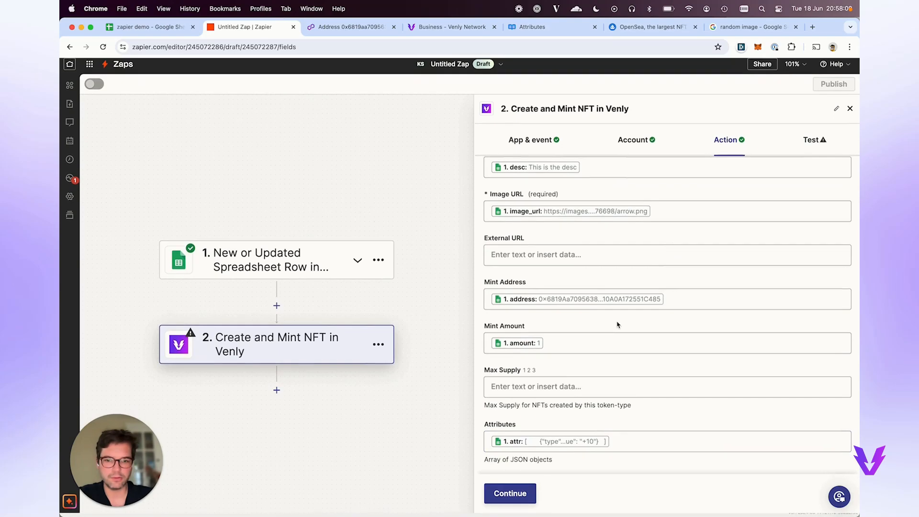
{"action": "scroll", "coordinate": [612, 319], "scroll_direction": "up", "scroll_amount": 1}
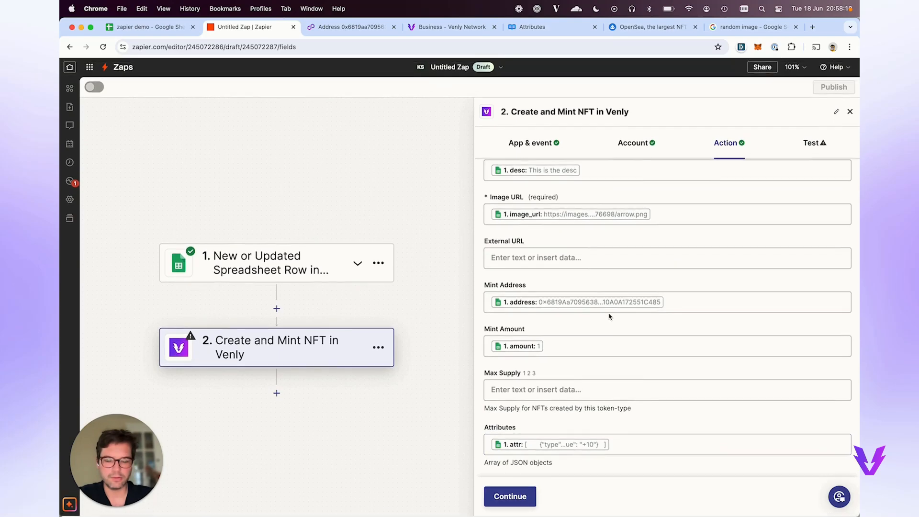
{"action": "left_click", "coordinate": [511, 500]}
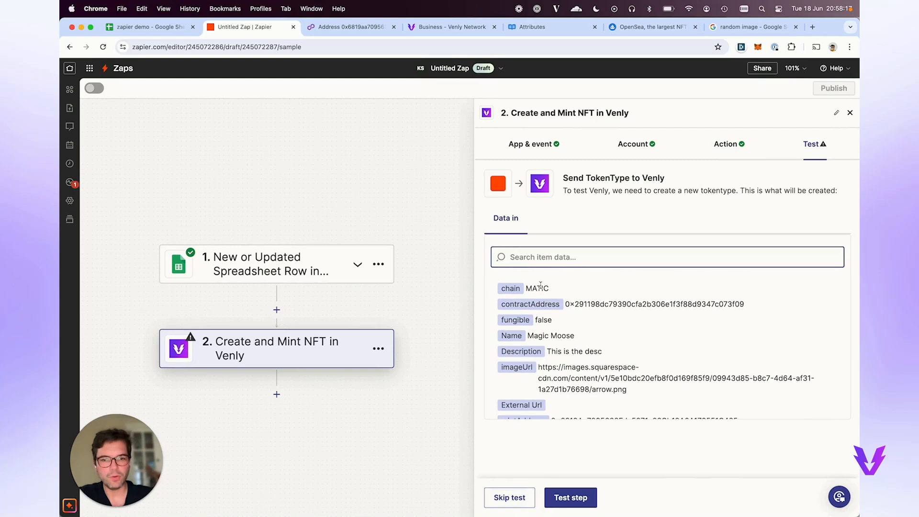
Run the Venly NFT creation test and review its output (Success true, creation PENDING).
{"action": "scroll", "coordinate": [572, 375], "scroll_direction": "down", "scroll_amount": 3}
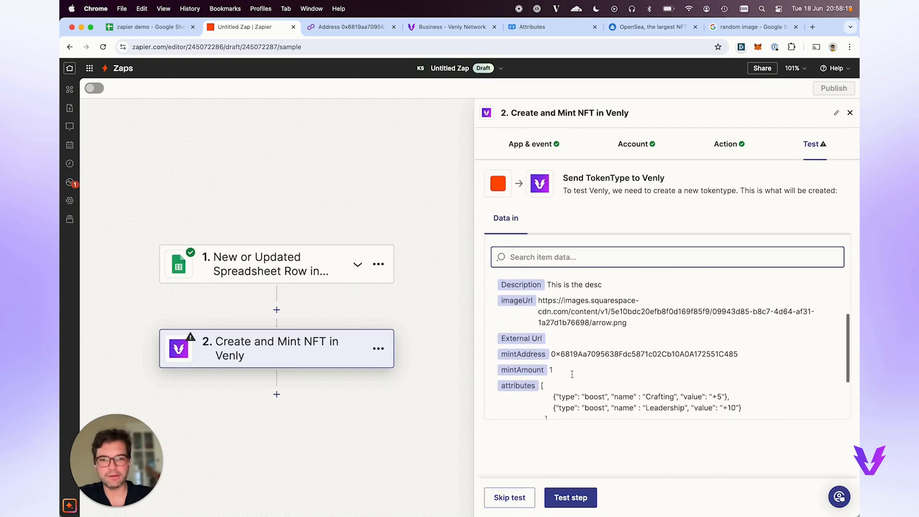
{"action": "scroll", "coordinate": [572, 375], "scroll_direction": "down", "scroll_amount": 2}
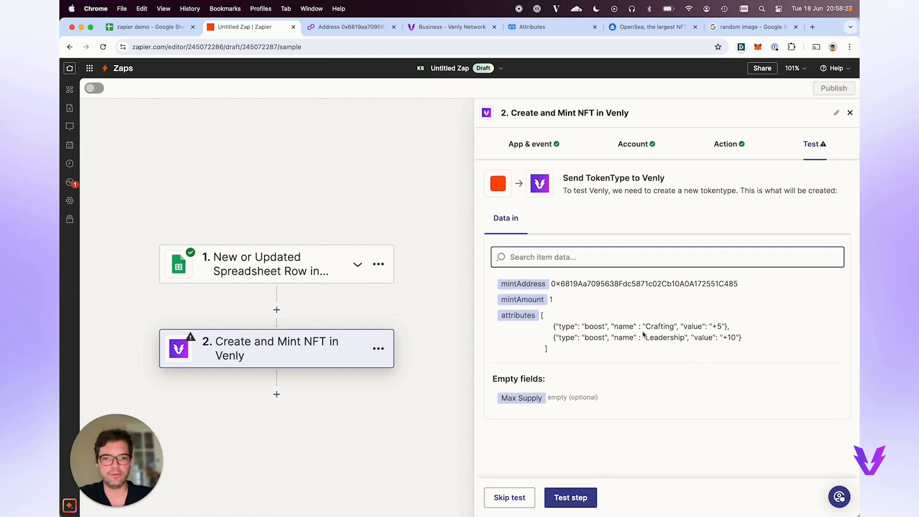
{"action": "left_click", "coordinate": [567, 498]}
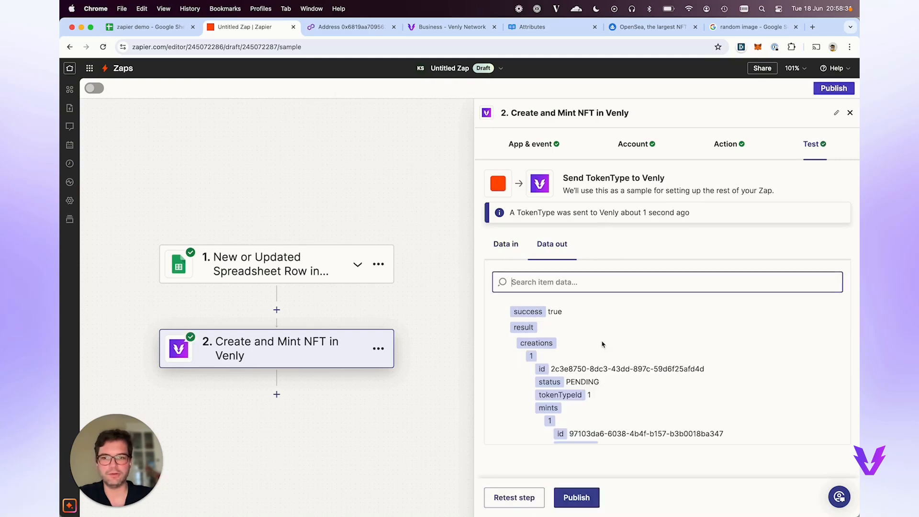
{"action": "scroll", "coordinate": [611, 401], "scroll_direction": "down", "scroll_amount": 1}
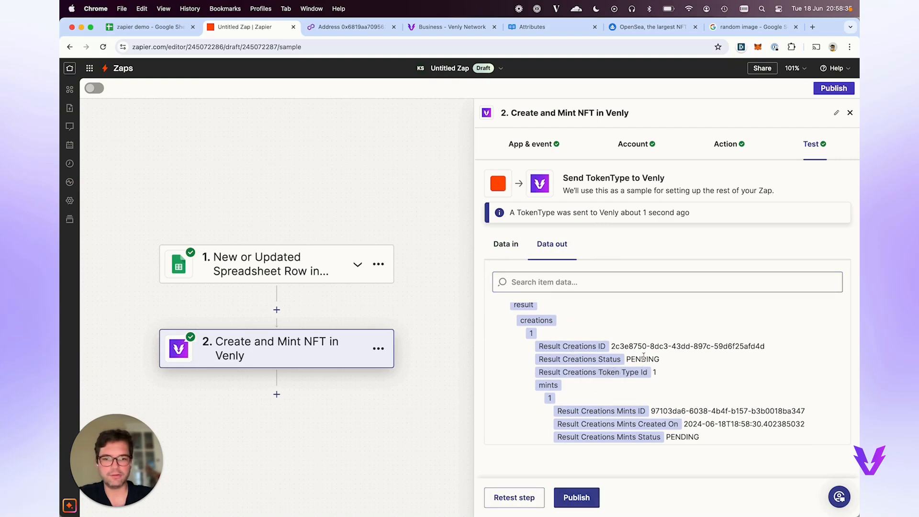
{"action": "double_click", "coordinate": [631, 364]}
{"action": "scroll", "coordinate": [624, 392], "scroll_direction": "up", "scroll_amount": 1}
{"action": "scroll", "coordinate": [623, 394], "scroll_direction": "down", "scroll_amount": 4}
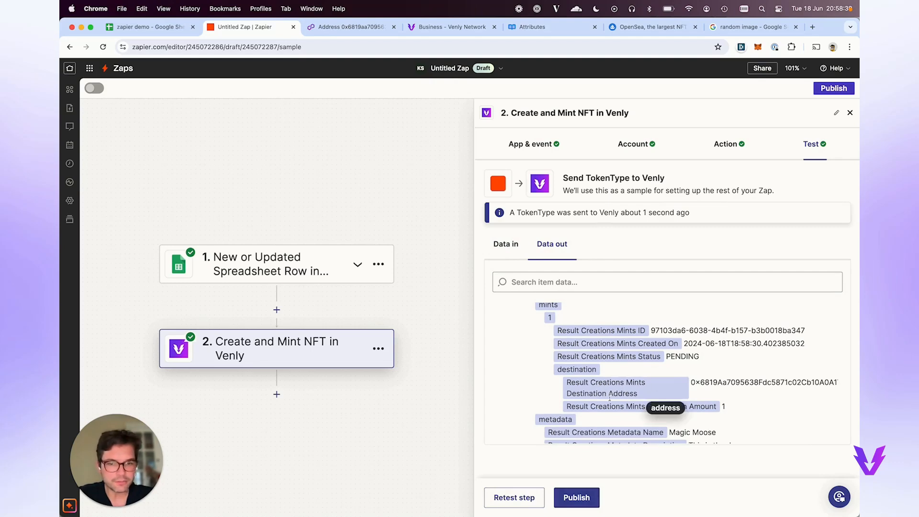
Select the destination wallet address in the output and reload that wallet's Polygonscan address page.
{"action": "double_click", "coordinate": [727, 380]}
{"action": "scroll", "coordinate": [726, 379], "scroll_direction": "down", "scroll_amount": 1}
{"action": "scroll", "coordinate": [726, 378], "scroll_direction": "down", "scroll_amount": 5}
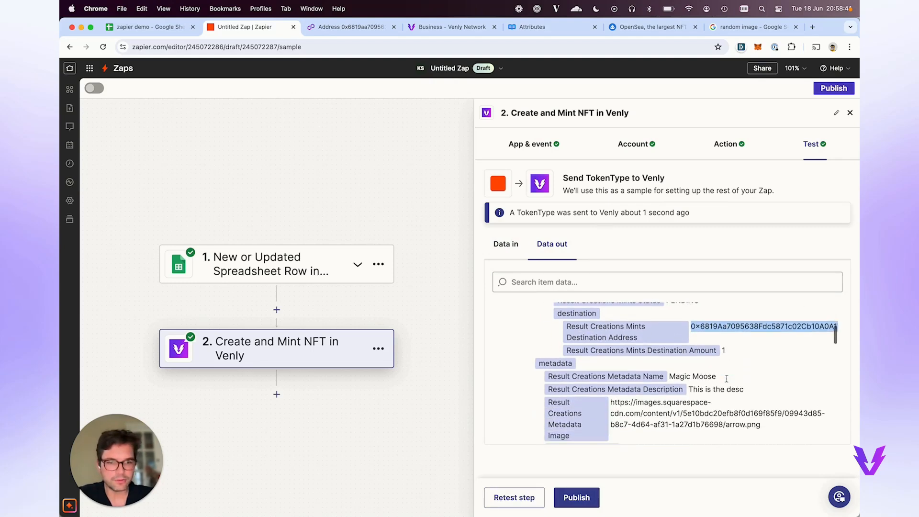
{"action": "scroll", "coordinate": [727, 381], "scroll_direction": "down", "scroll_amount": 10}
{"action": "scroll", "coordinate": [737, 397], "scroll_direction": "up", "scroll_amount": 15}
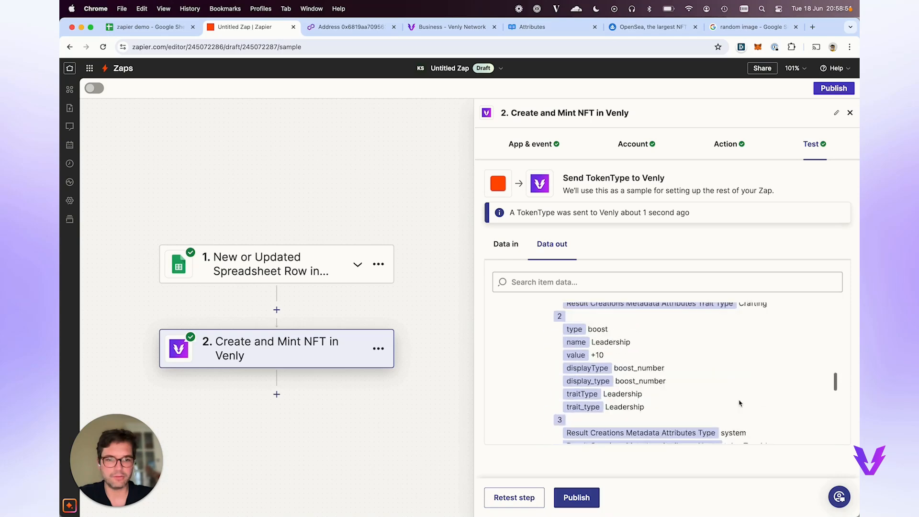
{"action": "scroll", "coordinate": [740, 403], "scroll_direction": "up", "scroll_amount": 5}
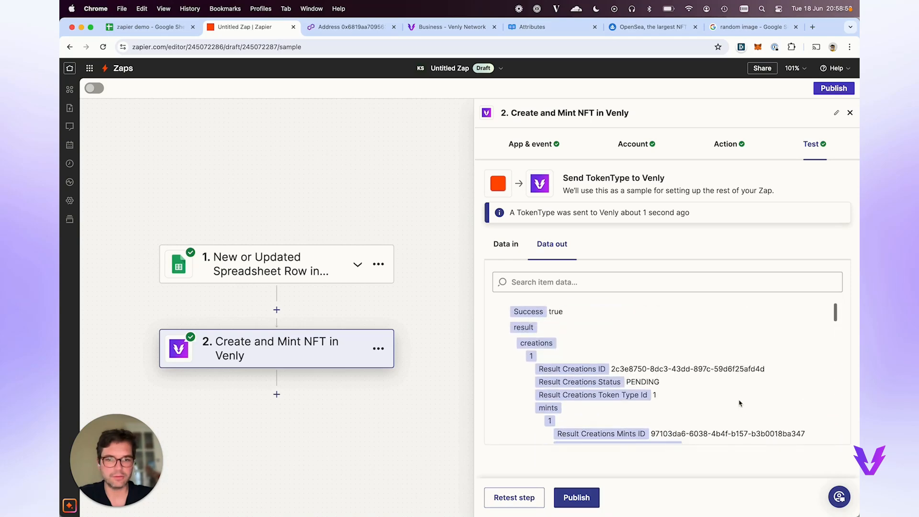
{"action": "left_click", "coordinate": [351, 27]}
{"action": "left_click", "coordinate": [103, 47]}
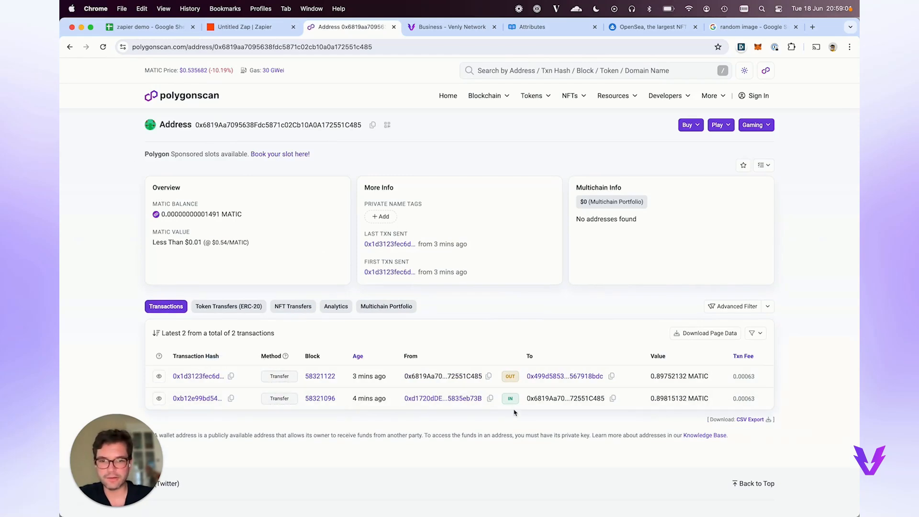
Inspect the wallet's latest outgoing transaction and its event logs, and open the receiving address.
{"action": "left_click", "coordinate": [188, 378]}
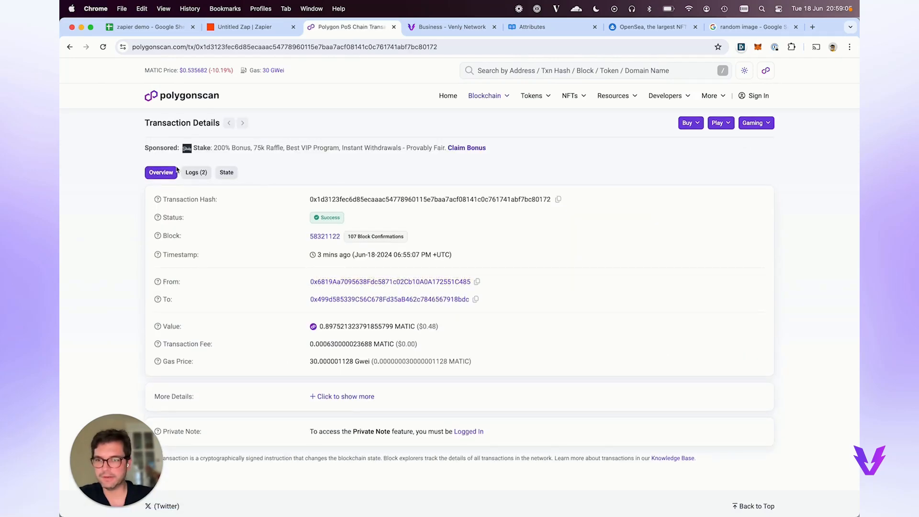
{"action": "left_click", "coordinate": [196, 172]}
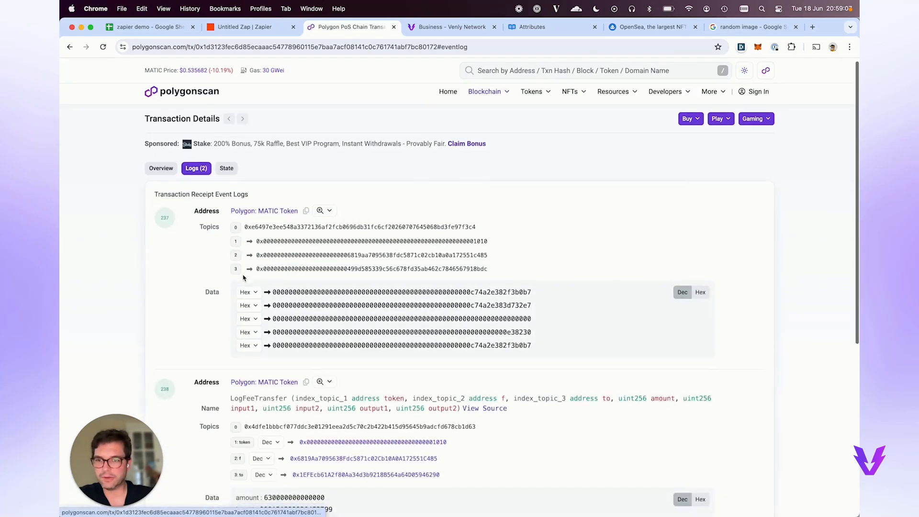
{"action": "scroll", "coordinate": [244, 273], "scroll_direction": "down", "scroll_amount": 3}
{"action": "scroll", "coordinate": [243, 277], "scroll_direction": "down", "scroll_amount": 1}
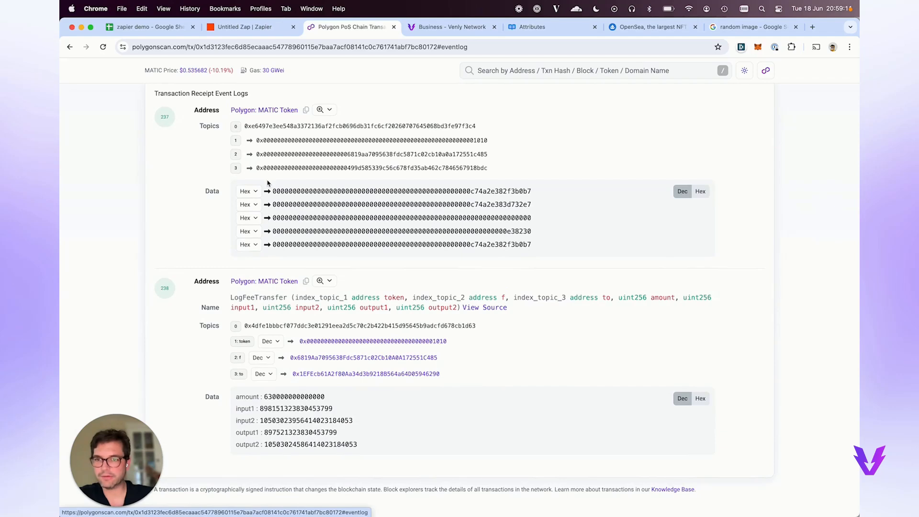
{"action": "scroll", "coordinate": [267, 183], "scroll_direction": "up", "scroll_amount": 1}
{"action": "scroll", "coordinate": [267, 183], "scroll_direction": "left", "scroll_amount": 5}
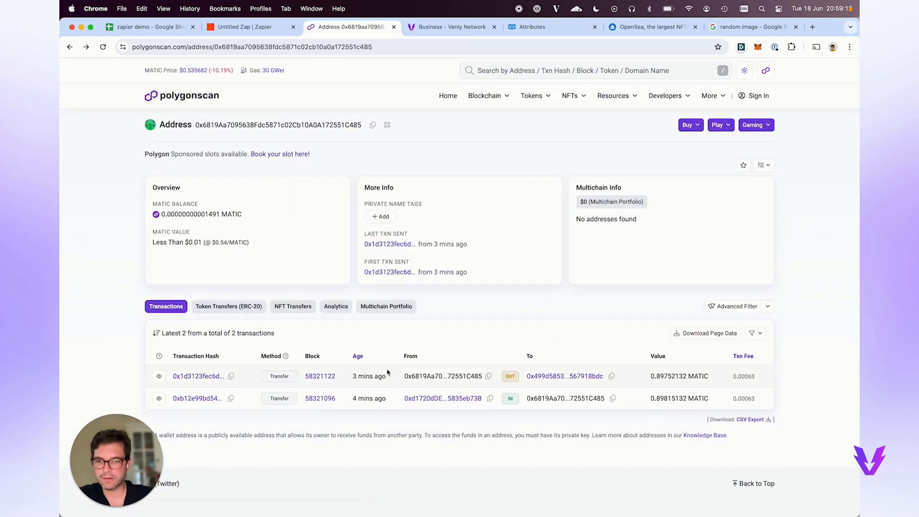
{"action": "left_click", "coordinate": [565, 376]}
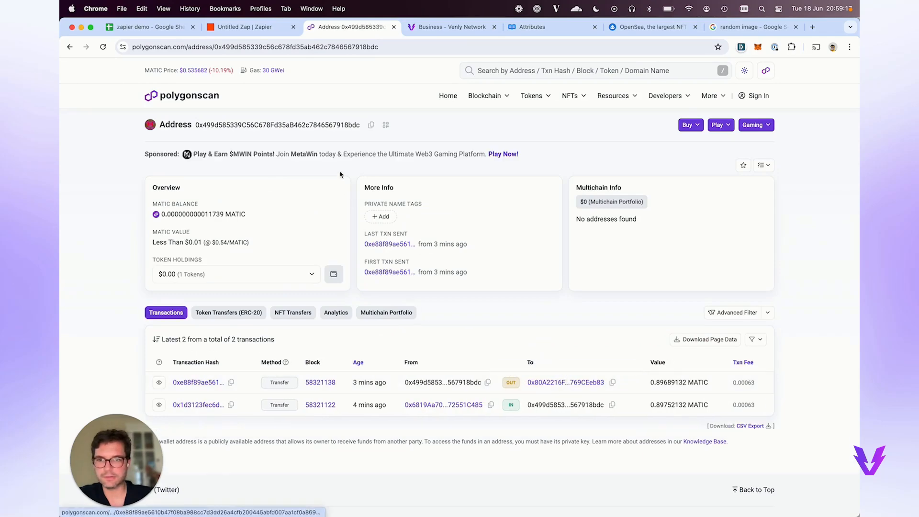
List the receiving address's NFT transfers and copy the wallet address from sheet cell E2.
{"action": "left_click", "coordinate": [166, 27]}
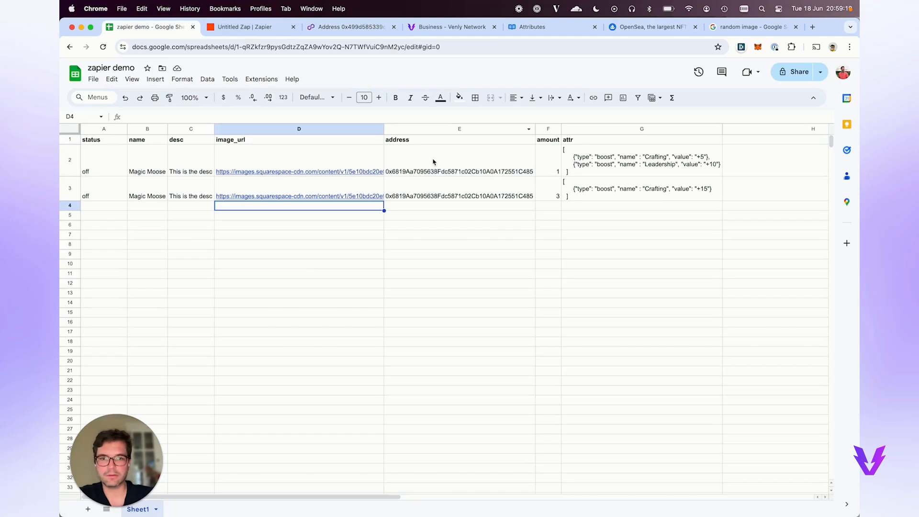
{"action": "left_click", "coordinate": [444, 172]}
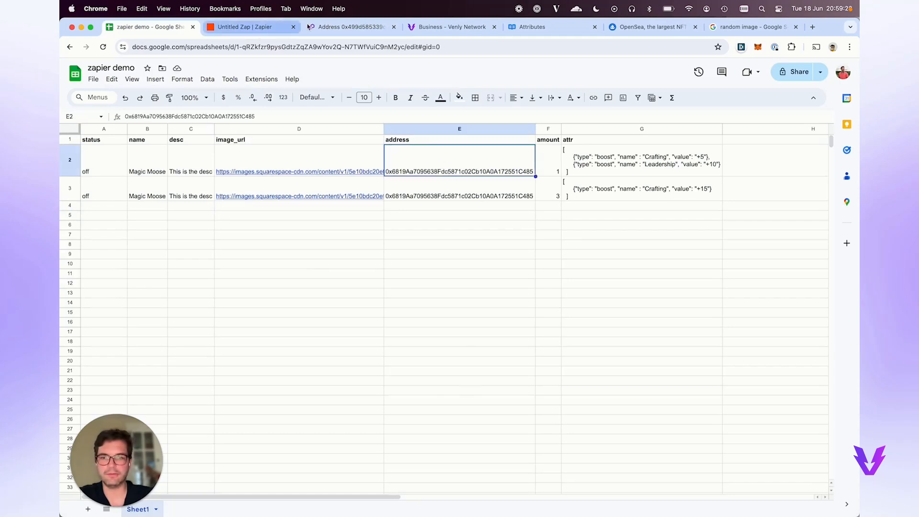
{"action": "left_click", "coordinate": [345, 28]}
{"action": "left_click", "coordinate": [291, 266]}
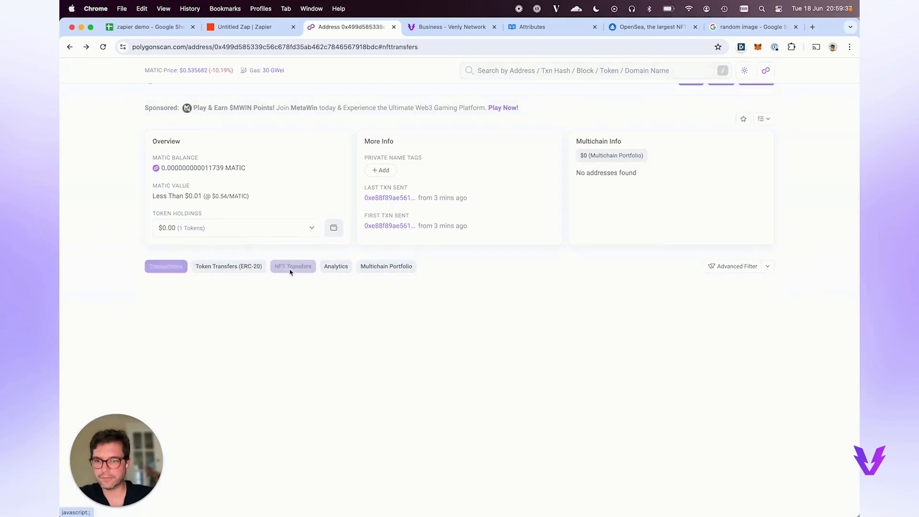
{"action": "scroll", "coordinate": [263, 318], "scroll_direction": "down", "scroll_amount": 1}
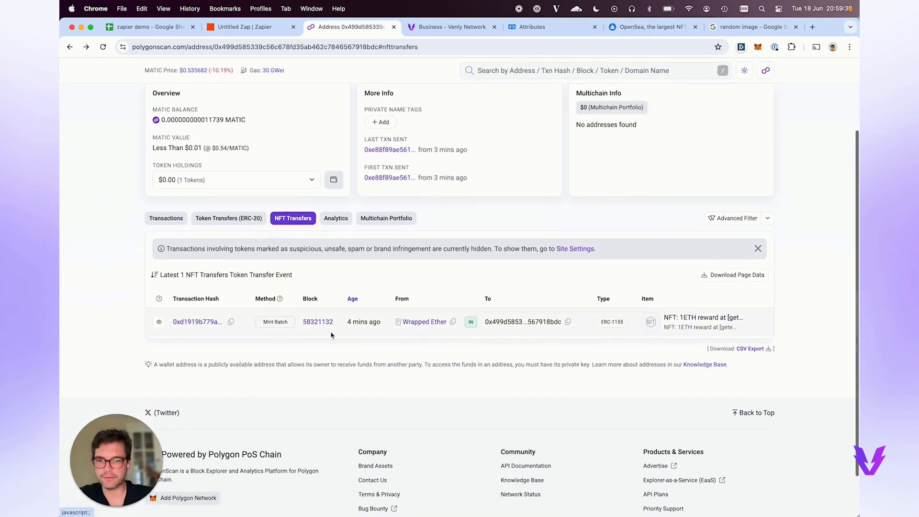
{"action": "scroll", "coordinate": [331, 335], "scroll_direction": "up", "scroll_amount": 3}
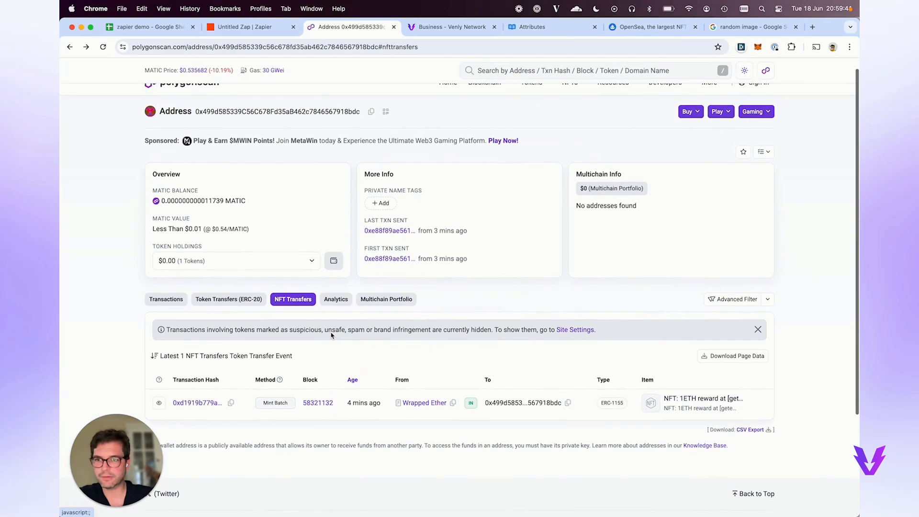
{"action": "left_click", "coordinate": [143, 27]}
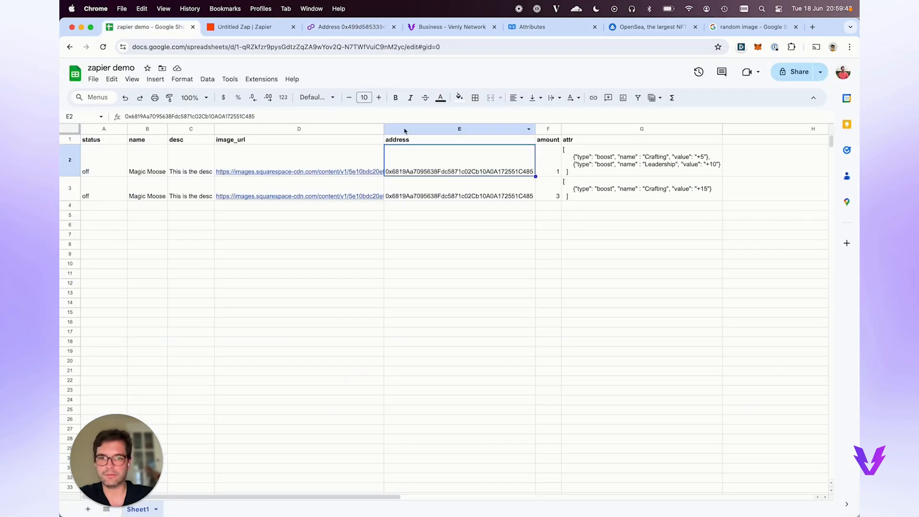
{"action": "key", "text": "super+c"}
{"action": "left_click", "coordinate": [349, 27]}
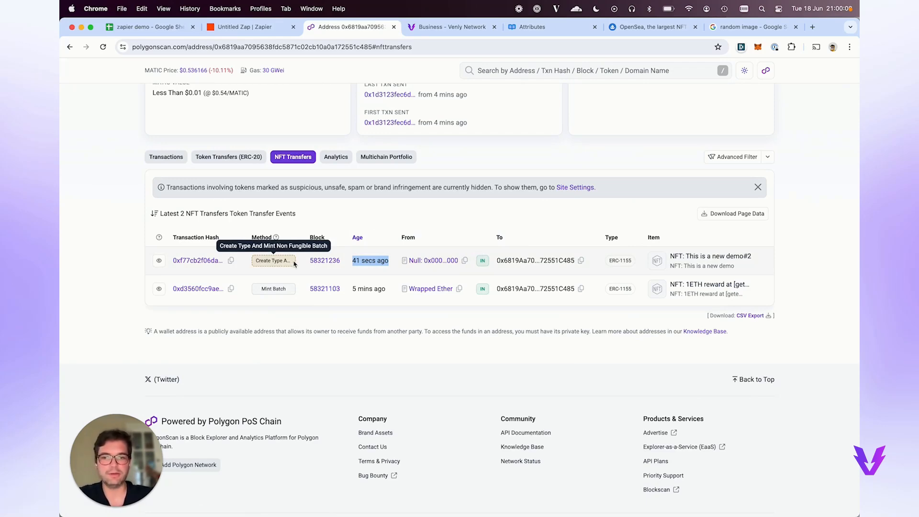
Open the This is a new demo#2 mint transaction and the VenlyERC1155 contract it interacted with.
{"action": "scroll", "coordinate": [294, 264], "scroll_direction": "up", "scroll_amount": 1}
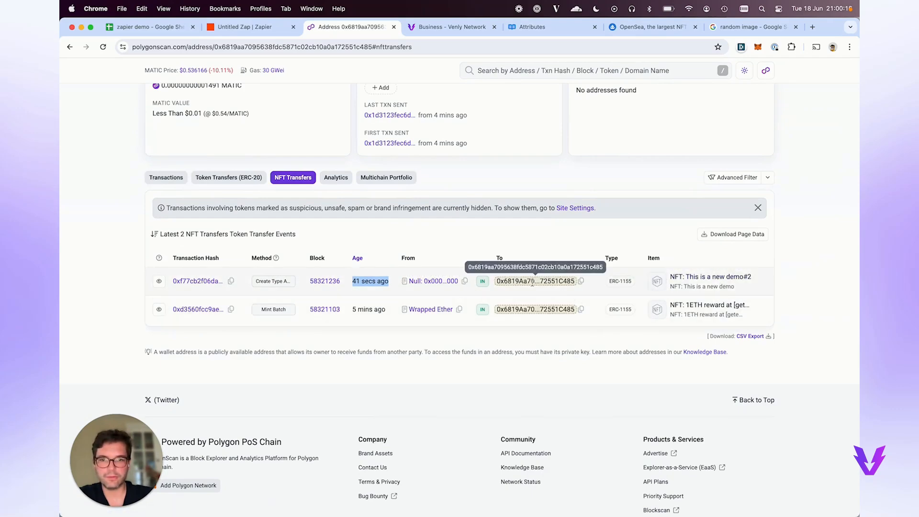
{"action": "left_click", "coordinate": [198, 281]}
{"action": "scroll", "coordinate": [343, 354], "scroll_direction": "down", "scroll_amount": 1}
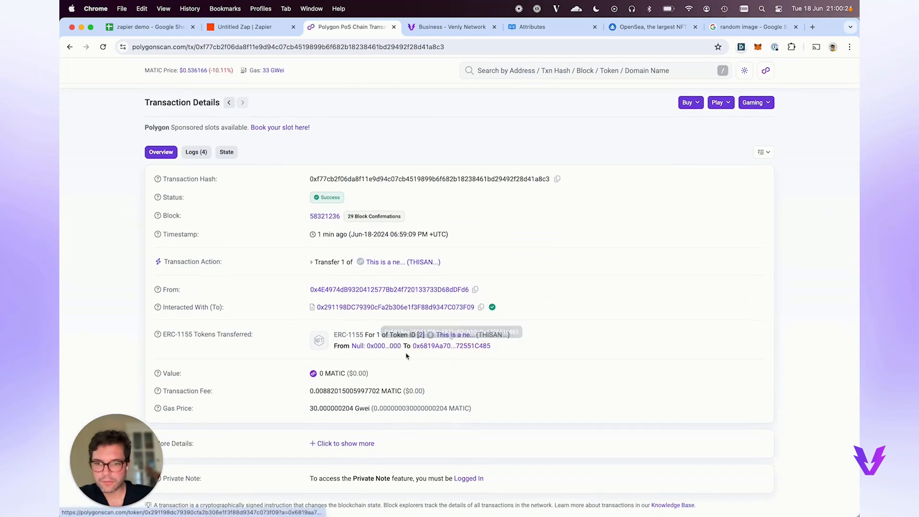
{"action": "left_click", "coordinate": [392, 307]}
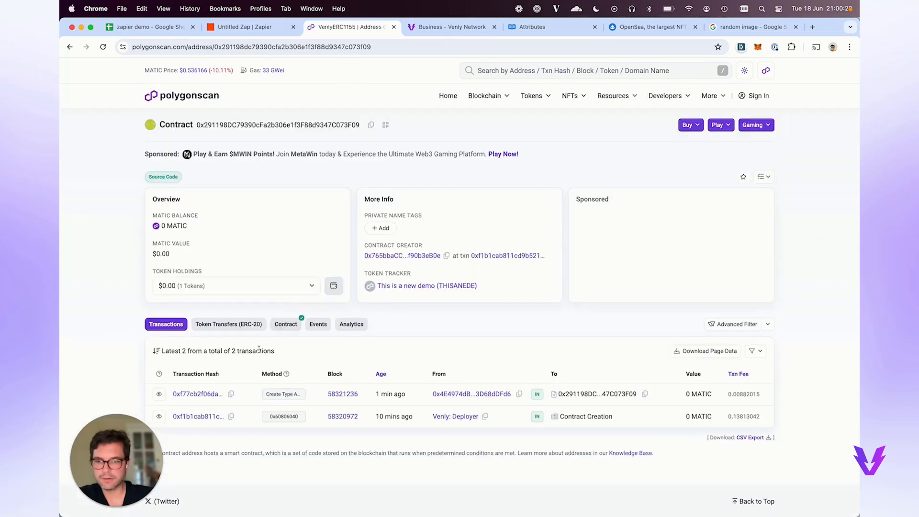
Read the contract's name query, confirming 'This is a new demo', and copy the contract address.
{"action": "scroll", "coordinate": [285, 332], "scroll_direction": "down", "scroll_amount": 1}
{"action": "left_click", "coordinate": [284, 295]}
{"action": "scroll", "coordinate": [244, 351], "scroll_direction": "down", "scroll_amount": 5}
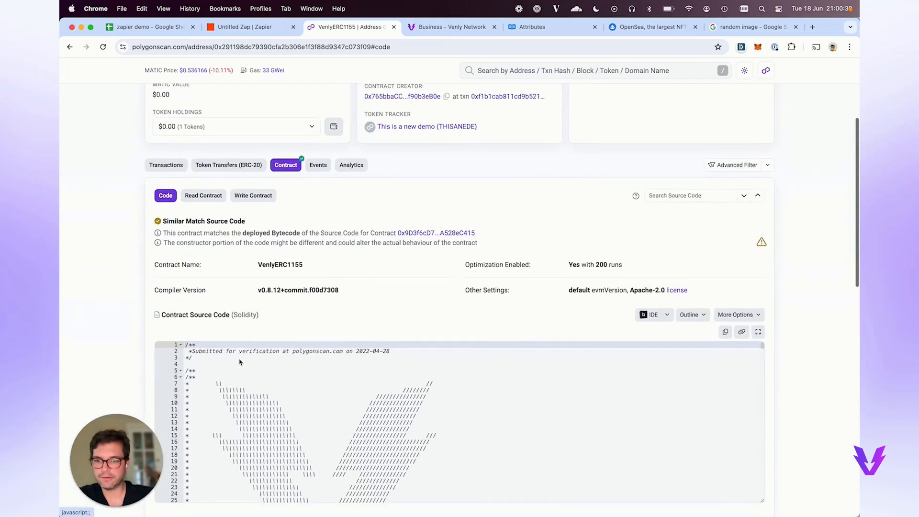
{"action": "left_click", "coordinate": [203, 195]}
{"action": "scroll", "coordinate": [230, 330], "scroll_direction": "down", "scroll_amount": 10}
{"action": "left_click", "coordinate": [239, 330]}
{"action": "left_click_drag", "start_coordinate": [161, 346], "coordinate": [221, 354]}
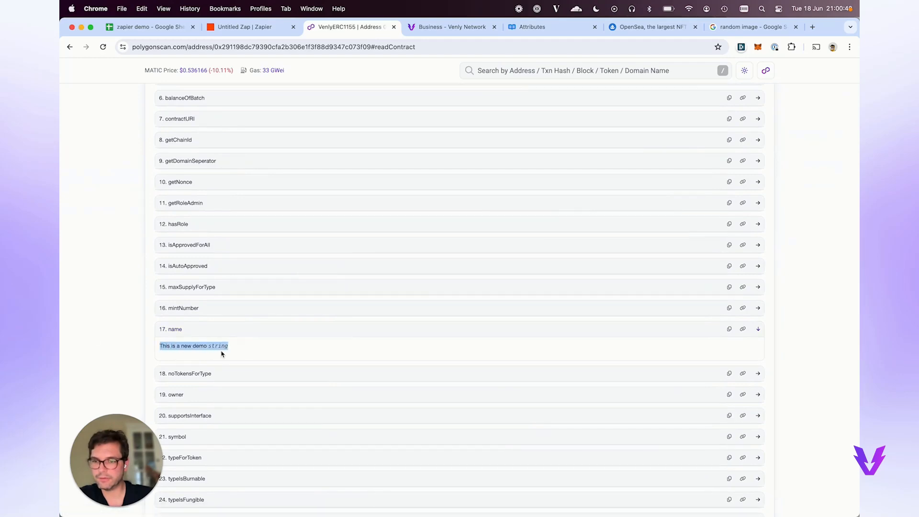
{"action": "scroll", "coordinate": [222, 354], "scroll_direction": "up", "scroll_amount": 15}
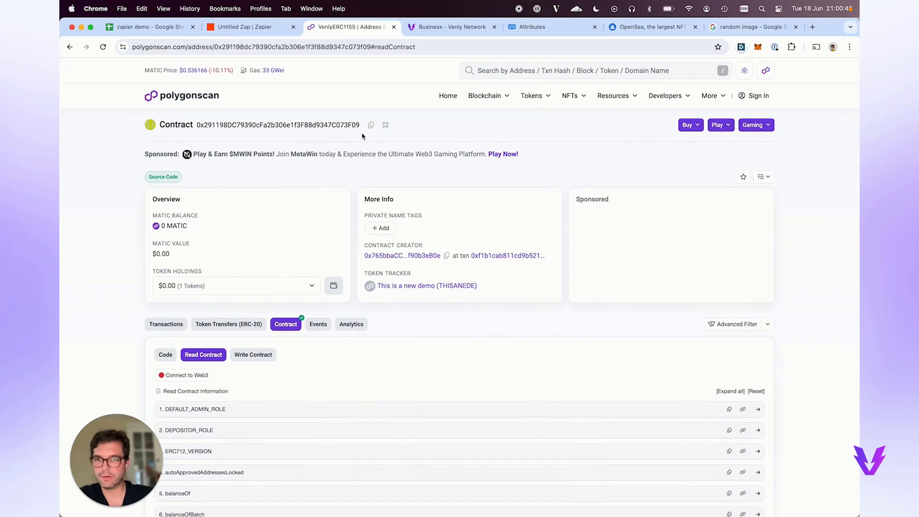
{"action": "left_click", "coordinate": [371, 125]}
Look up the contract address on OpenSea and view the Magic Moose NFT in 'This is a new demo'.
{"action": "left_click", "coordinate": [651, 27]}
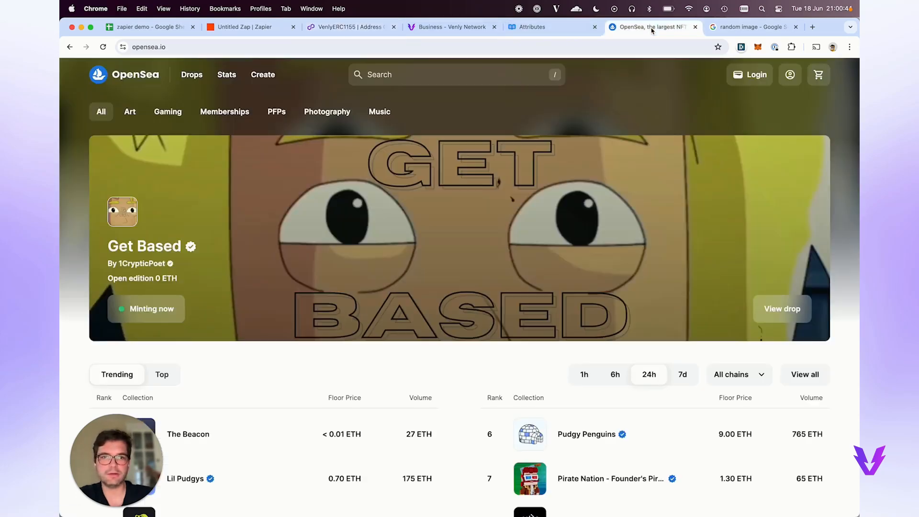
{"action": "left_click", "coordinate": [408, 74]}
{"action": "key", "text": "super+v"}
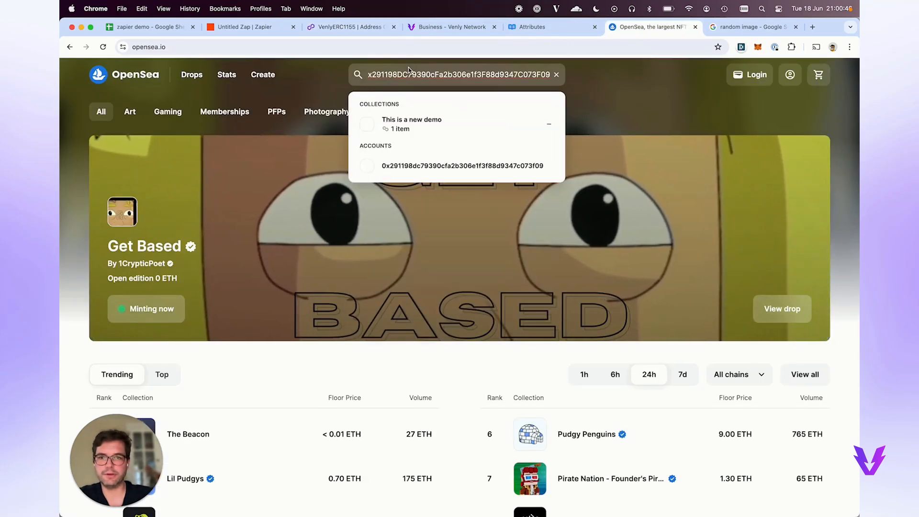
{"action": "left_click", "coordinate": [415, 120]}
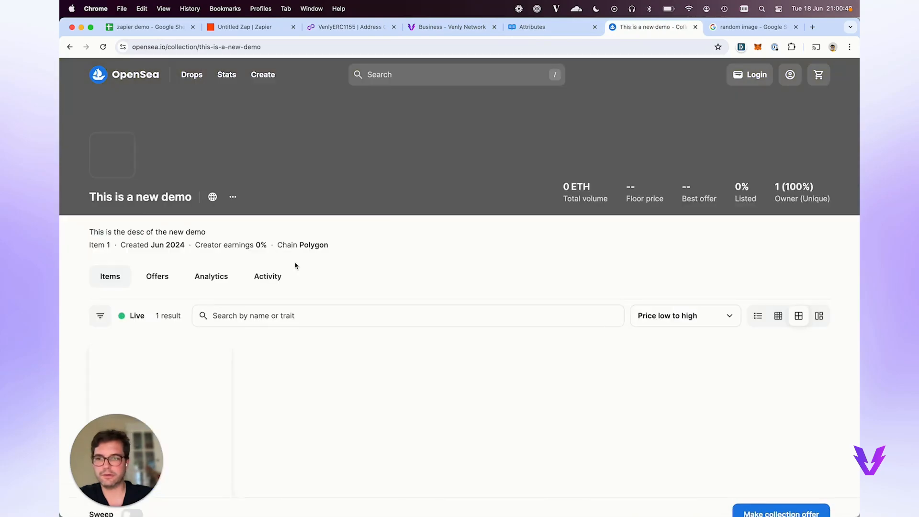
{"action": "scroll", "coordinate": [167, 319], "scroll_direction": "down", "scroll_amount": 4}
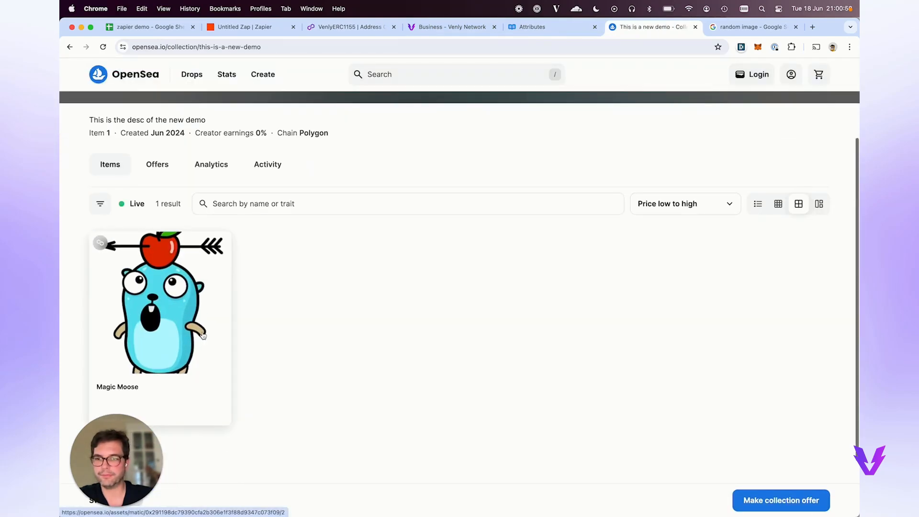
{"action": "scroll", "coordinate": [215, 360], "scroll_direction": "up", "scroll_amount": 2}
{"action": "scroll", "coordinate": [216, 361], "scroll_direction": "down", "scroll_amount": 2}
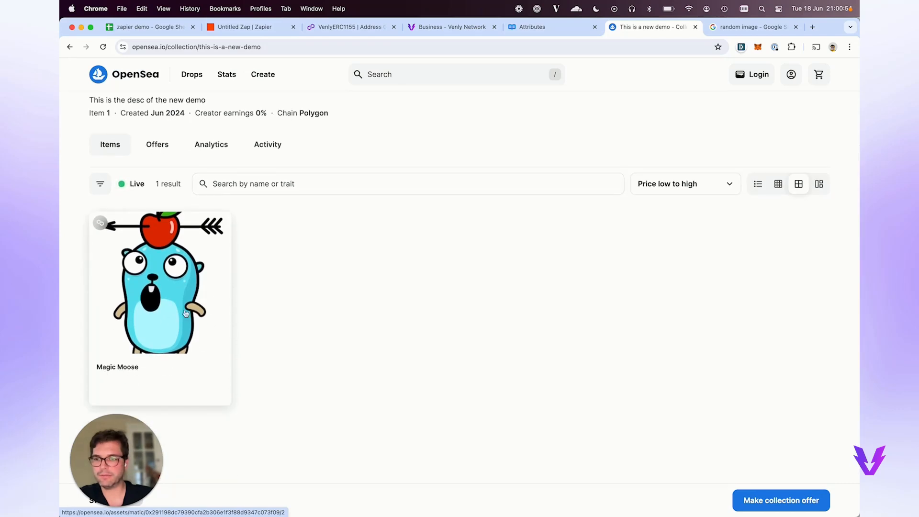
{"action": "scroll", "coordinate": [155, 293], "scroll_direction": "up", "scroll_amount": 1}
{"action": "left_click", "coordinate": [149, 27]}
{"action": "double_click", "coordinate": [155, 181]}
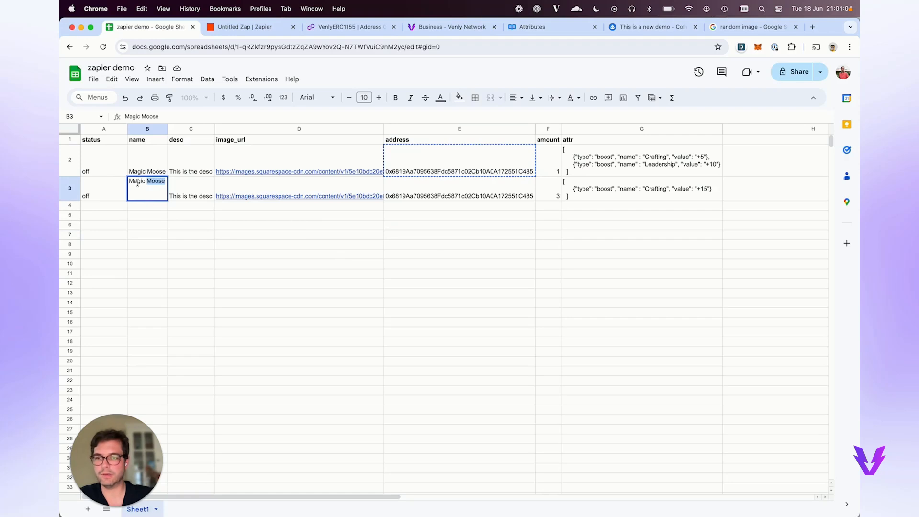
Rename cell B3 from Magic Moose to Flying Dog and publish the Zap.
{"action": "double_click", "coordinate": [138, 182]}
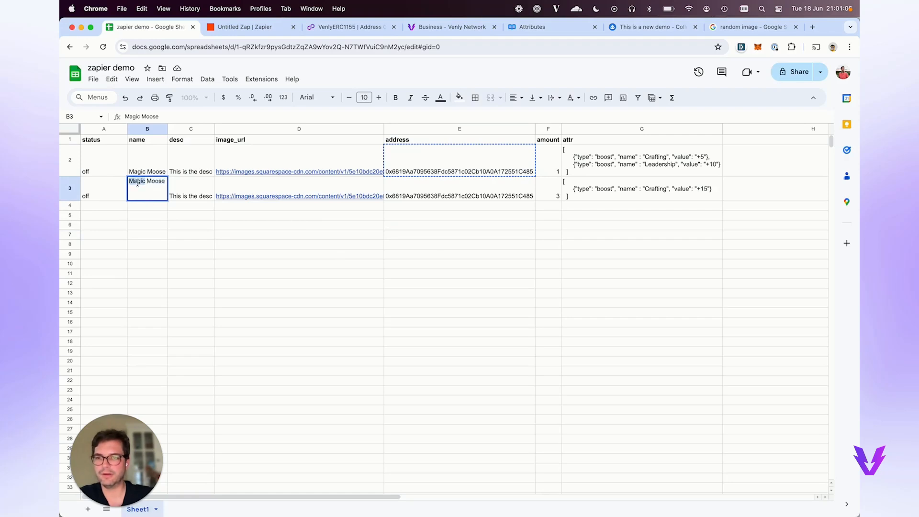
{"action": "left_click", "coordinate": [147, 207]}
{"action": "left_click", "coordinate": [141, 190]}
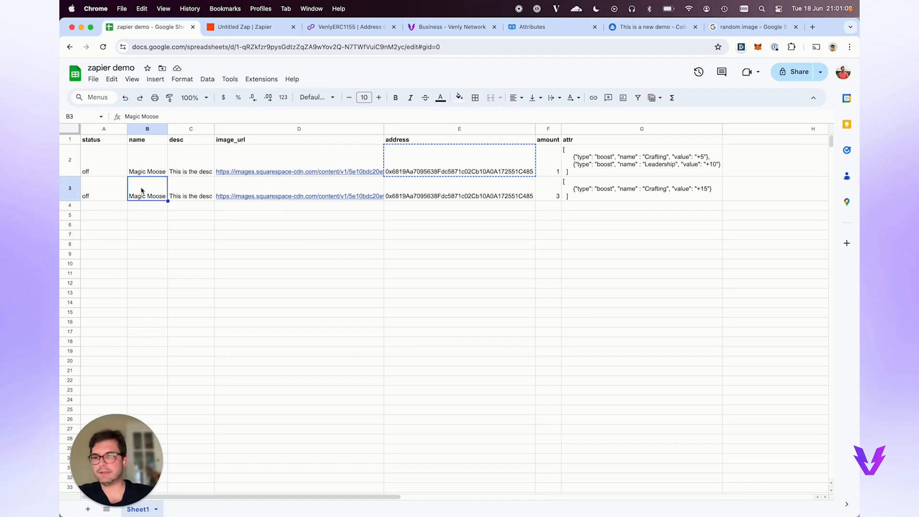
{"action": "double_click", "coordinate": [141, 191]}
{"action": "key", "text": "super+a"}
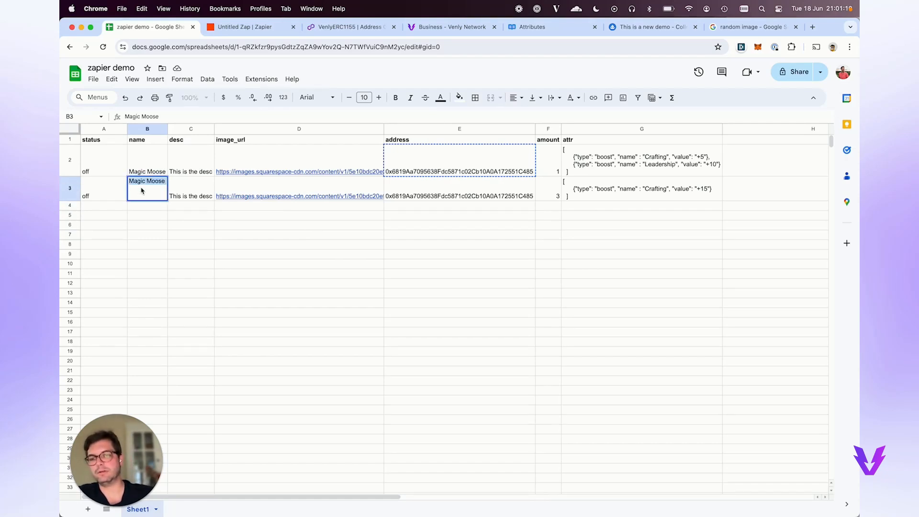
{"action": "type", "text": "Dear"}
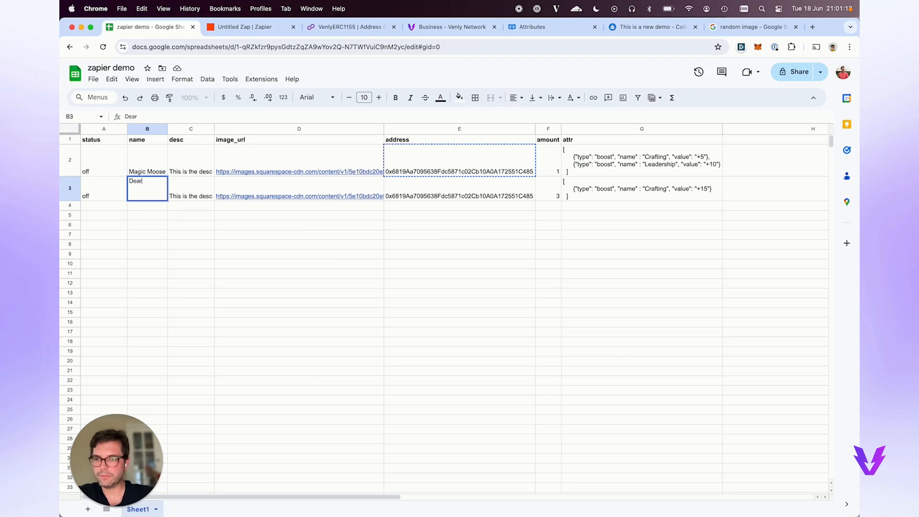
{"action": "key", "text": "BackSpace"}
{"action": "key", "text": "BackSpace"}
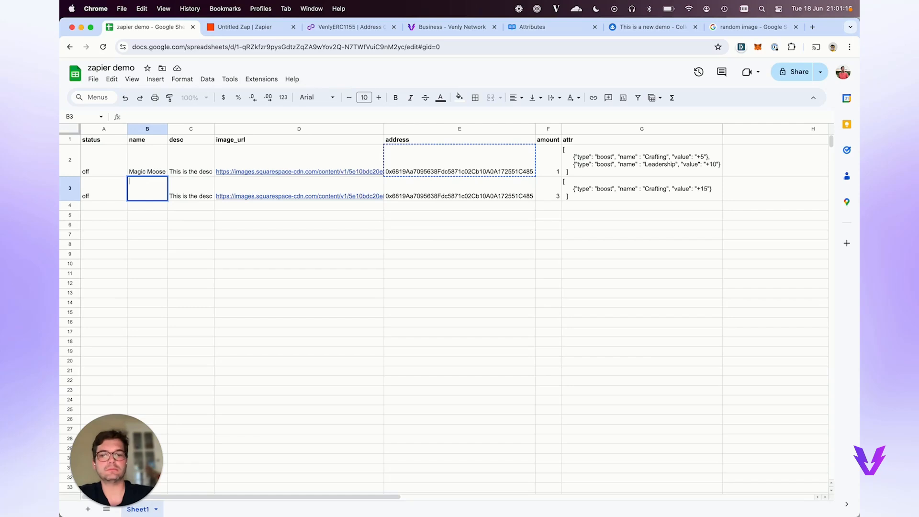
{"action": "type", "text": "Fluying"}
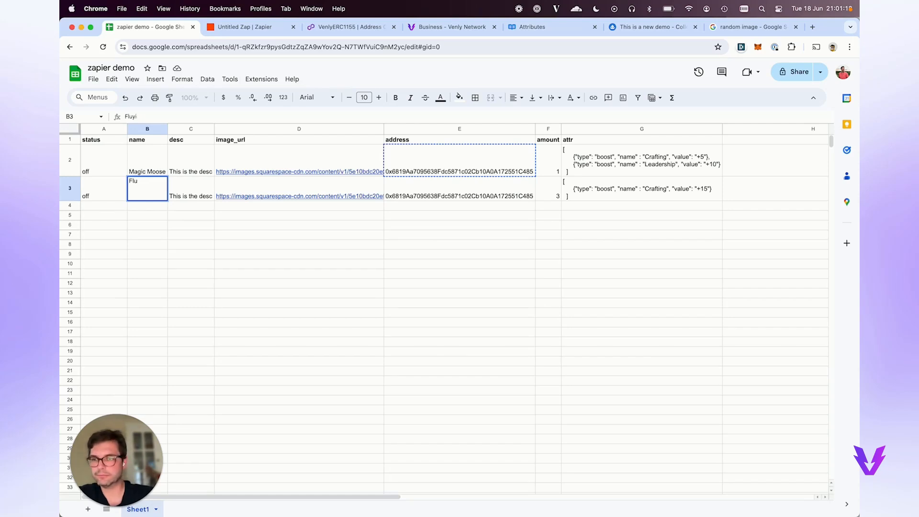
{"action": "type", "text": " D"}
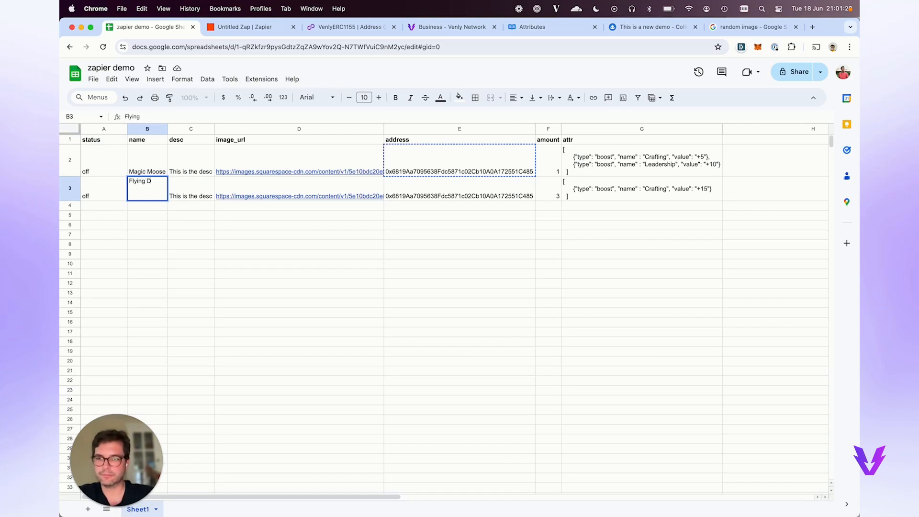
{"action": "type", "text": "og"}
{"action": "key", "text": "Return"}
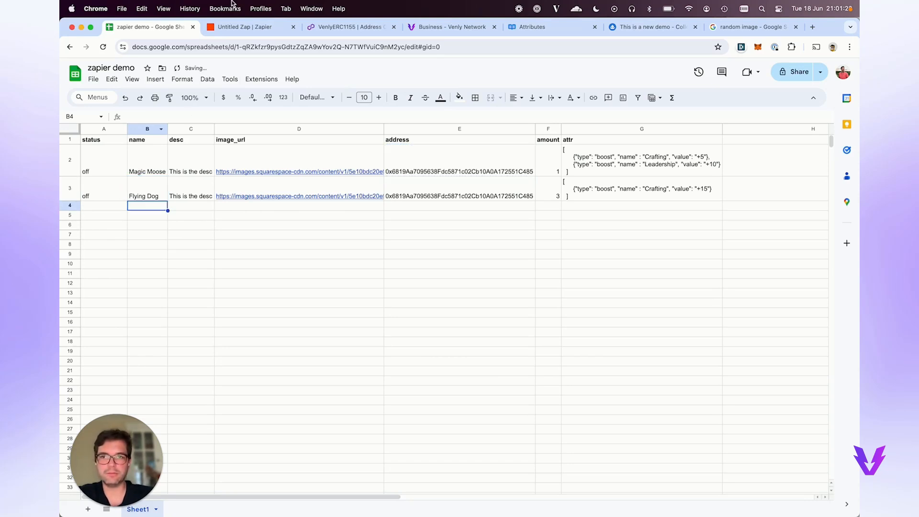
{"action": "left_click", "coordinate": [234, 27]}
{"action": "left_click", "coordinate": [576, 497]}
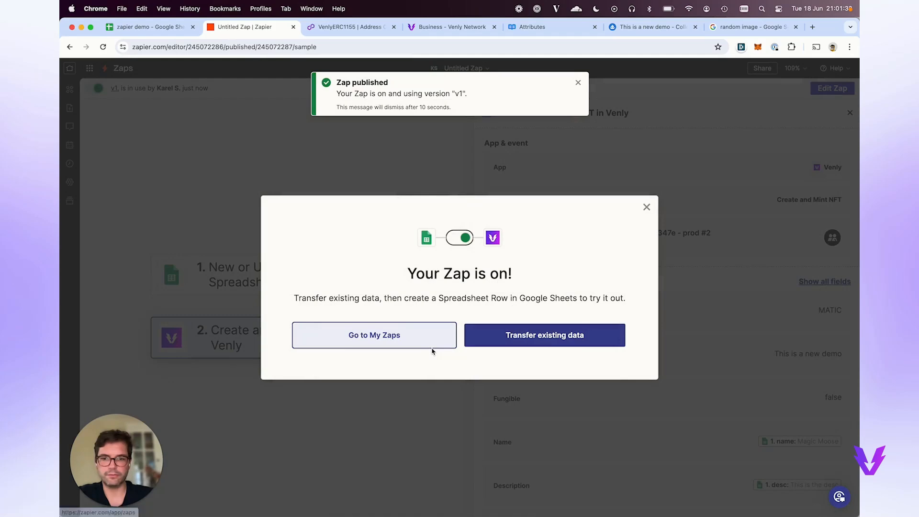
Dismiss the 'Your Zap is on' notice and open the Zap's empty run history.
{"action": "left_click", "coordinate": [647, 207]}
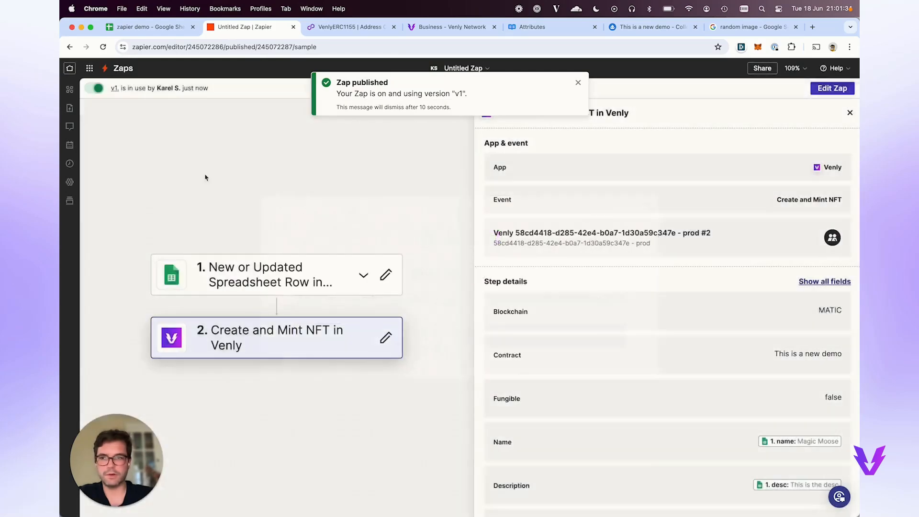
{"action": "left_click", "coordinate": [70, 165]}
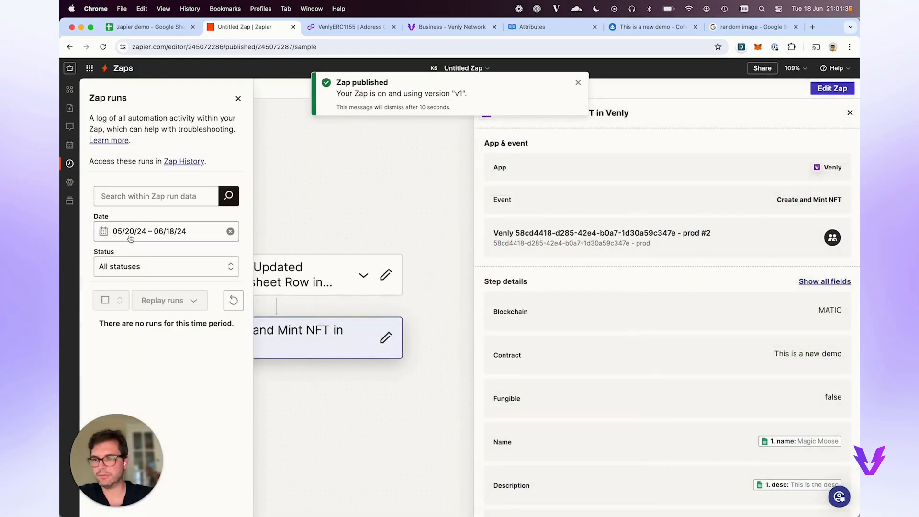
{"action": "left_click", "coordinate": [190, 160]}
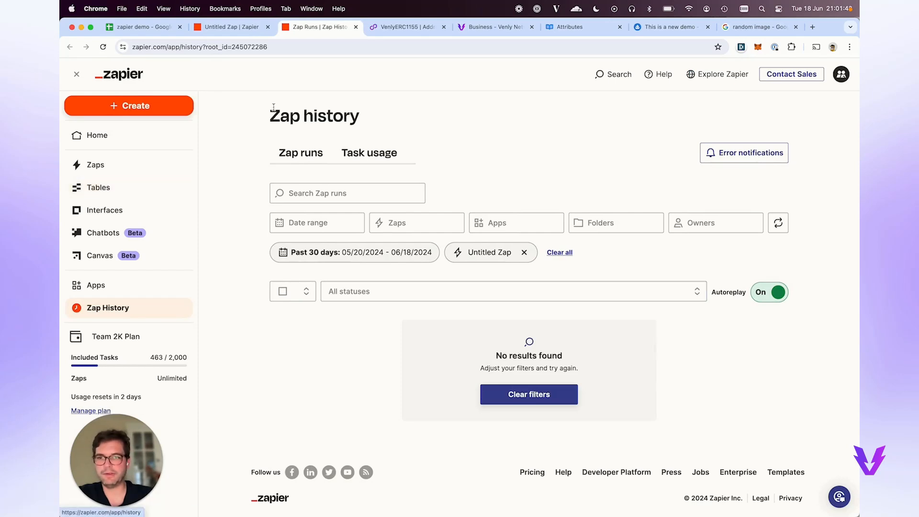
Review the Magic Moose and Flying Dog rows in the sheet and select Flying Dog's status cell.
{"action": "left_click", "coordinate": [156, 30]}
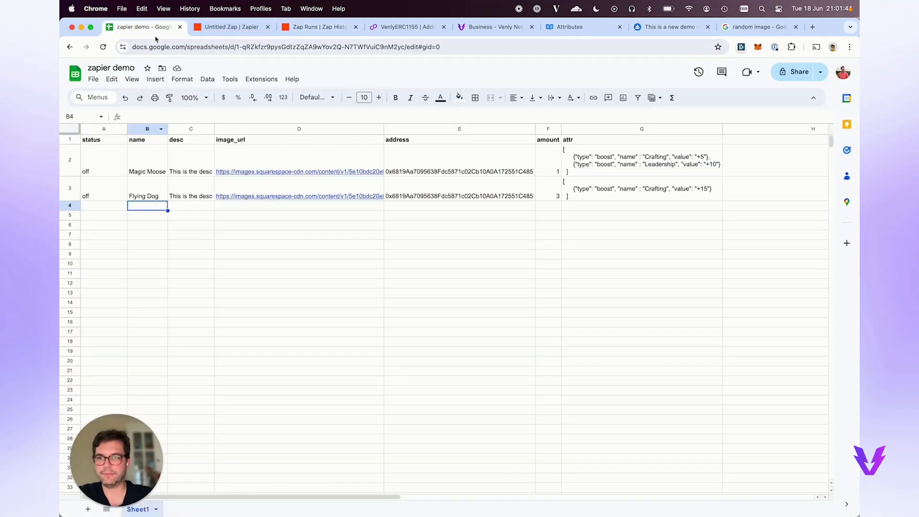
{"action": "left_click", "coordinate": [108, 195]}
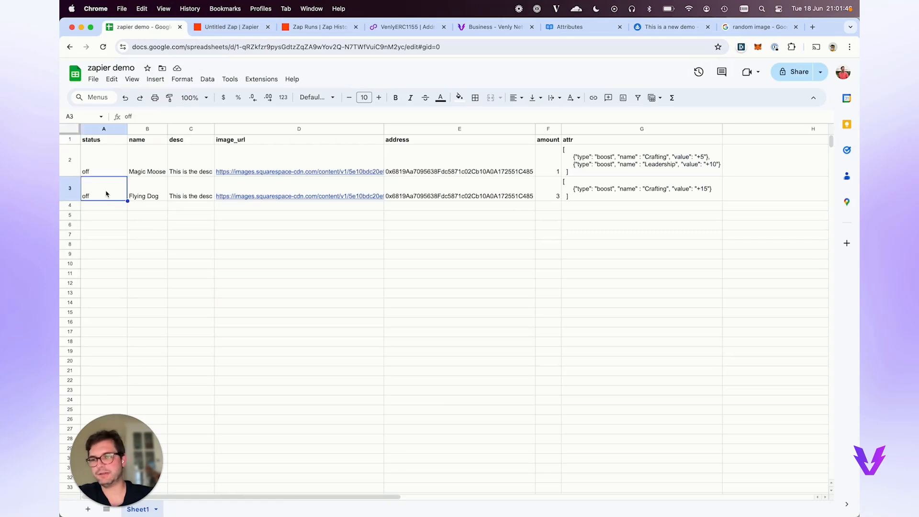
{"action": "left_click", "coordinate": [90, 140]}
{"action": "left_click", "coordinate": [97, 189]}
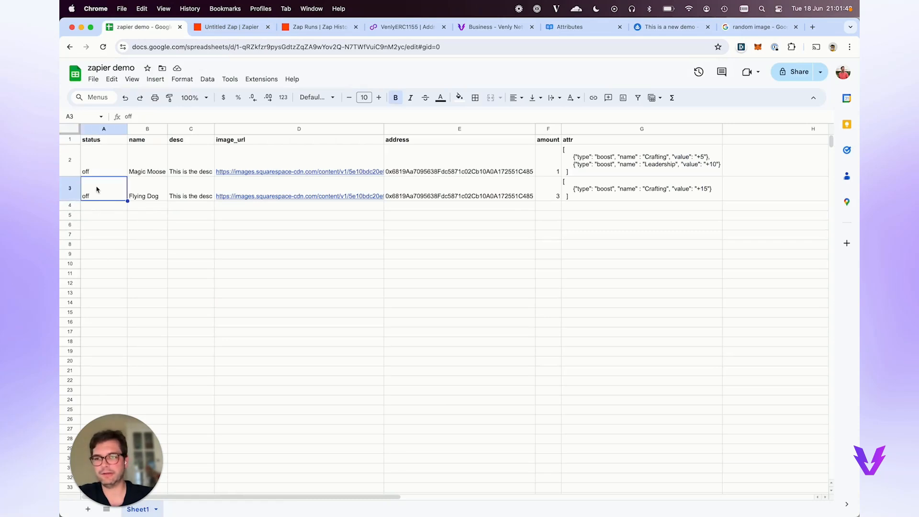
{"action": "left_click_drag", "start_coordinate": [137, 198], "coordinate": [602, 209]}
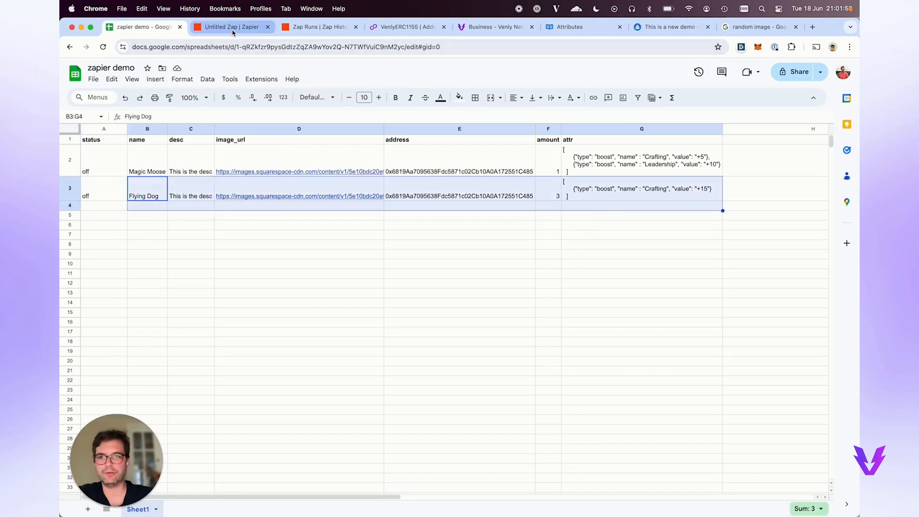
{"action": "left_click", "coordinate": [112, 209]}
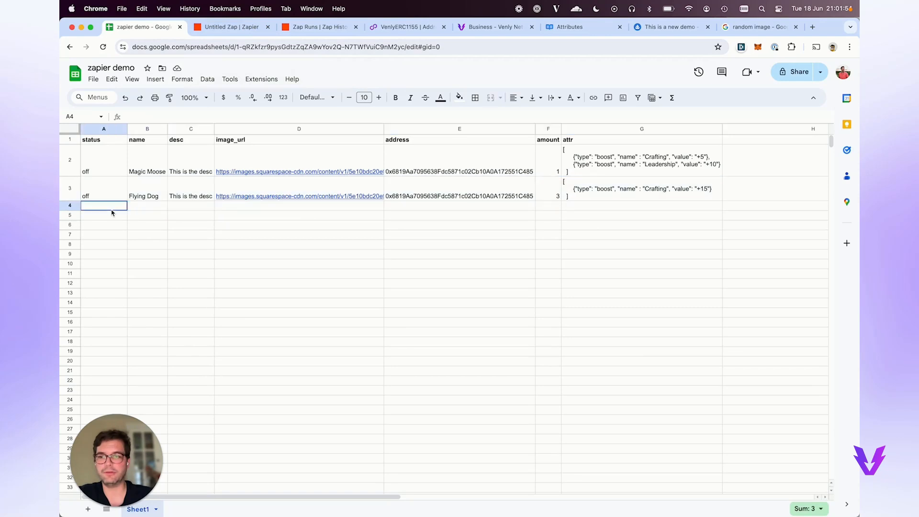
{"action": "left_click", "coordinate": [687, 429], "text": "shift"}
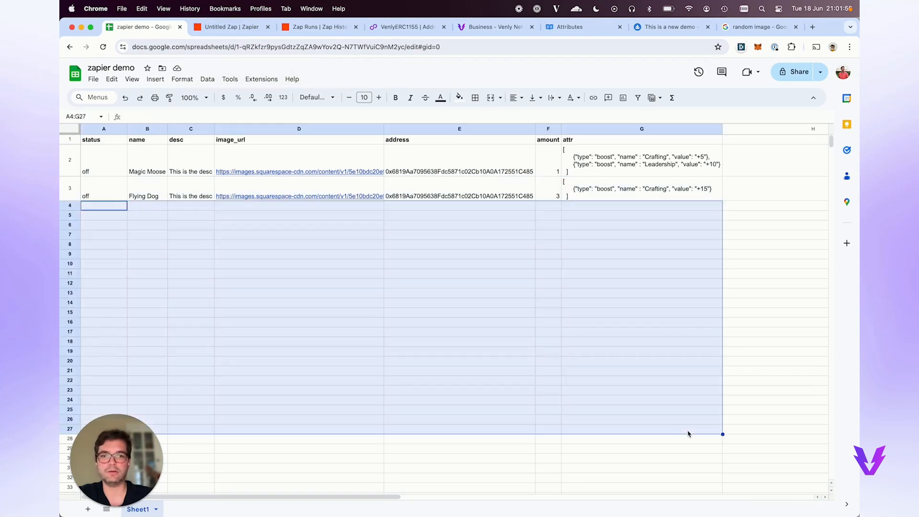
{"action": "left_click", "coordinate": [147, 332]}
{"action": "left_click", "coordinate": [240, 29]}
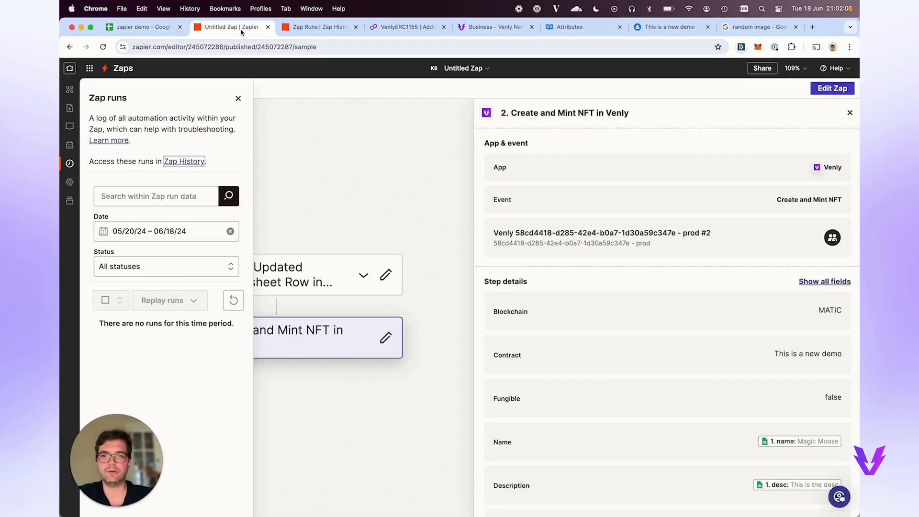
{"action": "left_click", "coordinate": [138, 27]}
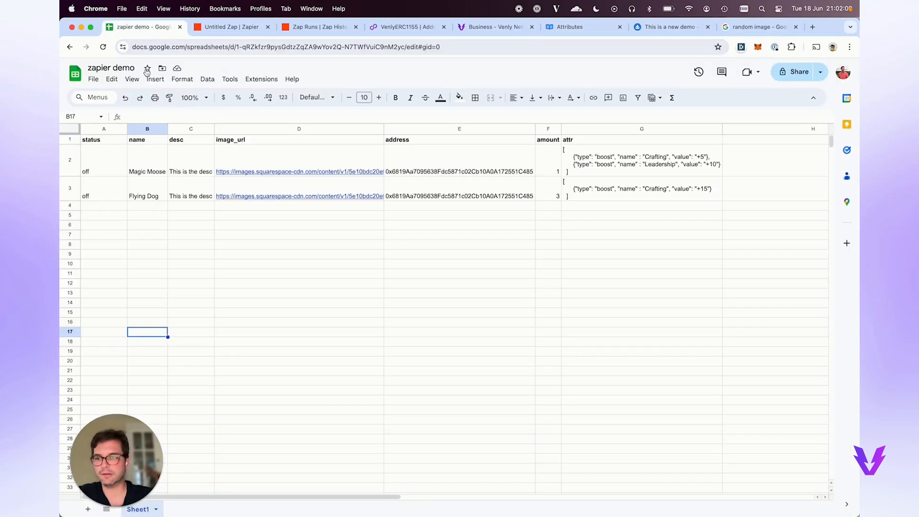
{"action": "left_click", "coordinate": [113, 196]}
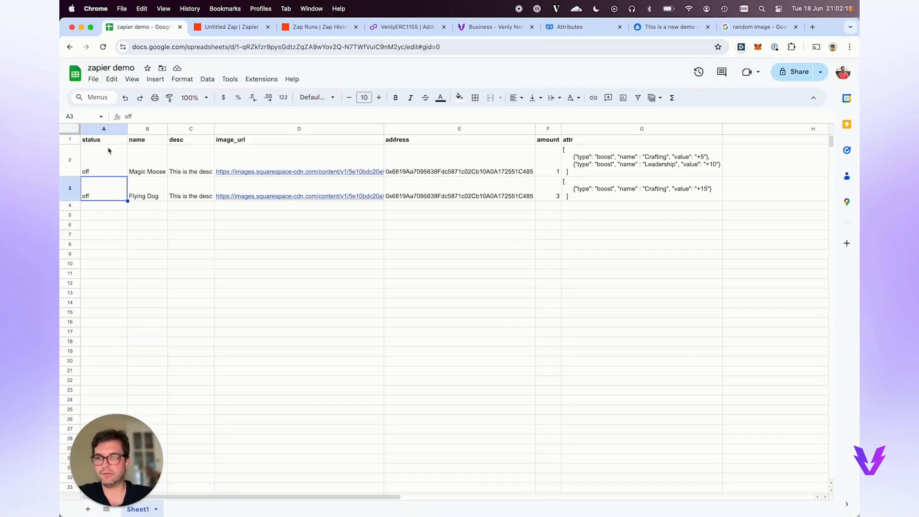
Set Flying Dog's status to go and check the Zap history for new runs.
{"action": "type", "text": "go"}
{"action": "key", "text": "Return"}
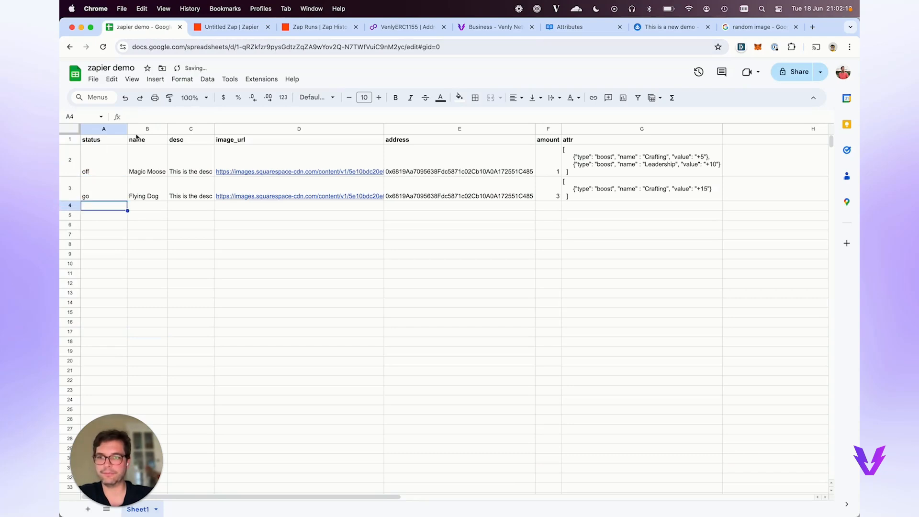
{"action": "left_click", "coordinate": [228, 27]}
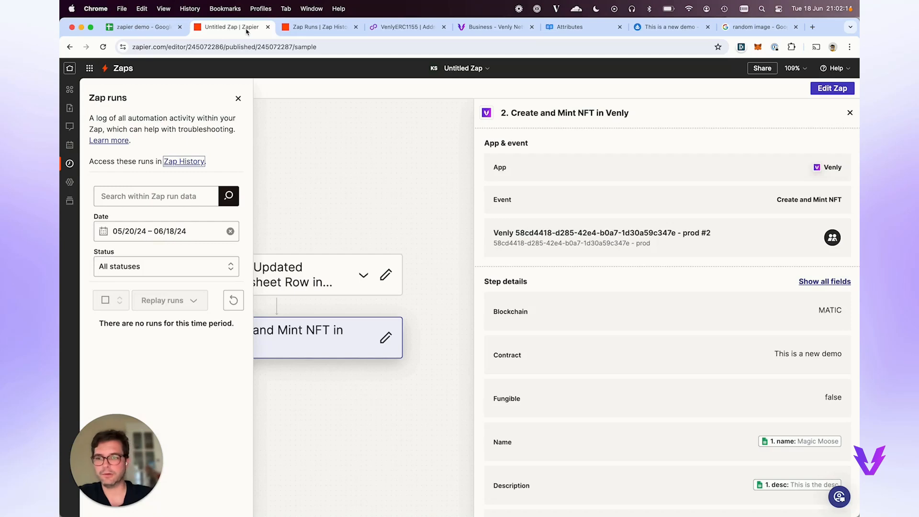
{"action": "left_click", "coordinate": [303, 30]}
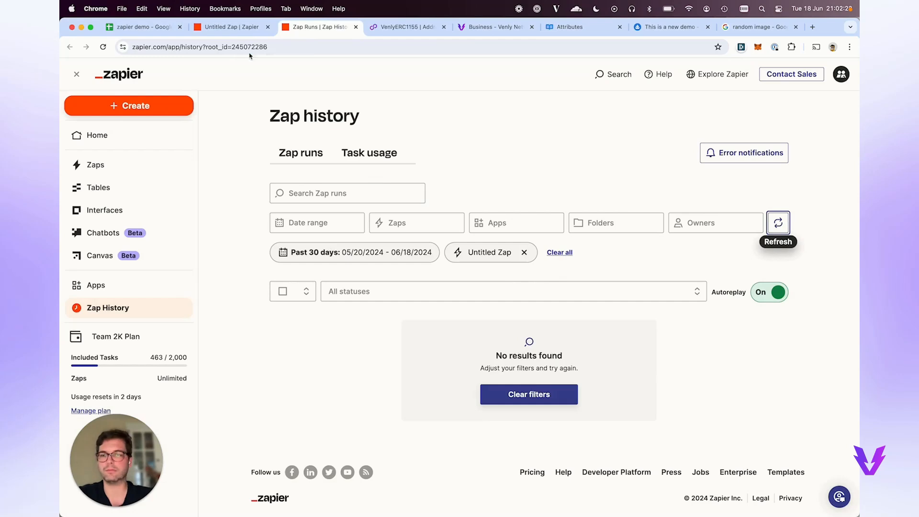
Reload the Zap runs log and history, still finding no runs, then go to the Zaps list.
{"action": "left_click", "coordinate": [233, 28]}
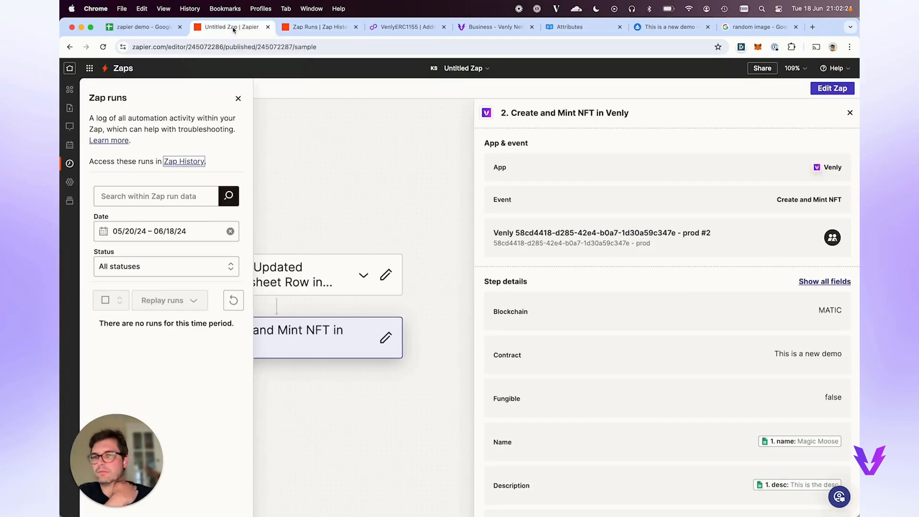
{"action": "left_click", "coordinate": [232, 298]}
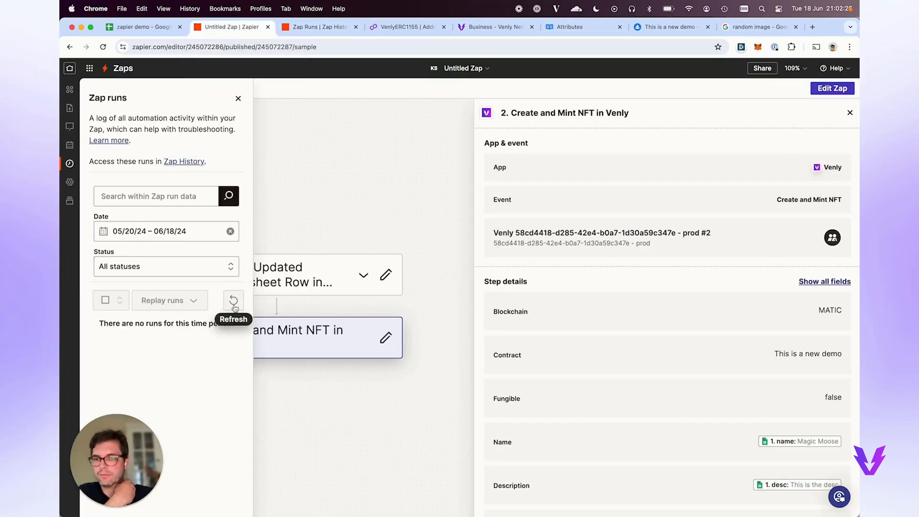
{"action": "left_click", "coordinate": [240, 309]}
{"action": "left_click", "coordinate": [302, 29]}
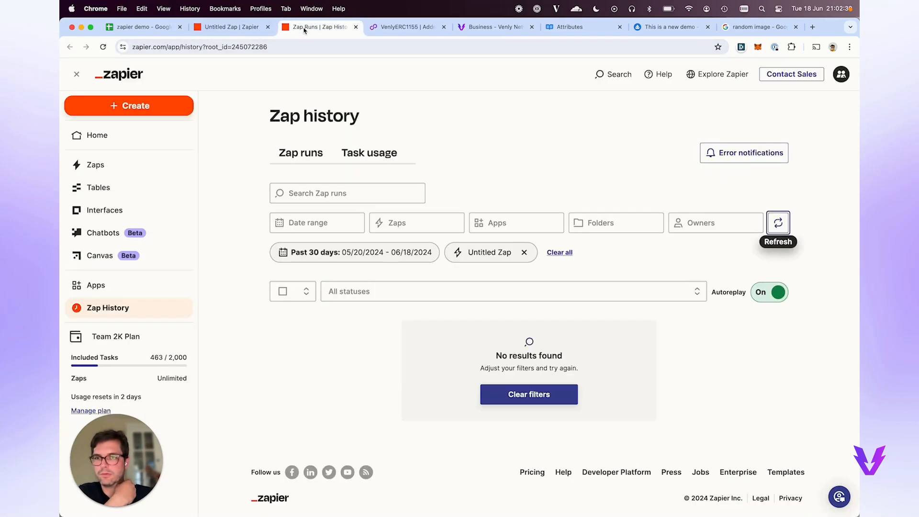
{"action": "left_click", "coordinate": [133, 161]}
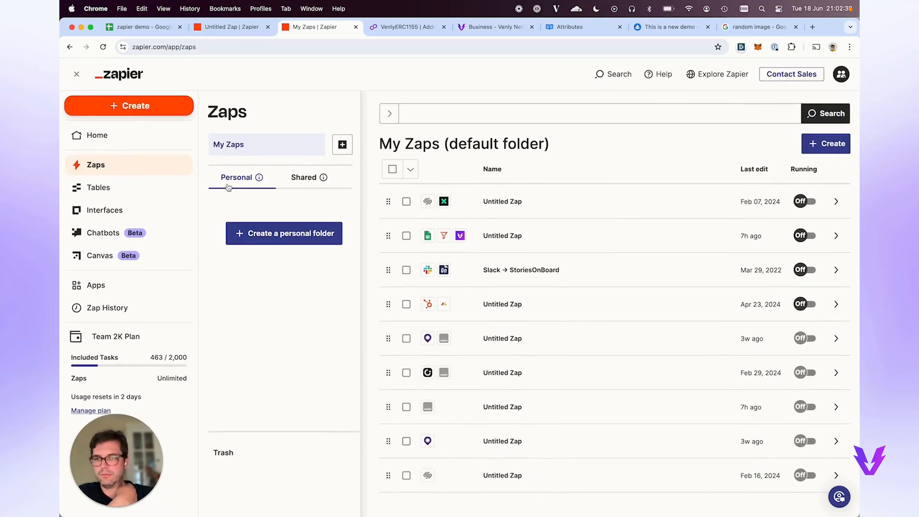
Confirm My new demo's run history is empty from the Zaps list, then select row 3's status cell.
{"action": "left_click", "coordinate": [232, 27]}
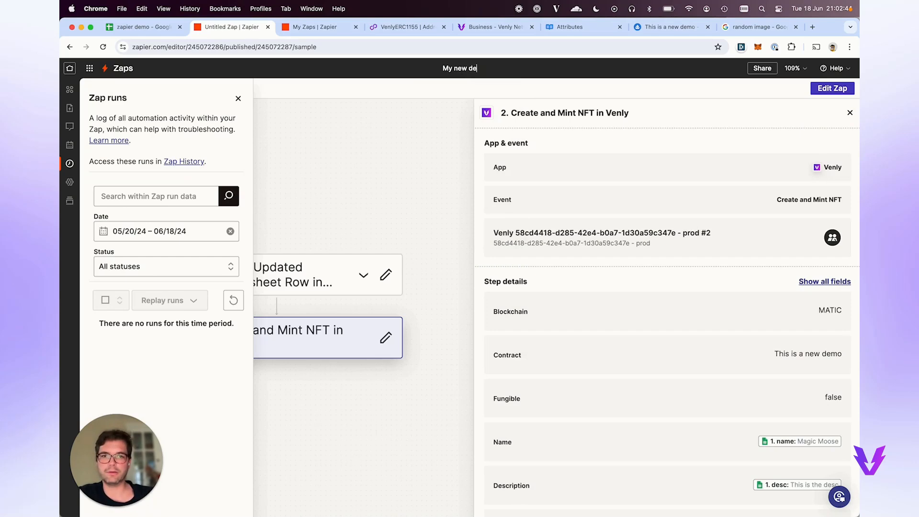
{"action": "left_click", "coordinate": [329, 27]}
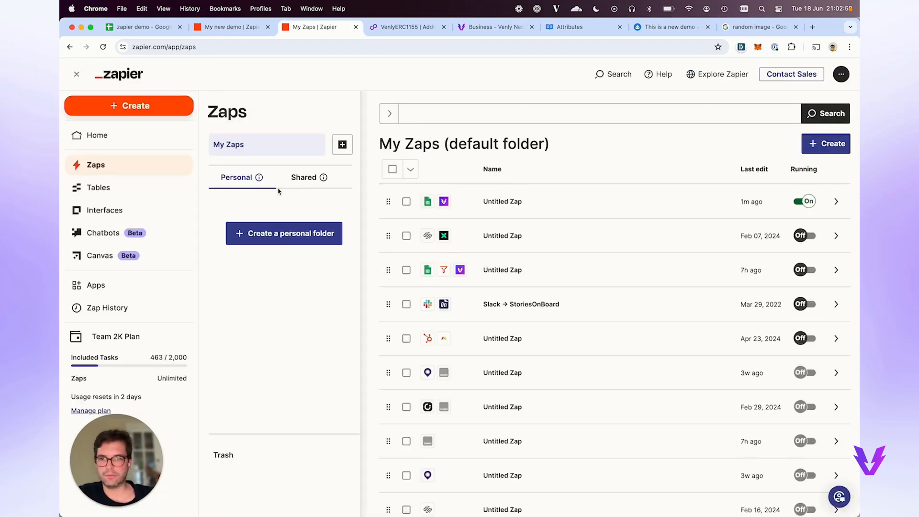
{"action": "left_click", "coordinate": [302, 178]}
{"action": "left_click", "coordinate": [231, 184]}
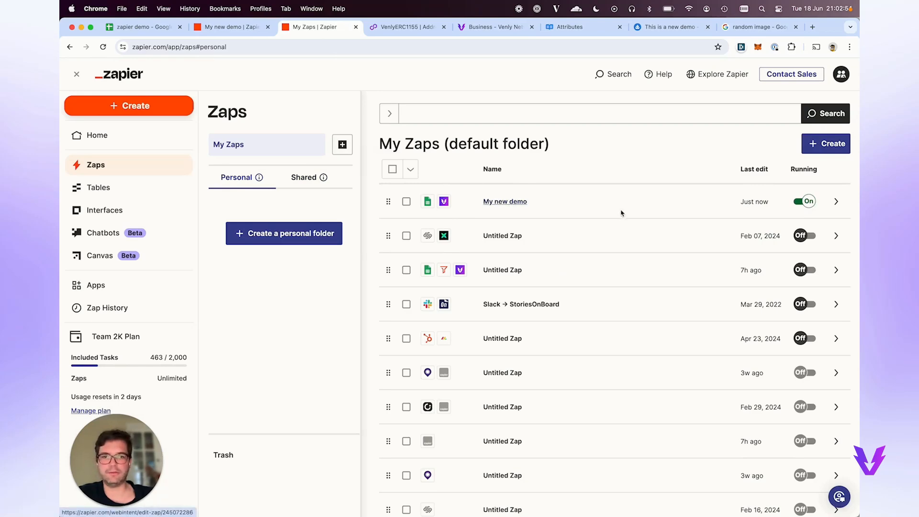
{"action": "left_click", "coordinate": [836, 201]}
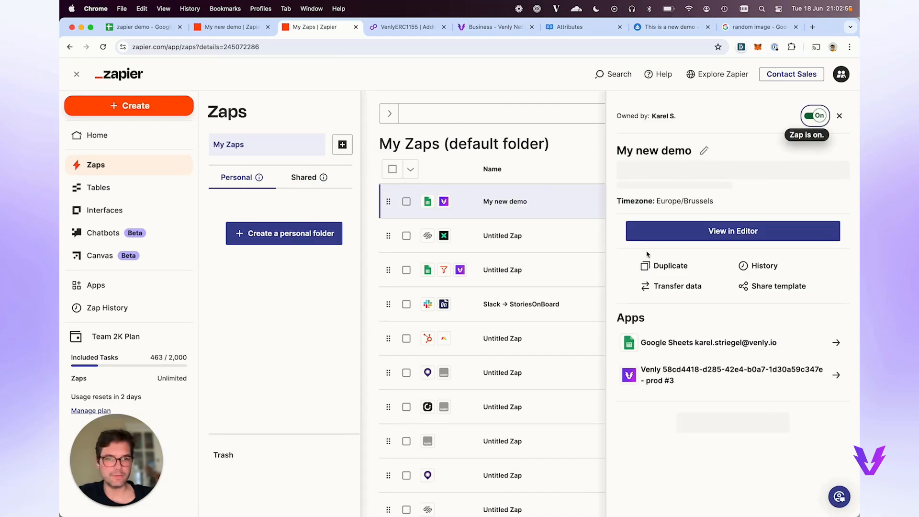
{"action": "left_click", "coordinate": [756, 267]}
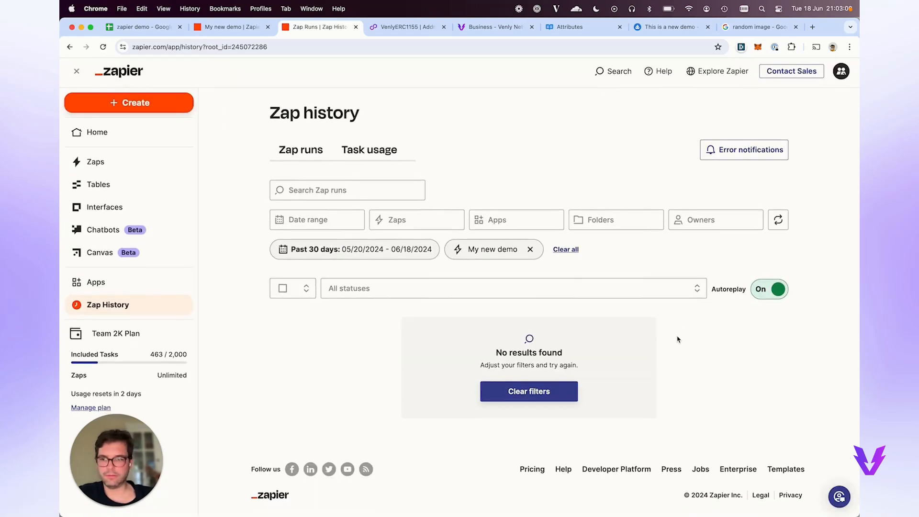
{"action": "left_click", "coordinate": [149, 27]}
{"action": "left_click", "coordinate": [118, 187]}
Change row 3's status to testing and reload the Zap history.
{"action": "type", "text": "testing"}
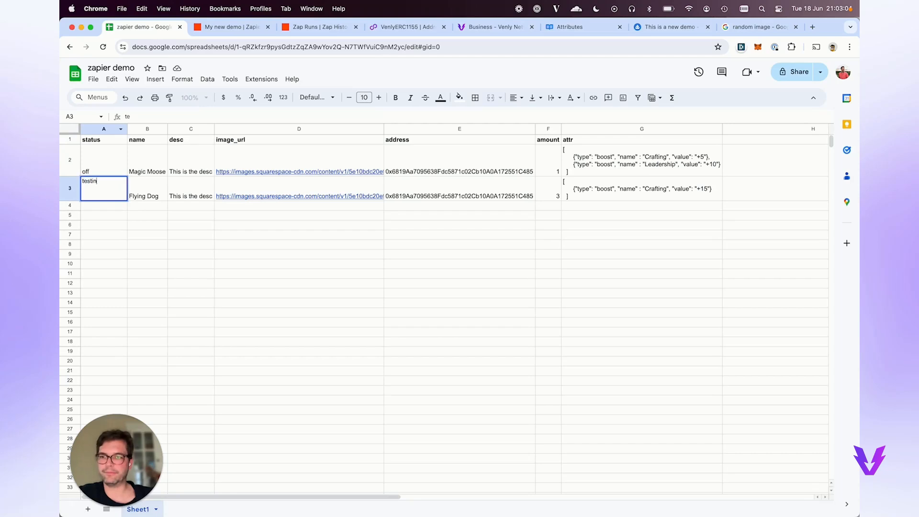
{"action": "key", "text": "Return"}
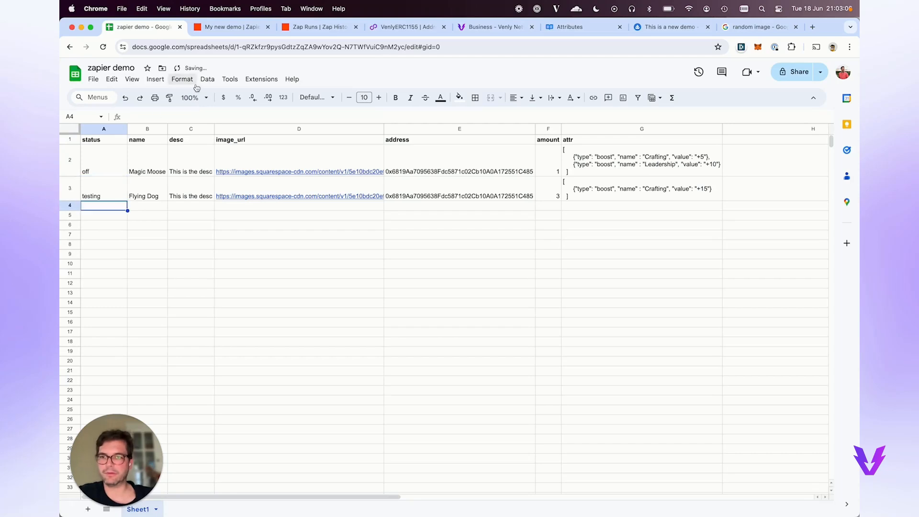
{"action": "left_click", "coordinate": [234, 29]}
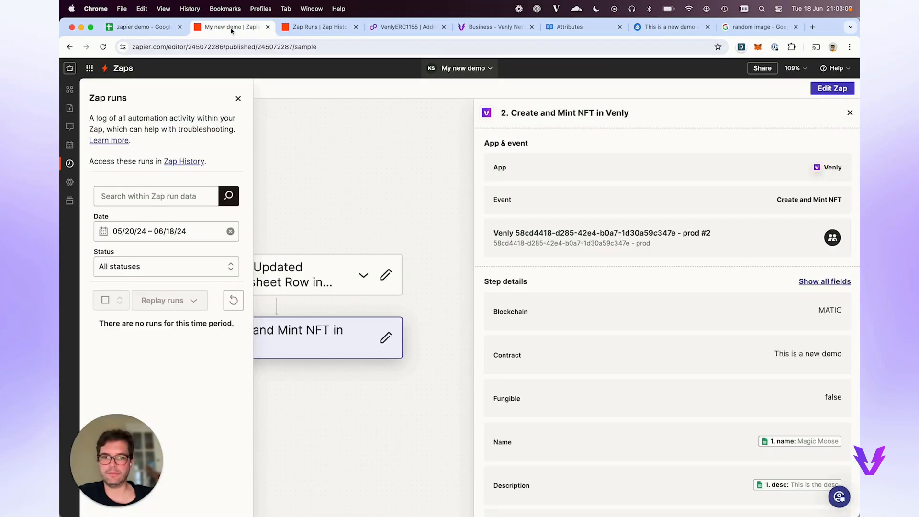
{"action": "left_click", "coordinate": [318, 29]}
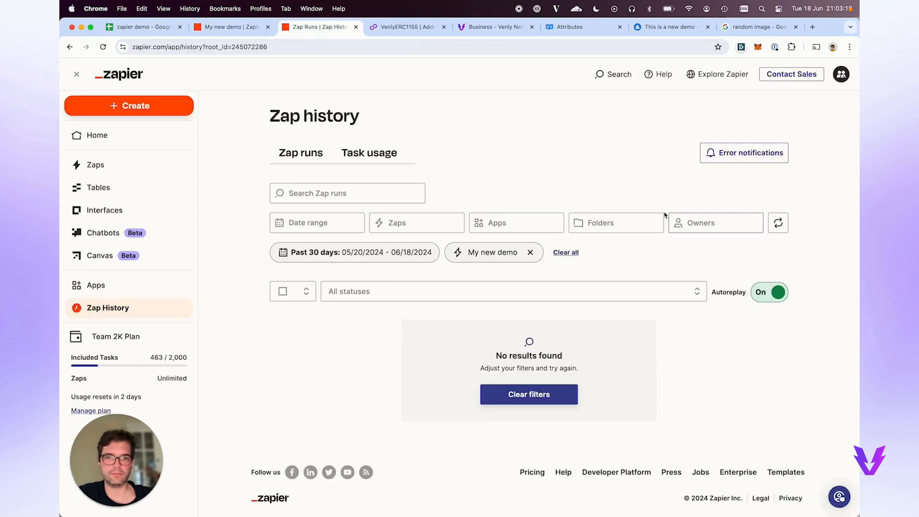
{"action": "left_click", "coordinate": [779, 224]}
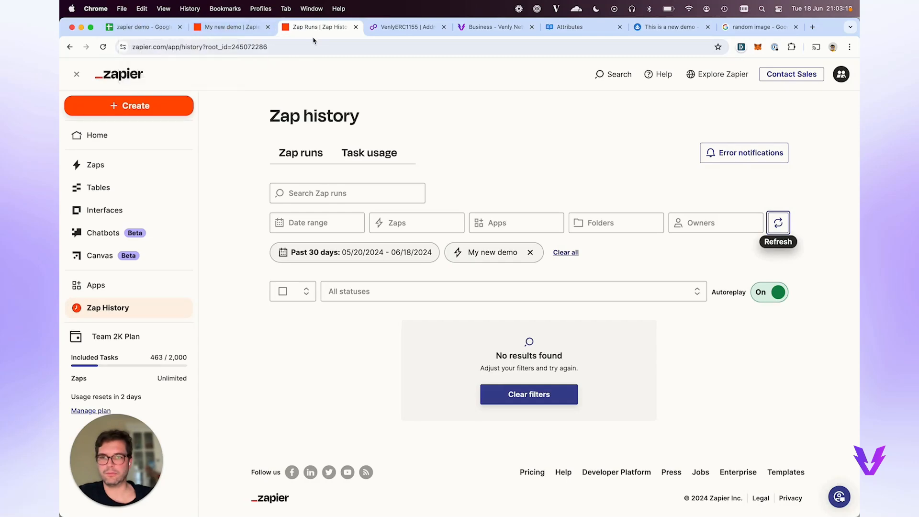
Reload the My new demo runs log twice and recheck the history; still no runs.
{"action": "left_click", "coordinate": [248, 29]}
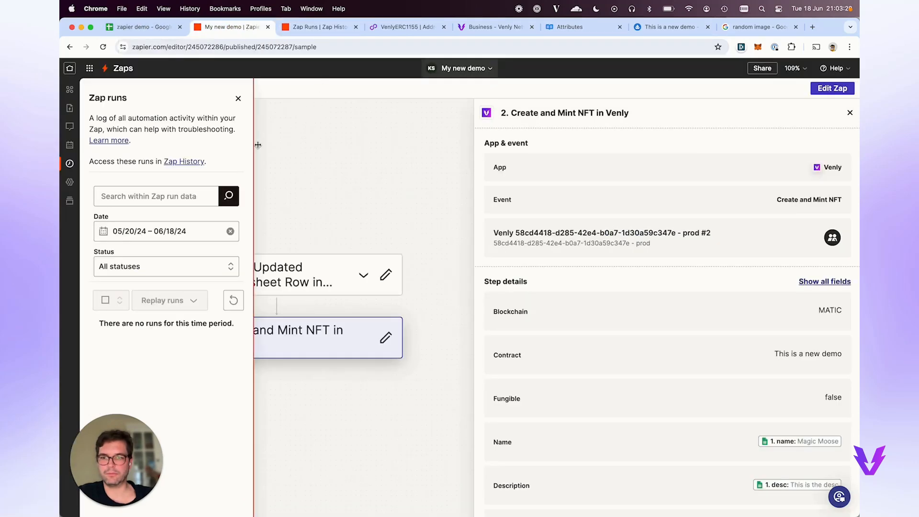
{"action": "left_click", "coordinate": [233, 300]}
{"action": "left_click", "coordinate": [234, 300]}
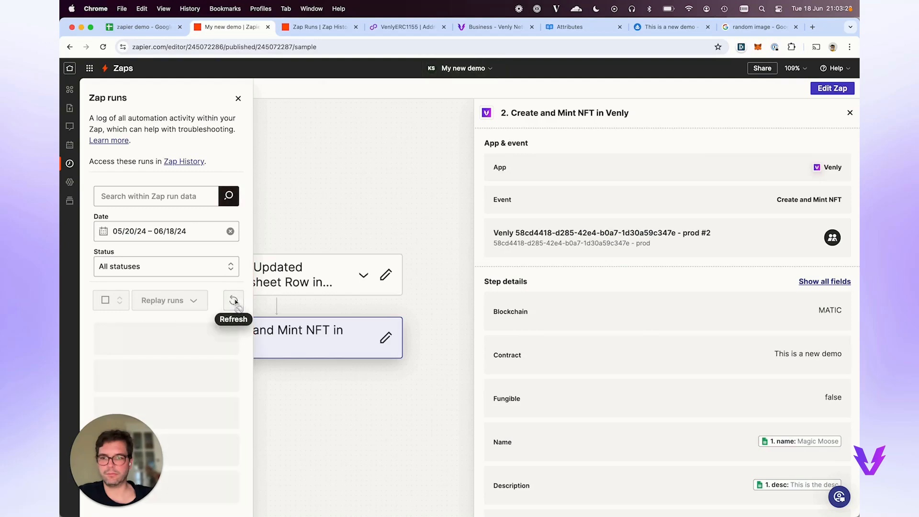
{"action": "scroll", "coordinate": [358, 193], "scroll_direction": "left", "scroll_amount": 2}
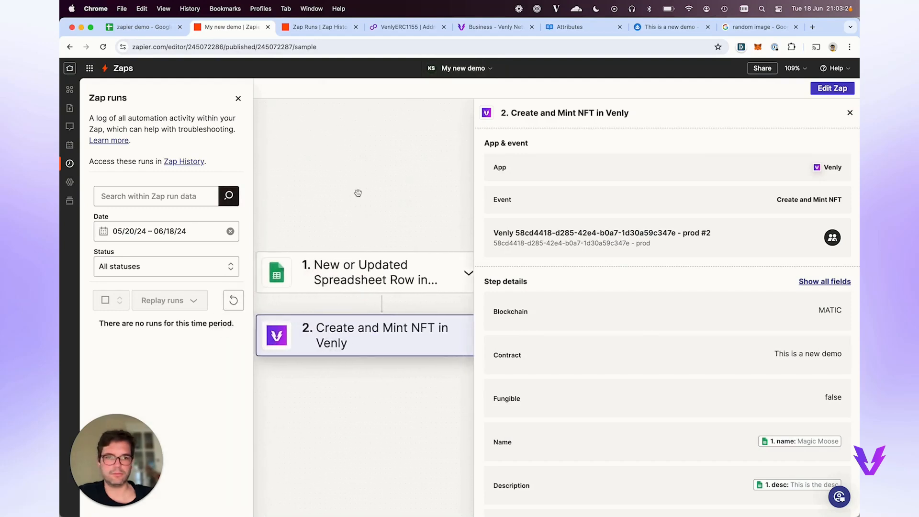
{"action": "scroll", "coordinate": [358, 193], "scroll_direction": "left", "scroll_amount": 2}
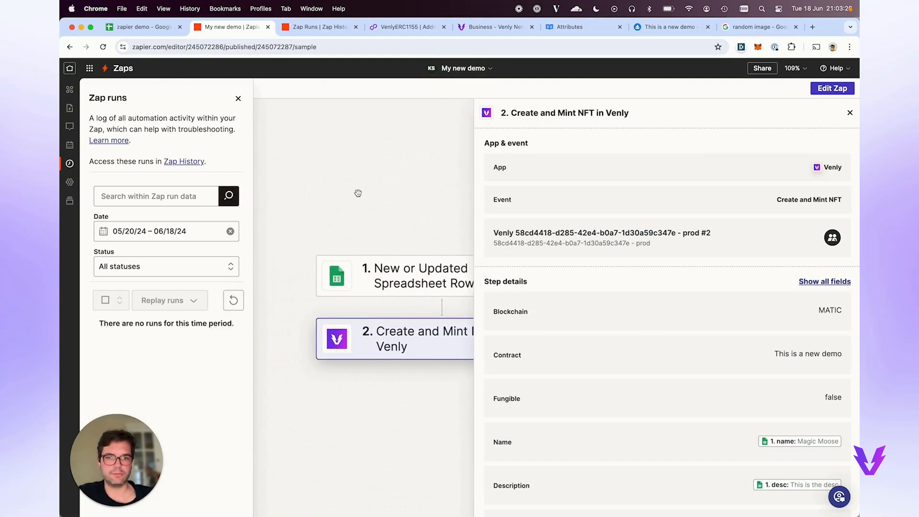
{"action": "left_click", "coordinate": [316, 26]}
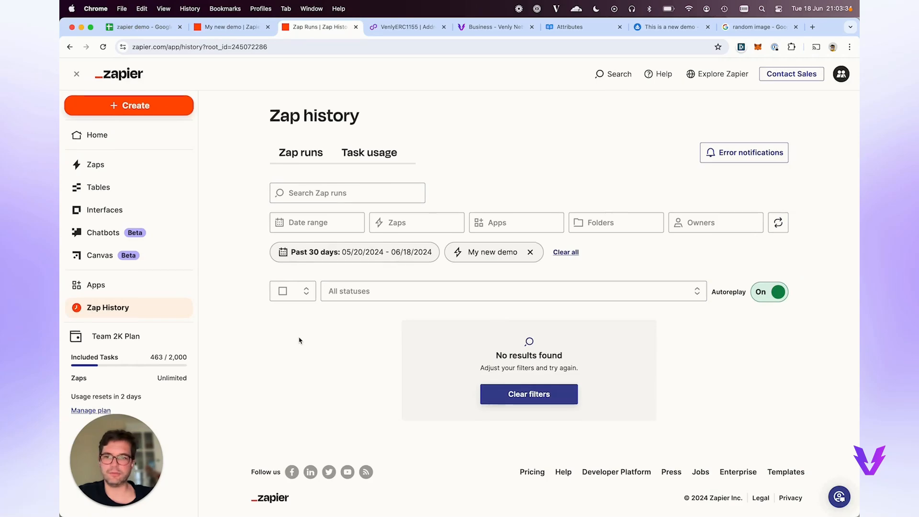
Copy the Flying Dog row A3:G3 into row 4 so two rows have status testing.
{"action": "left_click", "coordinate": [152, 29]}
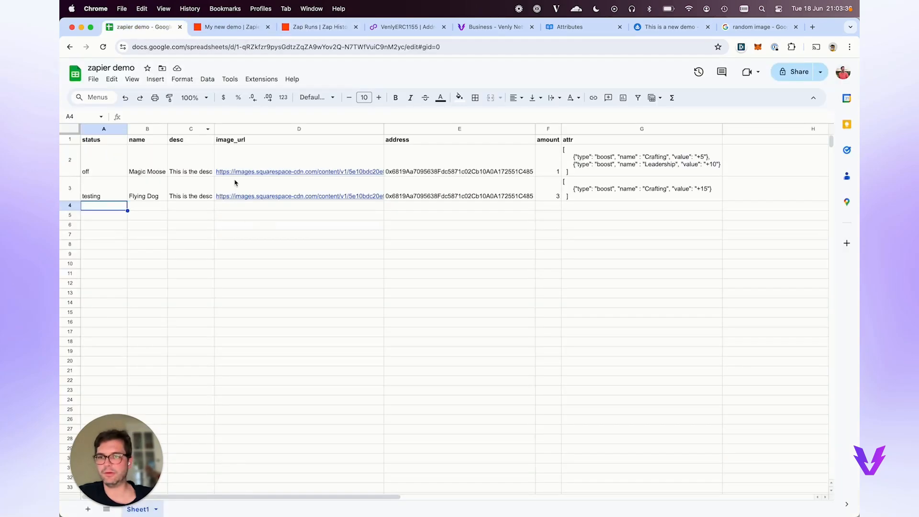
{"action": "left_click", "coordinate": [94, 191]}
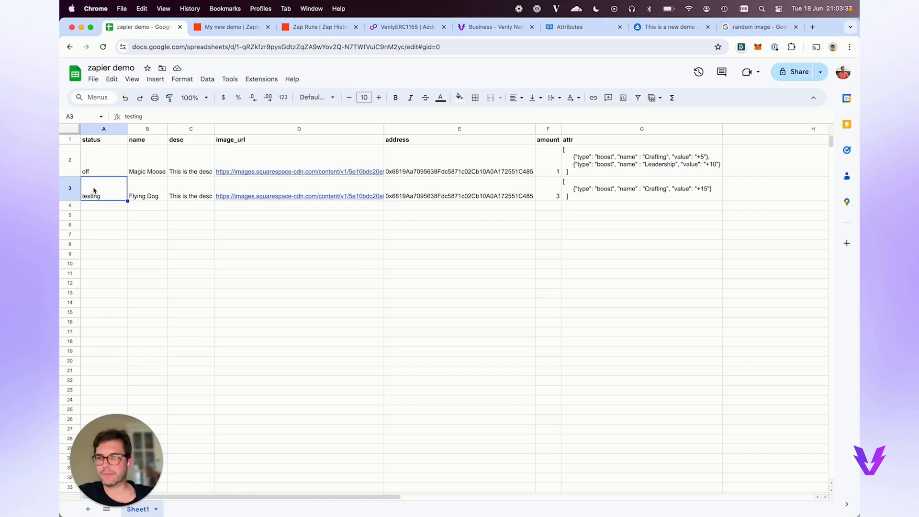
{"action": "left_click", "coordinate": [148, 198]}
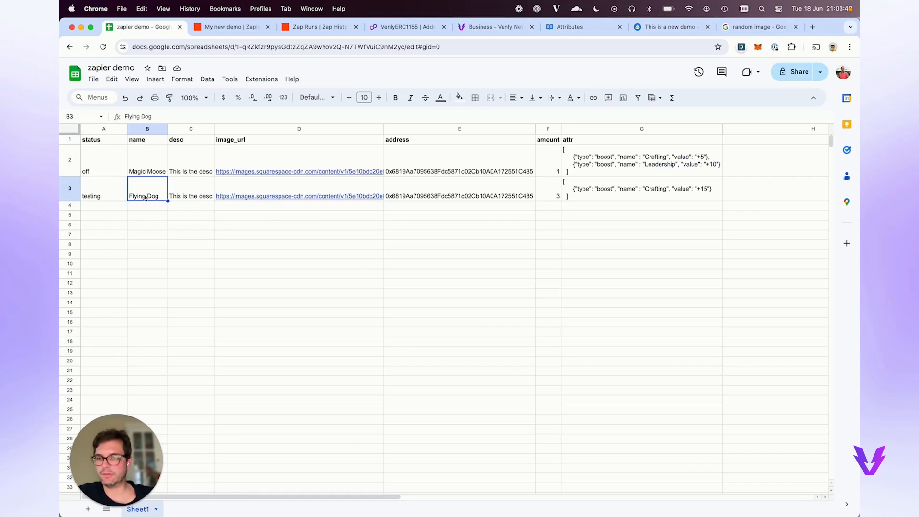
{"action": "left_click", "coordinate": [113, 196]}
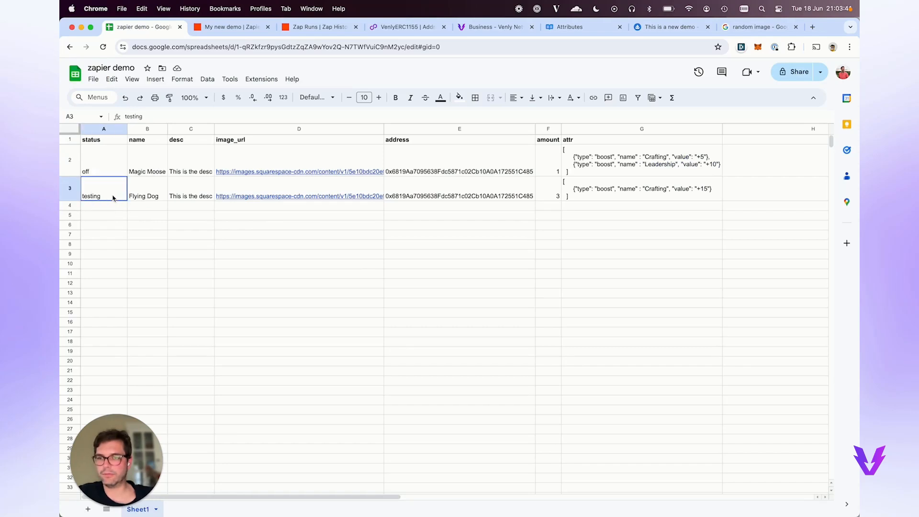
{"action": "left_click", "coordinate": [614, 194], "text": "shift"}
{"action": "key", "text": "cmd+c"}
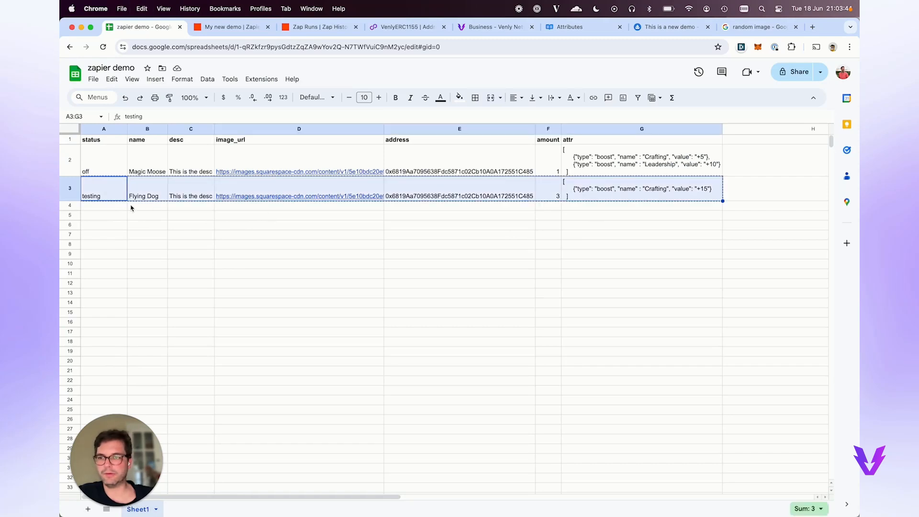
{"action": "left_click", "coordinate": [119, 208]}
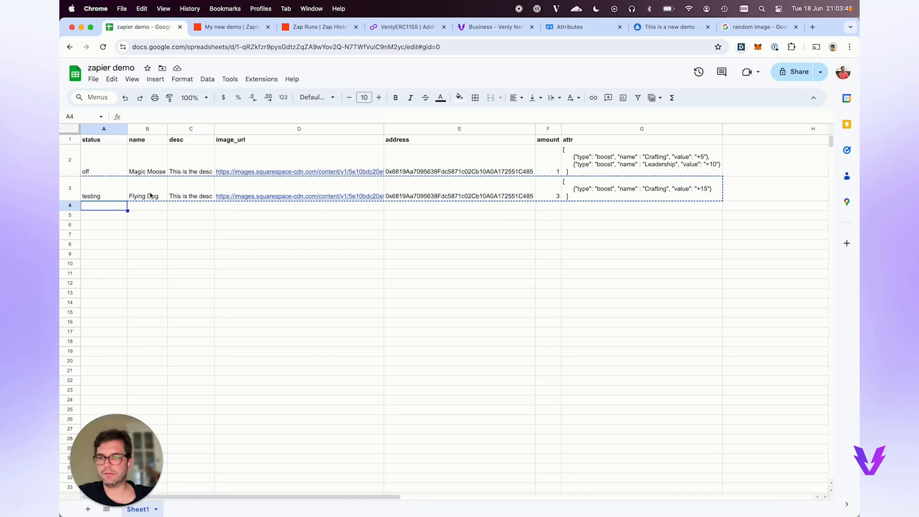
{"action": "key", "text": "cmd+v"}
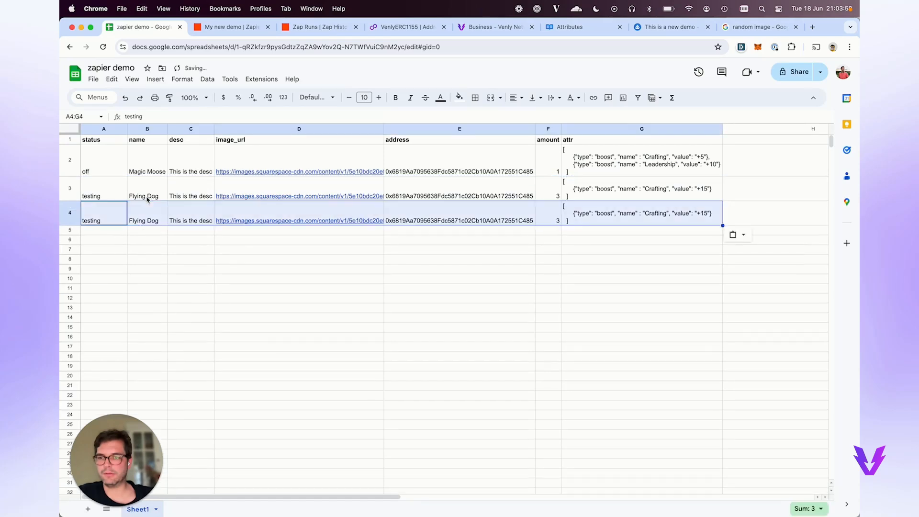
Reload the My new demo runs log twice and check the Zap history; no runs listed.
{"action": "left_click", "coordinate": [216, 28]}
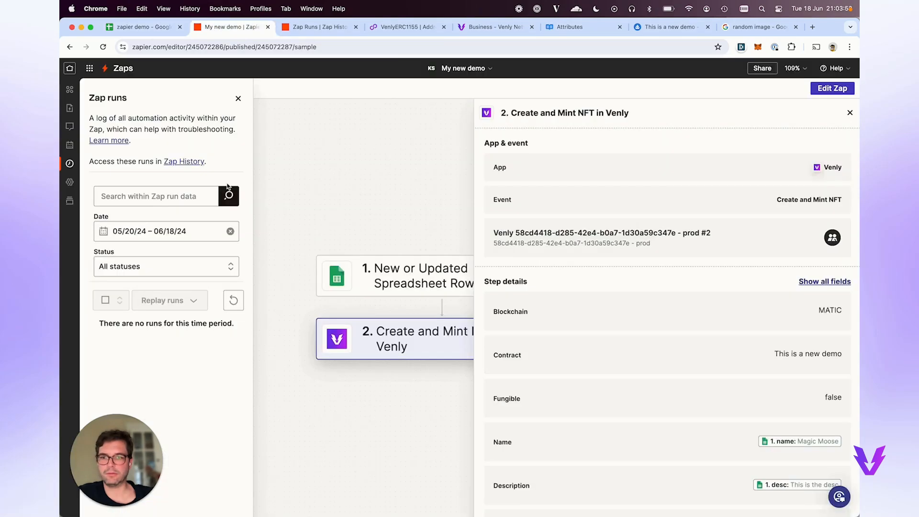
{"action": "left_click", "coordinate": [235, 299]}
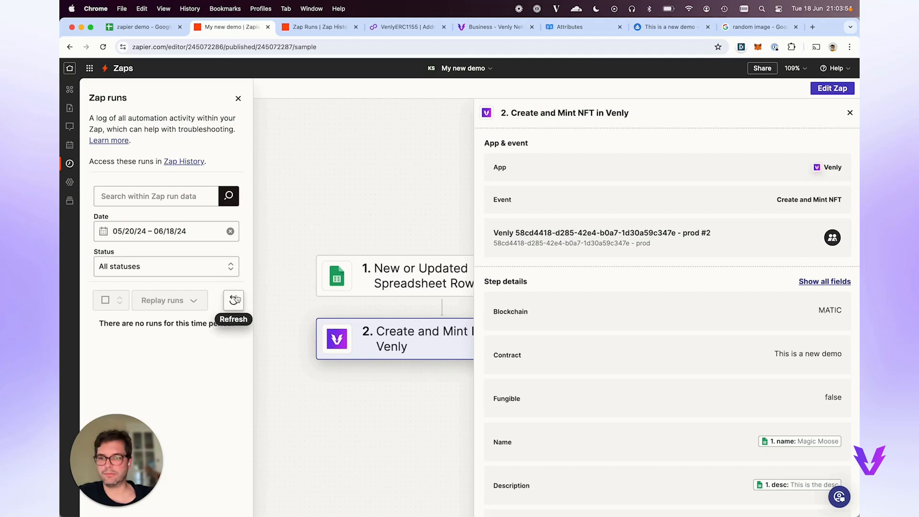
{"action": "left_click", "coordinate": [234, 300]}
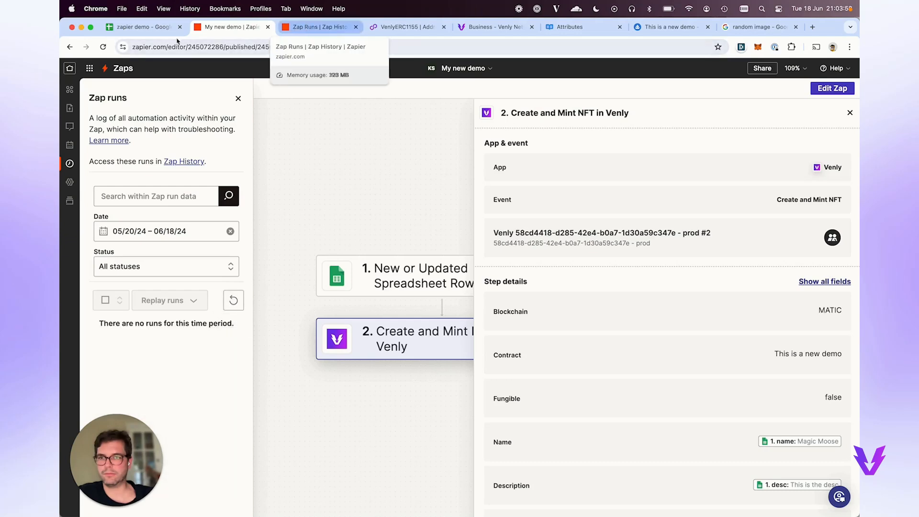
{"action": "left_click", "coordinate": [141, 27]}
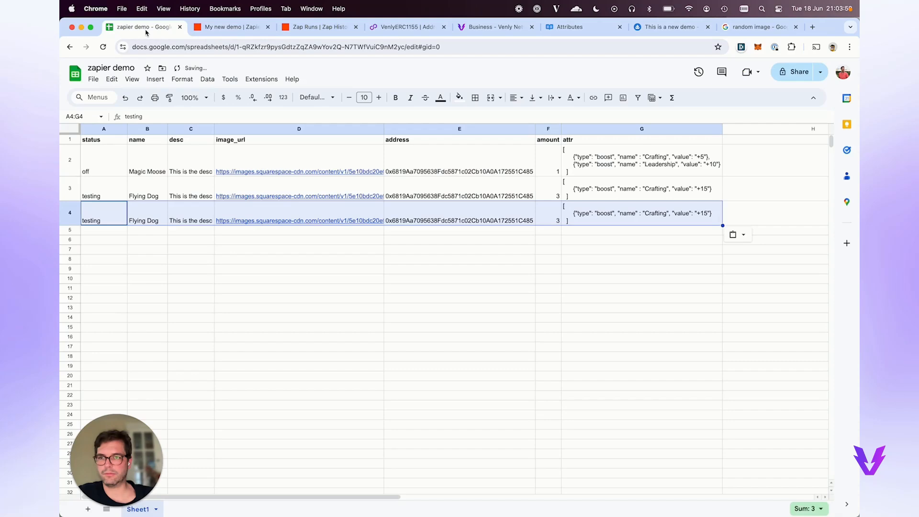
{"action": "left_click", "coordinate": [298, 27]}
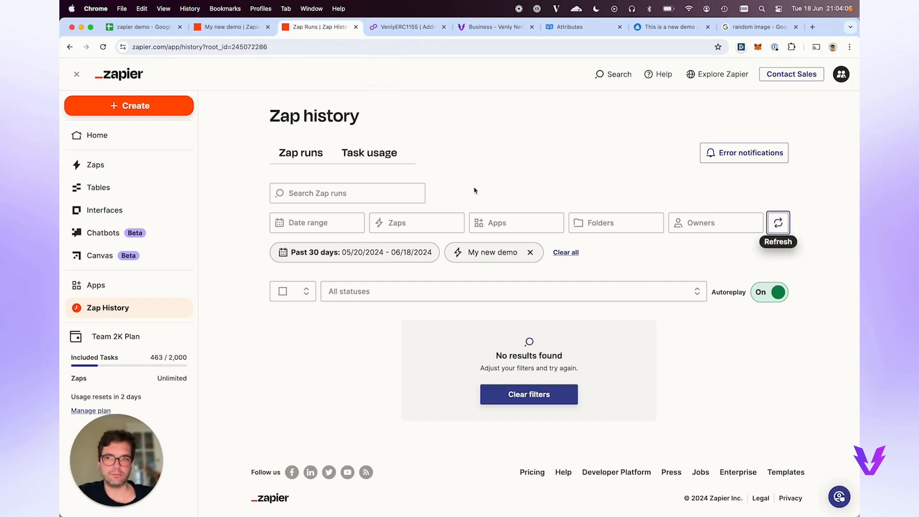
Refresh the My new demo runs log to reveal two successful one-task runs.
{"action": "key", "text": "ctrl+shift+Tab"}
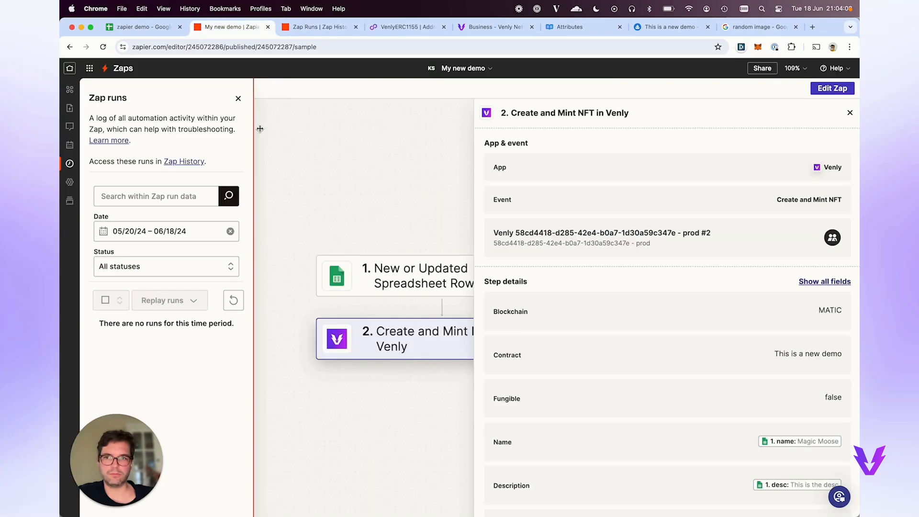
{"action": "left_click", "coordinate": [234, 300]}
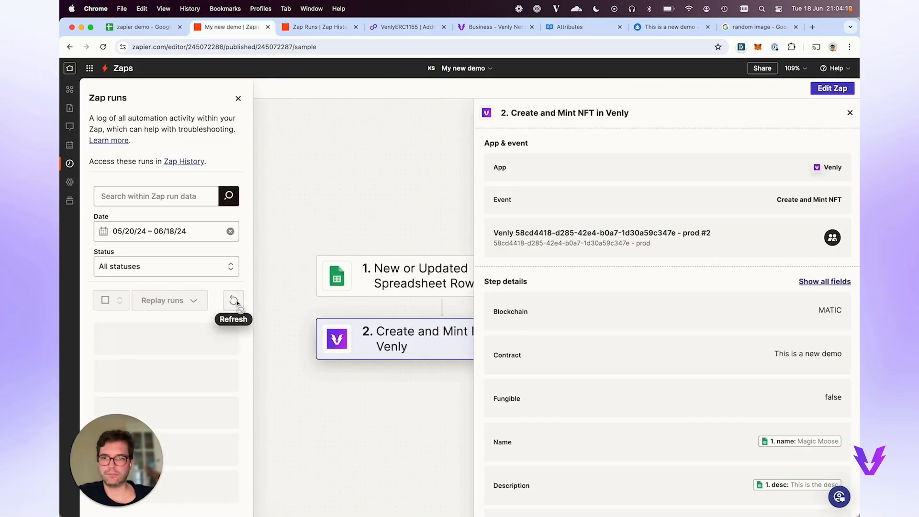
{"action": "scroll", "coordinate": [237, 305], "scroll_direction": "down", "scroll_amount": 3}
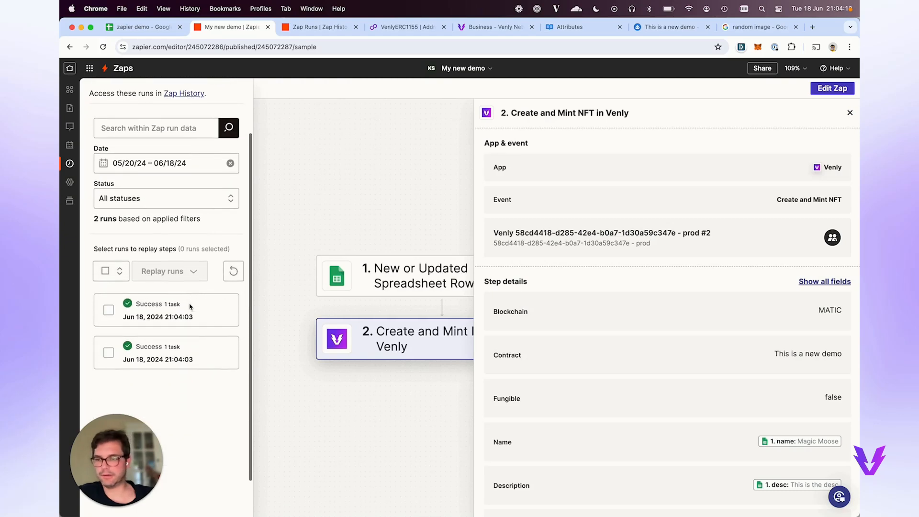
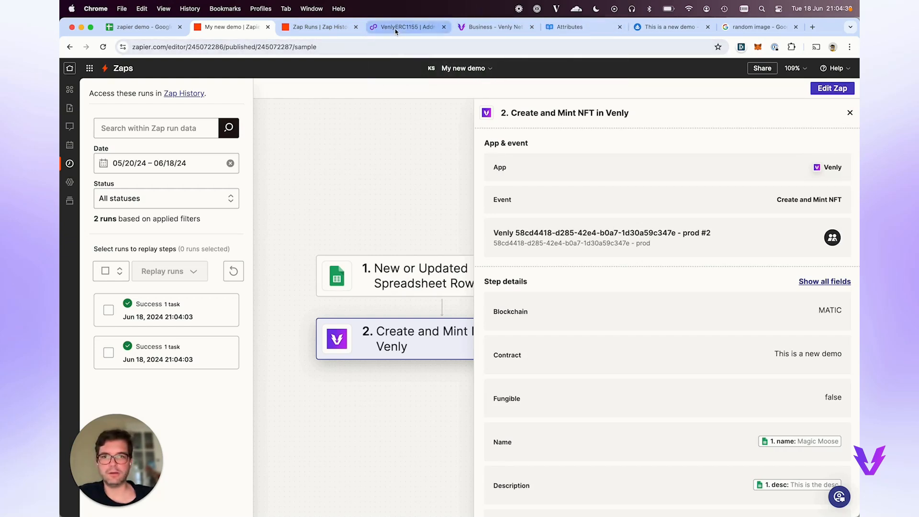
Check the zapier demo spreadsheet, then switch to the OpenSea 'This is a new demo' collection.
{"action": "left_click", "coordinate": [155, 33]}
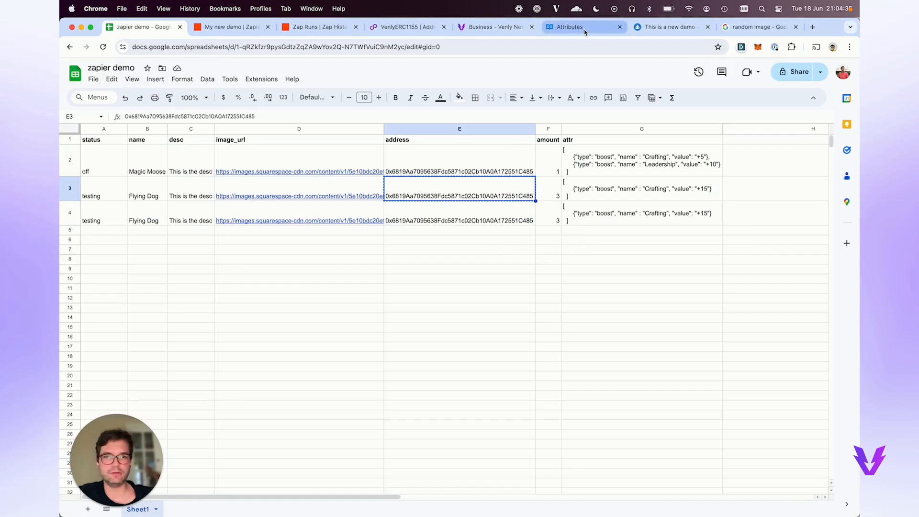
{"action": "left_click", "coordinate": [657, 27]}
Search OpenSea for the recipient wallet address and open the matching account.
{"action": "left_click", "coordinate": [378, 69]}
{"action": "type", "text": "0x6819Aa7095638Fdc5871c02Cb10A0A172551C485"}
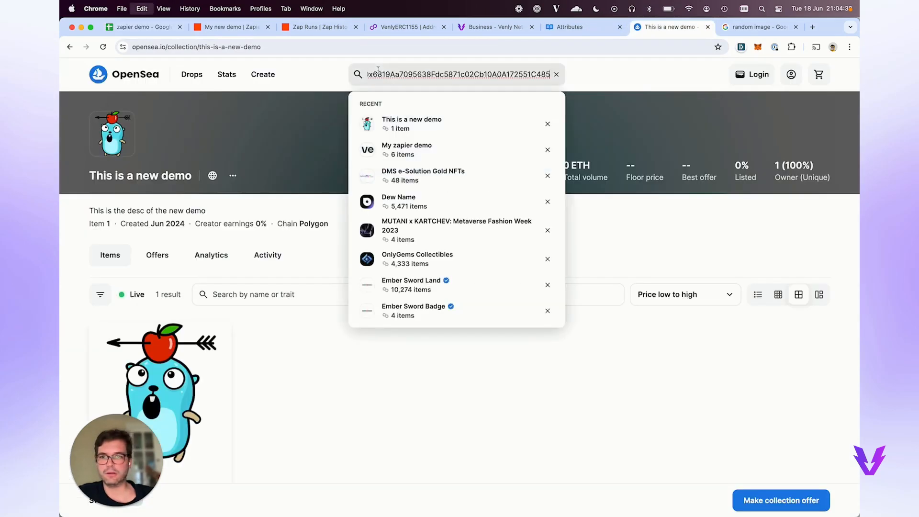
{"action": "left_click", "coordinate": [435, 127]}
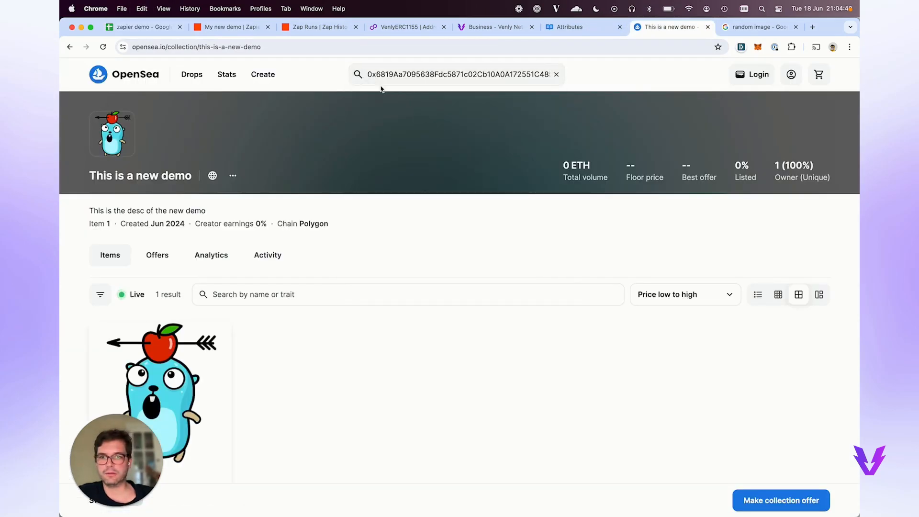
{"action": "scroll", "coordinate": [229, 103], "scroll_direction": "left", "scroll_amount": 5}
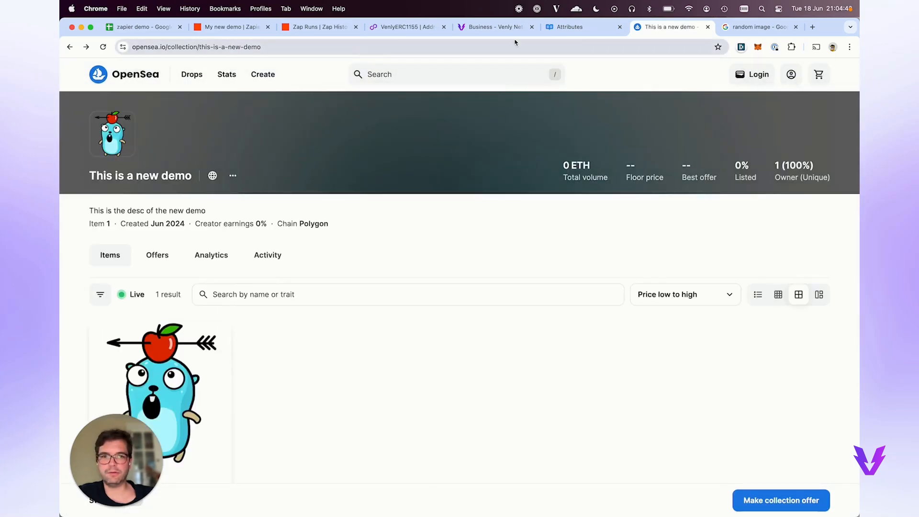
{"action": "left_click", "coordinate": [400, 28]}
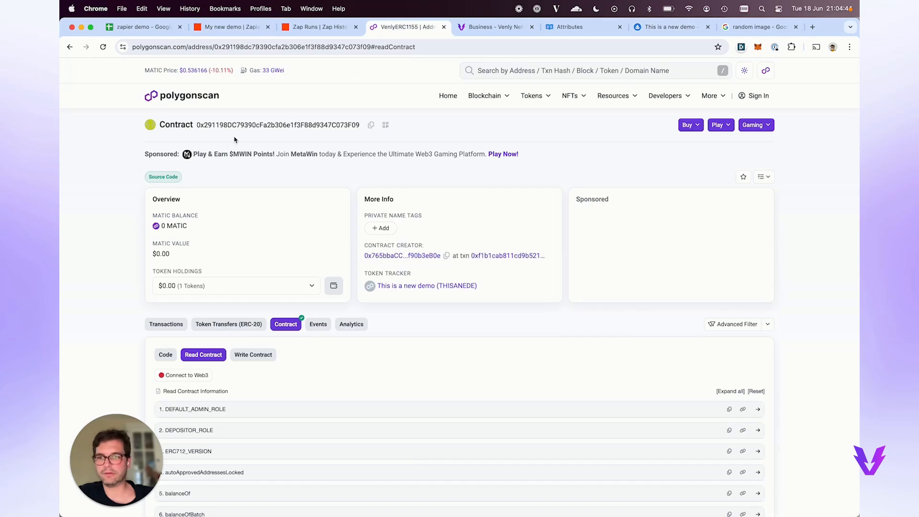
{"action": "left_click", "coordinate": [657, 28]}
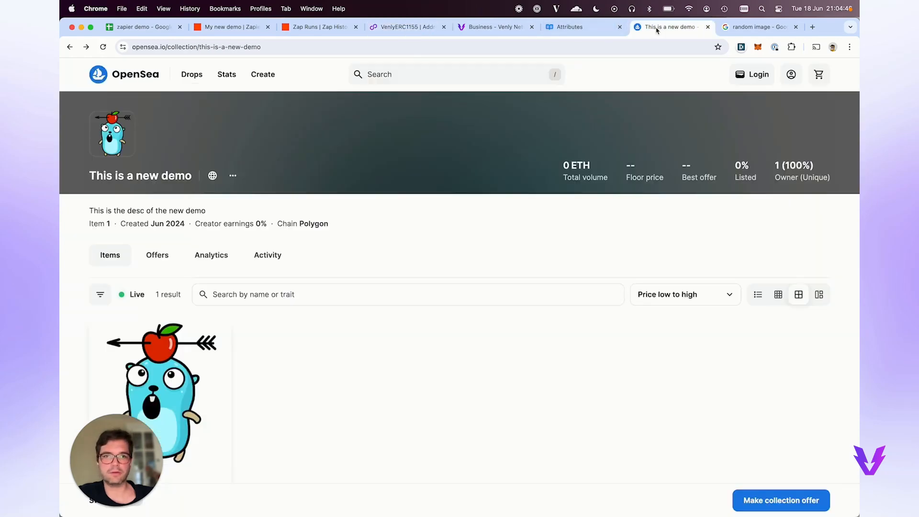
Search OpenSea for the contract address and open the This is a new demo collection.
{"action": "left_click", "coordinate": [476, 83]}
{"action": "type", "text": "0x291198DC79390cFa2b306e1f3F88d9347C073F0"}
{"action": "left_click", "coordinate": [395, 126]}
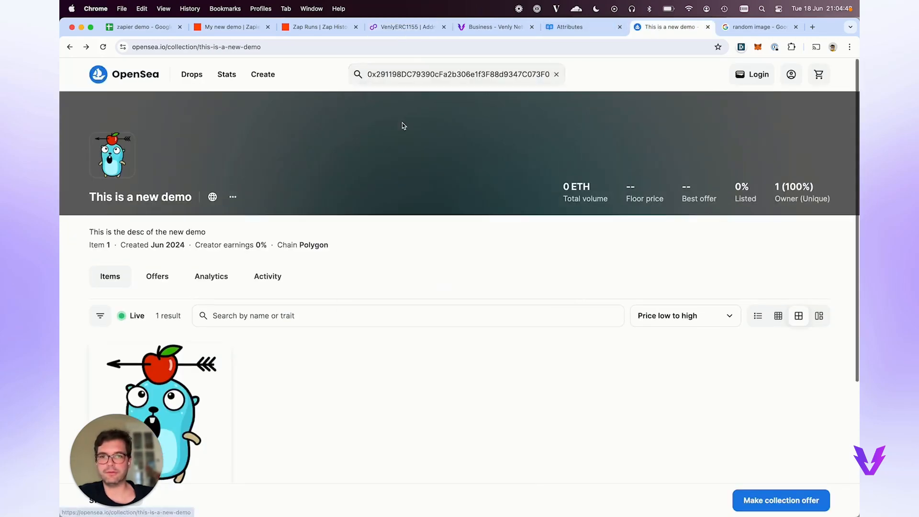
Open the details of the latest My new demo Zap run.
{"action": "key", "text": "super+3"}
{"action": "left_click", "coordinate": [771, 330]}
{"action": "scroll", "coordinate": [433, 310], "scroll_direction": "down", "scroll_amount": 1}
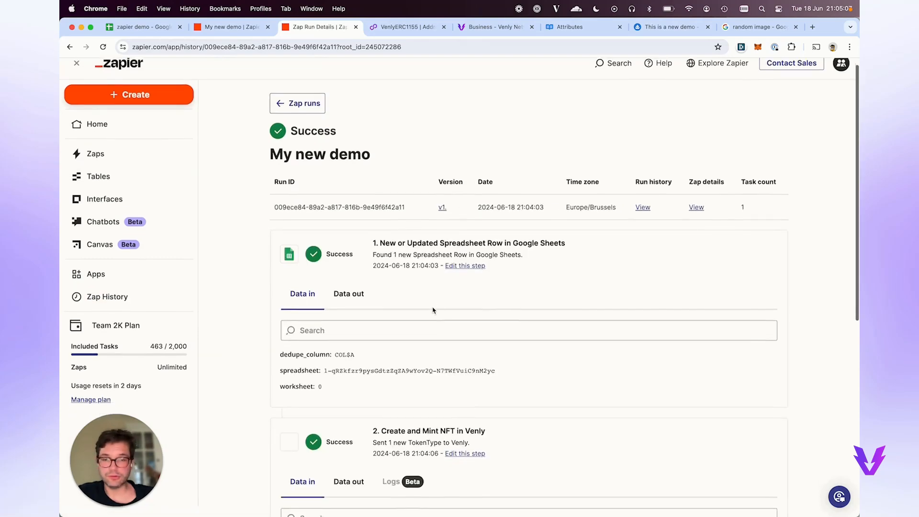
{"action": "scroll", "coordinate": [434, 310], "scroll_direction": "down", "scroll_amount": 6}
Review the mint step's Data out, scrolling through its creations, mints and metadata entries.
{"action": "left_click", "coordinate": [348, 192]}
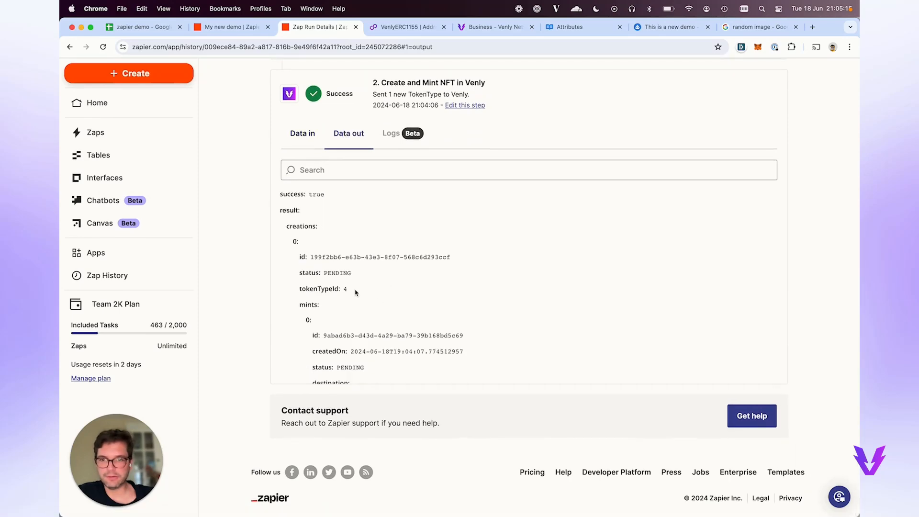
{"action": "scroll", "coordinate": [355, 292], "scroll_direction": "down", "scroll_amount": 2}
{"action": "scroll", "coordinate": [355, 292], "scroll_direction": "down", "scroll_amount": 2}
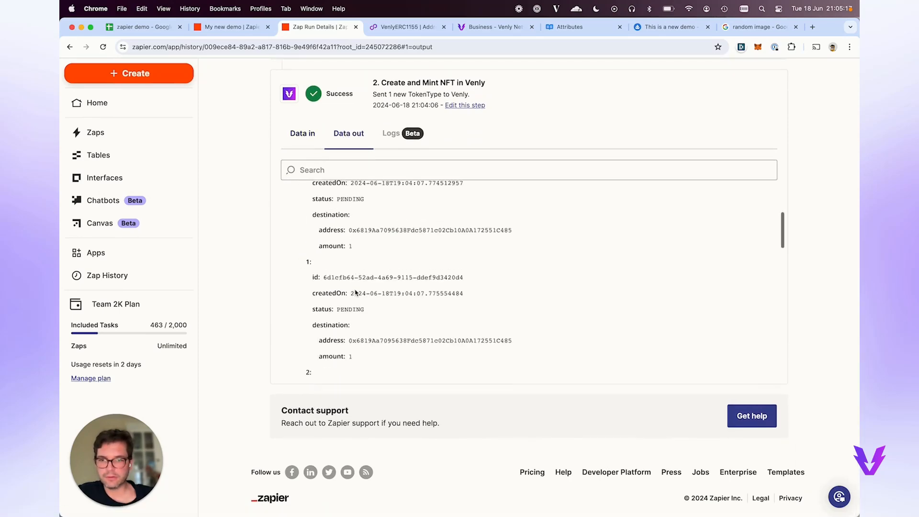
{"action": "scroll", "coordinate": [355, 292], "scroll_direction": "down", "scroll_amount": 3}
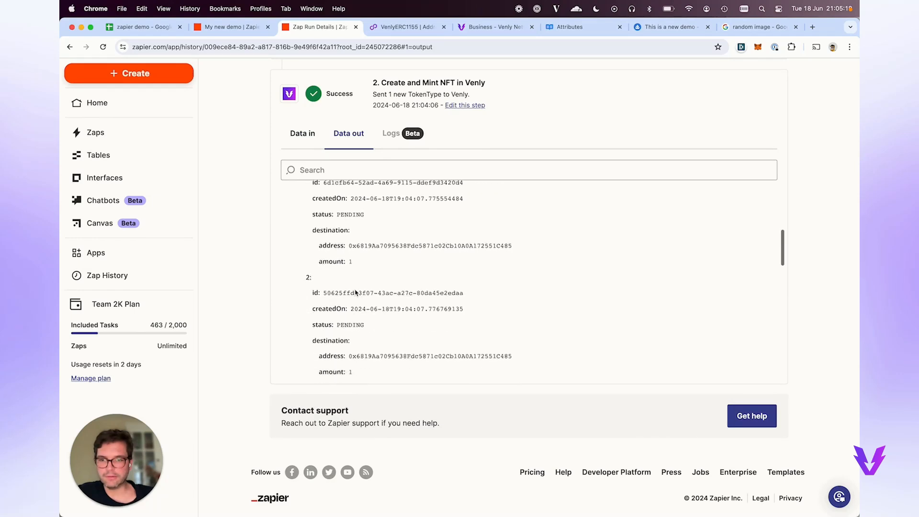
{"action": "scroll", "coordinate": [356, 292], "scroll_direction": "down", "scroll_amount": 1}
{"action": "left_click_drag", "start_coordinate": [323, 255], "coordinate": [489, 259]}
{"action": "scroll", "coordinate": [489, 259], "scroll_direction": "down", "scroll_amount": 6}
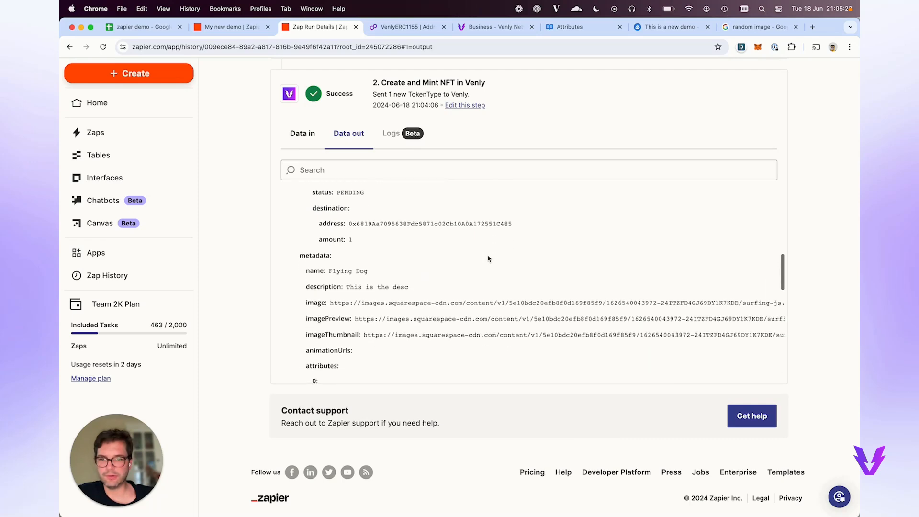
{"action": "scroll", "coordinate": [488, 258], "scroll_direction": "down", "scroll_amount": 8}
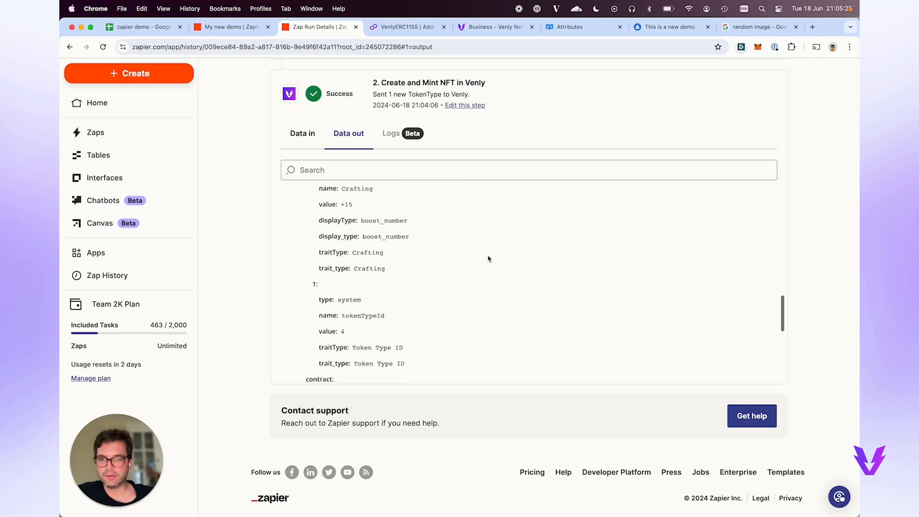
{"action": "scroll", "coordinate": [489, 258], "scroll_direction": "down", "scroll_amount": 5}
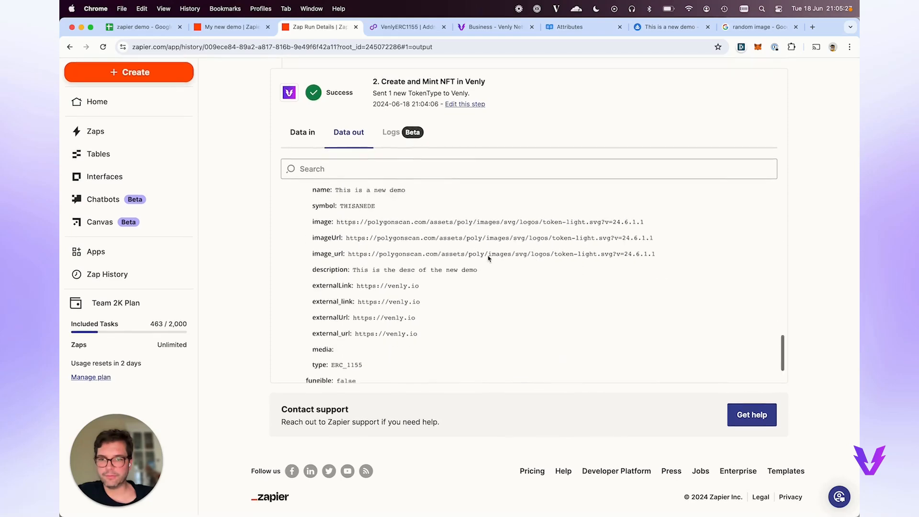
{"action": "scroll", "coordinate": [488, 258], "scroll_direction": "up", "scroll_amount": 10}
{"action": "scroll", "coordinate": [467, 350], "scroll_direction": "up", "scroll_amount": 5}
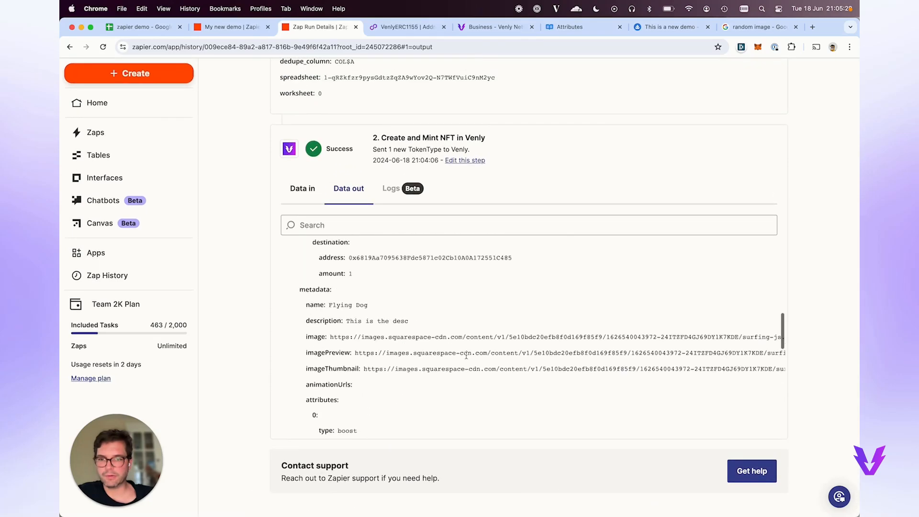
{"action": "key", "text": "super+7"}
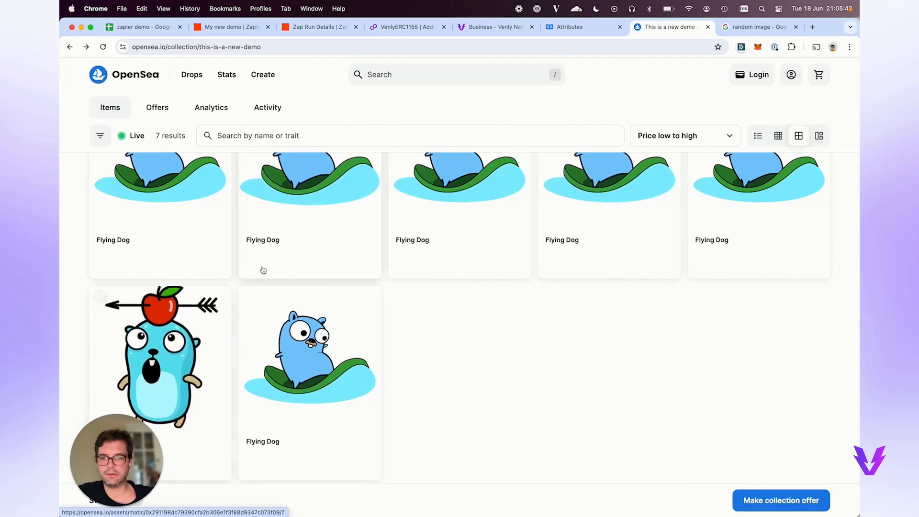
Scroll the OpenSea collection to confirm 7 items: six Flying Dog NFTs and Magic Moose.
{"action": "scroll", "coordinate": [295, 385], "scroll_direction": "up", "scroll_amount": 3}
{"action": "scroll", "coordinate": [295, 386], "scroll_direction": "down", "scroll_amount": 3}
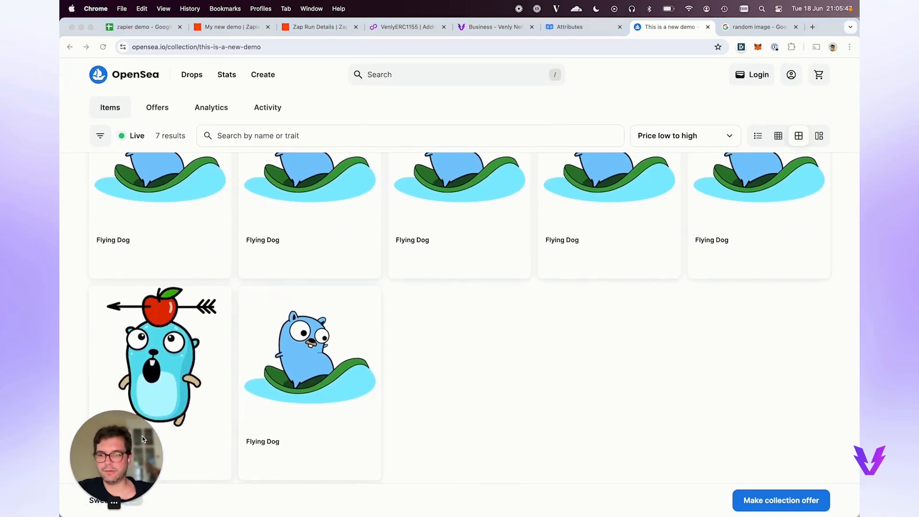
{"action": "mouse_move", "coordinate": [143, 466]}
{"action": "left_mouse_down"}
{"action": "mouse_move", "coordinate": [371, 464]}
{"action": "mouse_move", "coordinate": [144, 450]}
{"action": "left_mouse_up"}
{"action": "scroll", "coordinate": [230, 296], "scroll_direction": "up", "scroll_amount": 6}
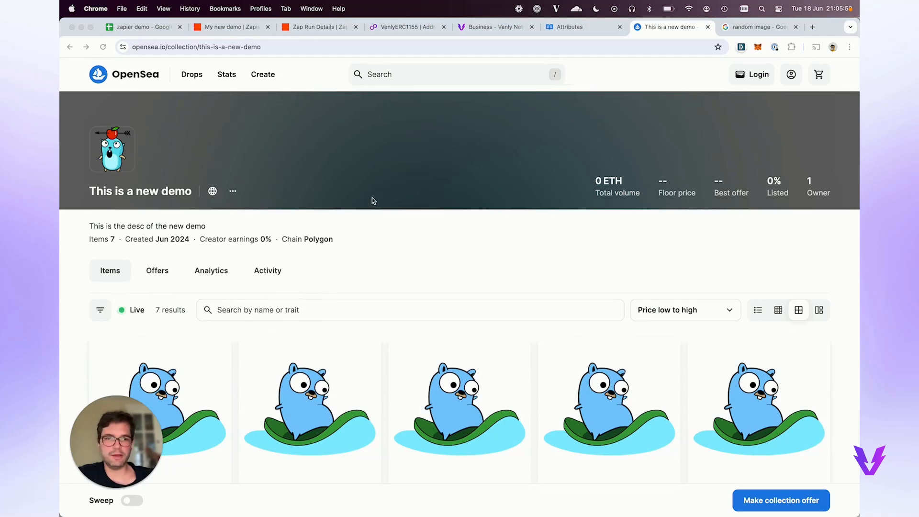
{"action": "scroll", "coordinate": [373, 201], "scroll_direction": "down", "scroll_amount": 3}
{"action": "scroll", "coordinate": [373, 200], "scroll_direction": "up", "scroll_amount": 3}
{"action": "left_click", "coordinate": [222, 28]}
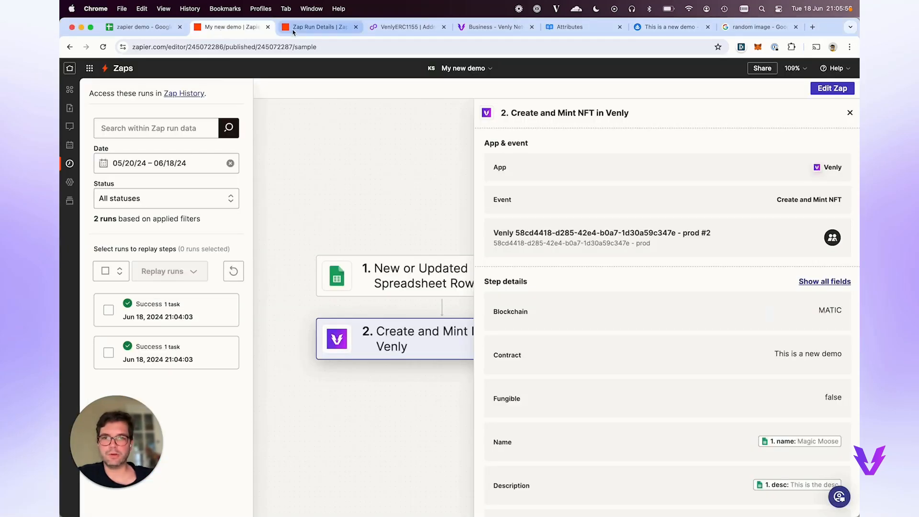
Switch the My new demo Zap's toggle to Off in the Zaps list.
{"action": "left_click", "coordinate": [156, 29]}
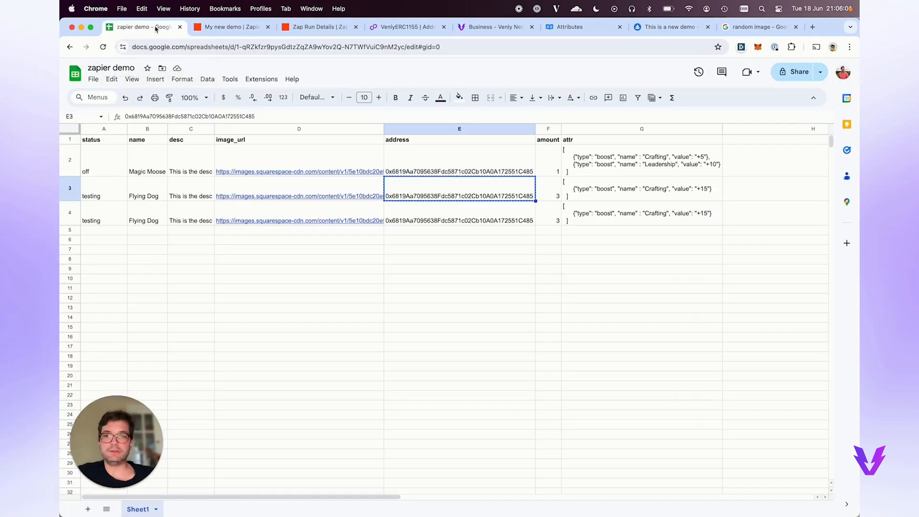
{"action": "left_click", "coordinate": [229, 26]}
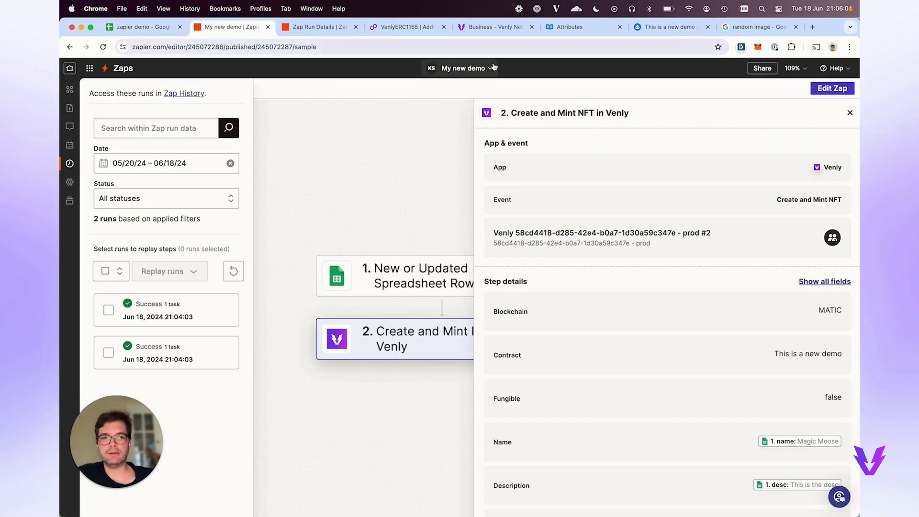
{"action": "left_click", "coordinate": [338, 30]}
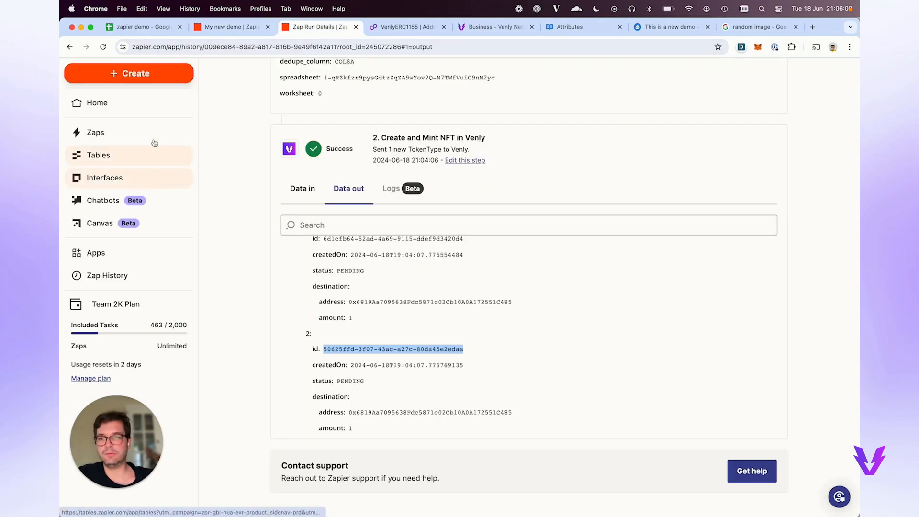
{"action": "left_click", "coordinate": [138, 132]}
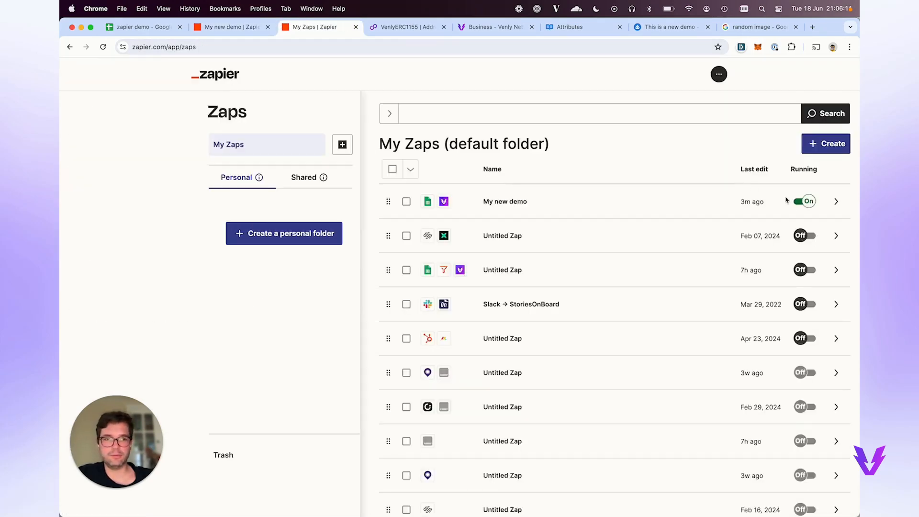
{"action": "left_click", "coordinate": [804, 201]}
{"action": "left_click", "coordinate": [142, 27]}
Copy row 4 (A4:G4) of the zapier demo sheet into row 5.
{"action": "left_click", "coordinate": [94, 231]}
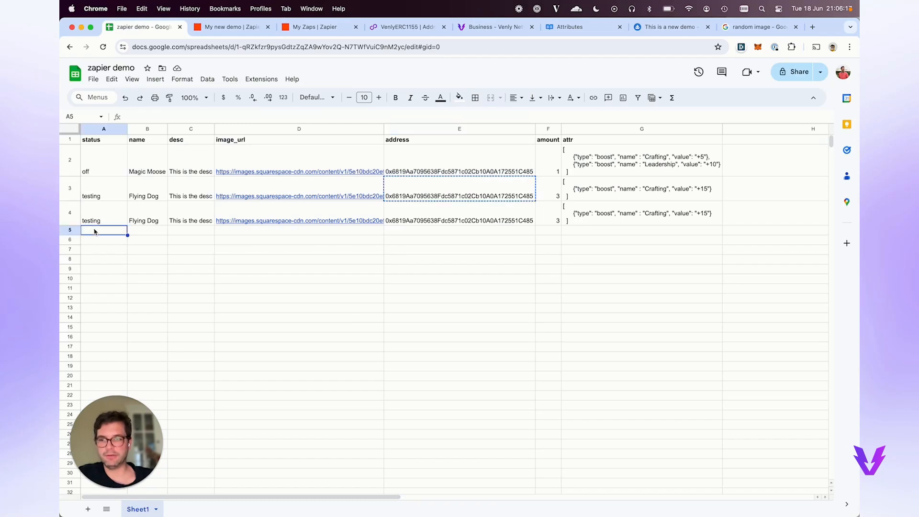
{"action": "left_click", "coordinate": [96, 213]}
{"action": "left_click", "coordinate": [141, 221]}
{"action": "left_click", "coordinate": [83, 217]}
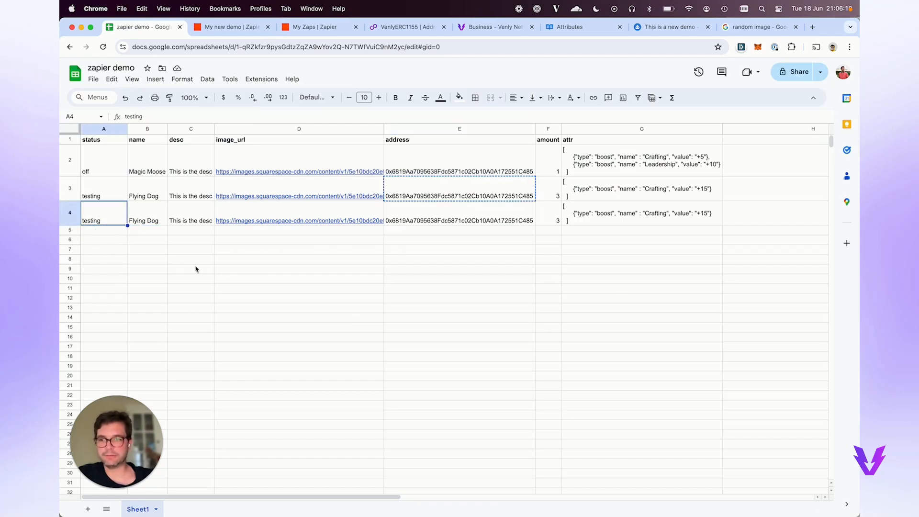
{"action": "left_click", "coordinate": [609, 213], "text": "shift"}
{"action": "key", "text": "ctrl+c"}
{"action": "left_click", "coordinate": [94, 231]}
{"action": "key", "text": "ctrl+v"}
Set row 5's status to off and rename its name to Evil Cat.
{"action": "type", "text": "off"}
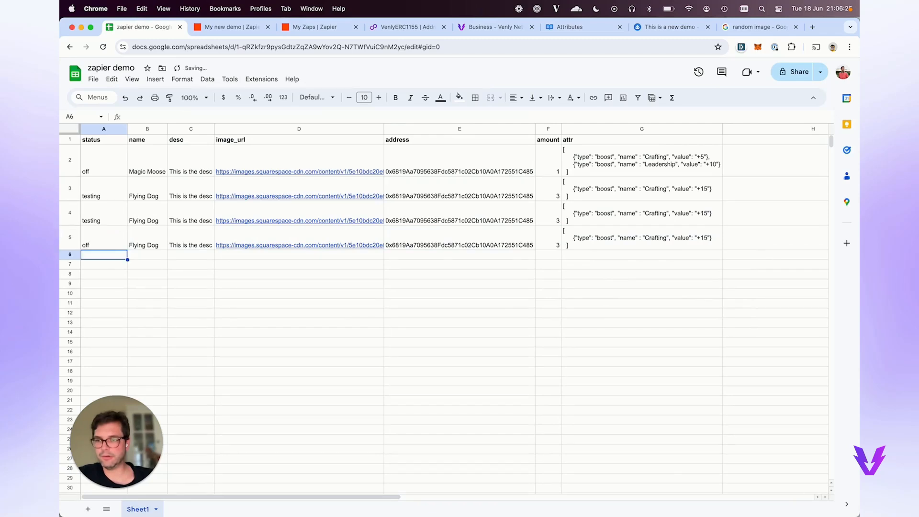
{"action": "key", "text": "Tab"}
{"action": "double_click", "coordinate": [152, 245]}
{"action": "key", "text": "super+a"}
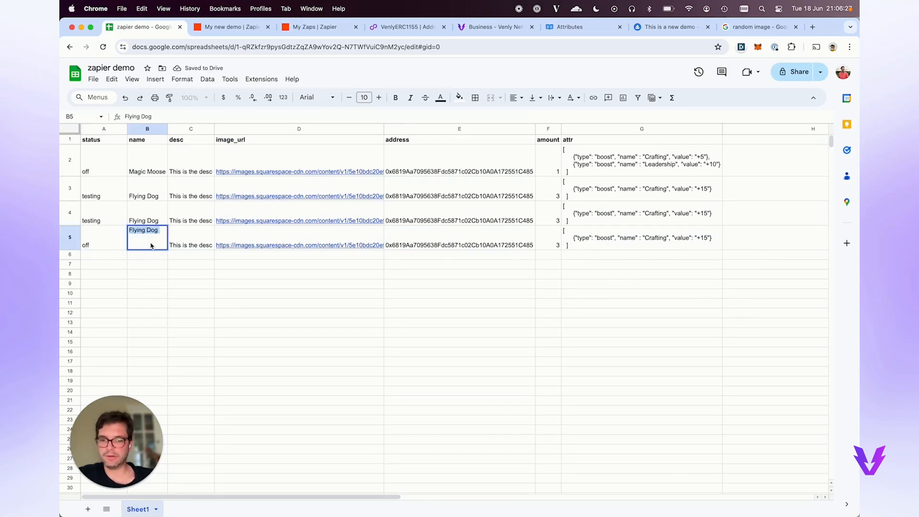
{"action": "type", "text": "Cat"}
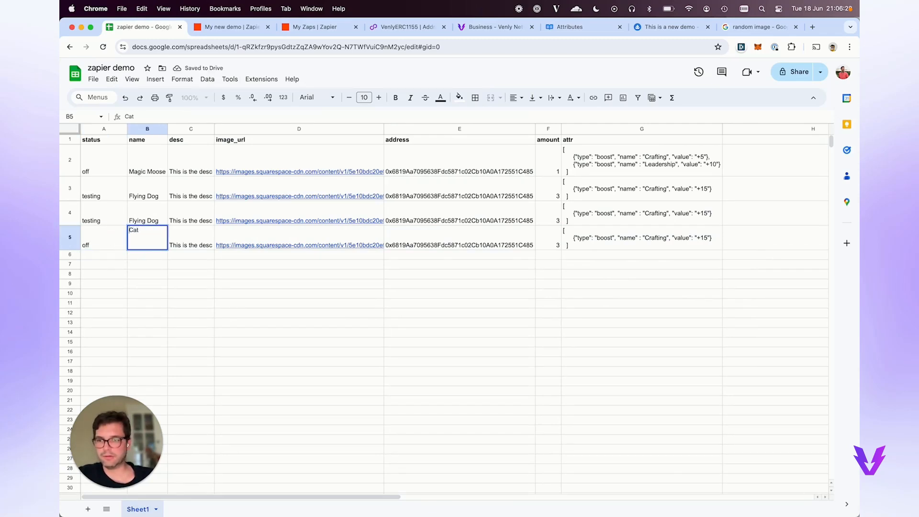
{"action": "key", "text": "Home"}
{"action": "type", "text": "Evil"}
{"action": "key", "text": "Return"}
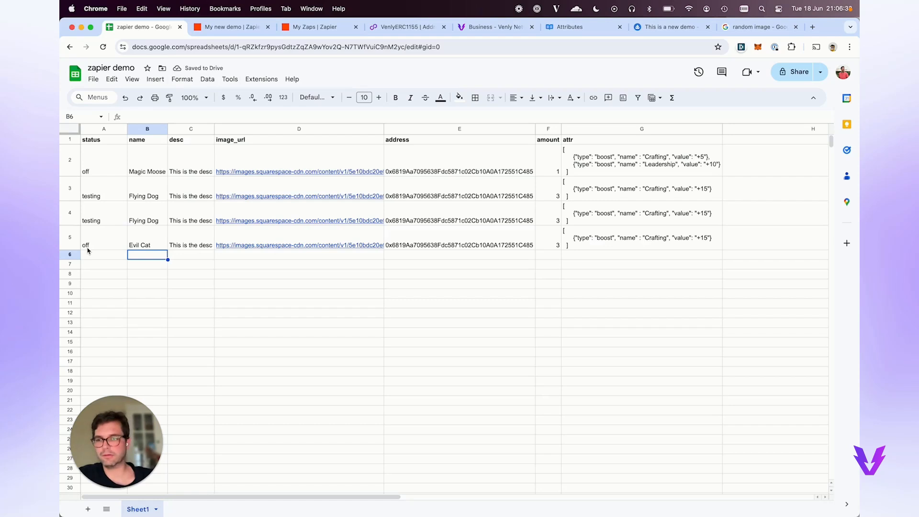
{"action": "left_click", "coordinate": [328, 27]}
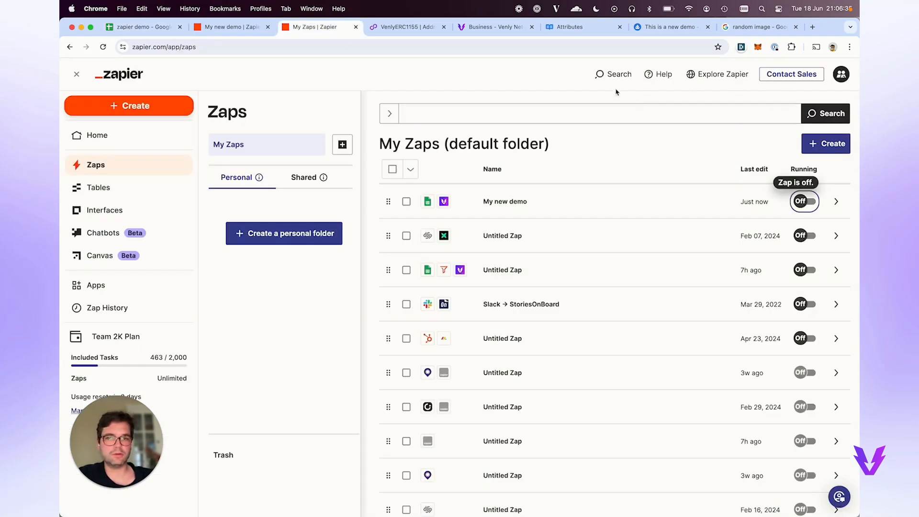
Switch the My new demo Zap's toggle to On in the Zaps list.
{"action": "key", "text": "ctrl+shift+Tab"}
{"action": "key", "text": "ctrl+Tab"}
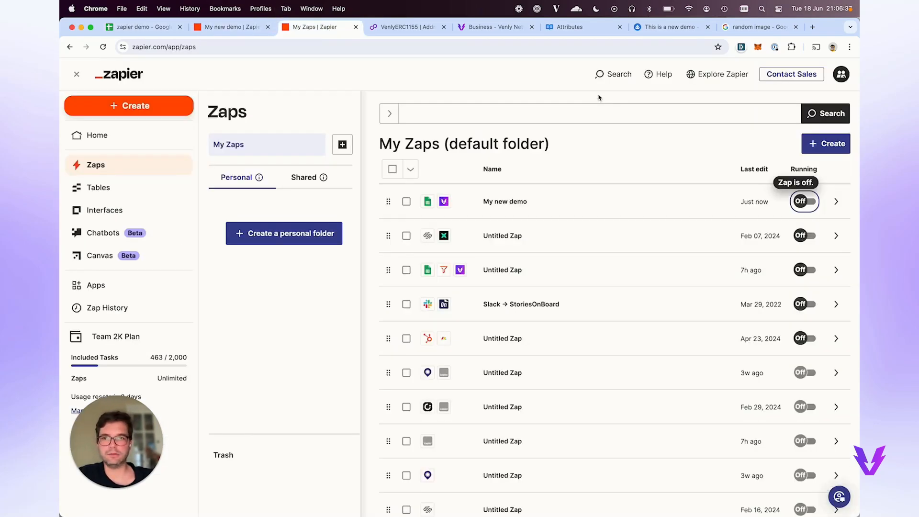
{"action": "left_click", "coordinate": [804, 201]}
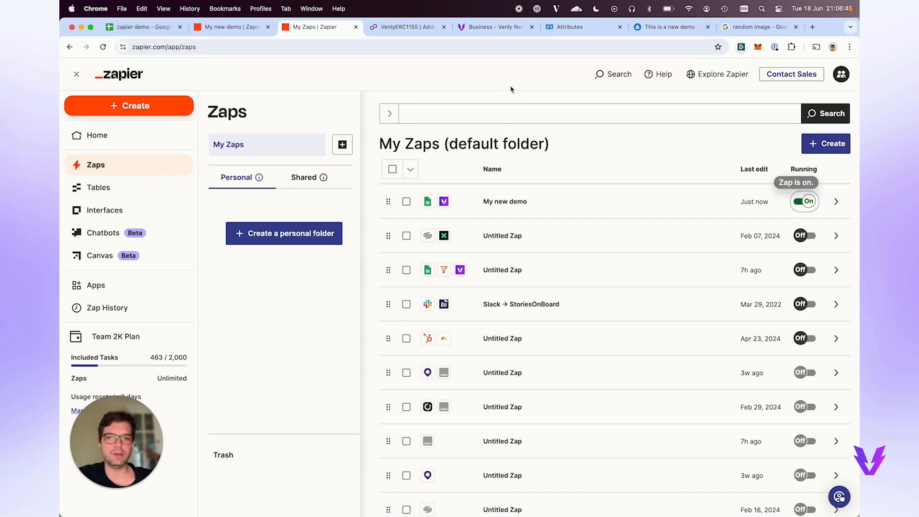
Set the Evil Cat row's status in cell A5 to on.
{"action": "left_click", "coordinate": [161, 35]}
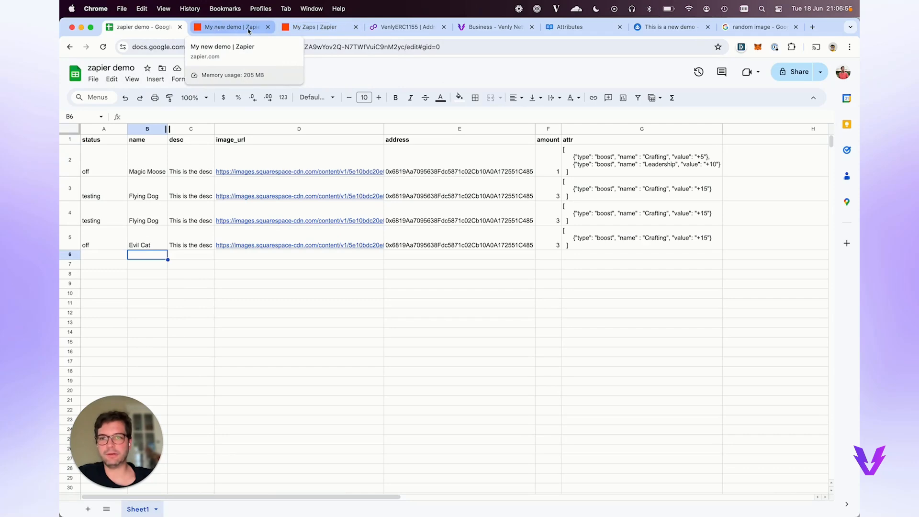
{"action": "left_click", "coordinate": [249, 32]}
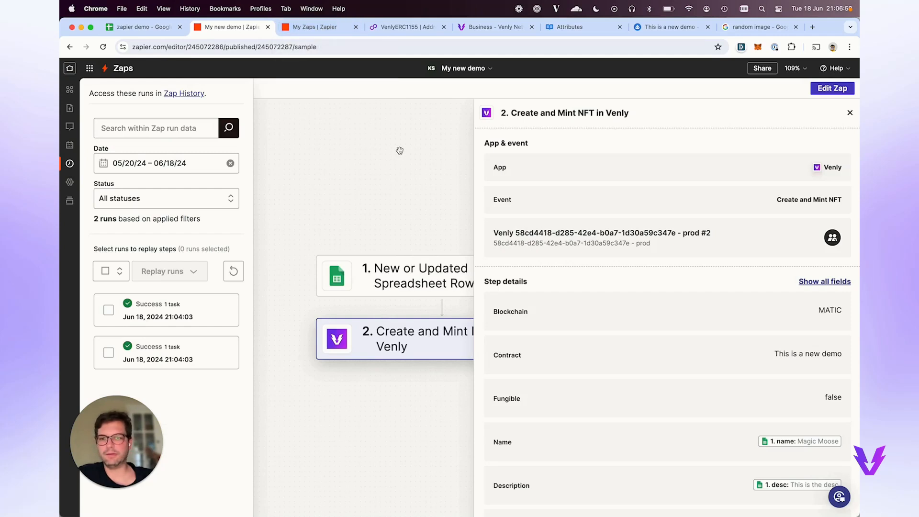
{"action": "left_click", "coordinate": [320, 34]}
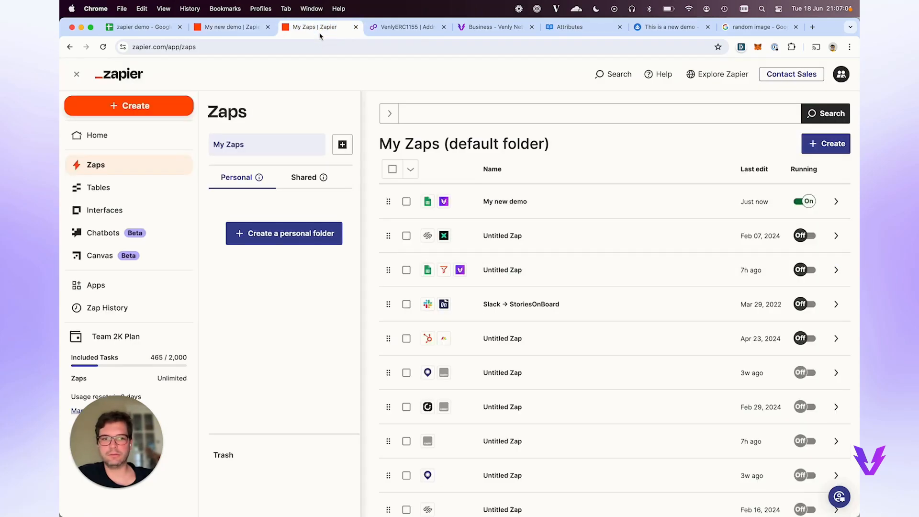
{"action": "left_click", "coordinate": [243, 32]}
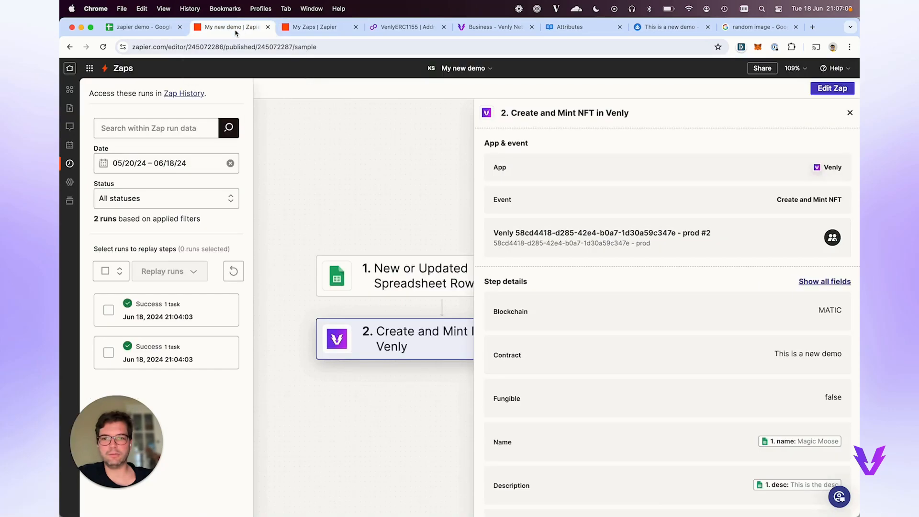
{"action": "left_click", "coordinate": [154, 33]}
{"action": "left_click", "coordinate": [110, 233]}
{"action": "type", "text": "o"}
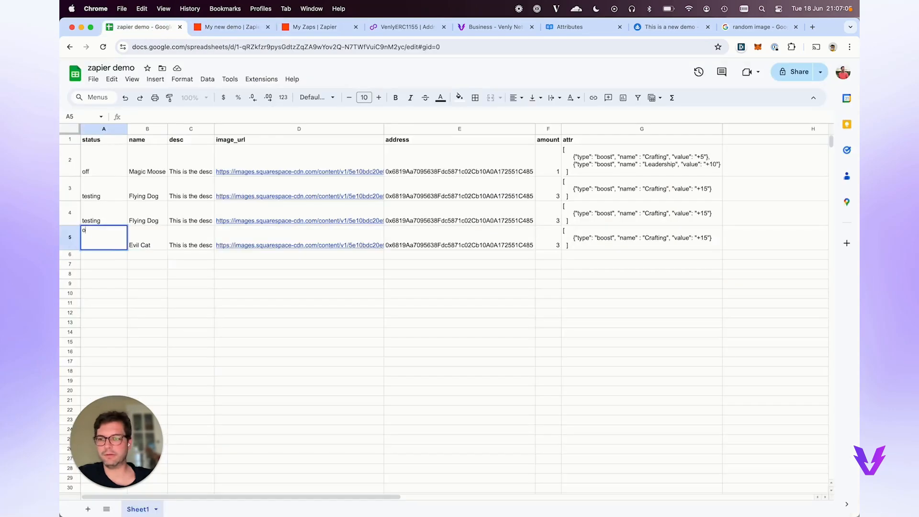
{"action": "type", "text": "n"}
{"action": "key", "text": "Return"}
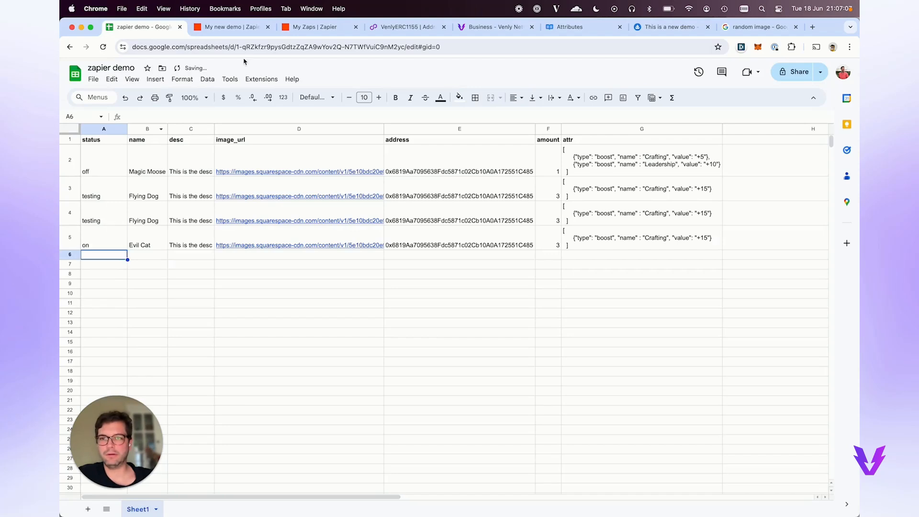
{"action": "left_click", "coordinate": [243, 31]}
Refresh the My new demo run history five times; it still lists two successful runs.
{"action": "left_click", "coordinate": [234, 274]}
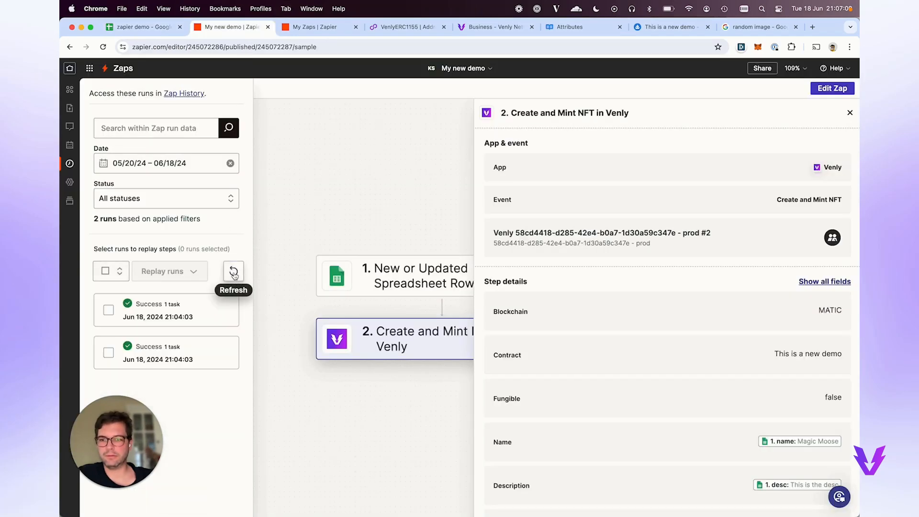
{"action": "left_click", "coordinate": [234, 274]}
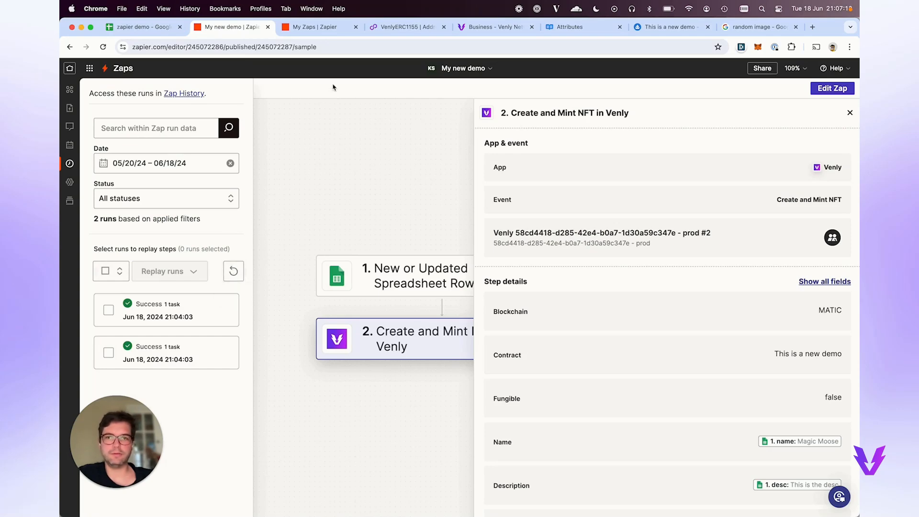
{"action": "left_click", "coordinate": [234, 273]}
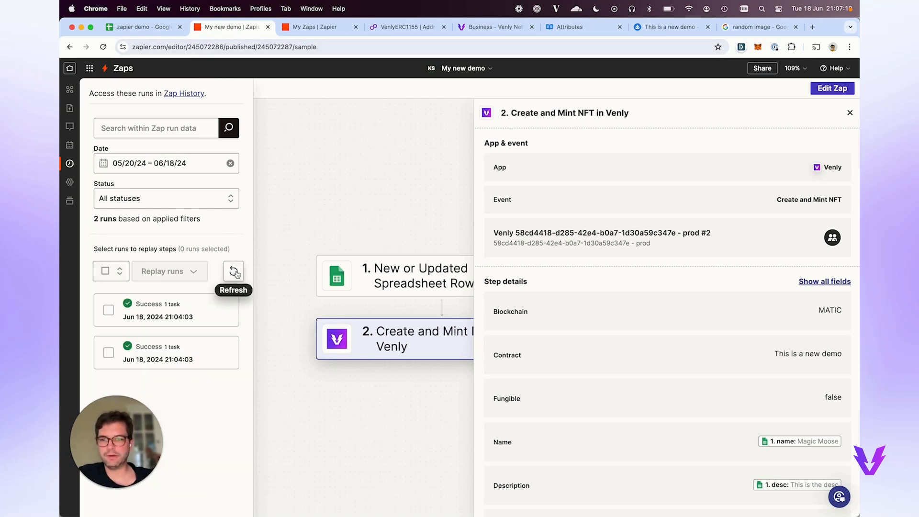
{"action": "left_click", "coordinate": [235, 272]}
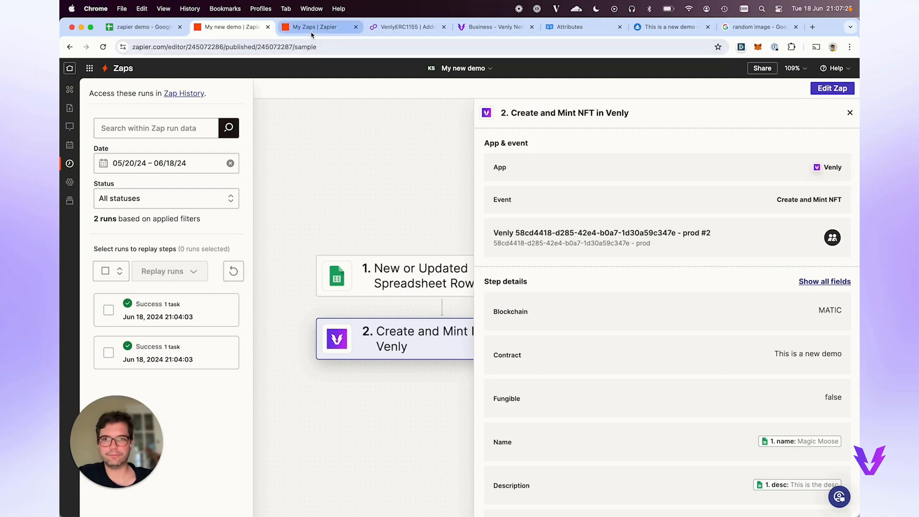
{"action": "left_click", "coordinate": [234, 271]}
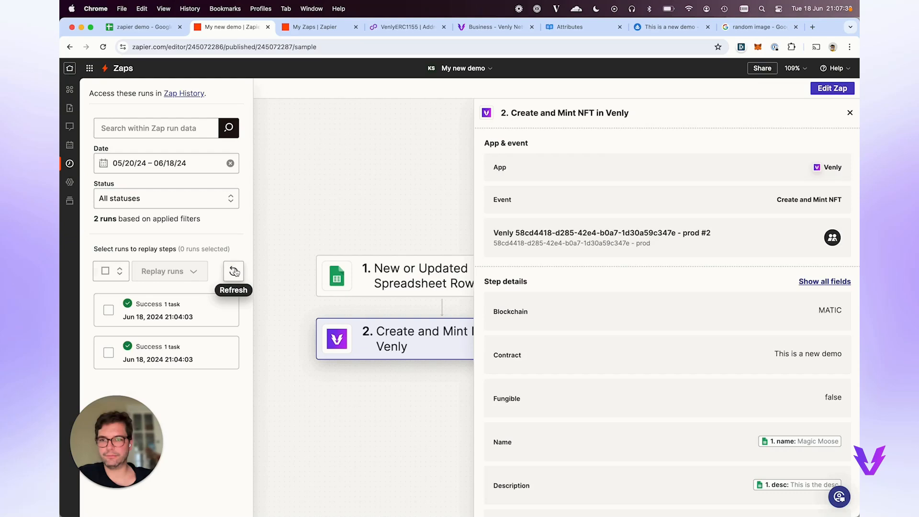
{"action": "left_click", "coordinate": [407, 27]}
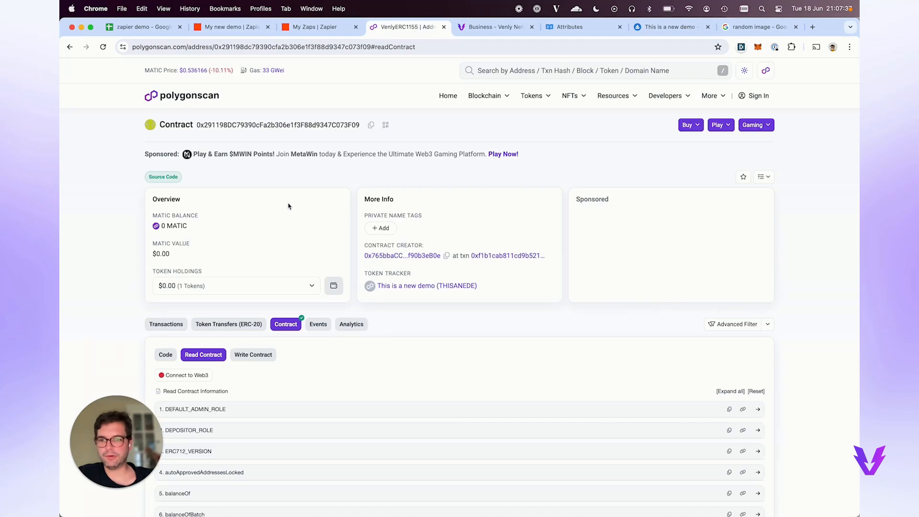
Inspect the contract's transactions on Polygonscan, the latest transaction's details and its To address.
{"action": "left_click", "coordinate": [166, 325]}
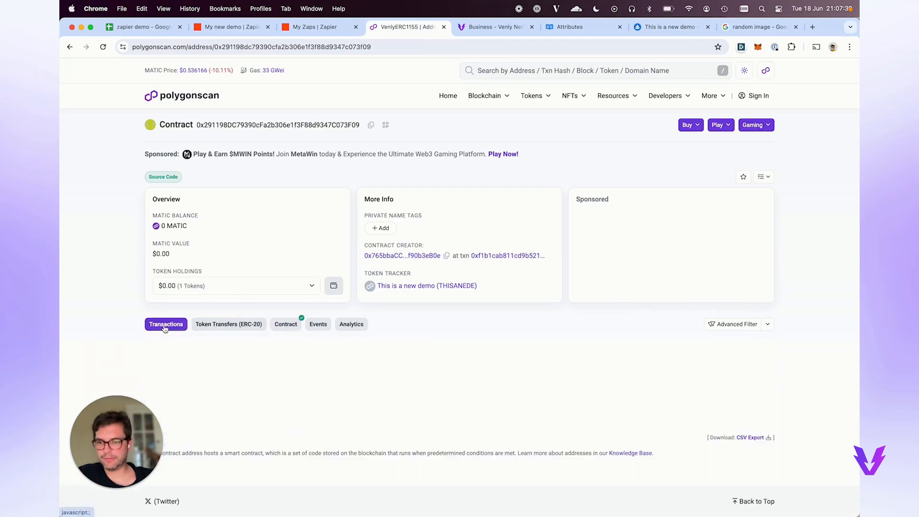
{"action": "scroll", "coordinate": [236, 331], "scroll_direction": "down", "scroll_amount": 2}
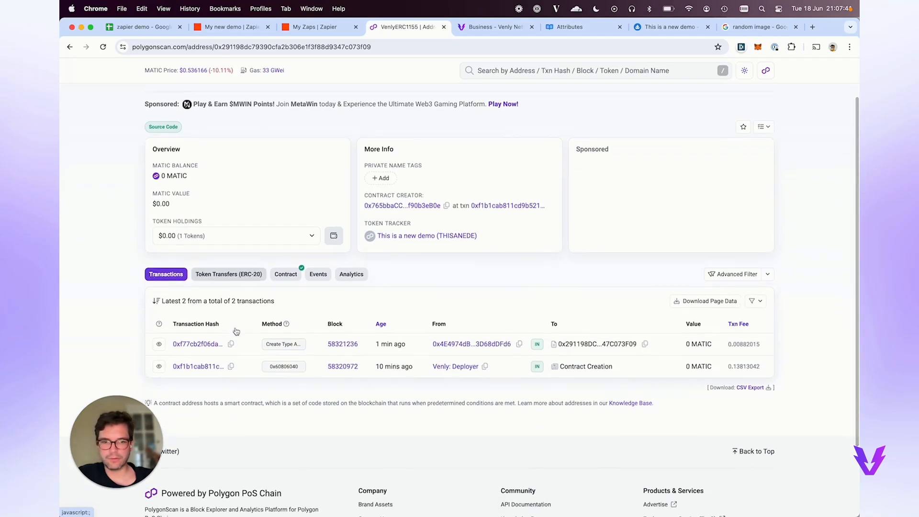
{"action": "left_click", "coordinate": [195, 346]}
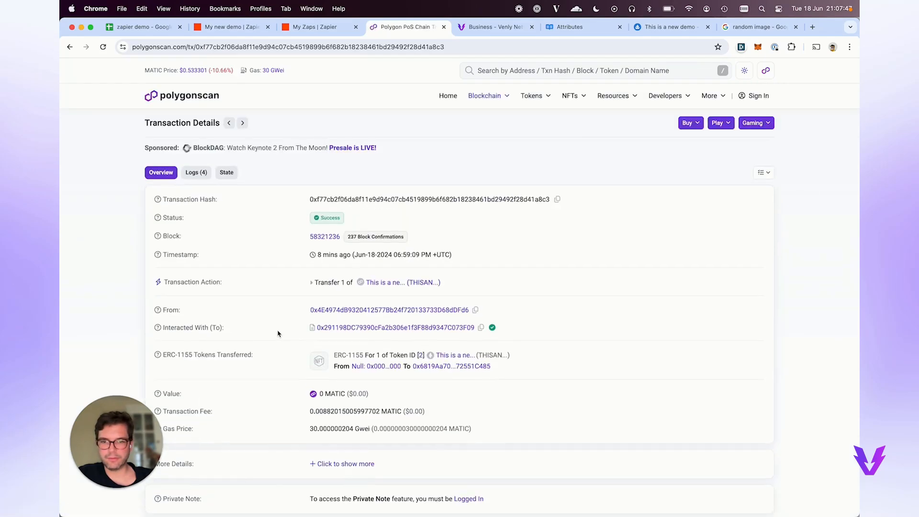
{"action": "scroll", "coordinate": [280, 335], "scroll_direction": "down", "scroll_amount": 1}
{"action": "scroll", "coordinate": [280, 334], "scroll_direction": "up", "scroll_amount": 1}
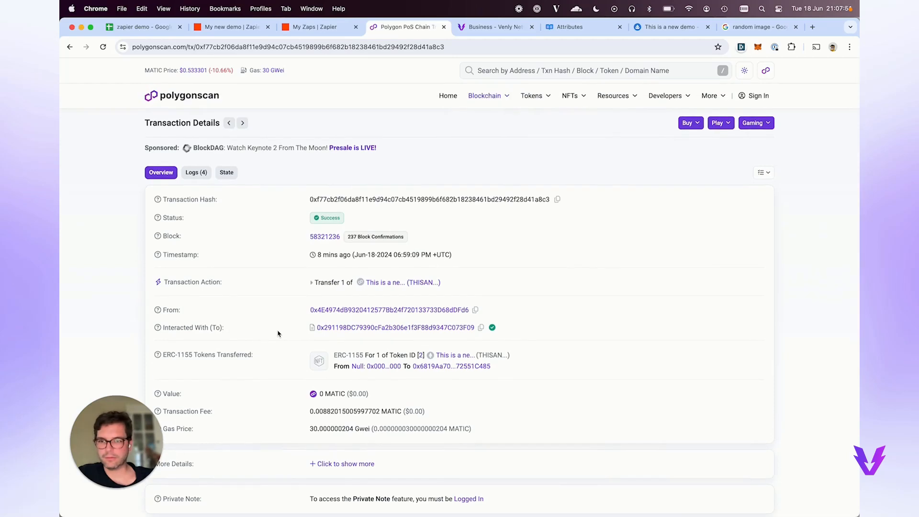
{"action": "left_click", "coordinate": [326, 327]}
{"action": "scroll", "coordinate": [353, 220], "scroll_direction": "down", "scroll_amount": 3}
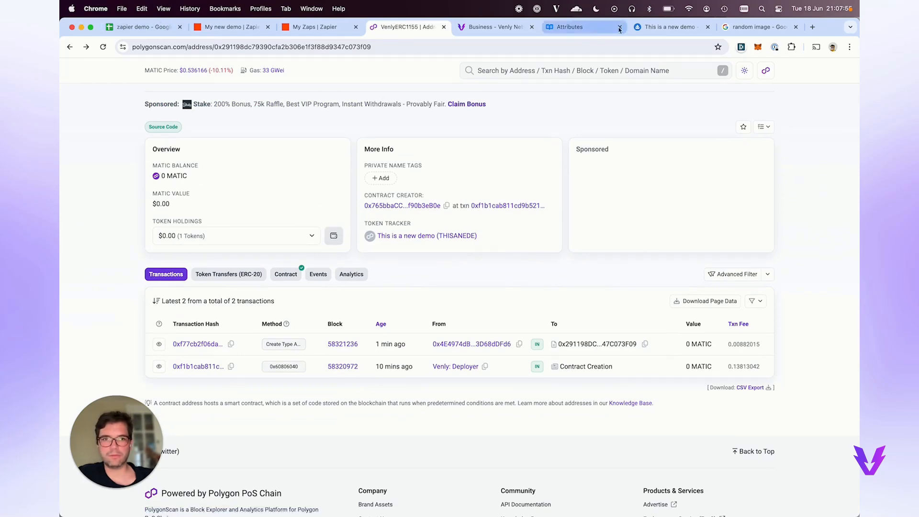
{"action": "left_click", "coordinate": [649, 28]}
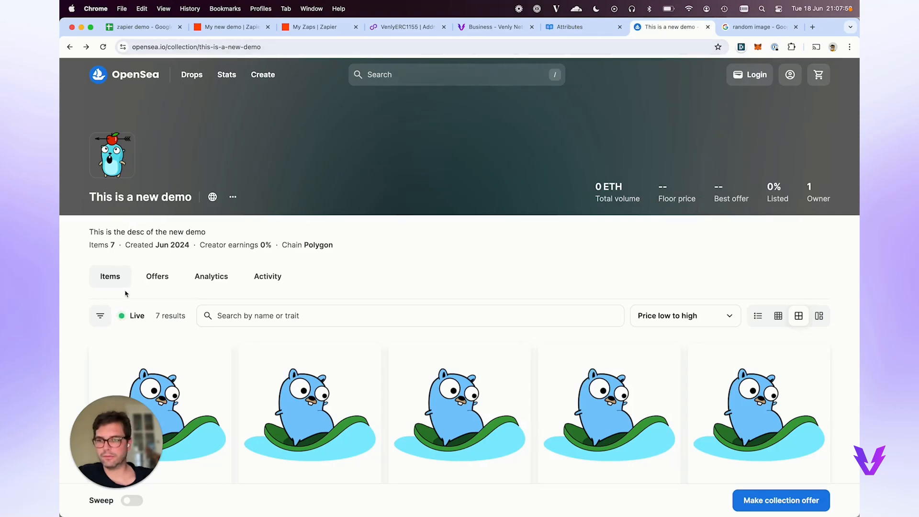
Open the collection's contract on Polygonscan via View on Polygonscan and reload it, showing 4 transactions.
{"action": "scroll", "coordinate": [209, 239], "scroll_direction": "down", "scroll_amount": 4}
{"action": "scroll", "coordinate": [209, 240], "scroll_direction": "up", "scroll_amount": 4}
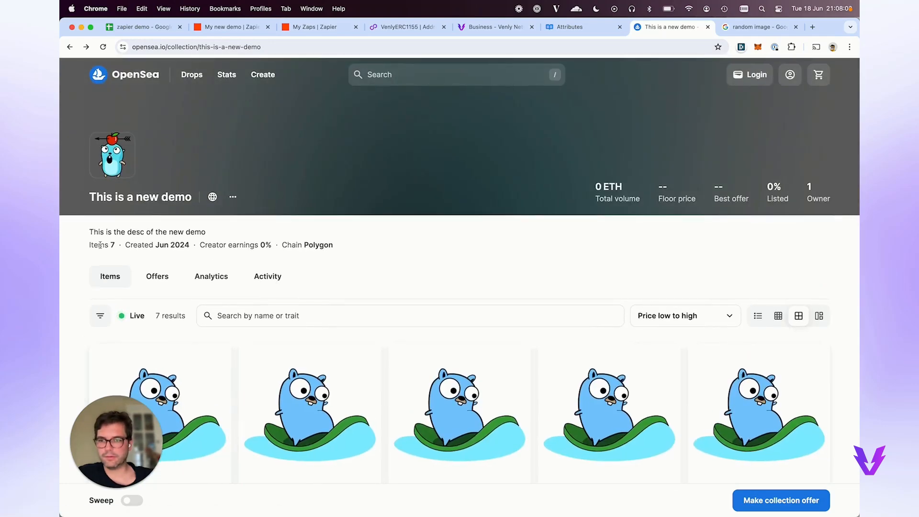
{"action": "left_click", "coordinate": [234, 198]}
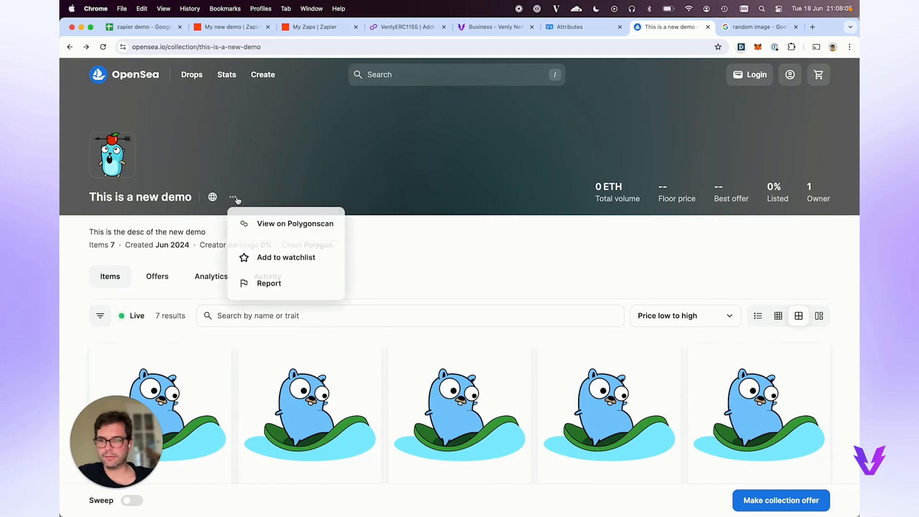
{"action": "left_click", "coordinate": [276, 223]}
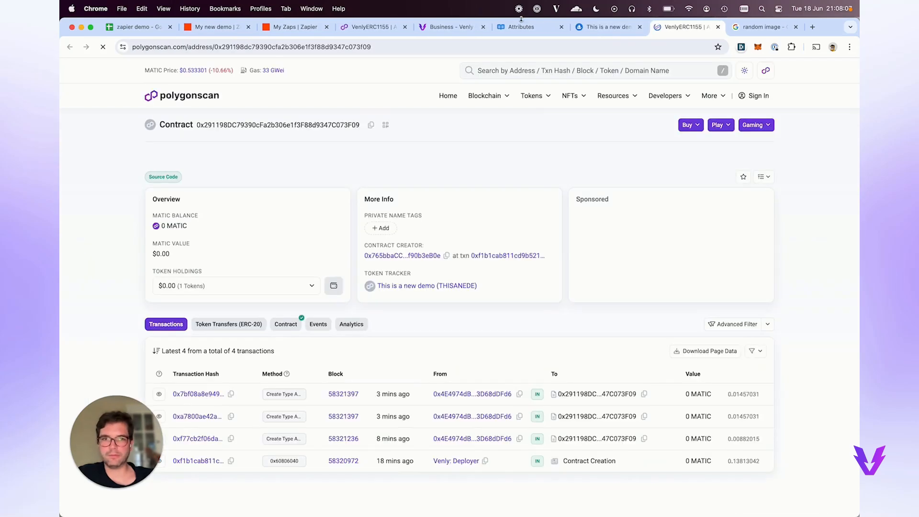
{"action": "scroll", "coordinate": [335, 163], "scroll_direction": "down", "scroll_amount": 3}
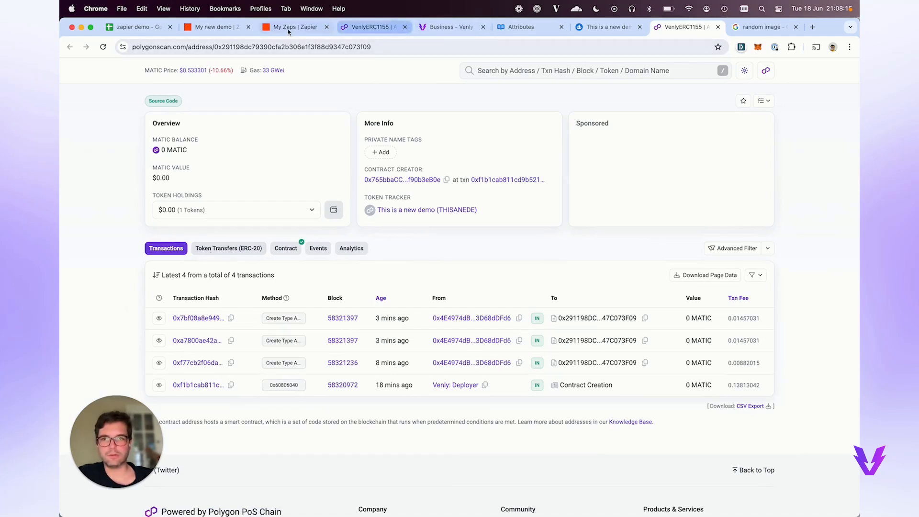
{"action": "key", "text": "super+r"}
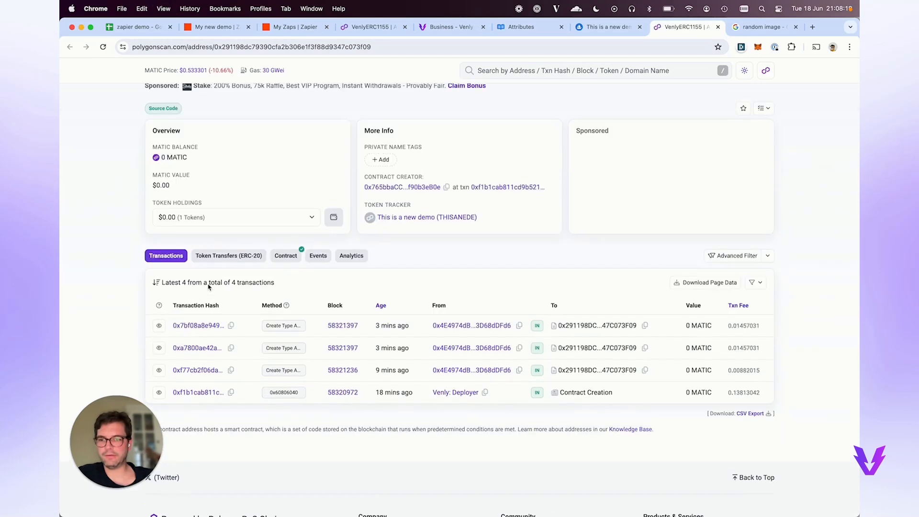
Reload the My new demo run history to check for new runs.
{"action": "left_click", "coordinate": [207, 30]}
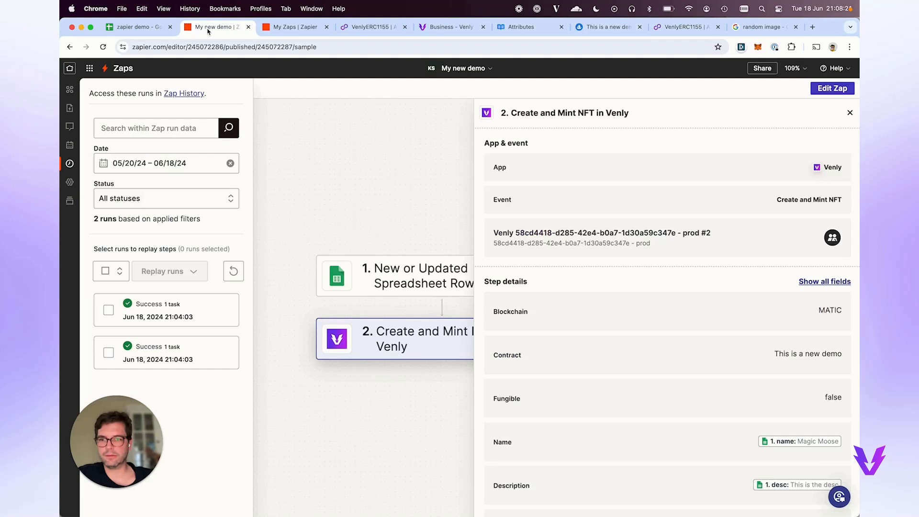
{"action": "left_click", "coordinate": [233, 270]}
{"action": "left_click", "coordinate": [233, 271]}
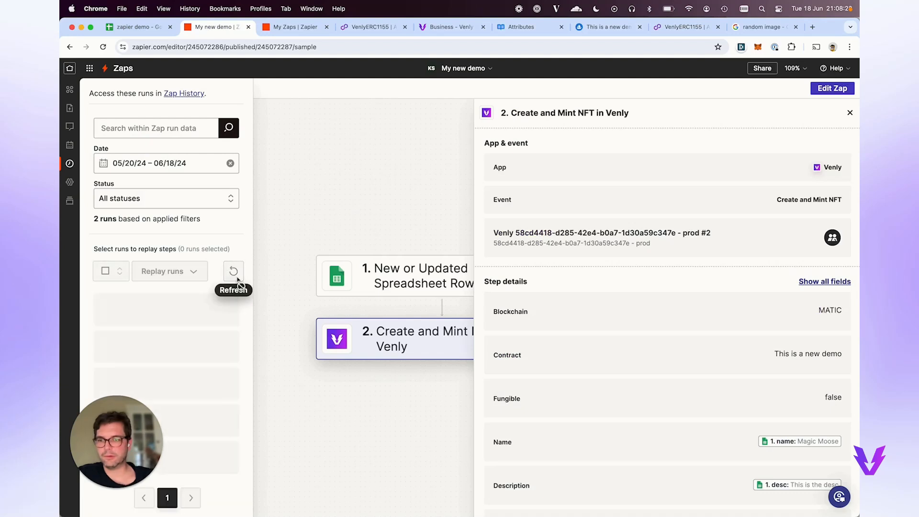
{"action": "left_click", "coordinate": [287, 29]}
{"action": "left_click", "coordinate": [230, 33]}
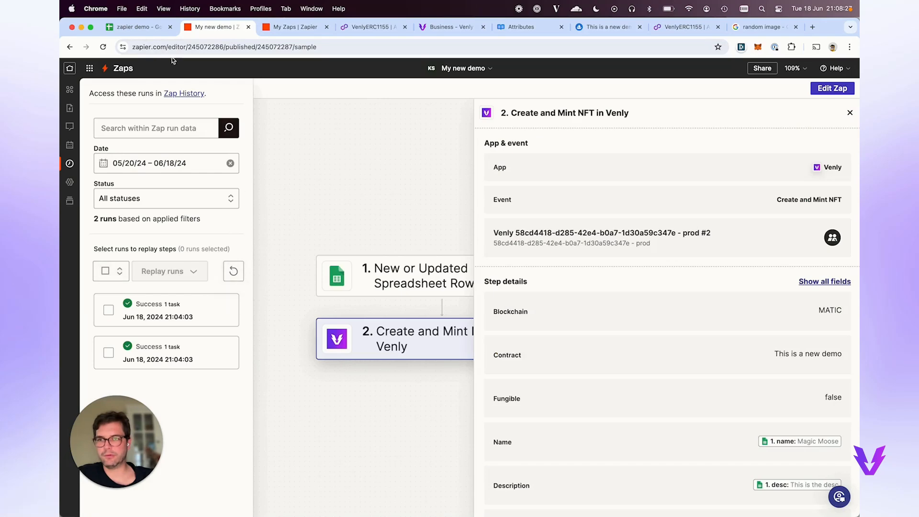
Duplicate the 'on' Evil Cat row A5:G5 into row 6 of the zapier demo sheet.
{"action": "left_click", "coordinate": [146, 30]}
{"action": "left_click", "coordinate": [112, 249]}
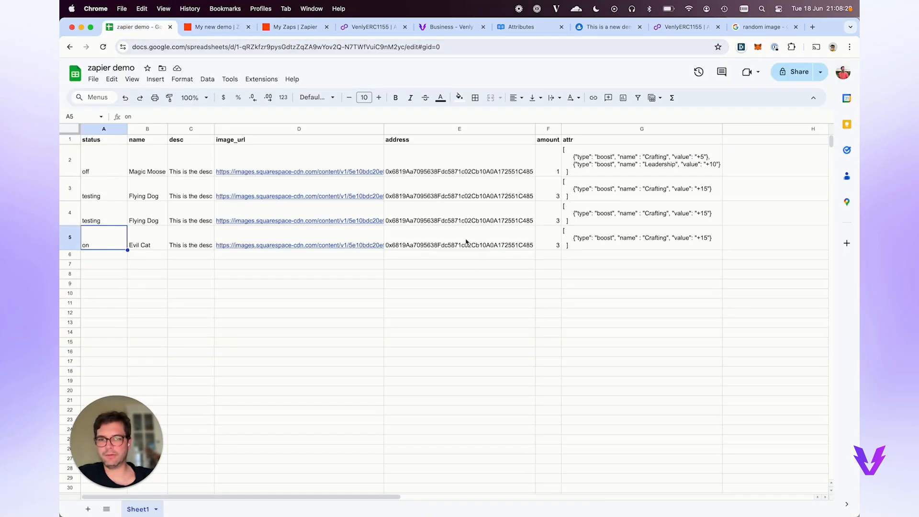
{"action": "left_click", "coordinate": [627, 240], "text": "shift"}
{"action": "key", "text": "super+c"}
{"action": "left_click", "coordinate": [112, 264]}
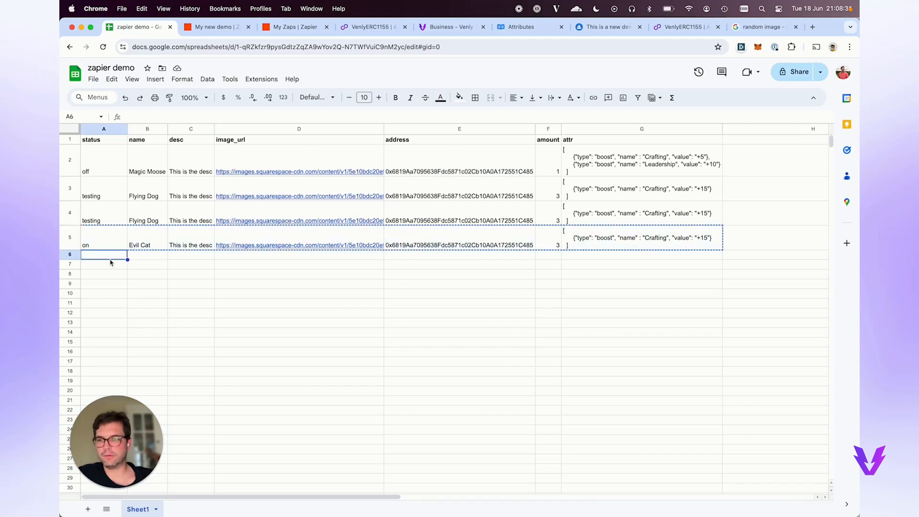
{"action": "key", "text": "super+v"}
Recheck the Zap's run history repeatedly for runs triggered by the new row 6.
{"action": "left_click", "coordinate": [227, 29]}
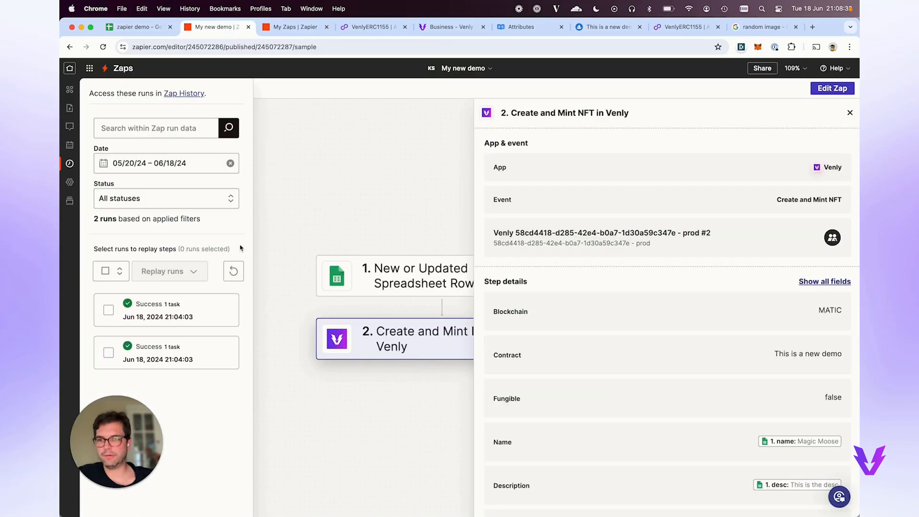
{"action": "left_click", "coordinate": [234, 274]}
{"action": "left_click", "coordinate": [234, 274]}
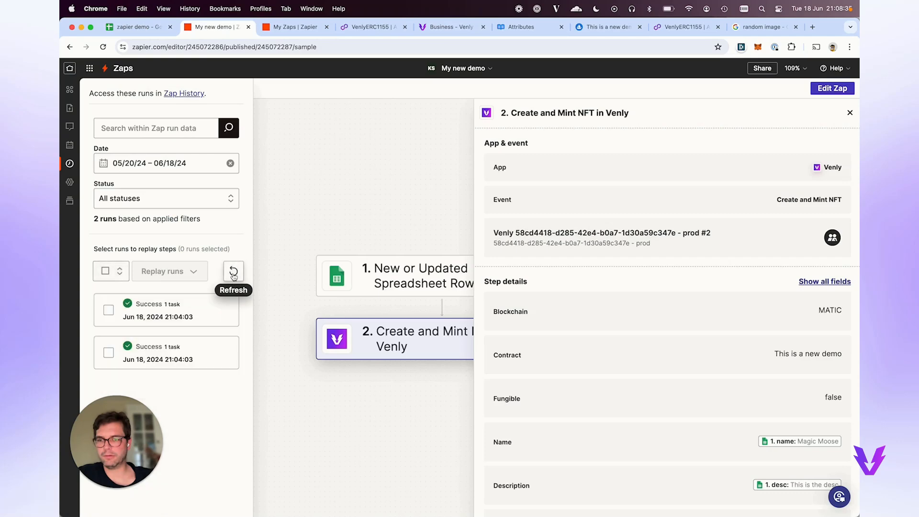
{"action": "left_click", "coordinate": [234, 275]}
{"action": "left_click", "coordinate": [233, 276]}
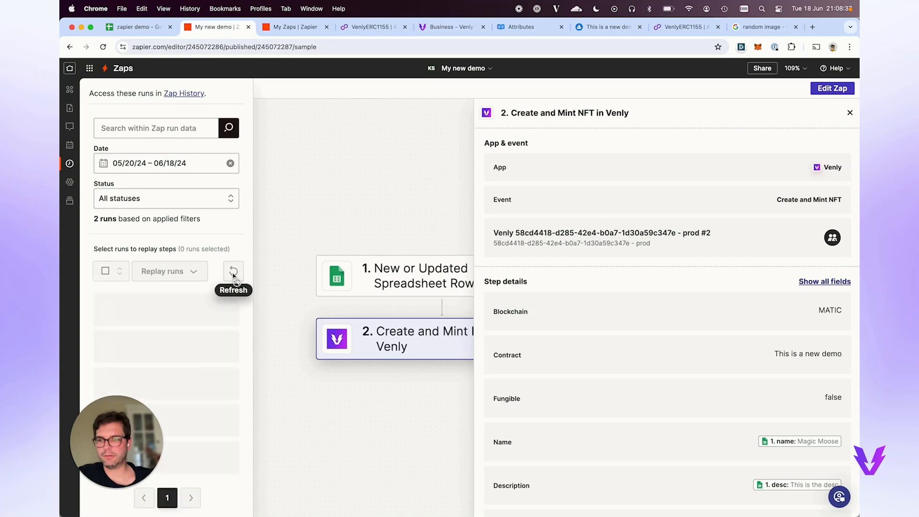
{"action": "left_click", "coordinate": [233, 276]}
{"action": "key", "text": "super+alt+Right"}
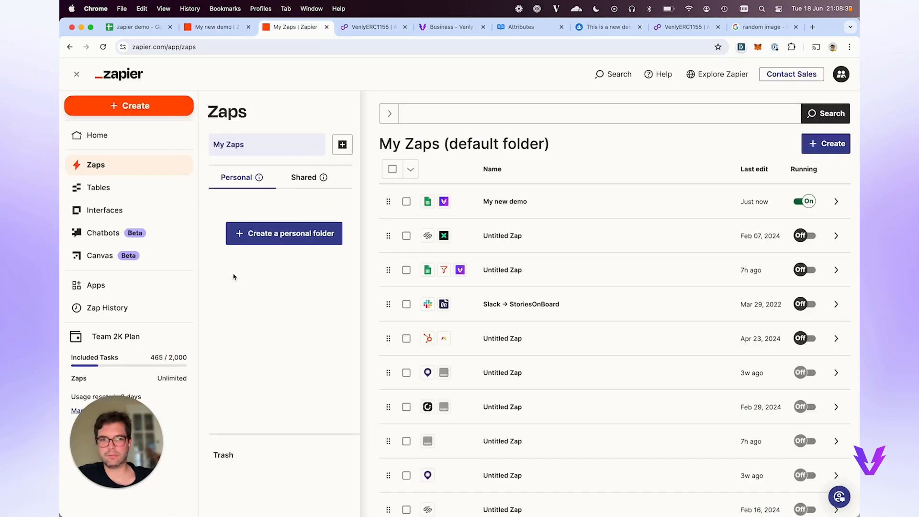
{"action": "key", "text": "super+alt+Left"}
{"action": "left_click", "coordinate": [234, 276]}
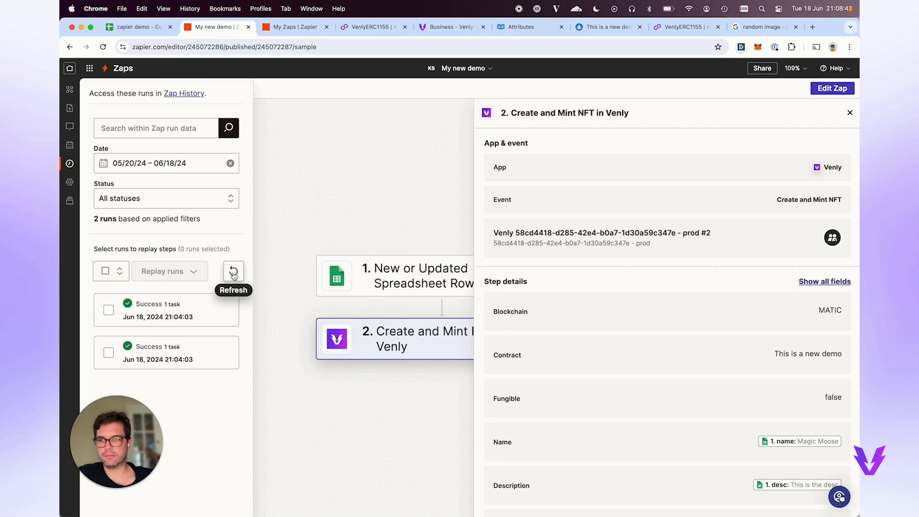
{"action": "left_click", "coordinate": [233, 273]}
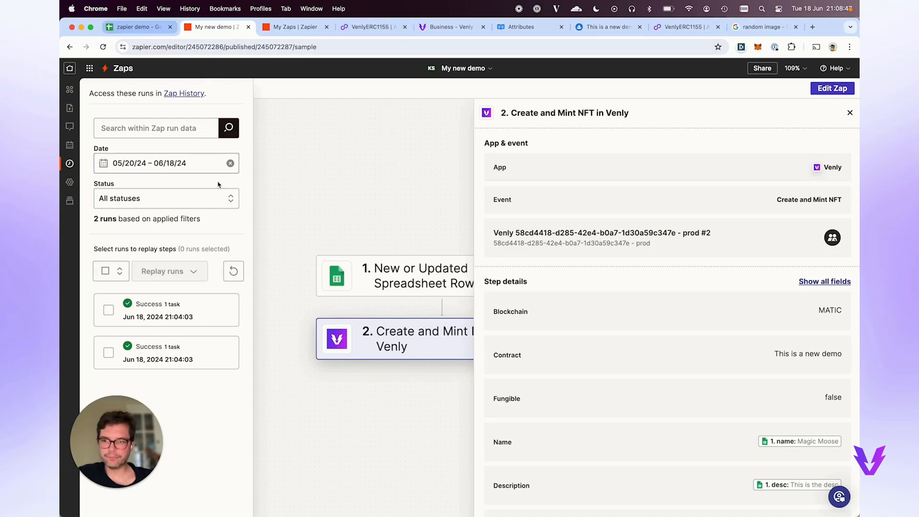
{"action": "left_click", "coordinate": [233, 272]}
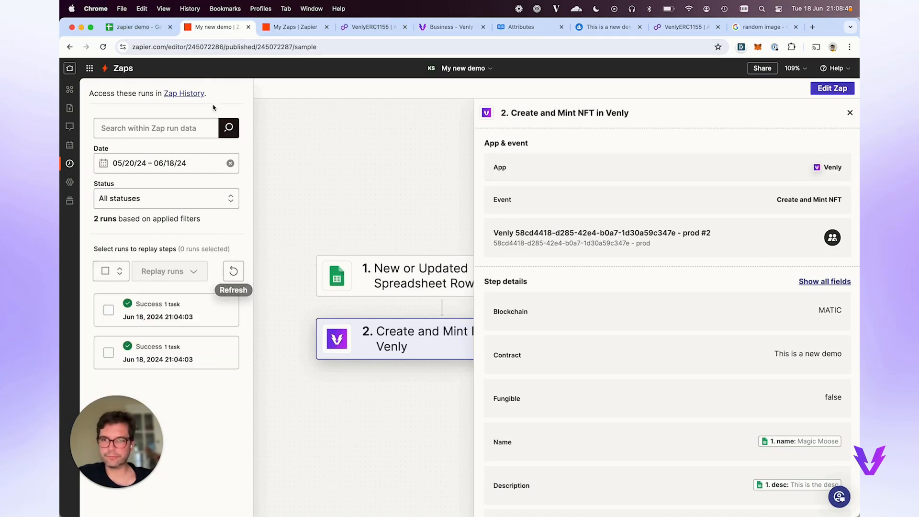
{"action": "left_click", "coordinate": [129, 28]}
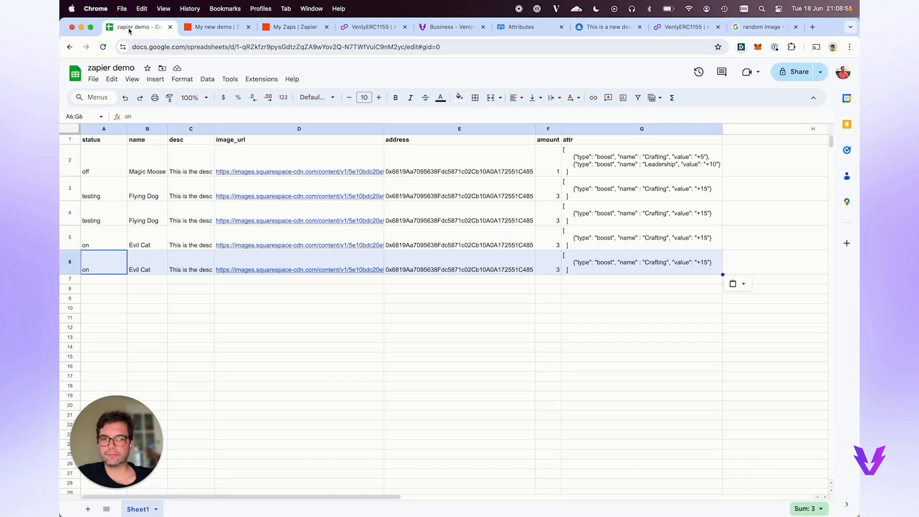
Change cell A5's status from 'on' to 'test' so only row 6 stays on.
{"action": "left_click", "coordinate": [212, 25]}
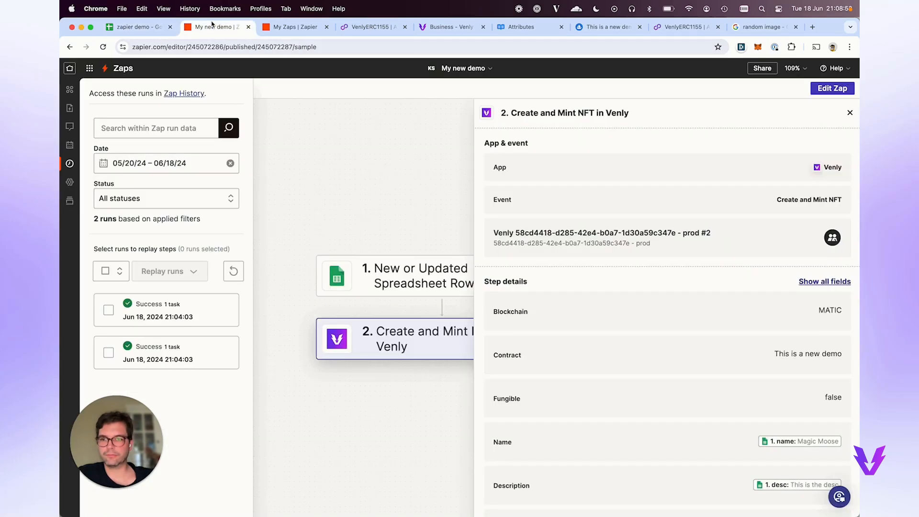
{"action": "left_click", "coordinate": [129, 27]}
{"action": "left_click", "coordinate": [101, 245]}
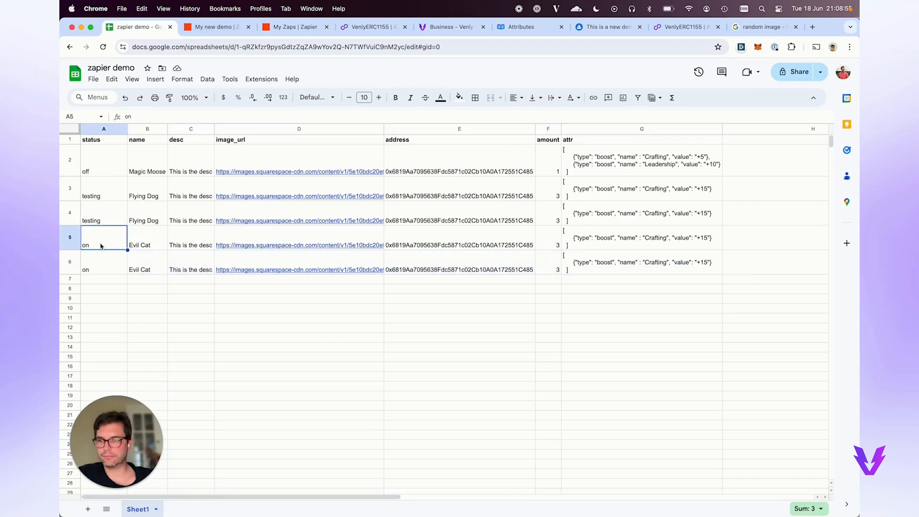
{"action": "type", "text": "testing"}
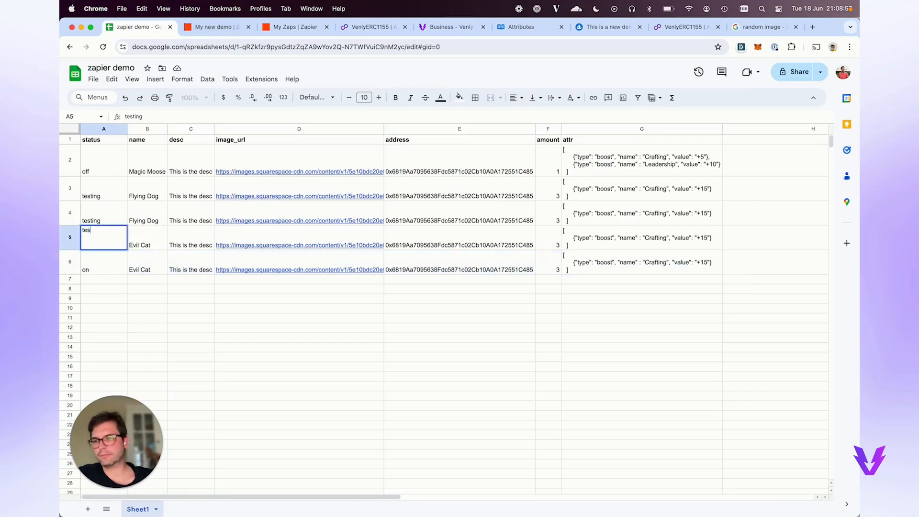
{"action": "key", "text": "Return"}
{"action": "key", "text": "Up"}
{"action": "key", "text": "Up"}
{"action": "key", "text": "Down"}
{"action": "type", "text": "test"}
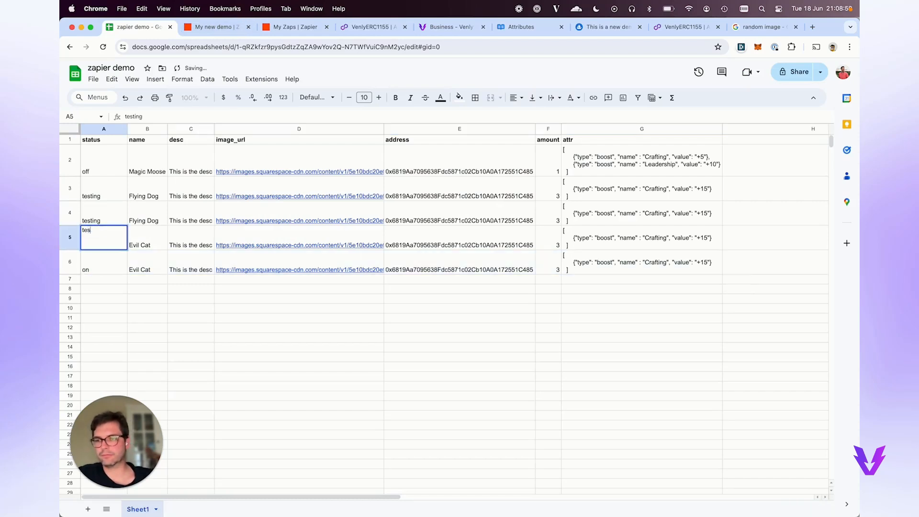
{"action": "key", "text": "Return"}
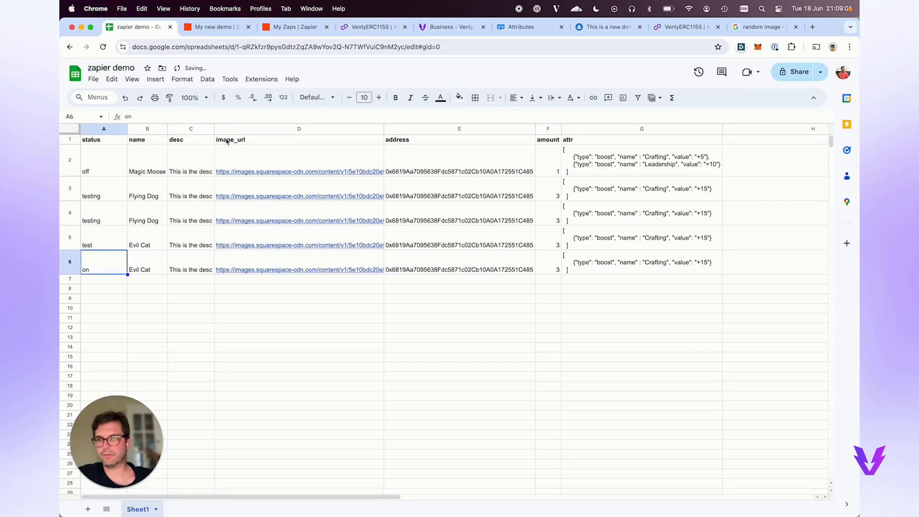
{"action": "left_click", "coordinate": [210, 27]}
Reload the My new demo run history several times to look for new runs.
{"action": "left_click", "coordinate": [231, 268]}
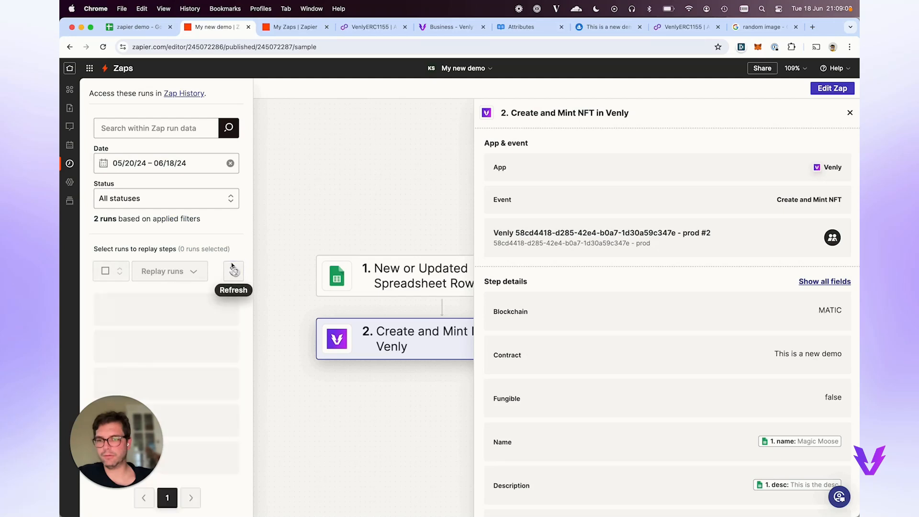
{"action": "left_click", "coordinate": [232, 267]}
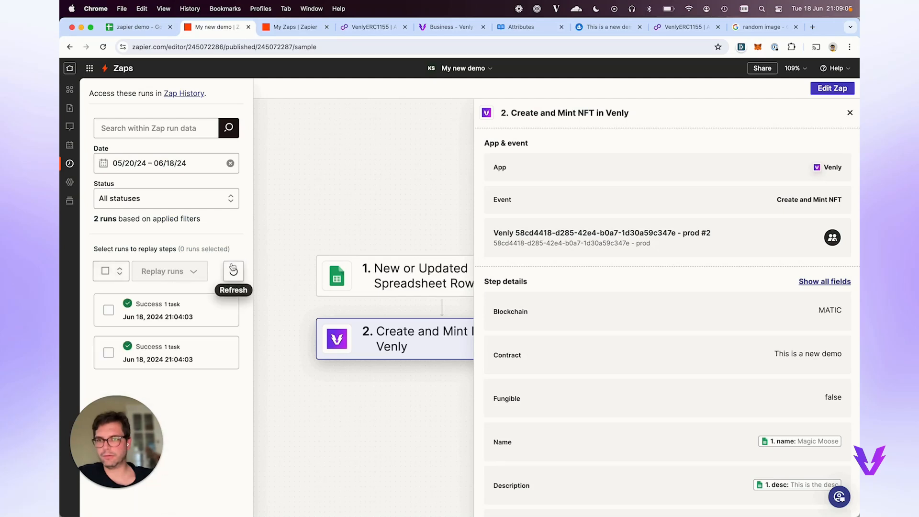
{"action": "key", "text": "ctrl+Tab"}
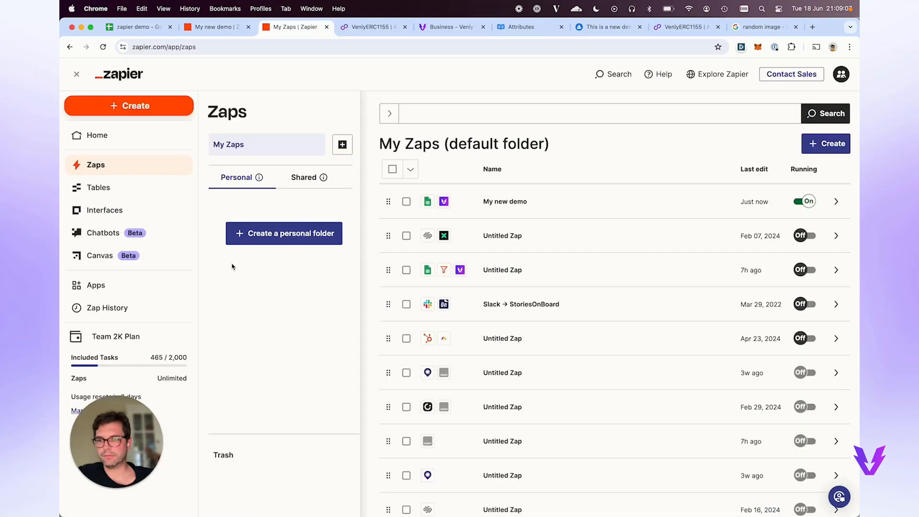
{"action": "key", "text": "ctrl+shift+Tab"}
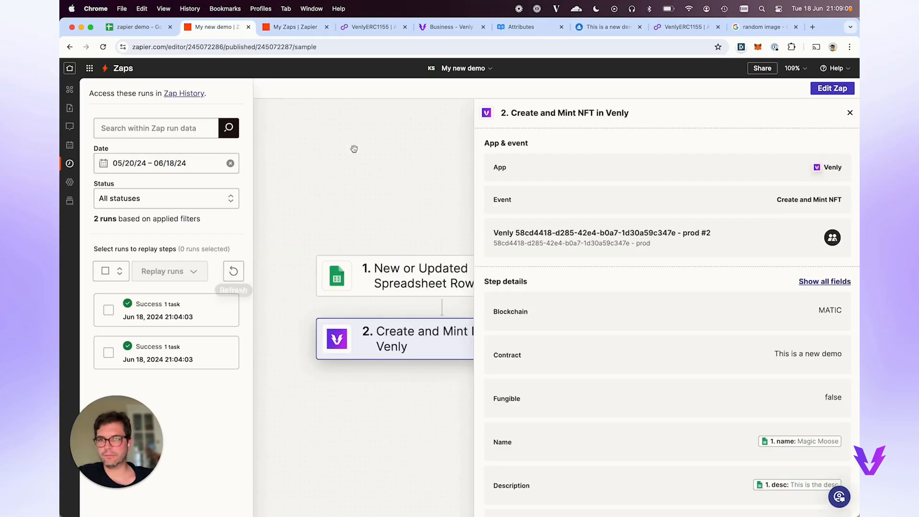
{"action": "left_click", "coordinate": [235, 270]}
{"action": "left_click", "coordinate": [235, 270]}
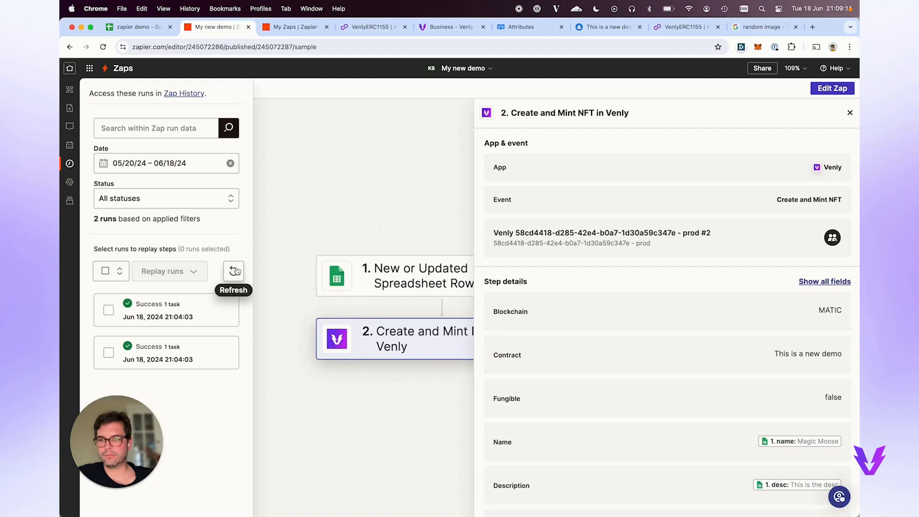
{"action": "left_click", "coordinate": [235, 270]}
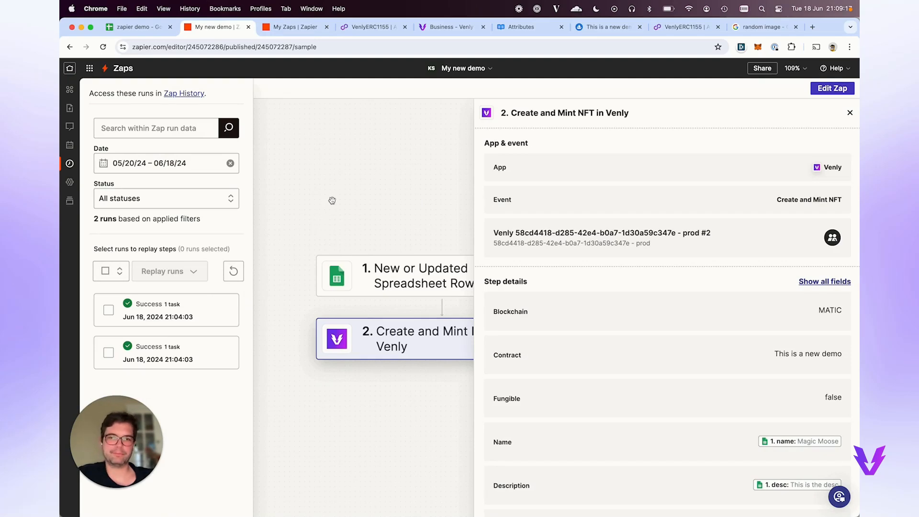
Open the first successful run's details to inspect its Google Sheets trigger data.
{"action": "scroll", "coordinate": [332, 200], "scroll_direction": "down", "scroll_amount": 5}
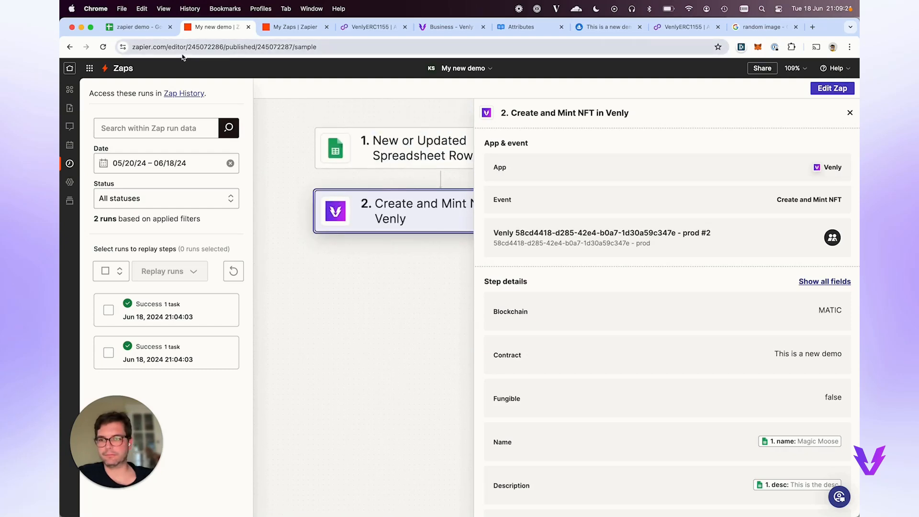
{"action": "left_click", "coordinate": [192, 309]}
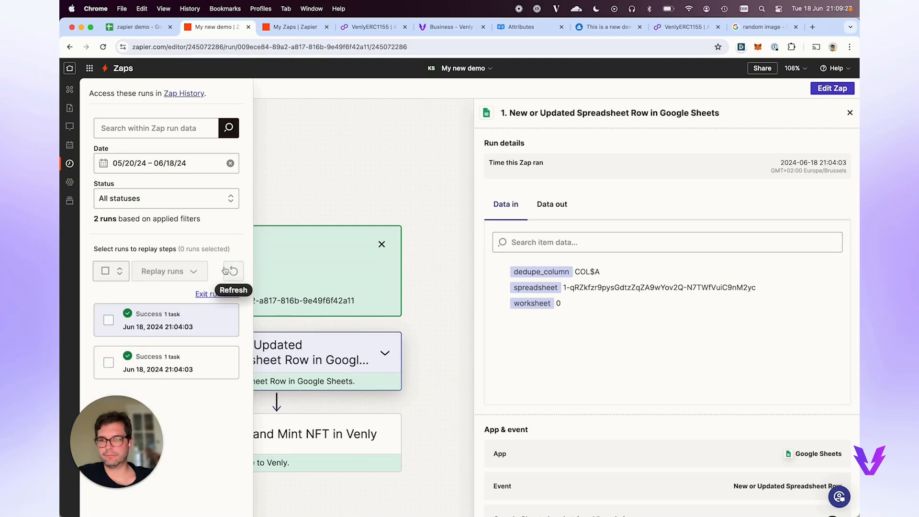
{"action": "key", "text": "super+alt+Right"}
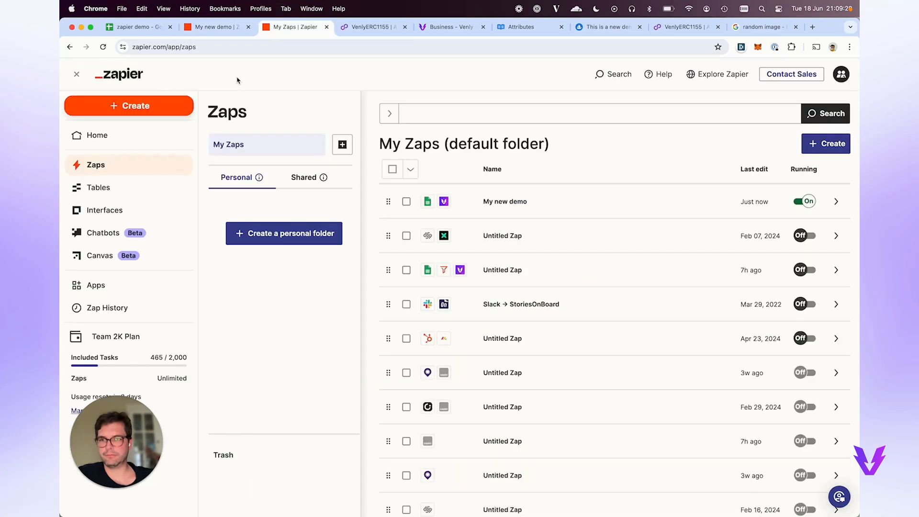
{"action": "key", "text": "super+alt+Left"}
{"action": "key", "text": "super+alt+Left"}
{"action": "key", "text": "super+alt+Right"}
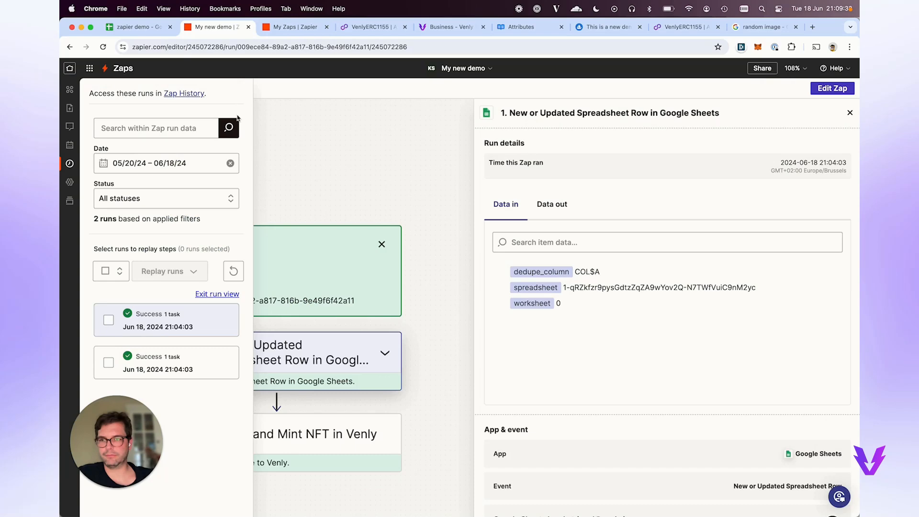
{"action": "key", "text": "super+alt+Left"}
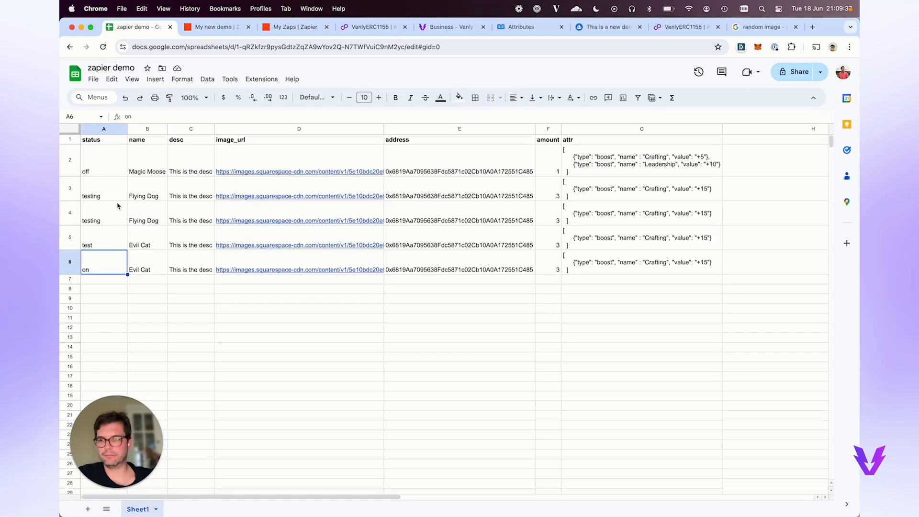
Commit 213 as row 6's status in cell A6 and refresh the Zap's run list.
{"action": "key", "text": "BackSpace"}
{"action": "key", "text": "Return"}
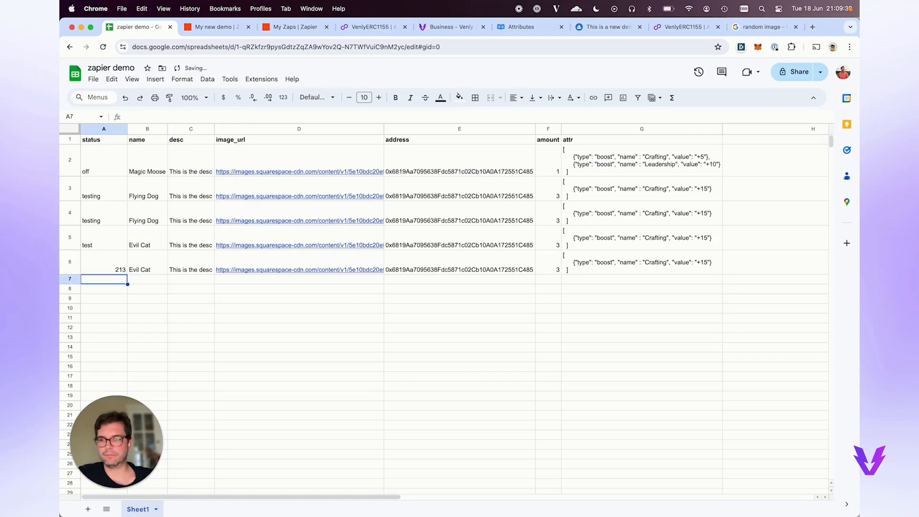
{"action": "key", "text": "super+alt+Right"}
{"action": "left_click", "coordinate": [232, 272]}
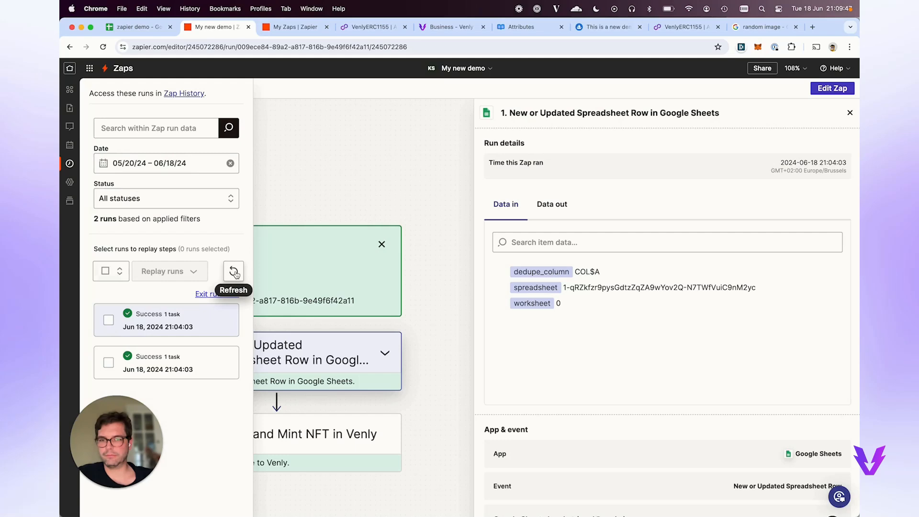
Close and reopen the Zap runs panel in the My new demo editor.
{"action": "key", "text": "super+alt+Right"}
{"action": "key", "text": "super+alt+Left"}
{"action": "key", "text": "super+alt+Right"}
{"action": "key", "text": "super+alt+Left"}
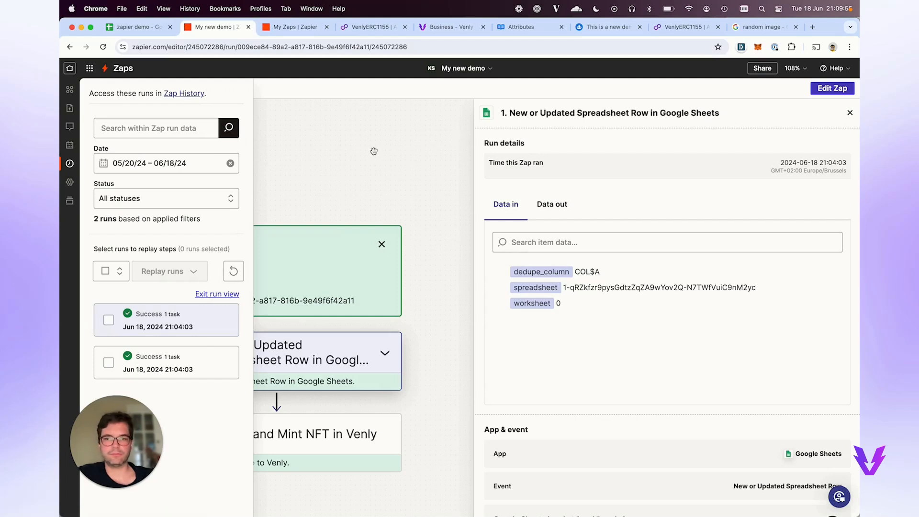
{"action": "left_click", "coordinate": [70, 165]}
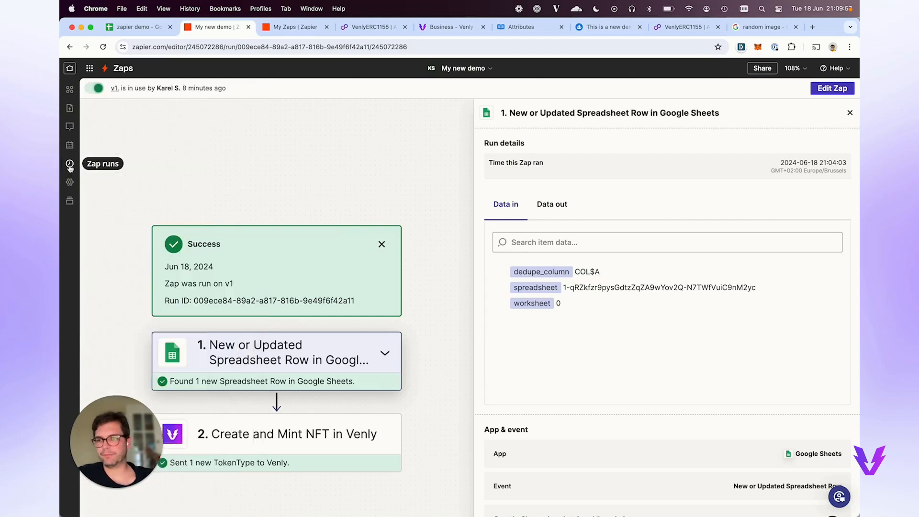
{"action": "left_click", "coordinate": [70, 164]}
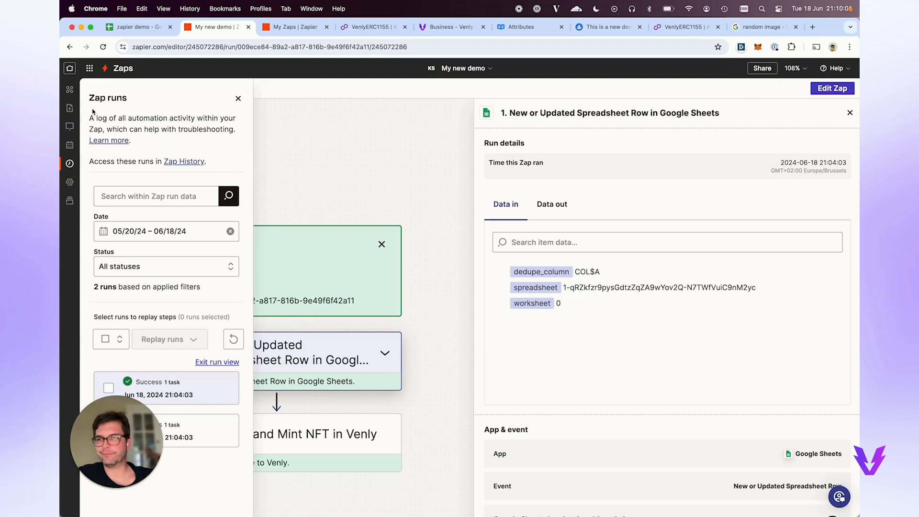
Open the full Zap History and scroll through its four successful runs.
{"action": "left_click", "coordinate": [196, 162]}
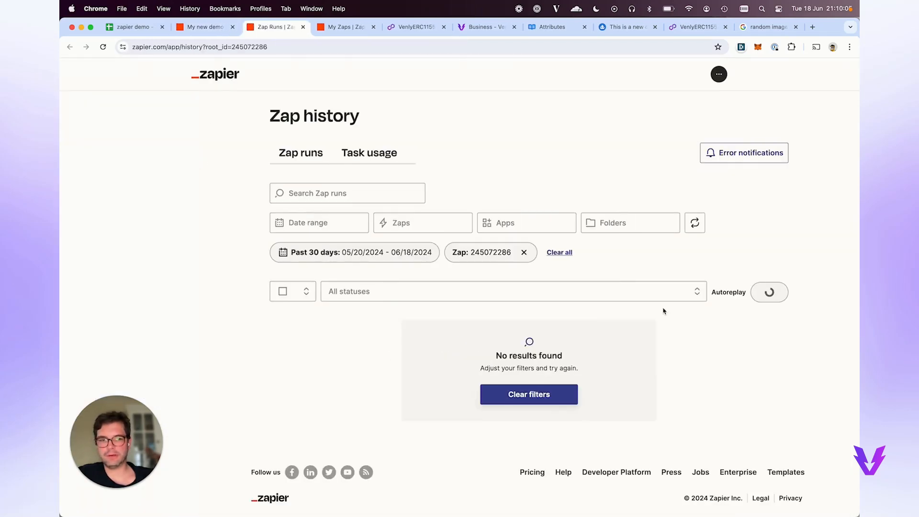
{"action": "scroll", "coordinate": [576, 302], "scroll_direction": "down", "scroll_amount": 1}
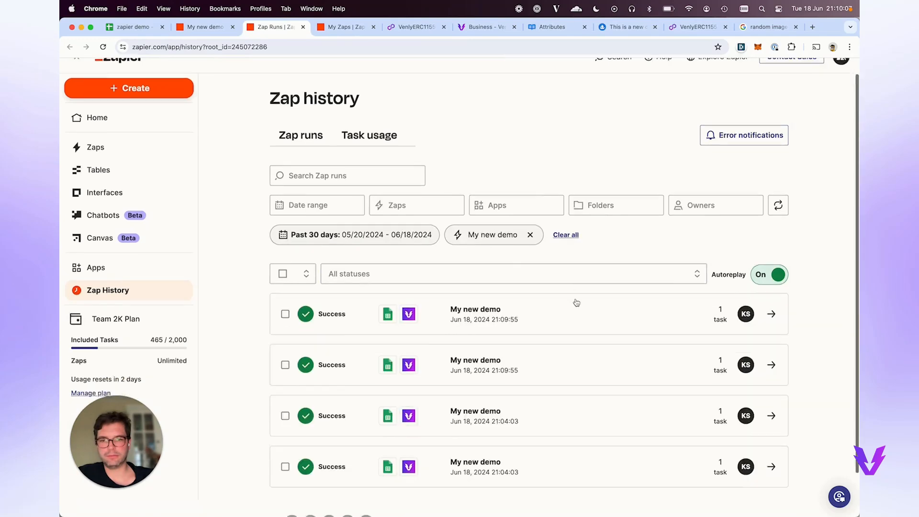
{"action": "scroll", "coordinate": [576, 302], "scroll_direction": "down", "scroll_amount": 3}
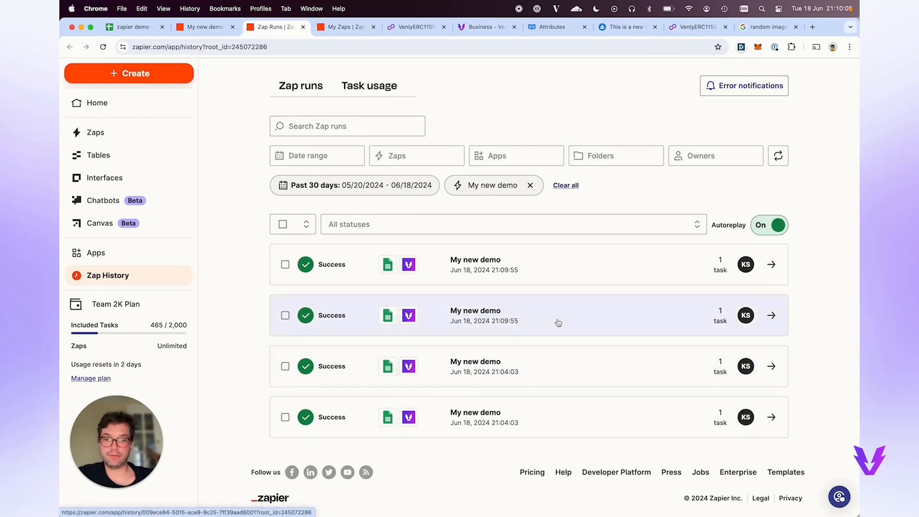
{"action": "left_click", "coordinate": [407, 28]}
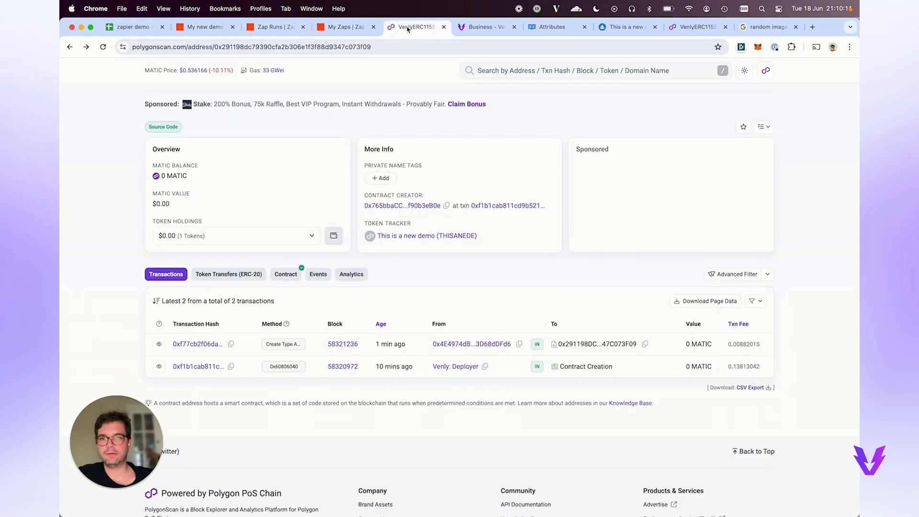
Confirm four transactions on the VenlyERC1155 PolygonScan page and browse the OpenSea collection's 7 items.
{"action": "left_click", "coordinate": [676, 33]}
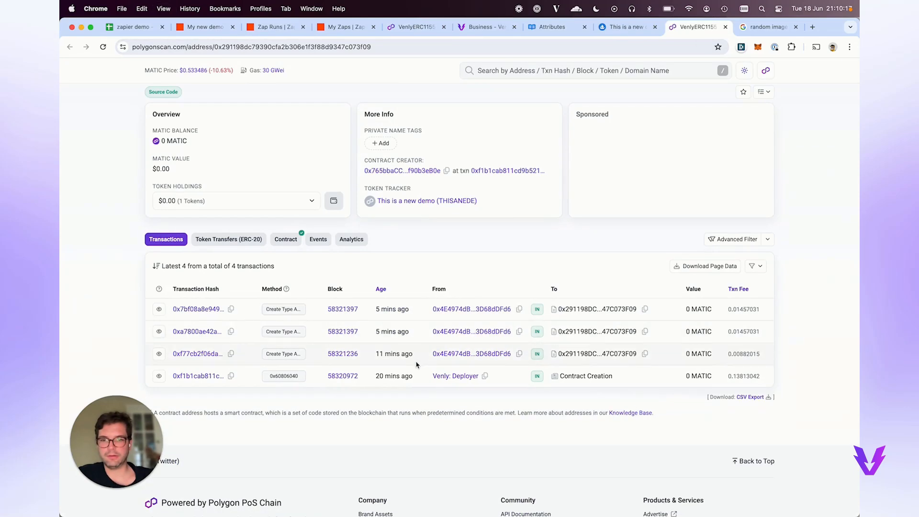
{"action": "left_click", "coordinate": [347, 30]}
{"action": "key", "text": "super+alt+Left"}
{"action": "key", "text": "super+alt+Right"}
{"action": "key", "text": "super+alt+Right"}
{"action": "key", "text": "super+alt+Right"}
{"action": "key", "text": "super+alt+Right"}
{"action": "key", "text": "super+alt+Right"}
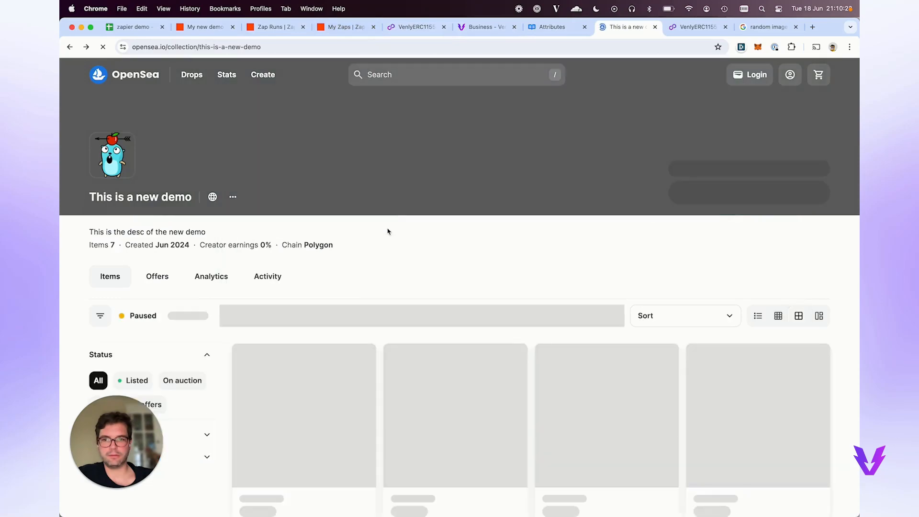
{"action": "scroll", "coordinate": [390, 259], "scroll_direction": "down", "scroll_amount": 5}
{"action": "scroll", "coordinate": [393, 258], "scroll_direction": "up", "scroll_amount": 6}
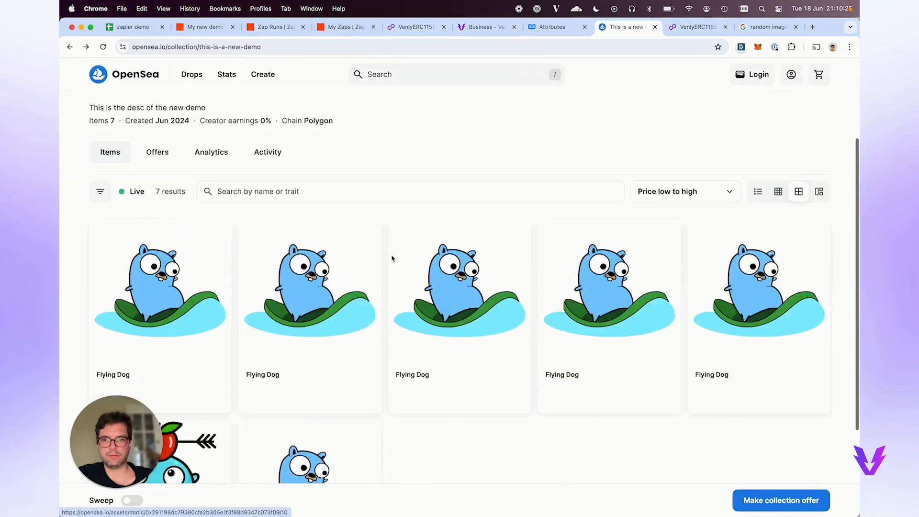
{"action": "left_click", "coordinate": [208, 28]}
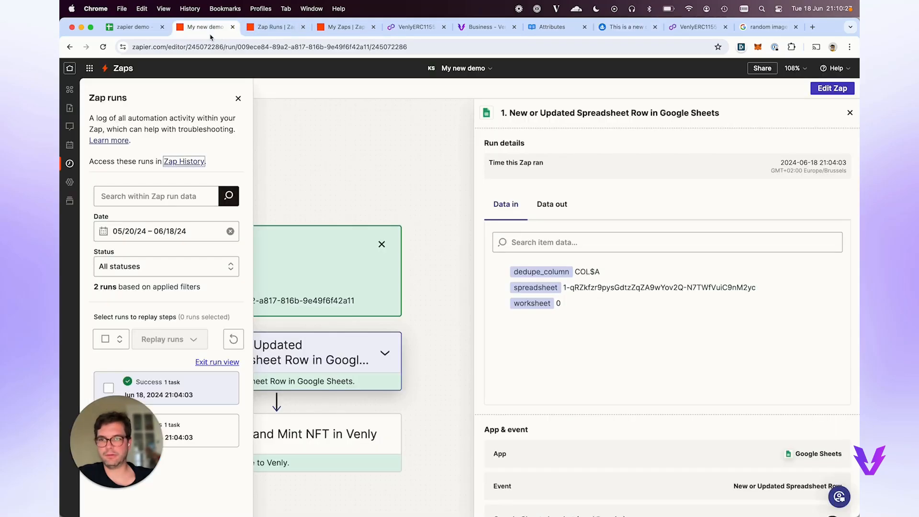
Review the four successful runs in Zap history, then view the contract's two pending transactions.
{"action": "key", "text": "ctrl+shift+Tab"}
{"action": "key", "text": "ctrl+Tab"}
{"action": "key", "text": "ctrl+Tab"}
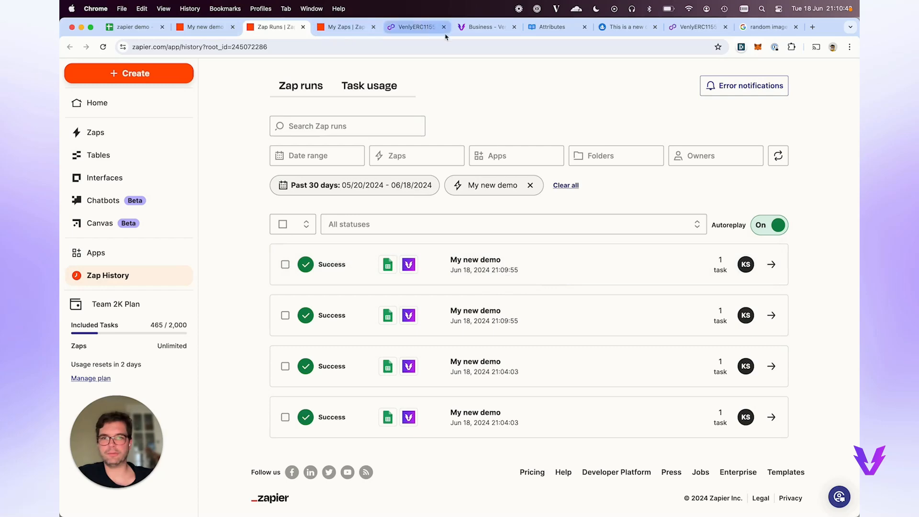
{"action": "left_click", "coordinate": [485, 27]}
{"action": "left_click", "coordinate": [414, 27]}
{"action": "left_click", "coordinate": [694, 27]}
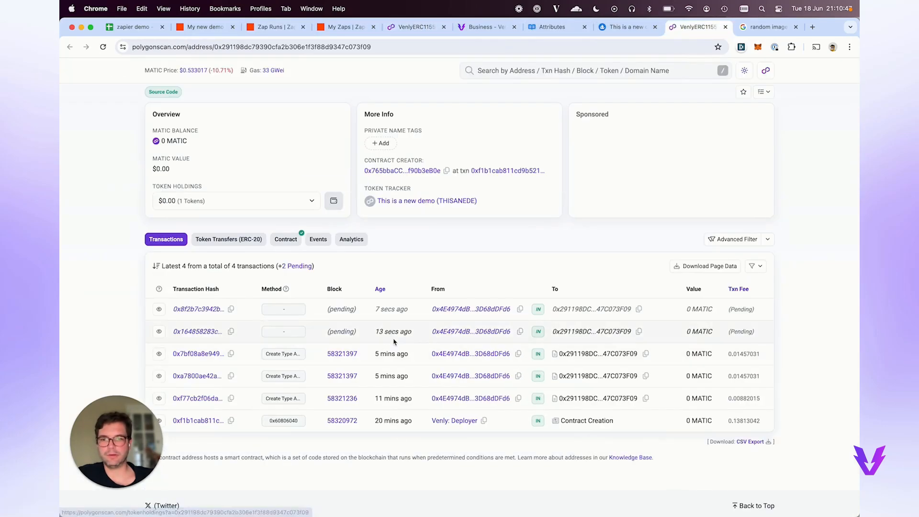
Highlight the two new pending transactions on the PolygonScan contract page.
{"action": "left_click_drag", "start_coordinate": [411, 332], "coordinate": [378, 311]}
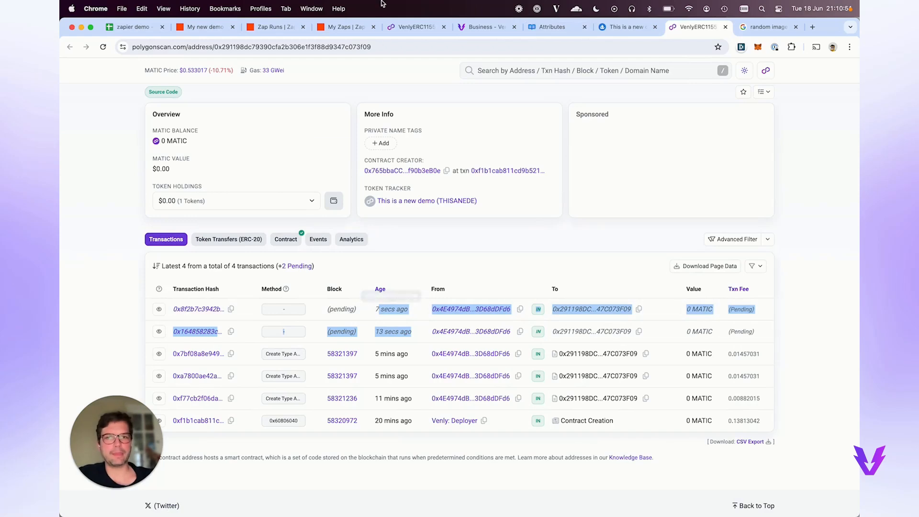
{"action": "left_click", "coordinate": [150, 29]}
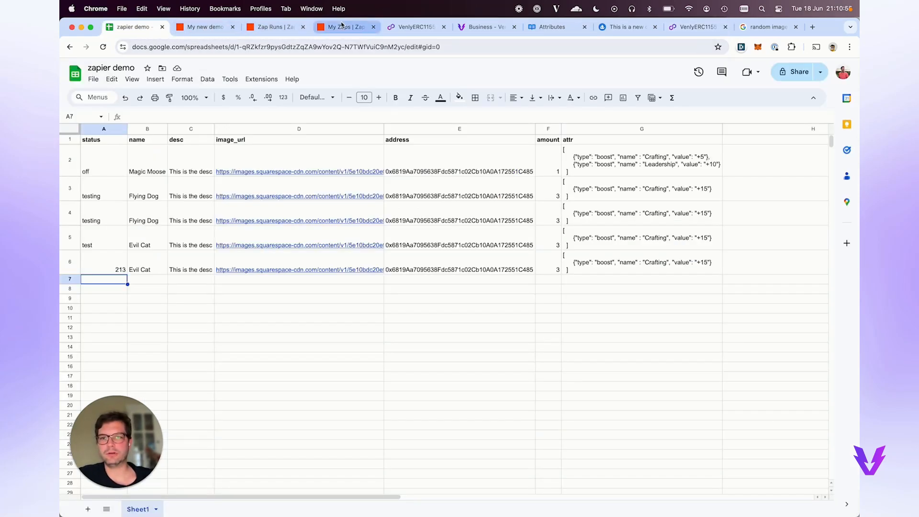
Inspect row 6's cells: status 213 in A6 and the name Evil Cat in B6.
{"action": "left_click", "coordinate": [88, 271]}
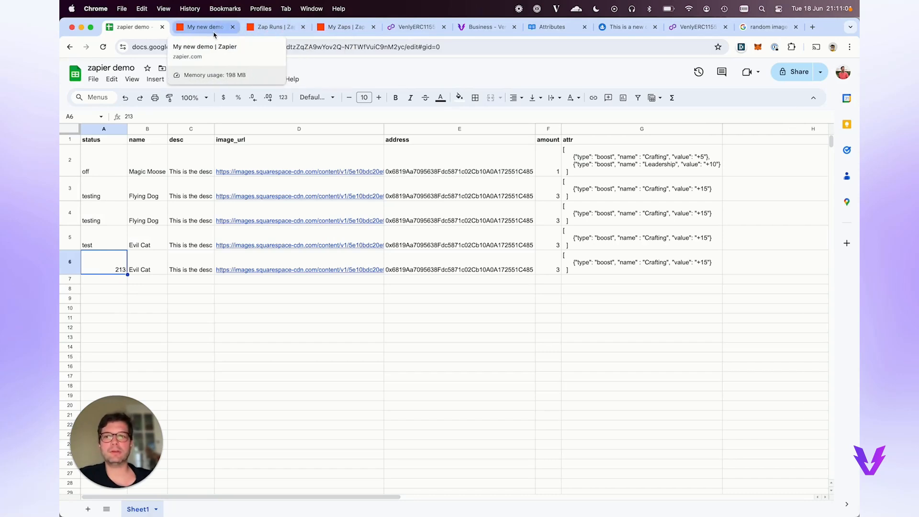
{"action": "left_click", "coordinate": [105, 281]}
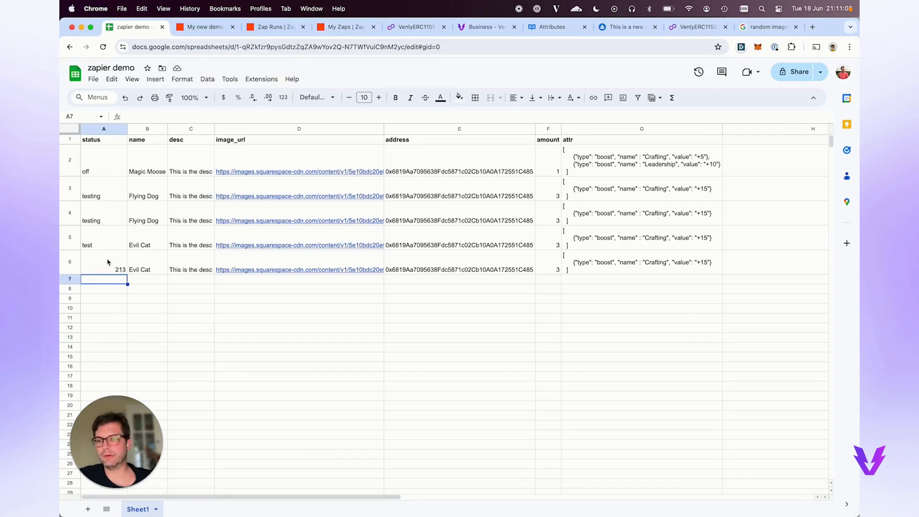
{"action": "left_click", "coordinate": [108, 262]}
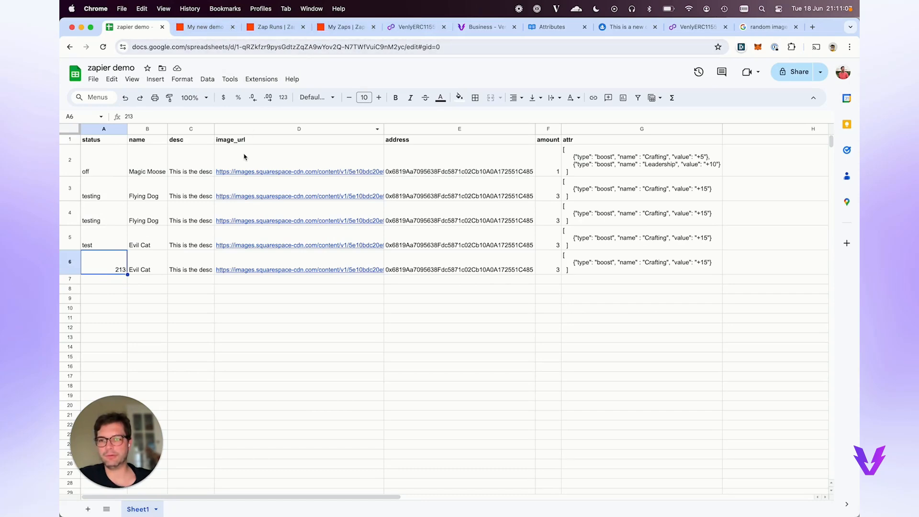
{"action": "mouse_move", "coordinate": [244, 156]}
{"action": "left_click", "coordinate": [156, 271]}
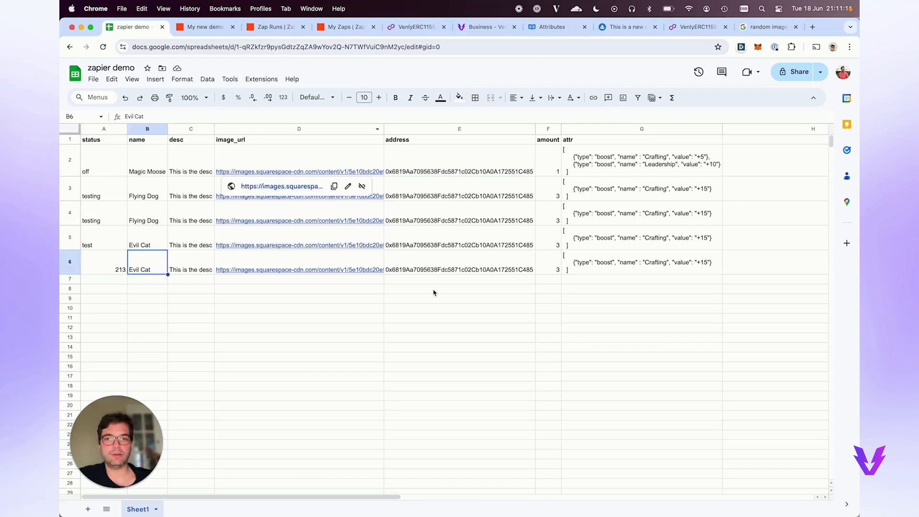
{"action": "left_click", "coordinate": [201, 32]}
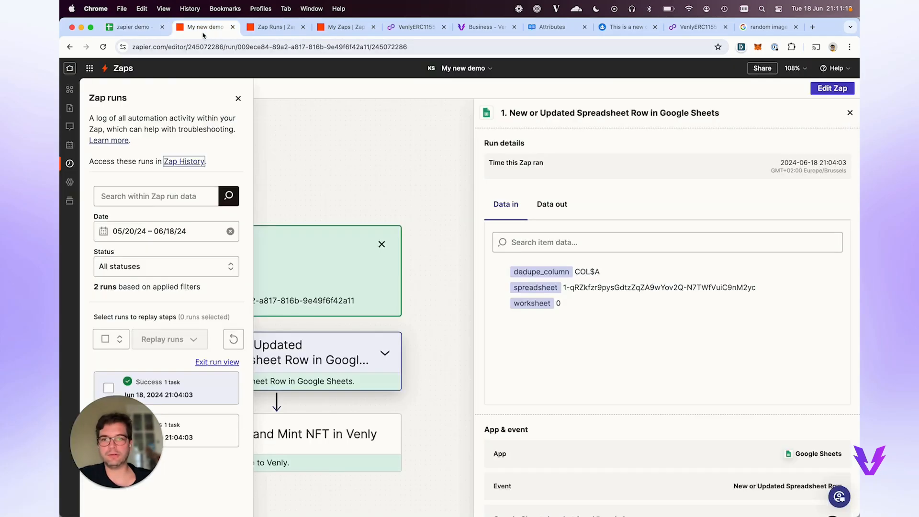
Create a v1-based draft of the Zap and insert an empty step before the Venly mint.
{"action": "left_click", "coordinate": [263, 29]}
{"action": "left_click", "coordinate": [217, 31]}
{"action": "left_click", "coordinate": [238, 99]}
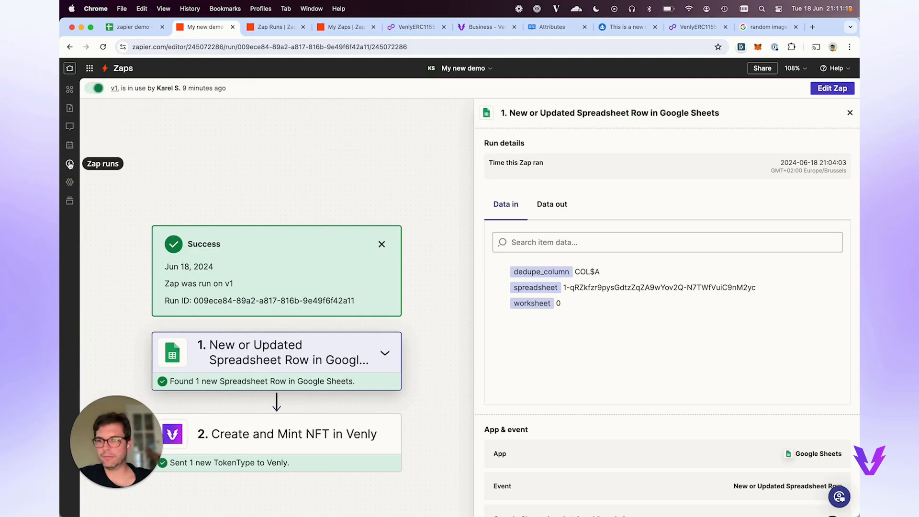
{"action": "left_click", "coordinate": [70, 201]}
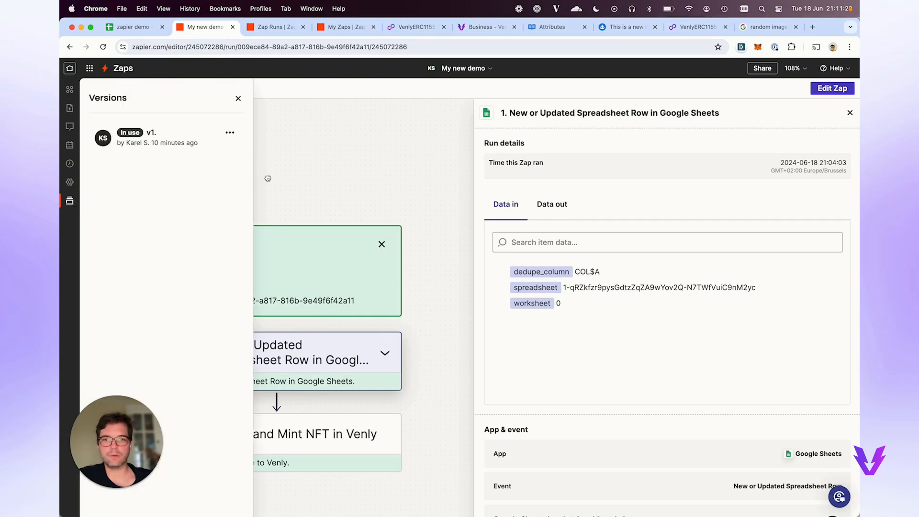
{"action": "left_click", "coordinate": [833, 89]}
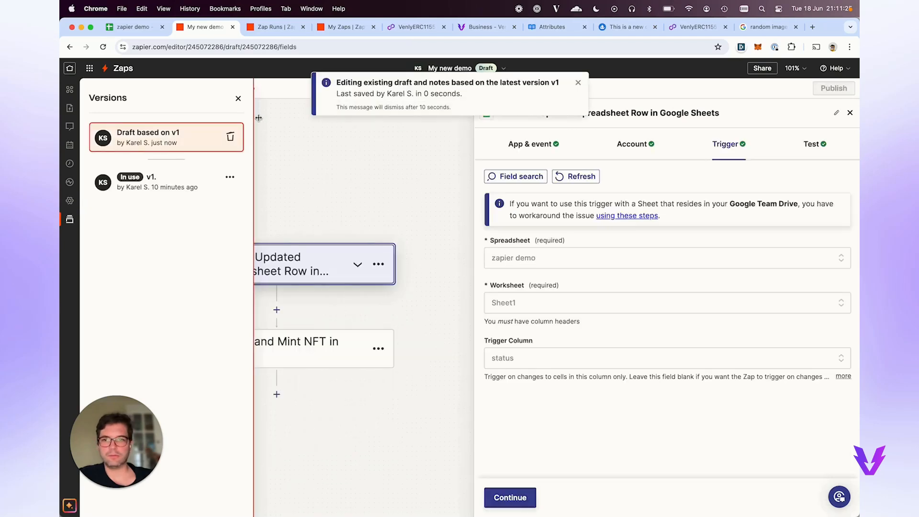
{"action": "left_click", "coordinate": [241, 99]}
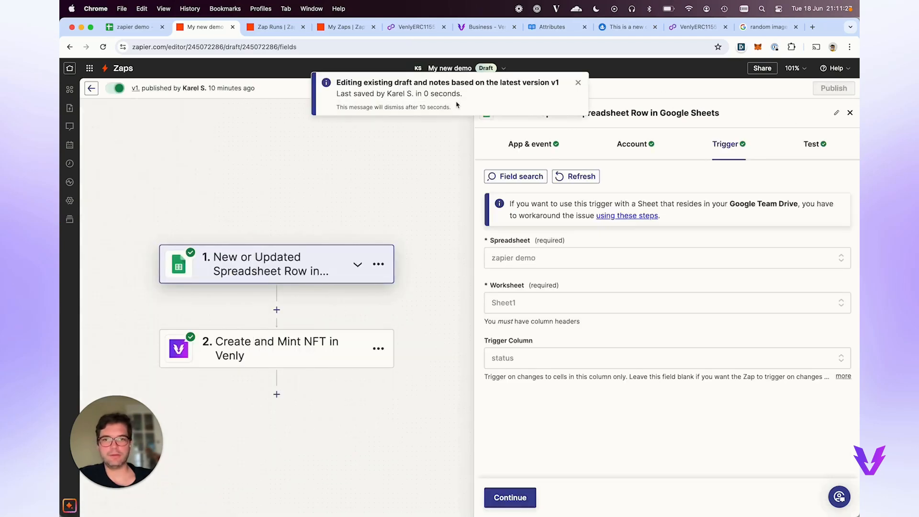
{"action": "left_click", "coordinate": [577, 84]}
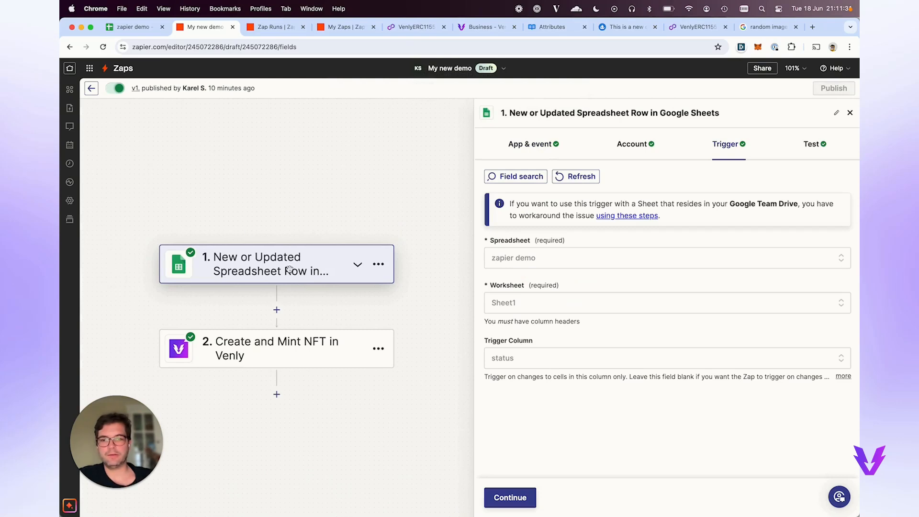
{"action": "left_click", "coordinate": [277, 310]}
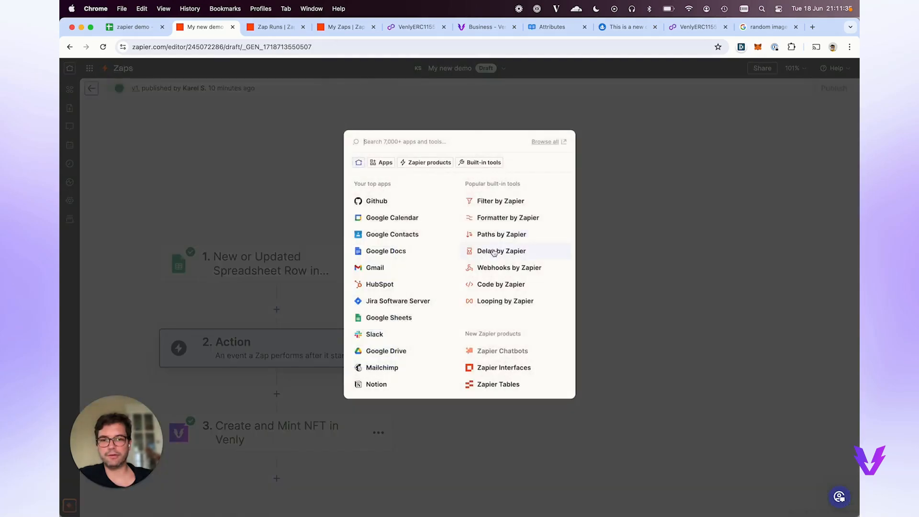
Make the new step a Filter by Zapier rule on the status field using (Text) Exactly matches.
{"action": "left_click", "coordinate": [487, 203]}
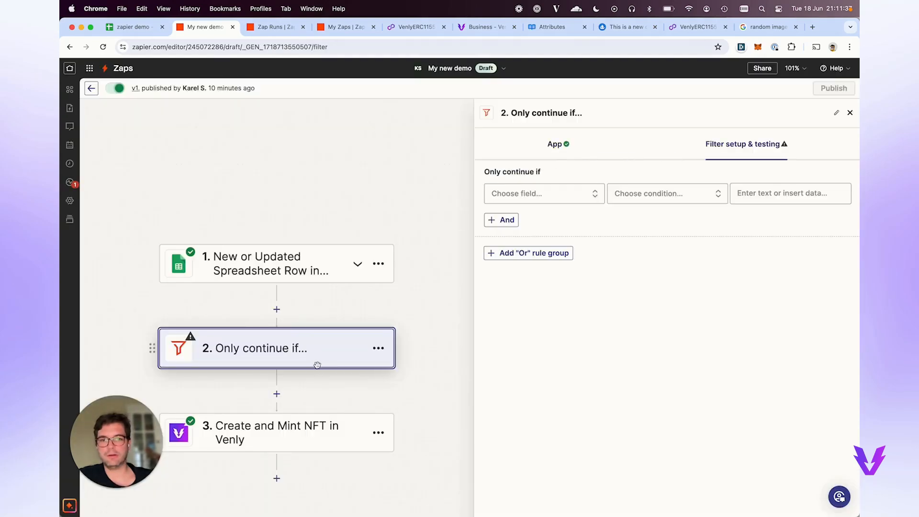
{"action": "left_click", "coordinate": [520, 194]}
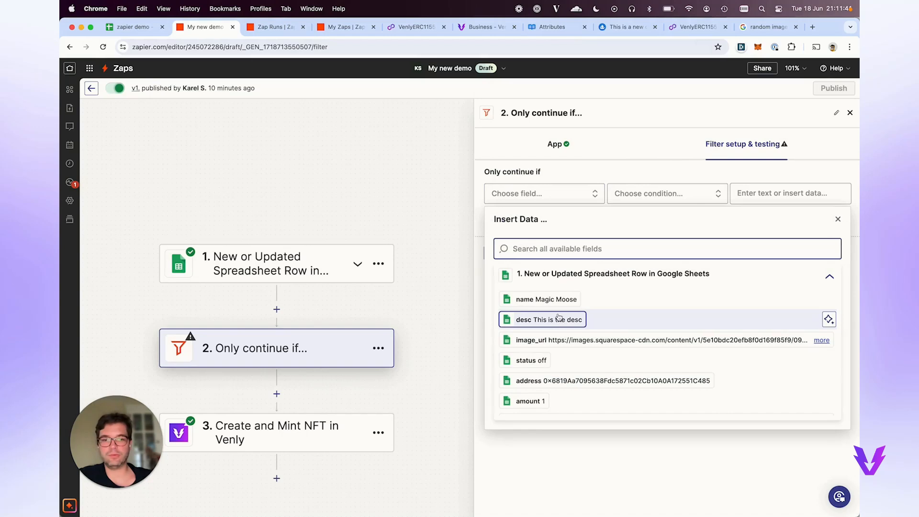
{"action": "left_click", "coordinate": [551, 361]}
{"action": "left_click", "coordinate": [625, 202]}
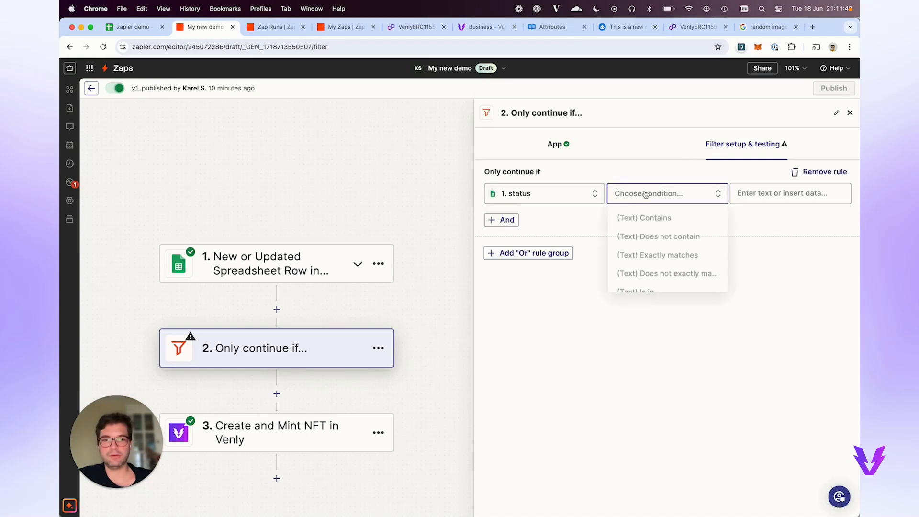
{"action": "scroll", "coordinate": [670, 248], "scroll_direction": "down", "scroll_amount": 1}
{"action": "scroll", "coordinate": [684, 255], "scroll_direction": "up", "scroll_amount": 1}
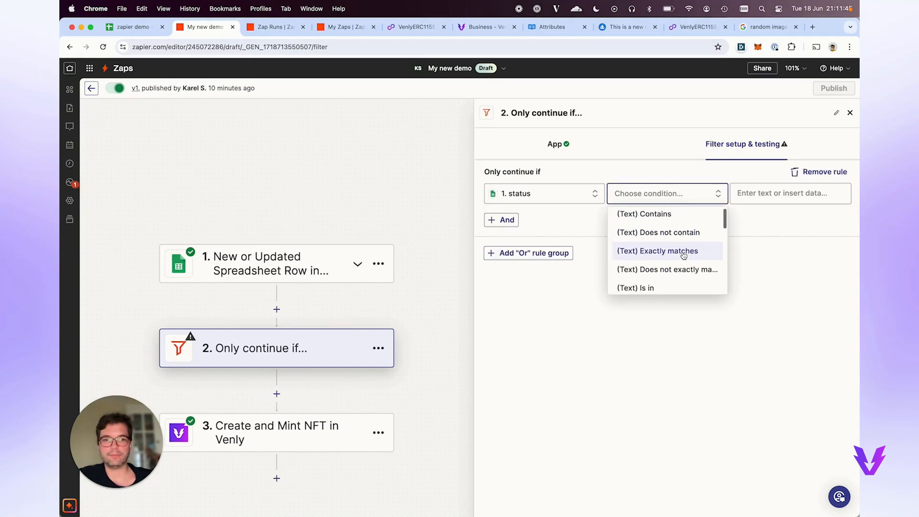
{"action": "left_click", "coordinate": [683, 255]}
Enter 'on' as the value the status must exactly match.
{"action": "left_click", "coordinate": [766, 194]}
{"action": "type", "text": "on"}
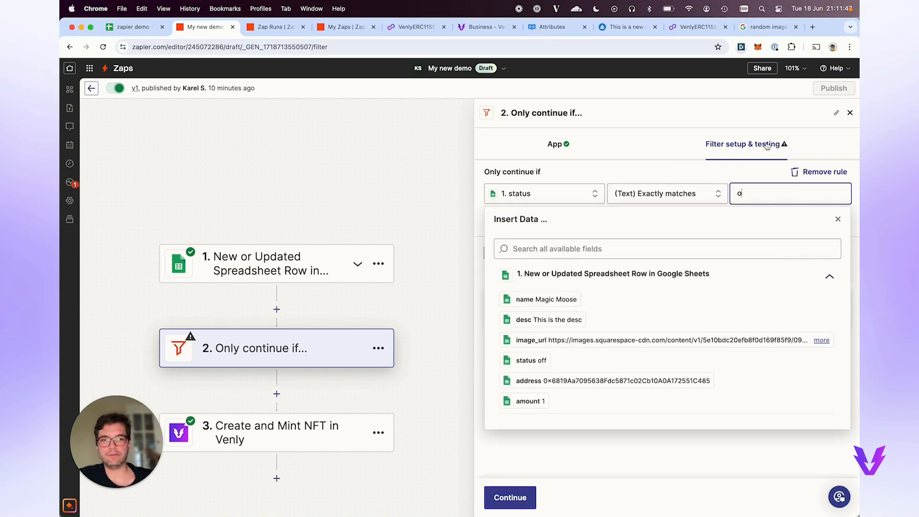
{"action": "left_click", "coordinate": [716, 173]}
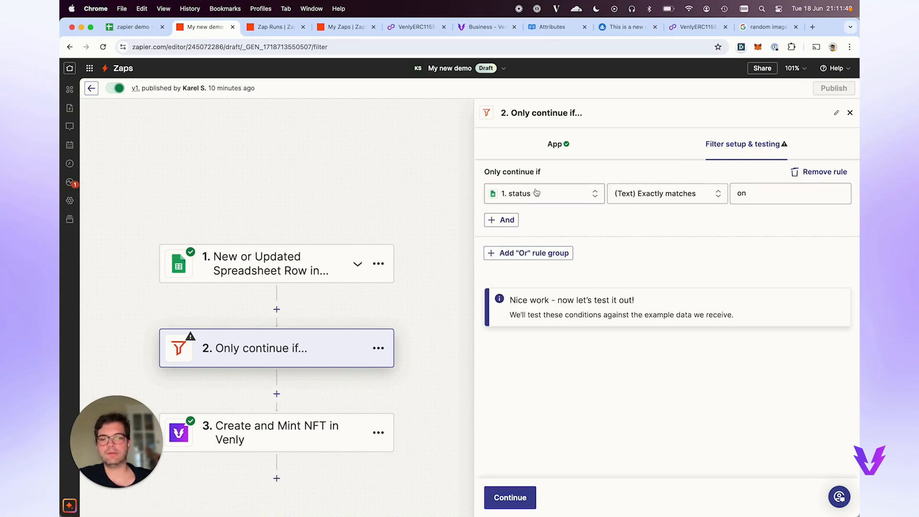
{"action": "scroll", "coordinate": [343, 400], "scroll_direction": "down", "scroll_amount": 2}
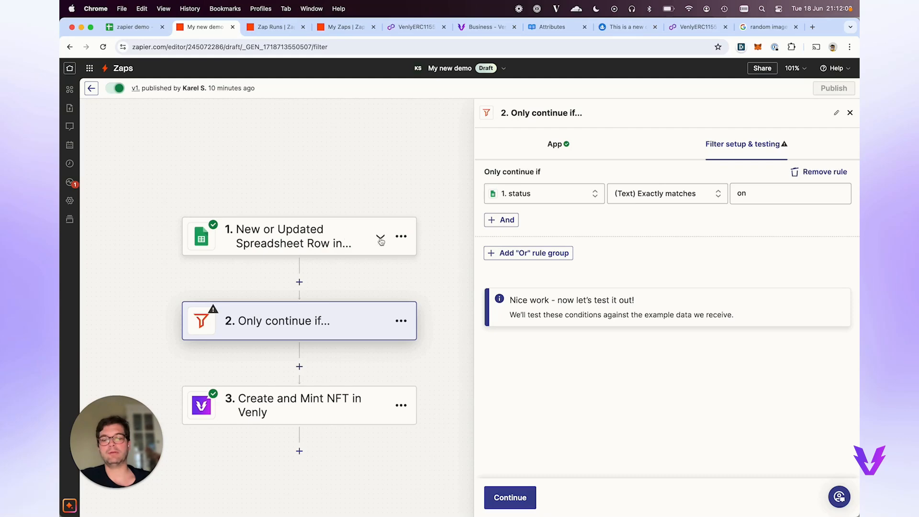
{"action": "left_click", "coordinate": [760, 194]}
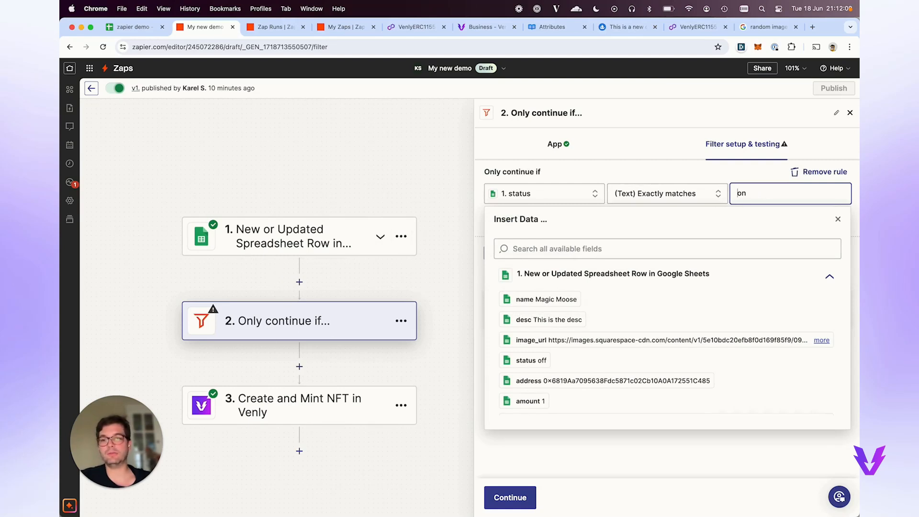
{"action": "left_click", "coordinate": [456, 212]}
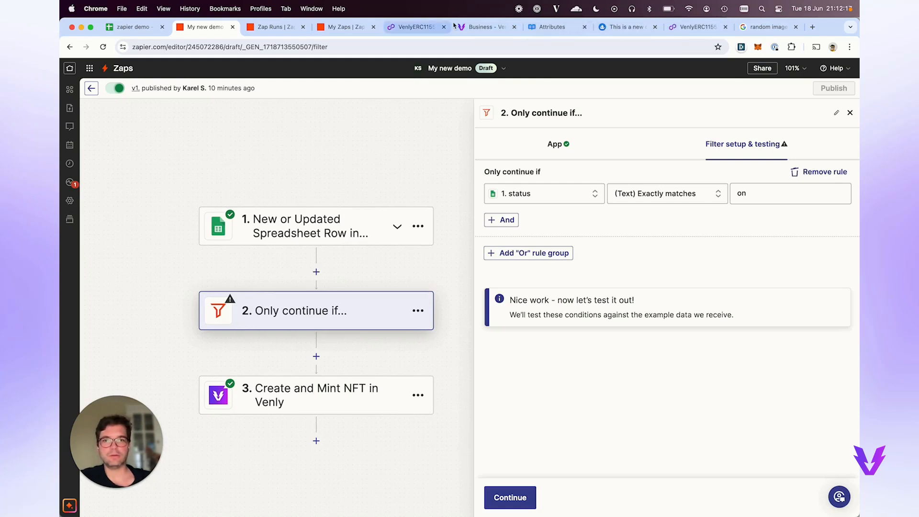
Switch through the Polygonscan tabs to the OpenSea collection page.
{"action": "left_click", "coordinate": [417, 33]}
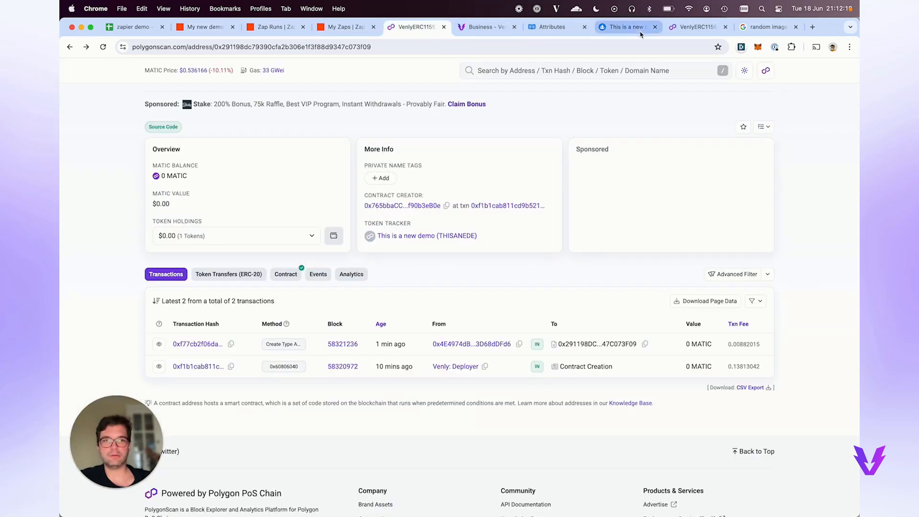
{"action": "left_click", "coordinate": [691, 27]}
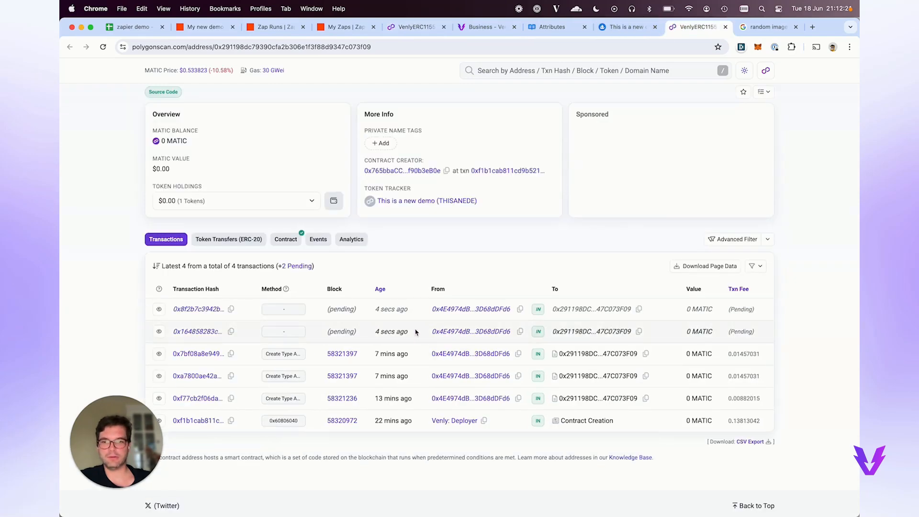
{"action": "left_click", "coordinate": [637, 30]}
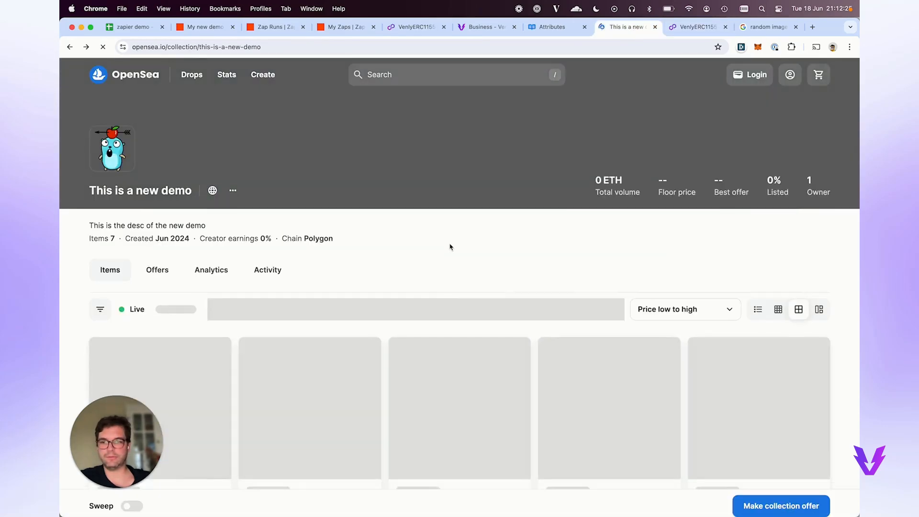
Scroll past the 7 Flying Dog items, then go back to the VenlyERC1155 Polygonscan tab.
{"action": "scroll", "coordinate": [449, 244], "scroll_direction": "down", "scroll_amount": 3}
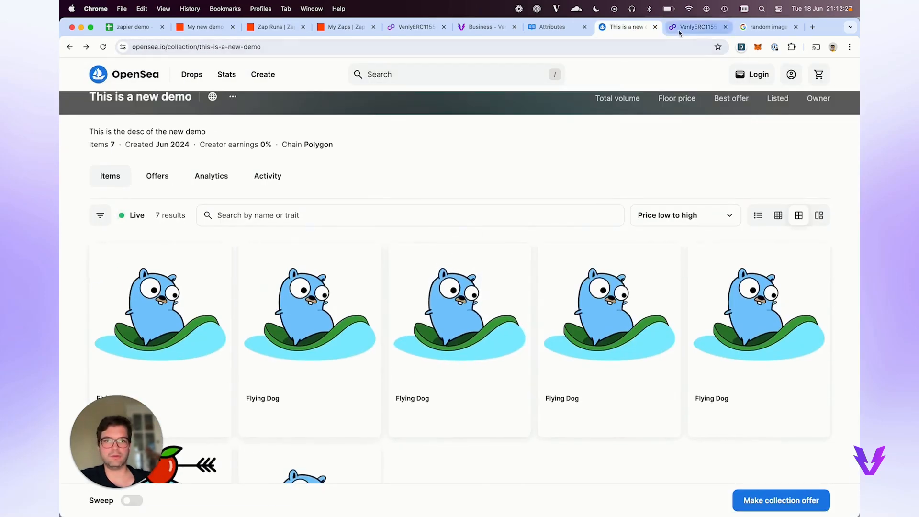
{"action": "left_click", "coordinate": [680, 28]}
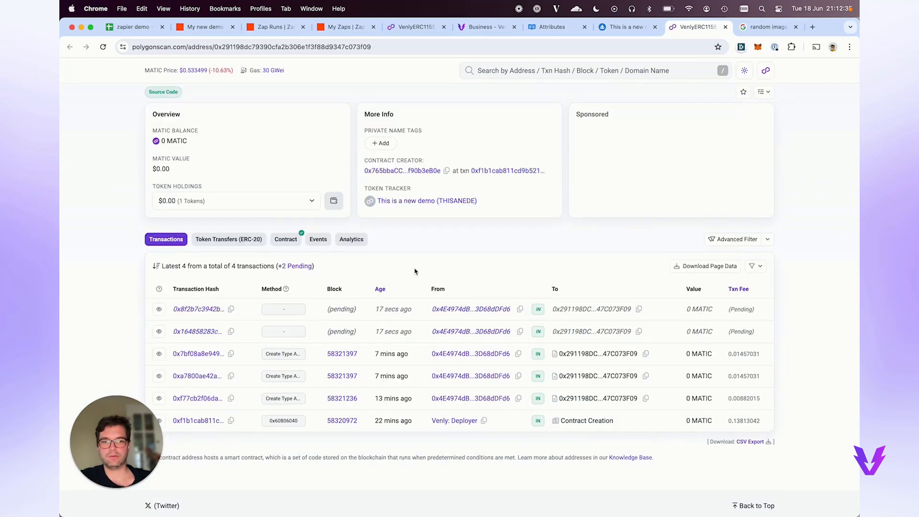
Reload the contract's transaction list twice until the pending rows confirm, then return to OpenSea.
{"action": "scroll", "coordinate": [415, 272], "scroll_direction": "up", "scroll_amount": 4}
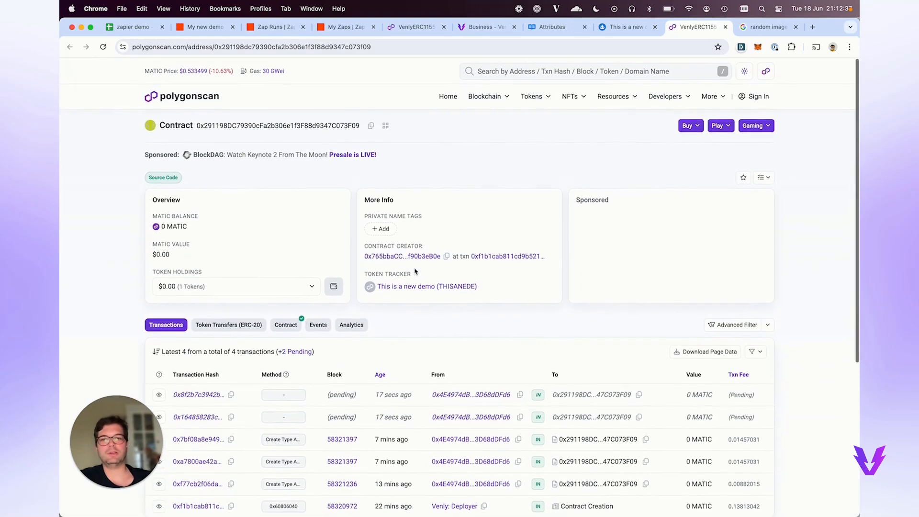
{"action": "scroll", "coordinate": [415, 271], "scroll_direction": "down", "scroll_amount": 2}
{"action": "scroll", "coordinate": [414, 271], "scroll_direction": "down", "scroll_amount": 1}
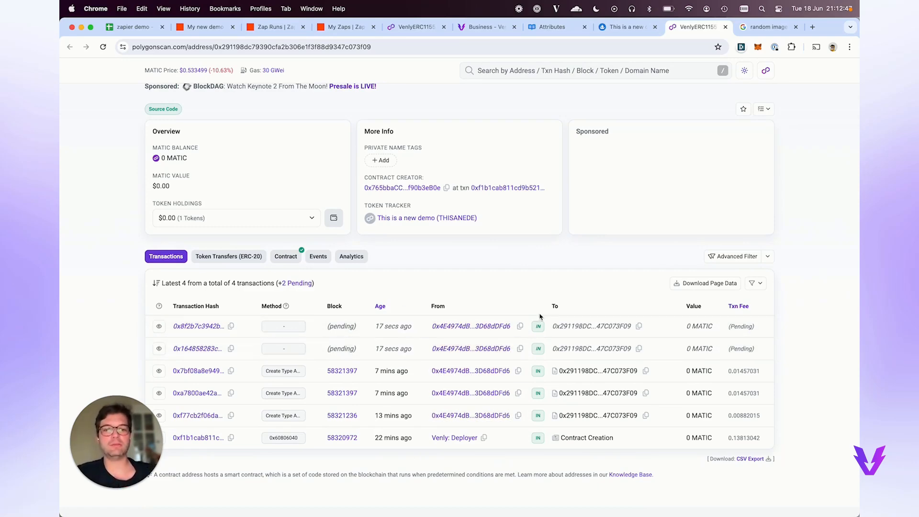
{"action": "scroll", "coordinate": [483, 300], "scroll_direction": "up", "scroll_amount": 2}
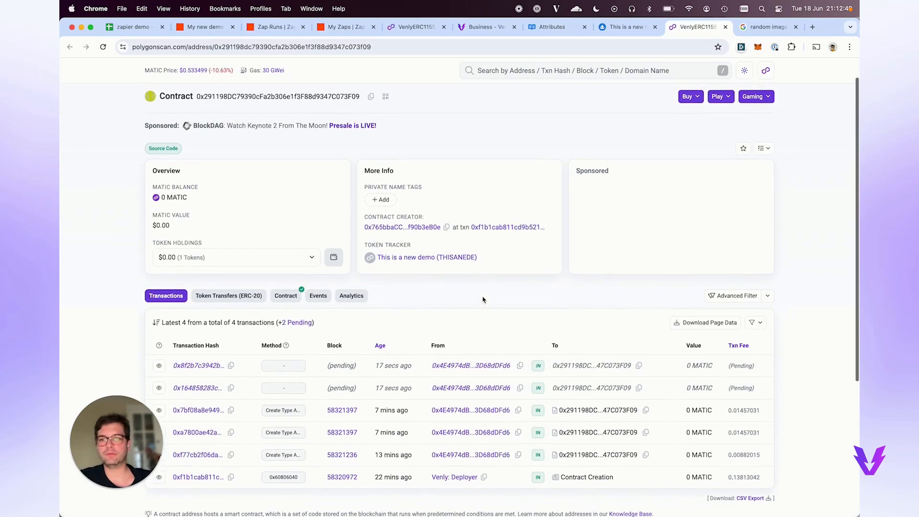
{"action": "scroll", "coordinate": [482, 300], "scroll_direction": "down", "scroll_amount": 1}
{"action": "scroll", "coordinate": [482, 300], "scroll_direction": "down", "scroll_amount": 1}
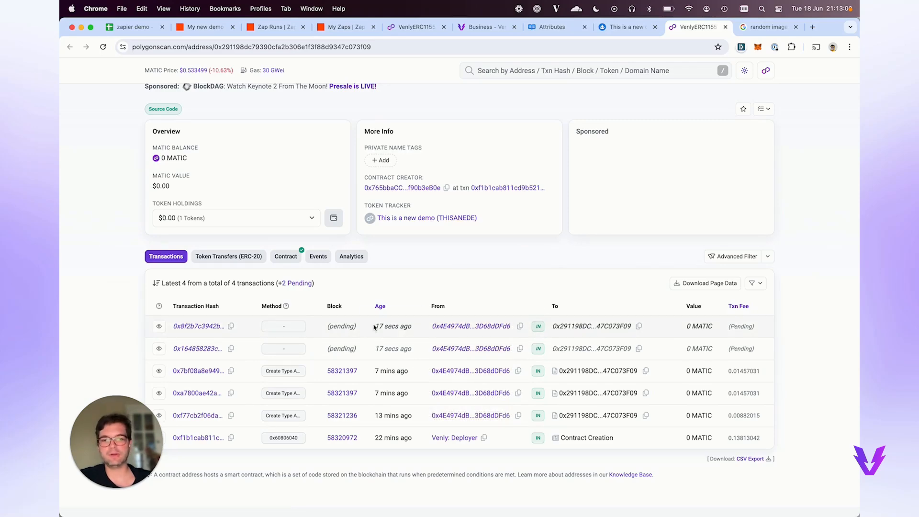
{"action": "key", "text": "super+r"}
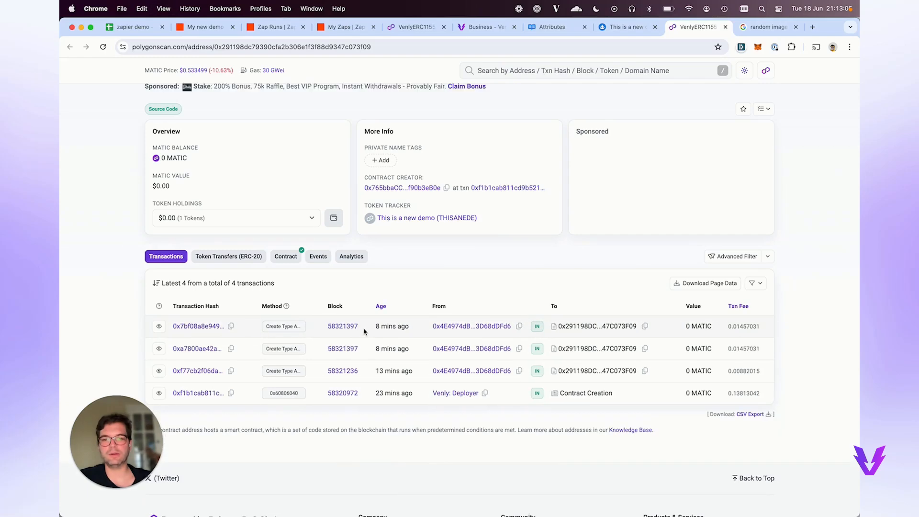
{"action": "key", "text": "super+r"}
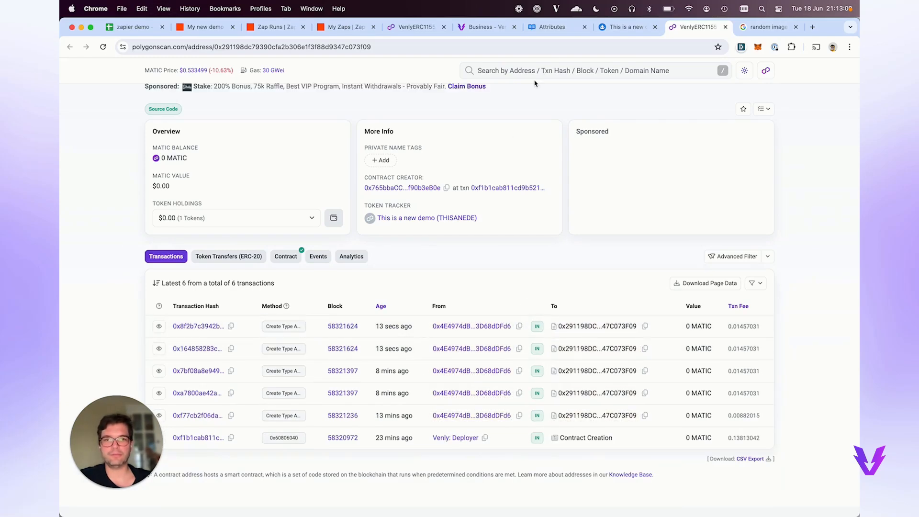
{"action": "left_click", "coordinate": [617, 31]}
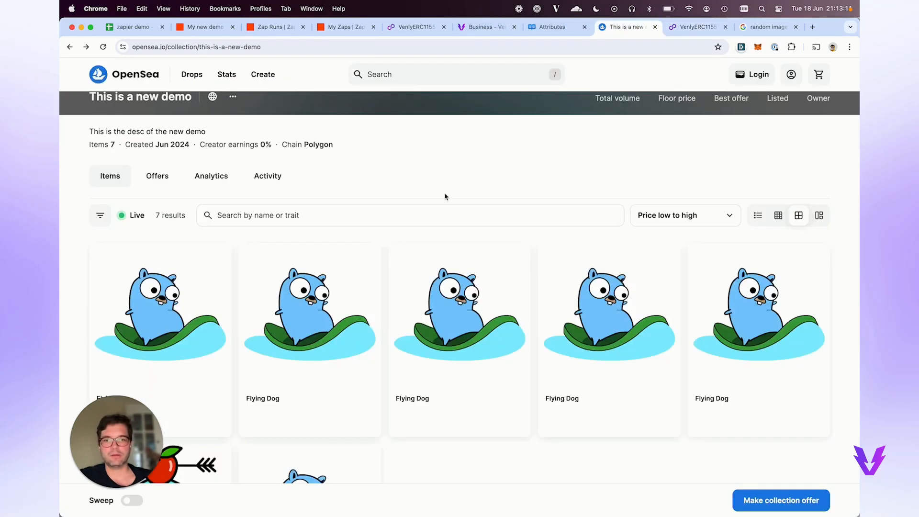
Reload the 'This is a new demo' collection and scroll through its 13 items, including new Evil Cat NFTs.
{"action": "key", "text": "super+r"}
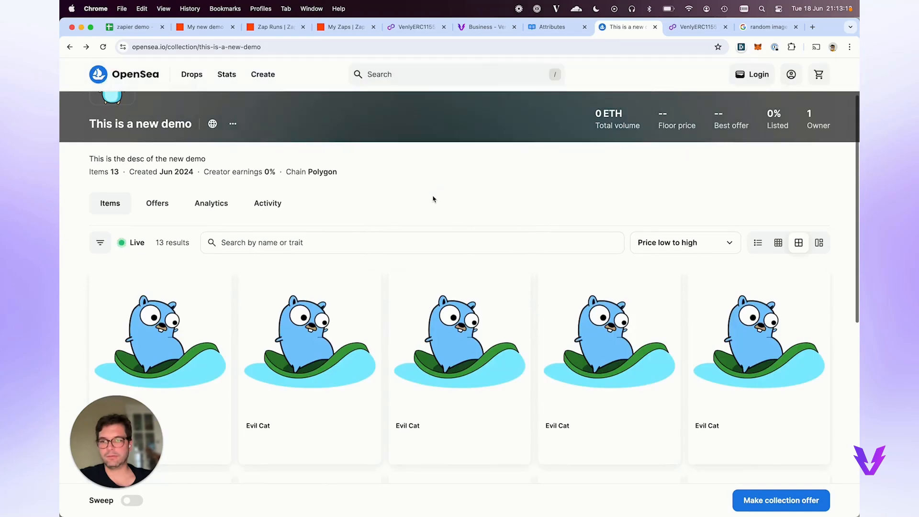
{"action": "scroll", "coordinate": [433, 199], "scroll_direction": "down", "scroll_amount": 8}
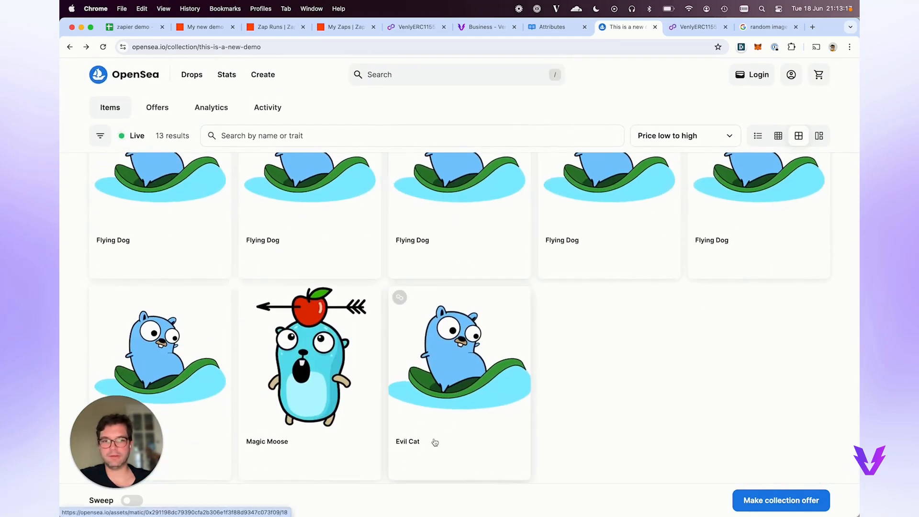
{"action": "scroll", "coordinate": [439, 328], "scroll_direction": "up", "scroll_amount": 7}
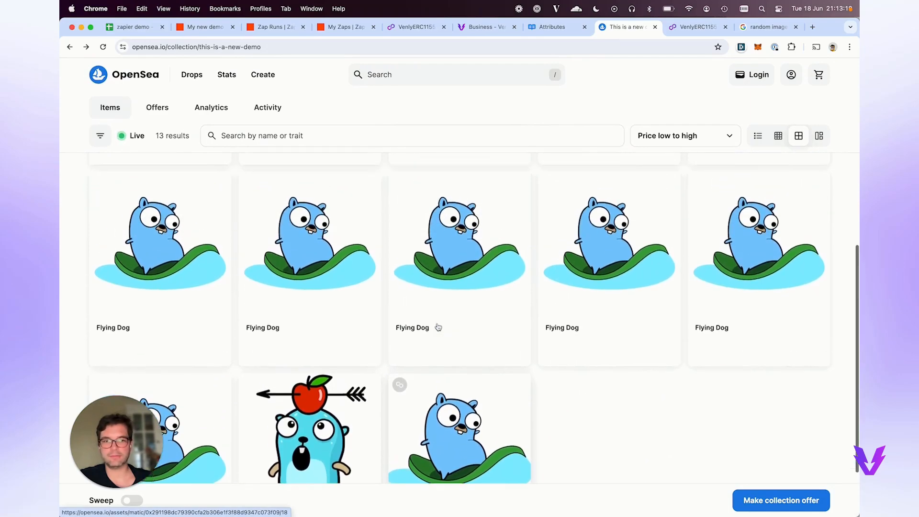
{"action": "scroll", "coordinate": [438, 327], "scroll_direction": "down", "scroll_amount": 8}
{"action": "scroll", "coordinate": [439, 327], "scroll_direction": "up", "scroll_amount": 10}
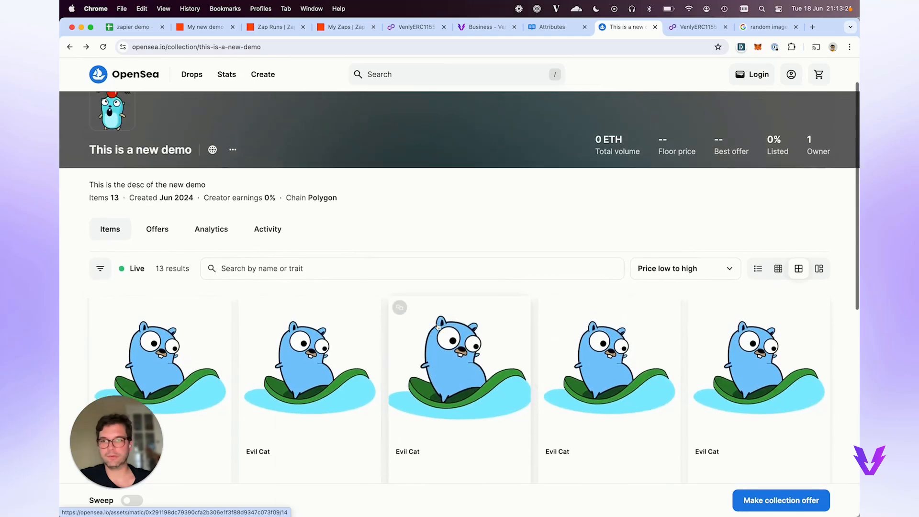
{"action": "scroll", "coordinate": [371, 264], "scroll_direction": "up", "scroll_amount": 1}
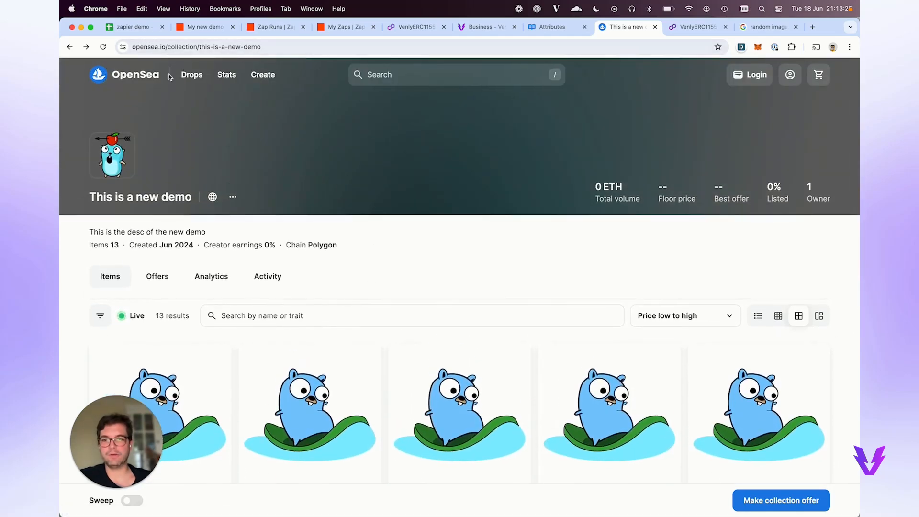
{"action": "scroll", "coordinate": [300, 230], "scroll_direction": "down", "scroll_amount": 10}
{"action": "scroll", "coordinate": [300, 230], "scroll_direction": "up", "scroll_amount": 4}
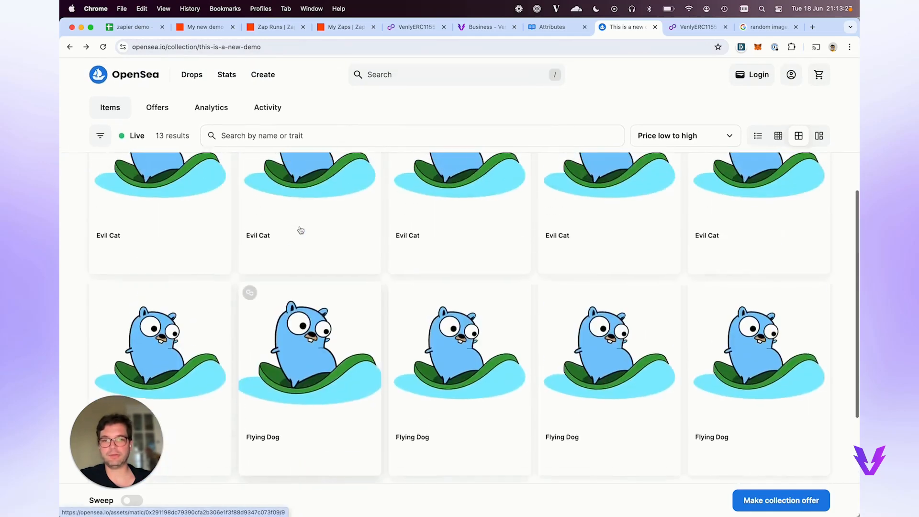